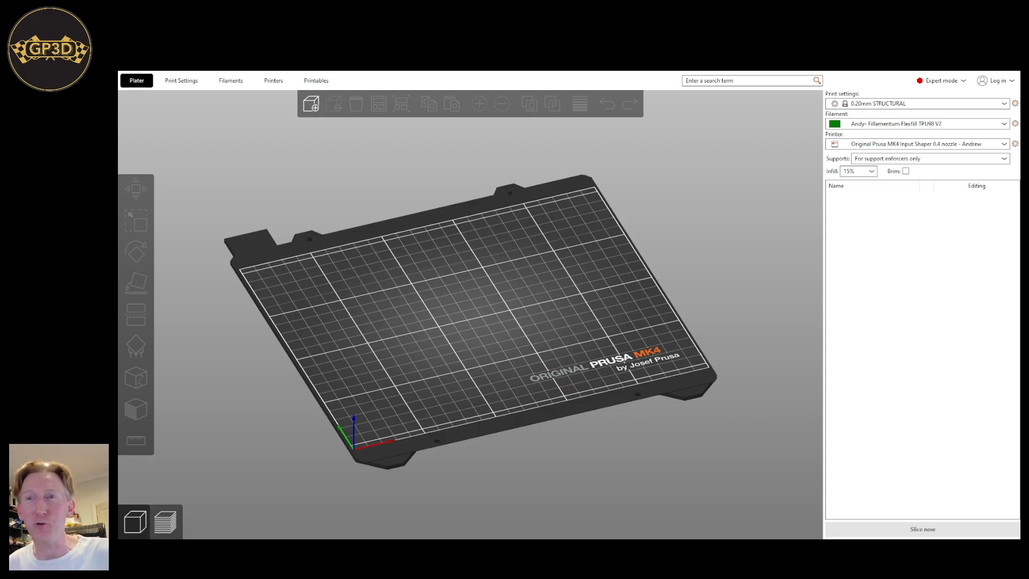
pyautogui.moveTo(390, 340); pyautogui.dragTo(406, 343, button='right')
pyautogui.moveTo(429, 358); pyautogui.dragTo(420, 363)
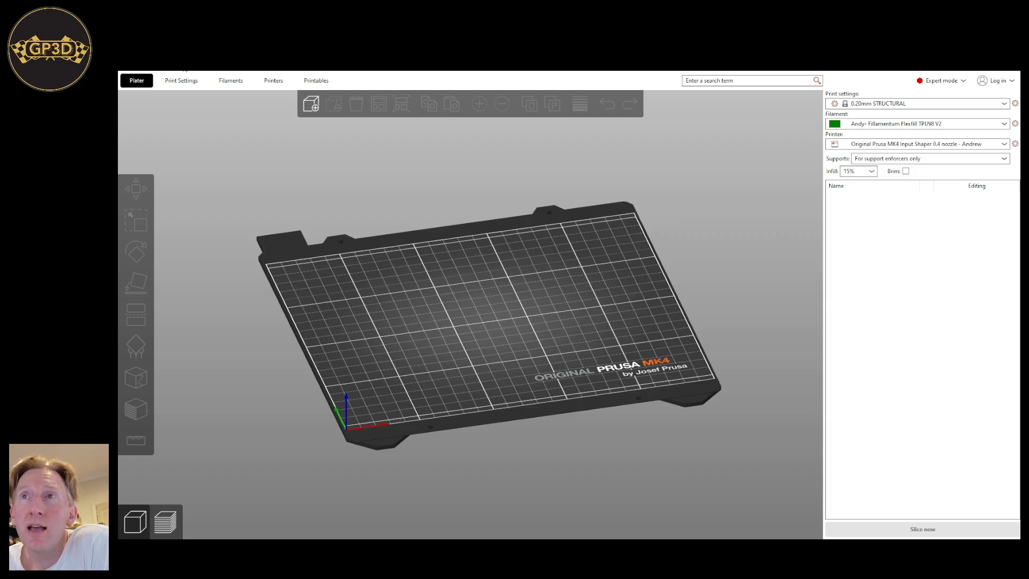
pyautogui.moveTo(419, 326)
pyautogui.mouseDown()
pyautogui.moveTo(429, 349)
pyautogui.moveTo(443, 308)
pyautogui.moveTo(429, 343)
pyautogui.moveTo(433, 335)
pyautogui.mouseUp()
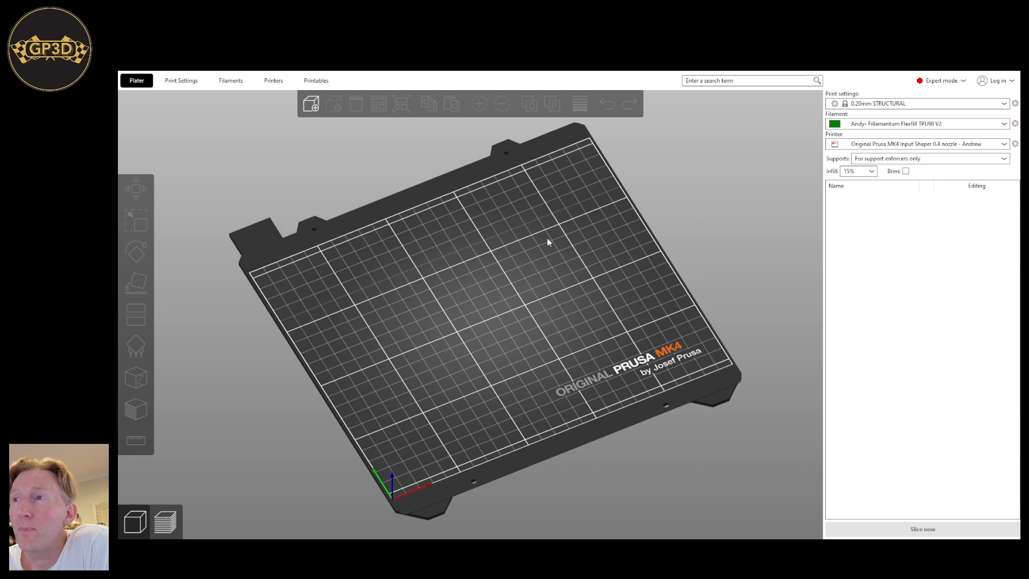
pyautogui.moveTo(400, 293); pyautogui.dragTo(517, 349)
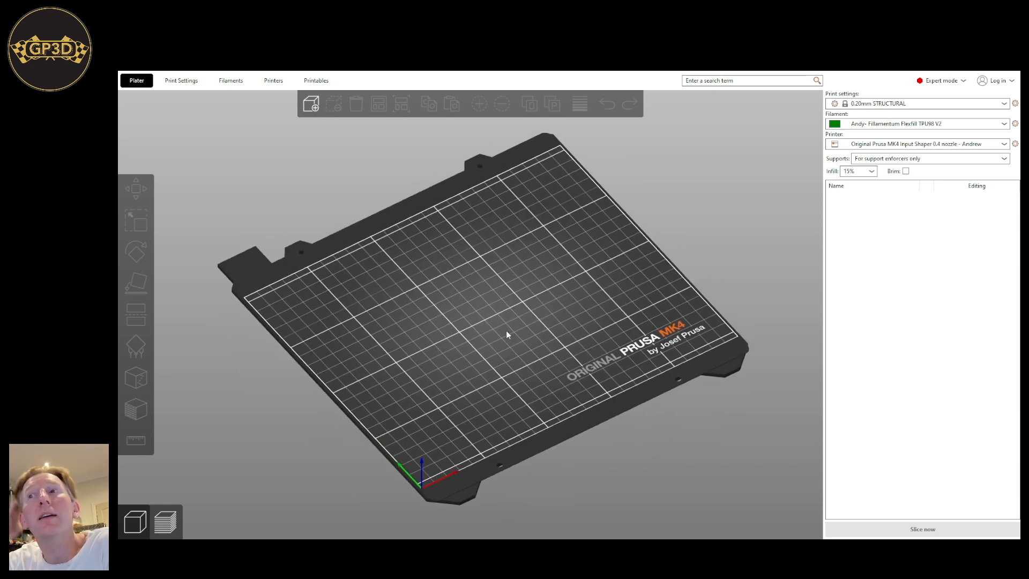
pyautogui.moveTo(437, 422); pyautogui.dragTo(497, 379)
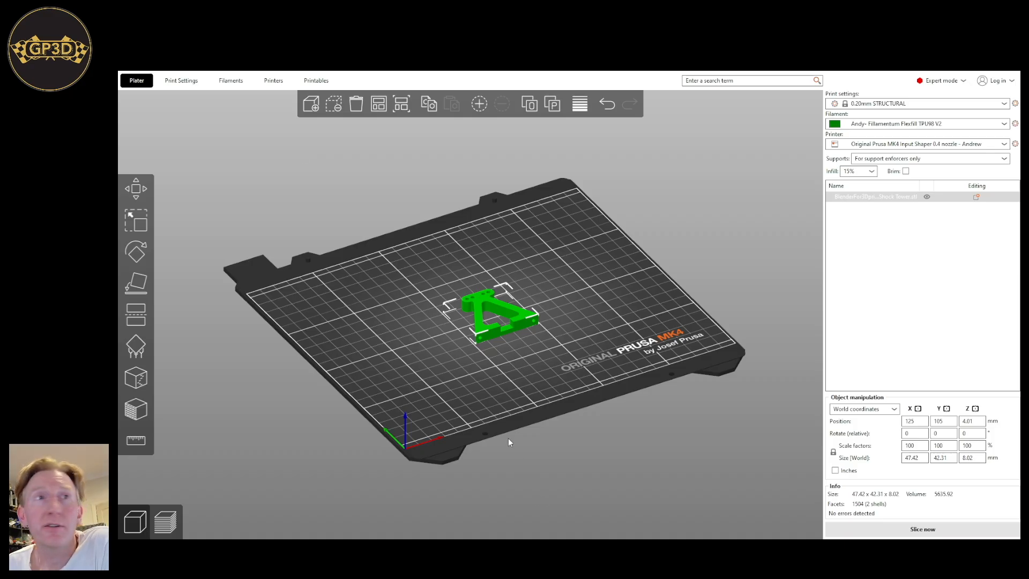
# Examine the imported shock tower model on the print bed from several angles.
pyautogui.scroll(8, 509, 435)
pyautogui.scroll(-2, 584, 433)
pyautogui.moveTo(585, 412); pyautogui.dragTo(479, 405, button='right')
pyautogui.scroll(2, 484, 405)
pyautogui.moveTo(484, 405)
pyautogui.mouseDown()
pyautogui.moveTo(474, 423)
pyautogui.moveTo(450, 407)
pyautogui.moveTo(493, 404)
pyautogui.mouseUp()
pyautogui.scroll(-10, 488, 406)
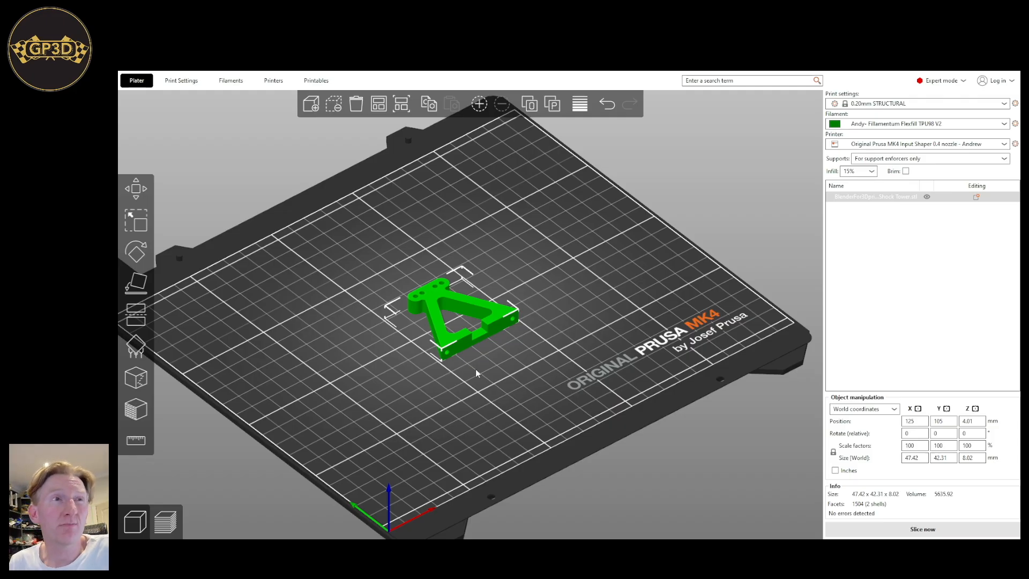
pyautogui.scroll(2, 491, 402)
pyautogui.moveTo(491, 398); pyautogui.dragTo(470, 372)
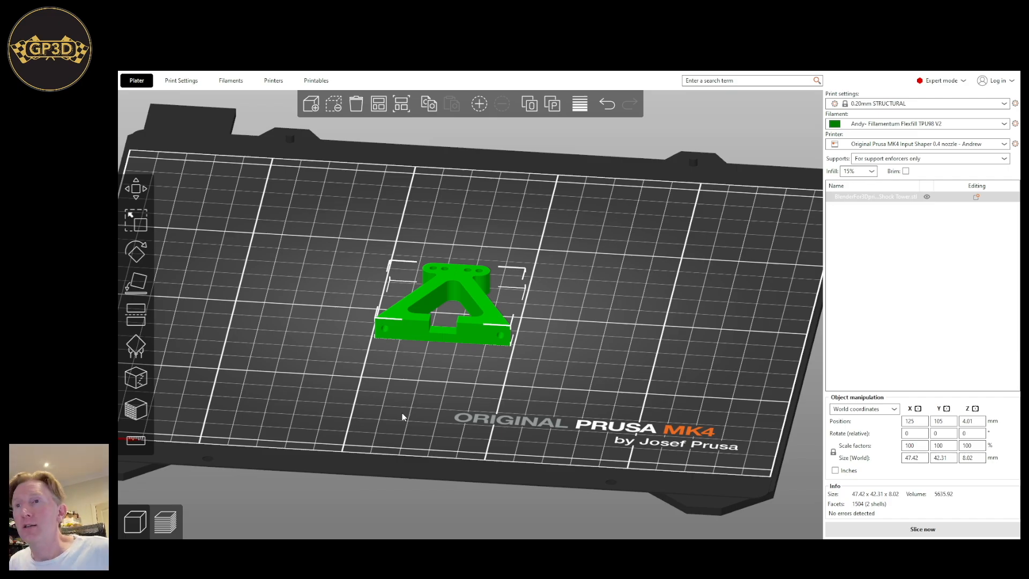
pyautogui.scroll(4, 483, 381)
pyautogui.moveTo(464, 381); pyautogui.dragTo(447, 408)
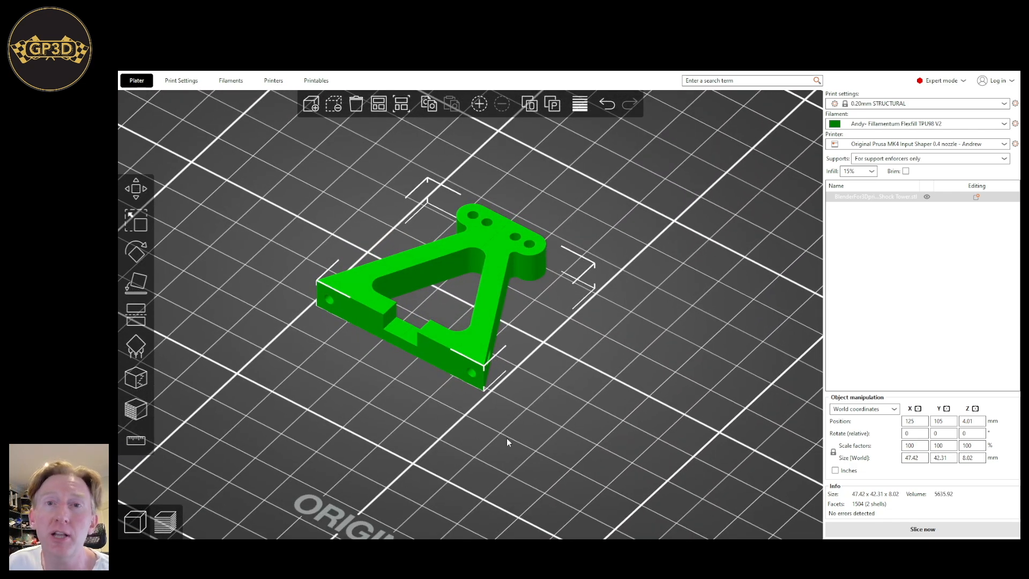
pyautogui.moveTo(489, 414); pyautogui.dragTo(400, 447, button='right')
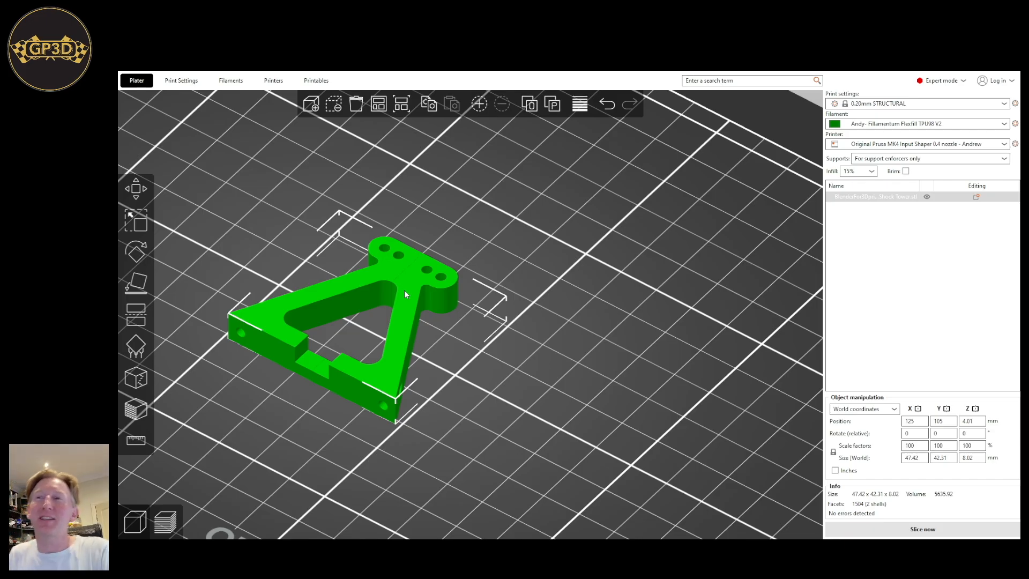
pyautogui.moveTo(403, 291); pyautogui.dragTo(398, 294, button='middle')
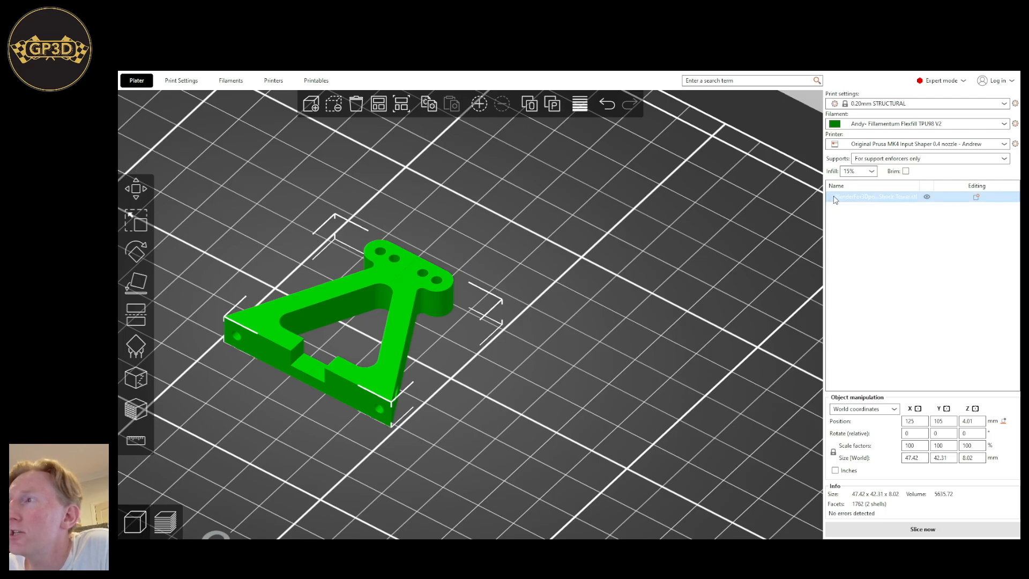
# Repair the mesh of the imported shock tower model.
pyautogui.doubleClick(837, 197)
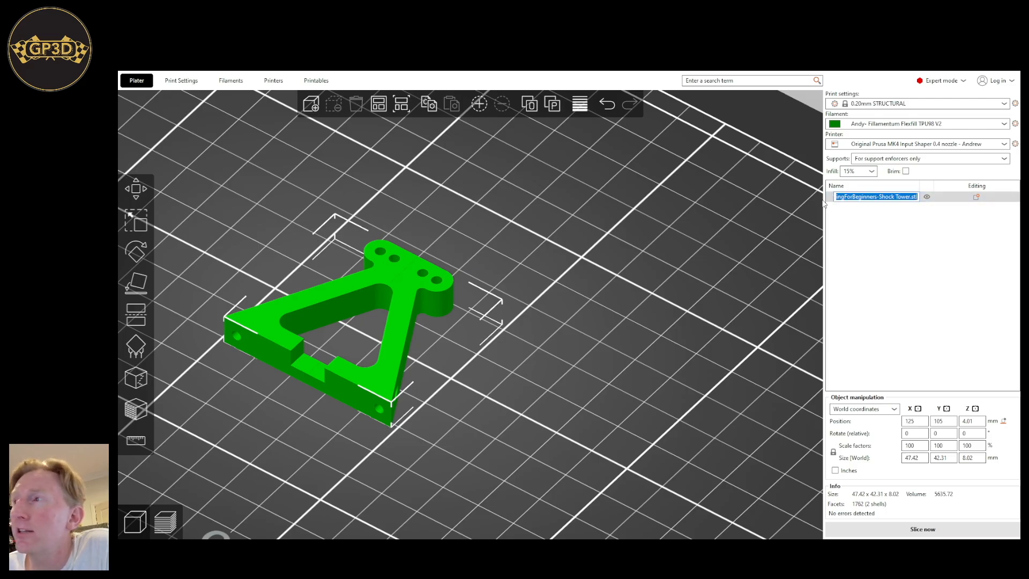
pyautogui.click(437, 276)
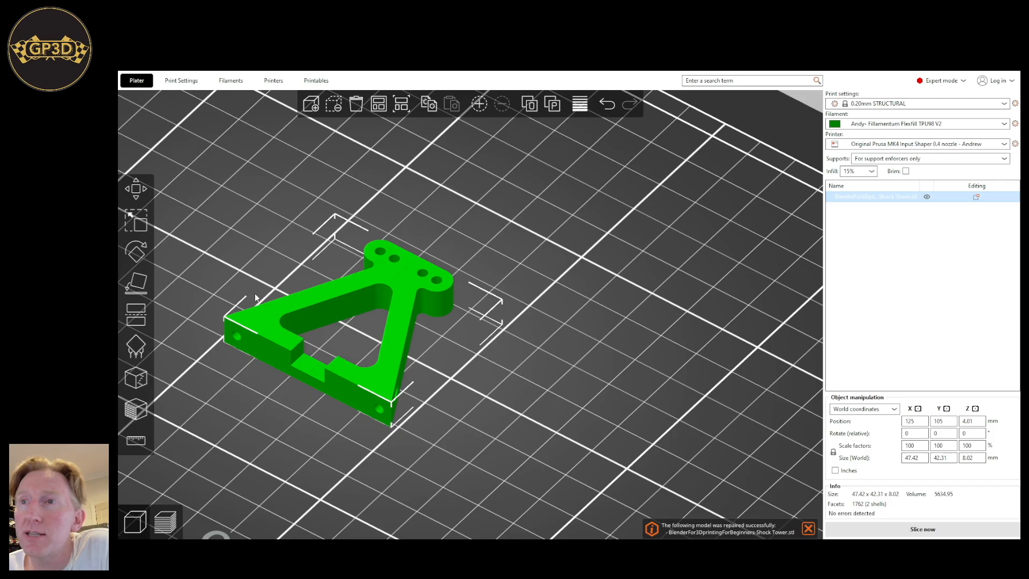
# Select Prusament PC Blend as the filament for the shock tower print.
pyautogui.moveTo(407, 287)
pyautogui.mouseDown()
pyautogui.moveTo(517, 404)
pyautogui.moveTo(540, 346)
pyautogui.moveTo(416, 294)
pyautogui.mouseUp()
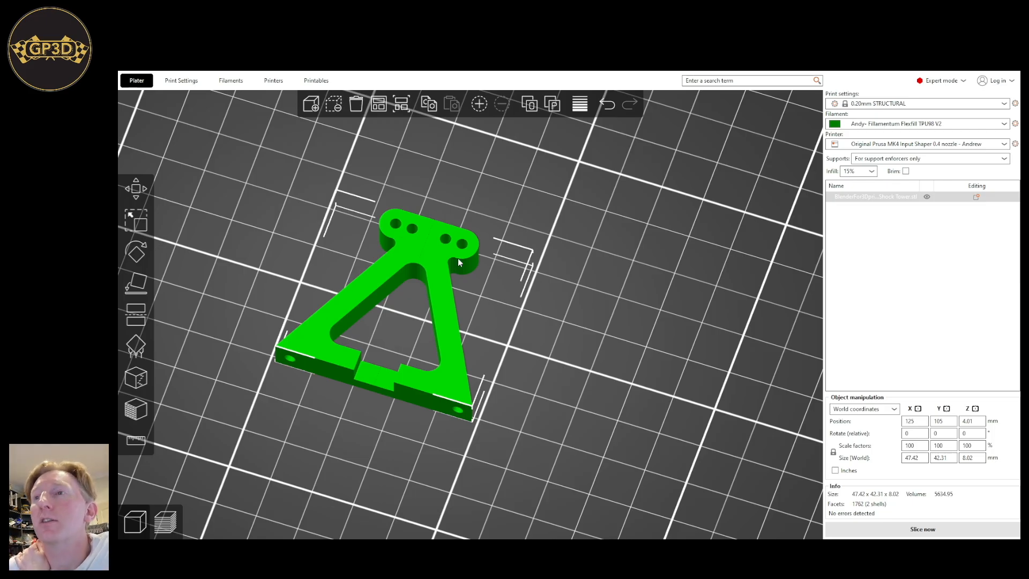
pyautogui.moveTo(497, 327)
pyautogui.mouseDown()
pyautogui.moveTo(503, 339)
pyautogui.moveTo(512, 328)
pyautogui.moveTo(499, 321)
pyautogui.mouseUp()
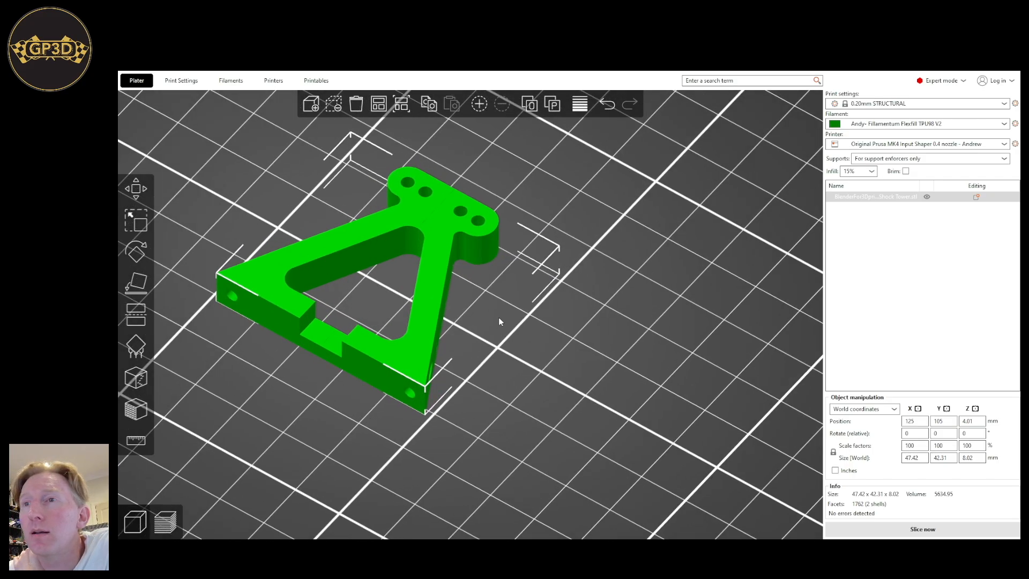
pyautogui.scroll(-3, 483, 337)
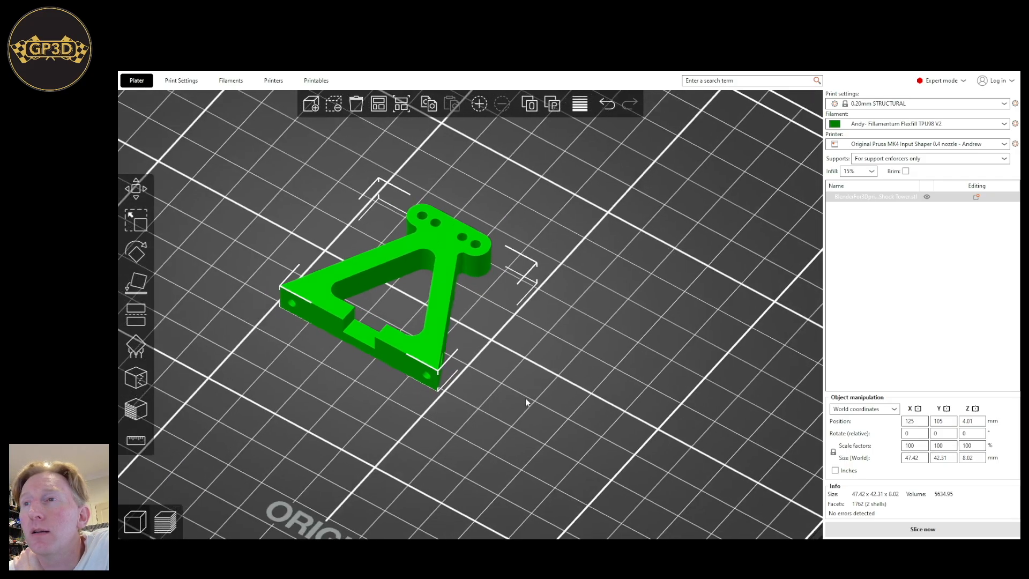
pyautogui.moveTo(525, 397); pyautogui.dragTo(529, 401)
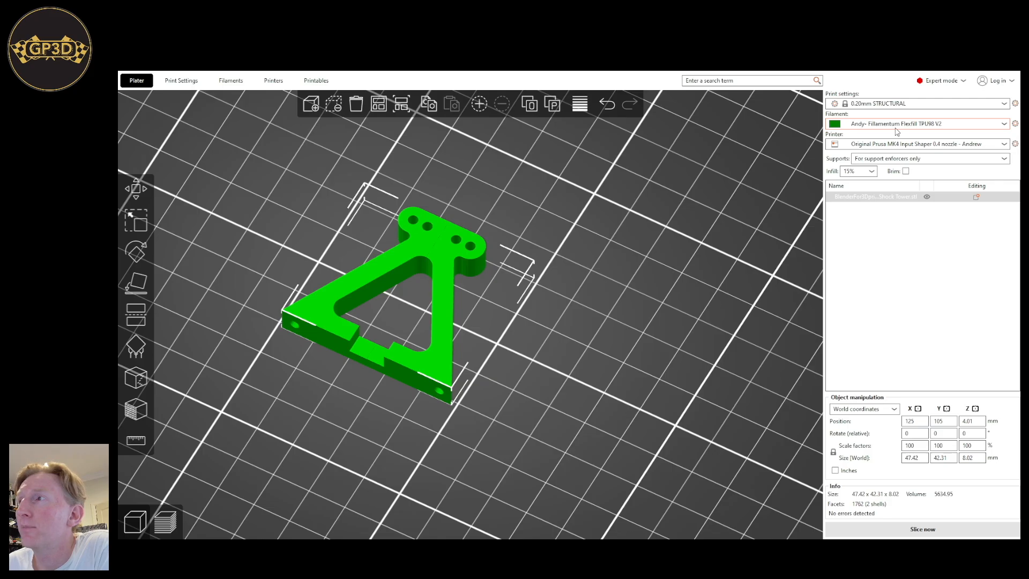
pyautogui.click(883, 183)
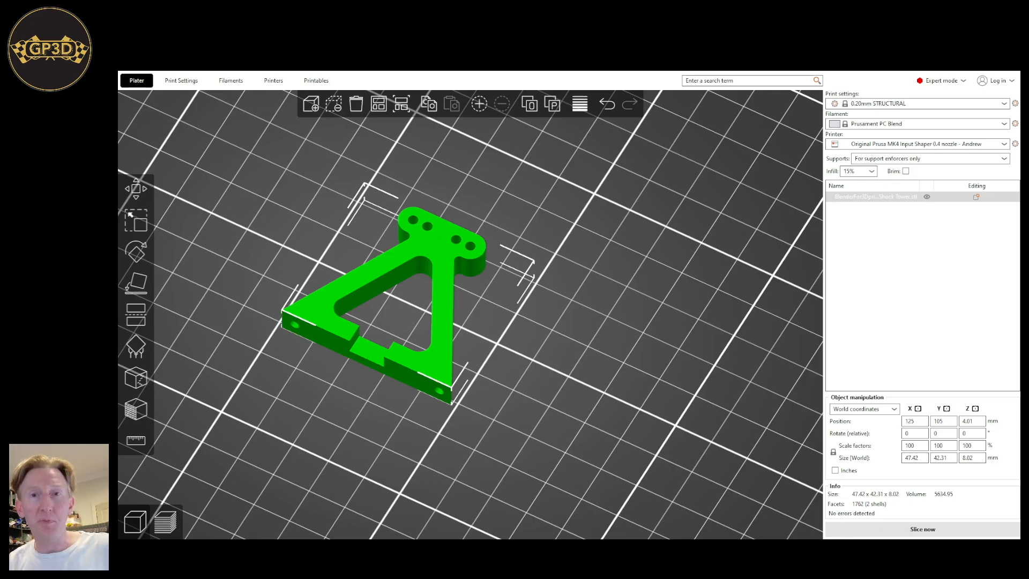
# Examine the shock tower's arms, holes and flat upper face from close up and from above.
pyautogui.scroll(-5, 560, 311)
pyautogui.scroll(3, 501, 366)
pyautogui.moveTo(501, 367); pyautogui.dragTo(548, 413, button='right')
pyautogui.scroll(2, 548, 414)
pyautogui.moveTo(548, 413); pyautogui.dragTo(512, 444)
pyautogui.scroll(4, 517, 438)
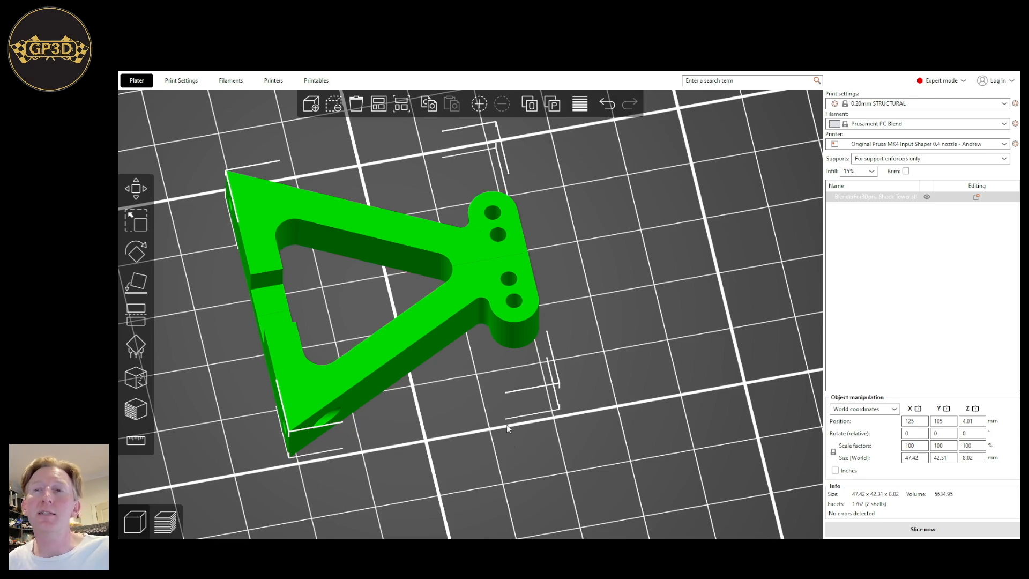
pyautogui.moveTo(527, 462)
pyautogui.mouseDown()
pyautogui.moveTo(539, 440)
pyautogui.moveTo(536, 410)
pyautogui.moveTo(522, 456)
pyautogui.moveTo(540, 455)
pyautogui.moveTo(529, 464)
pyautogui.mouseUp()
pyautogui.scroll(-5, 529, 464)
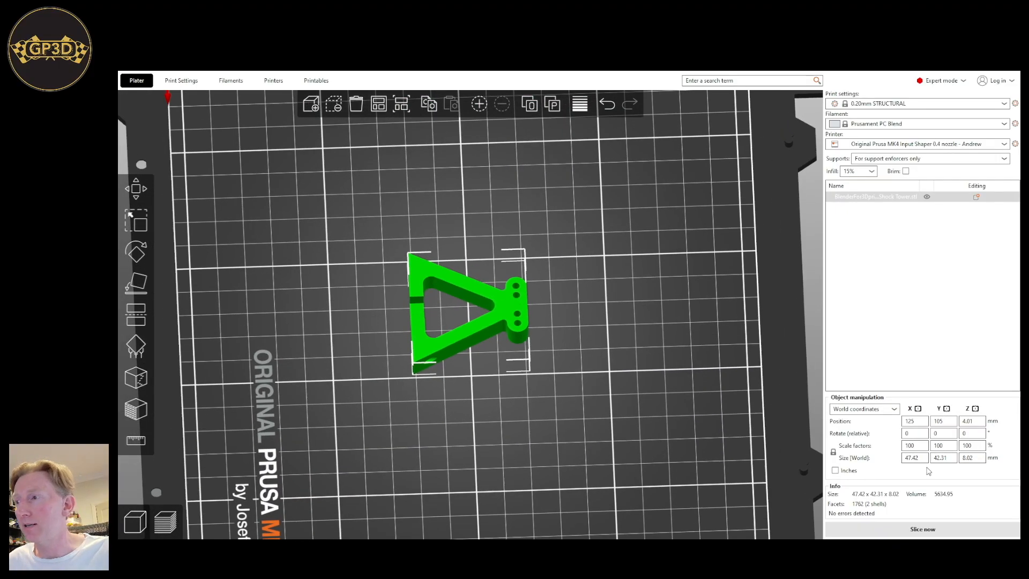
# Rotate the shock tower 45° about the X axis.
pyautogui.click(911, 433)
pyautogui.write('45')
pyautogui.press('Return')
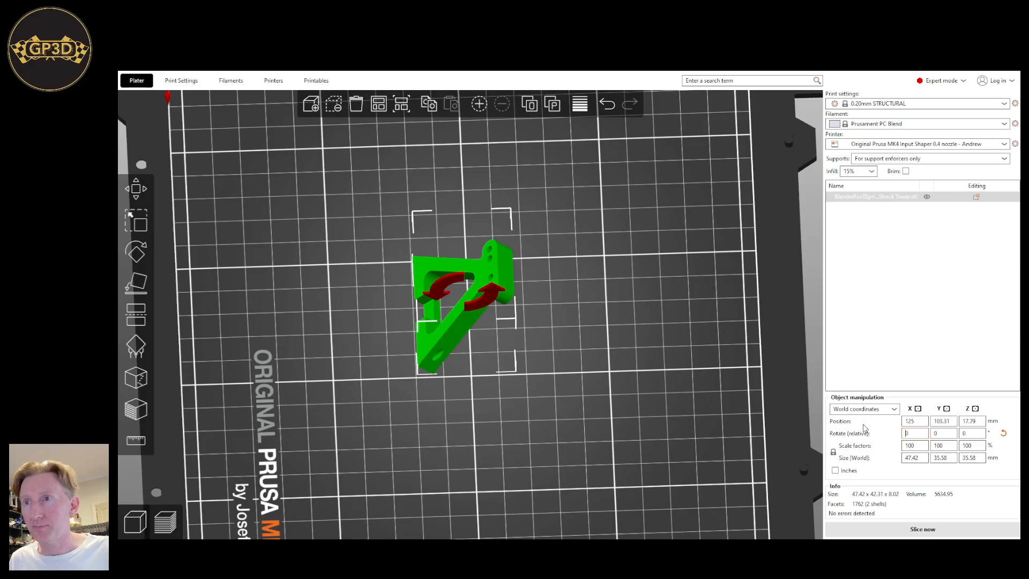
# Examine the tilted shock tower from the side and from above, and undo its rotation.
pyautogui.moveTo(564, 493); pyautogui.dragTo(506, 434)
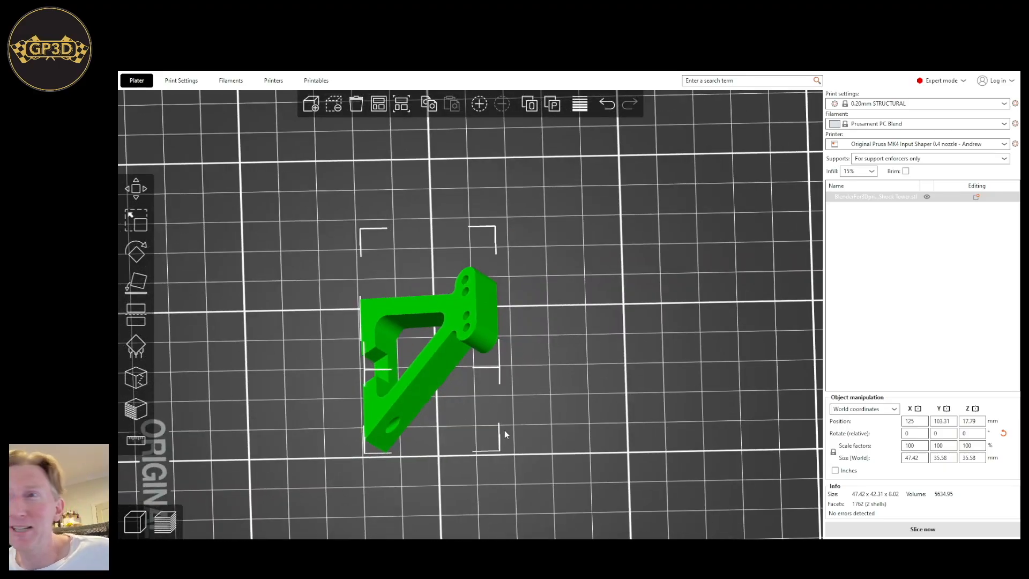
pyautogui.moveTo(528, 349); pyautogui.dragTo(558, 362)
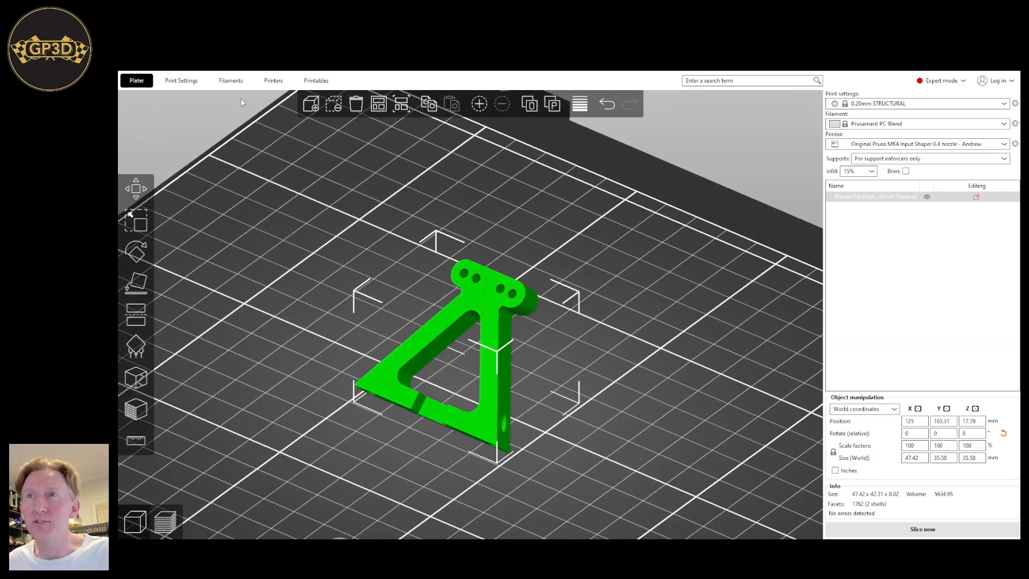
pyautogui.moveTo(622, 419); pyautogui.dragTo(565, 371, button='right')
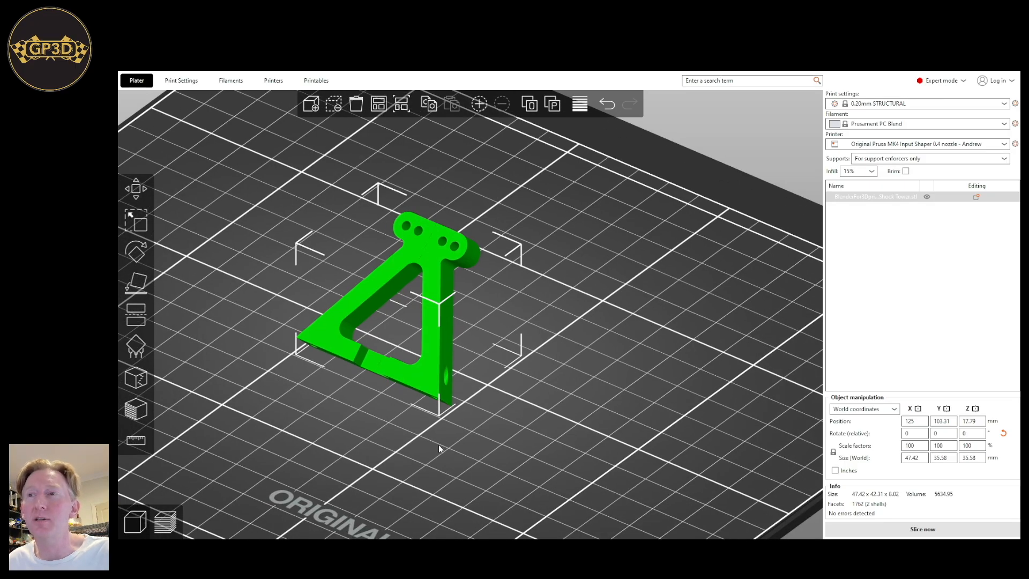
pyautogui.moveTo(389, 443); pyautogui.dragTo(443, 439)
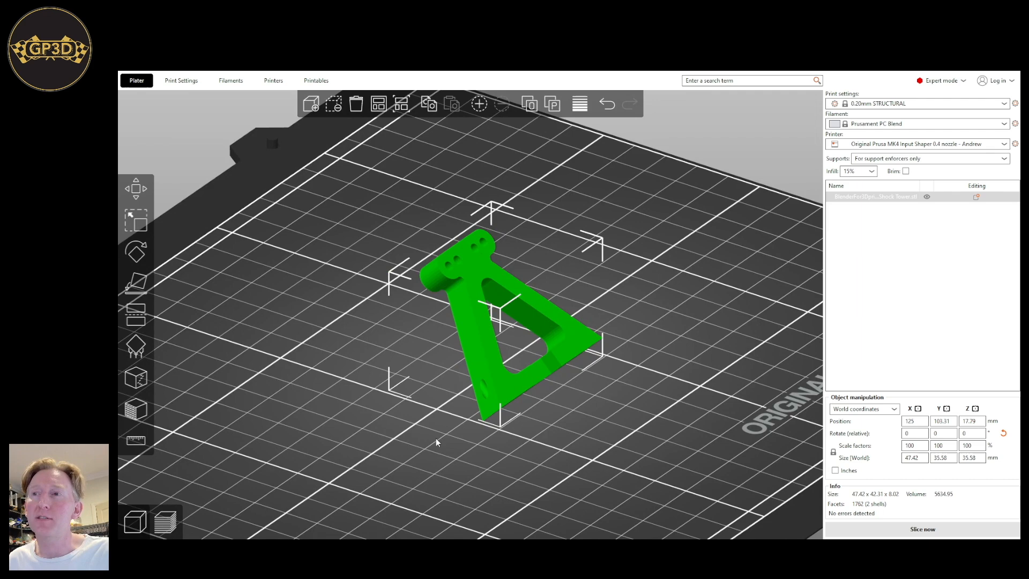
pyautogui.moveTo(455, 422); pyautogui.dragTo(461, 371)
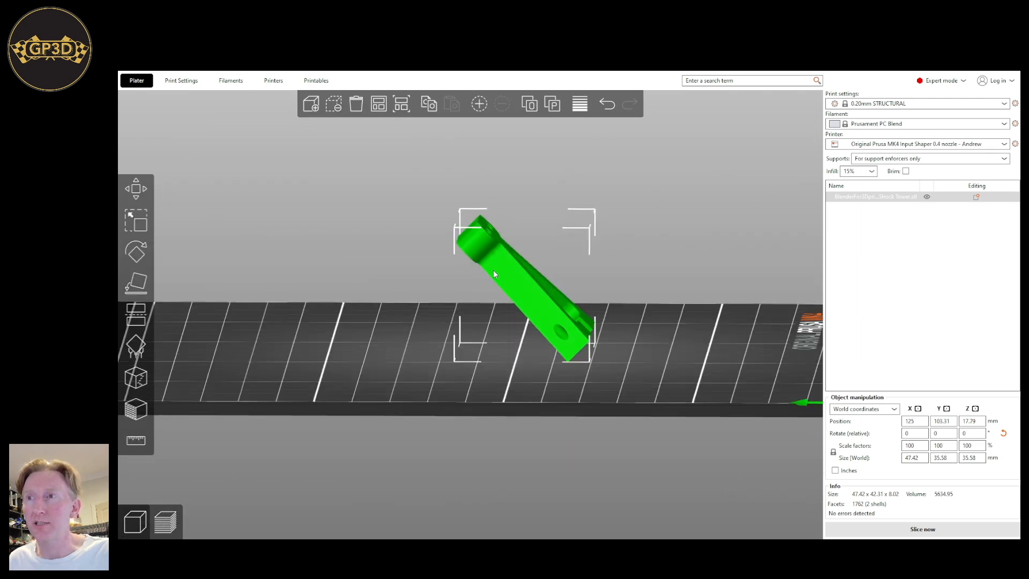
pyautogui.moveTo(550, 335); pyautogui.dragTo(558, 429)
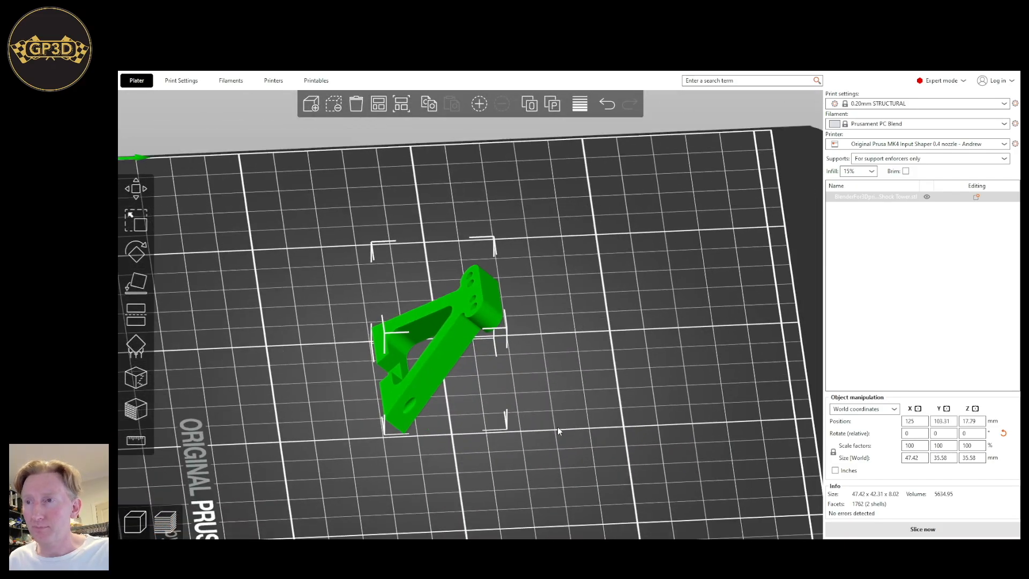
pyautogui.hotkey('ctrl', 'z')
pyautogui.moveTo(463, 438)
pyautogui.mouseDown()
pyautogui.moveTo(456, 482)
pyautogui.moveTo(461, 445)
pyautogui.mouseUp()
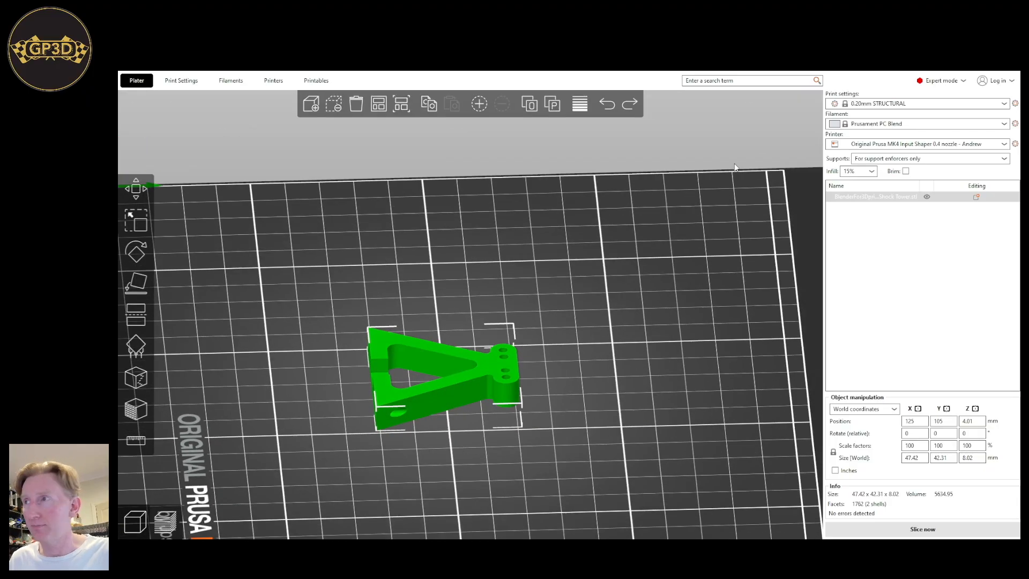
# Slice the flat-lying shock tower with the stock 0.20mm STRUCTURAL profile and inspect the sliced preview closely.
pyautogui.click(863, 530)
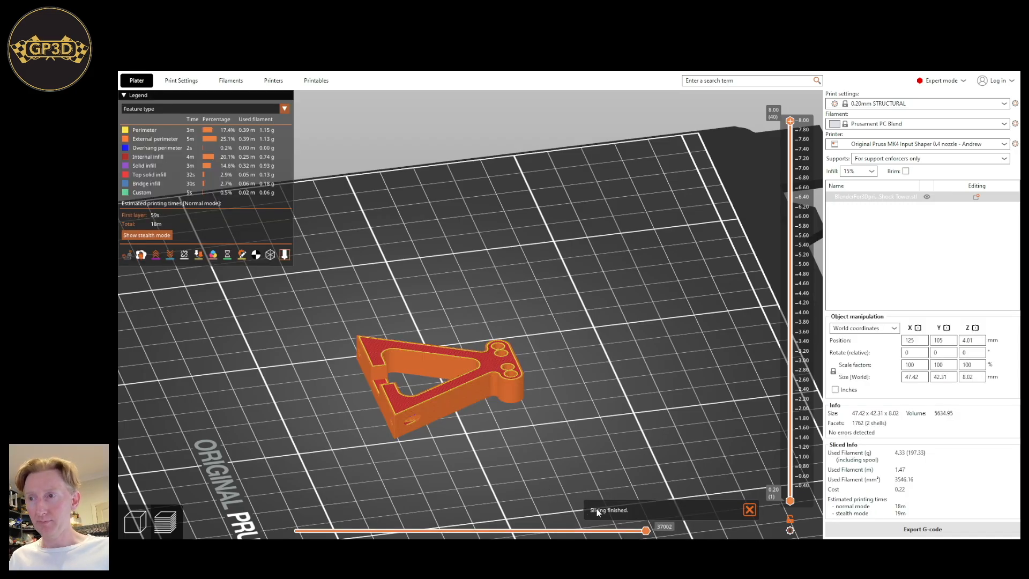
pyautogui.scroll(2, 513, 417)
pyautogui.moveTo(527, 425); pyautogui.dragTo(565, 429, button='middle')
pyautogui.scroll(3, 579, 299)
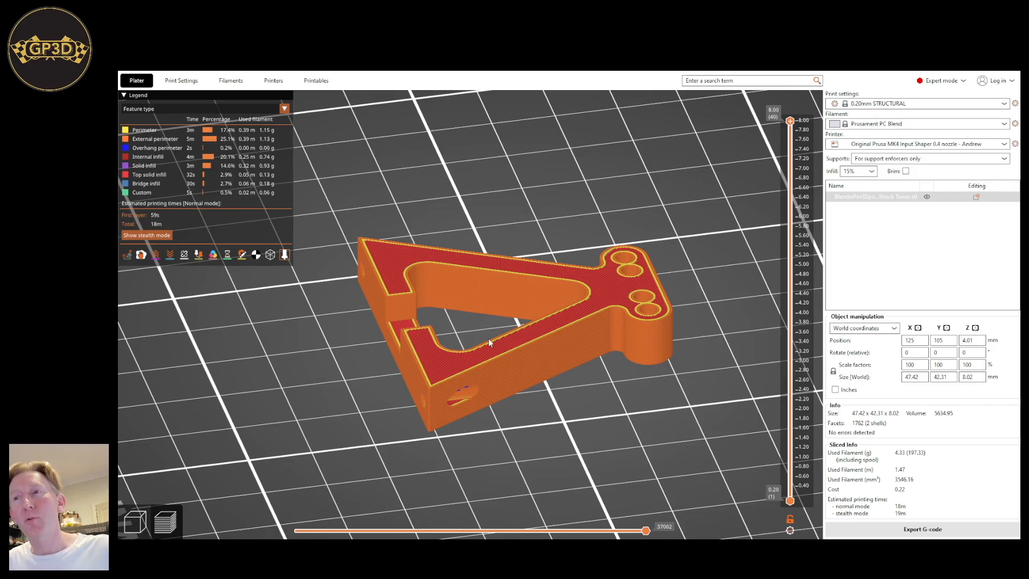
pyautogui.moveTo(515, 411); pyautogui.dragTo(498, 385, button='middle')
pyautogui.moveTo(515, 419); pyautogui.dragTo(295, 357)
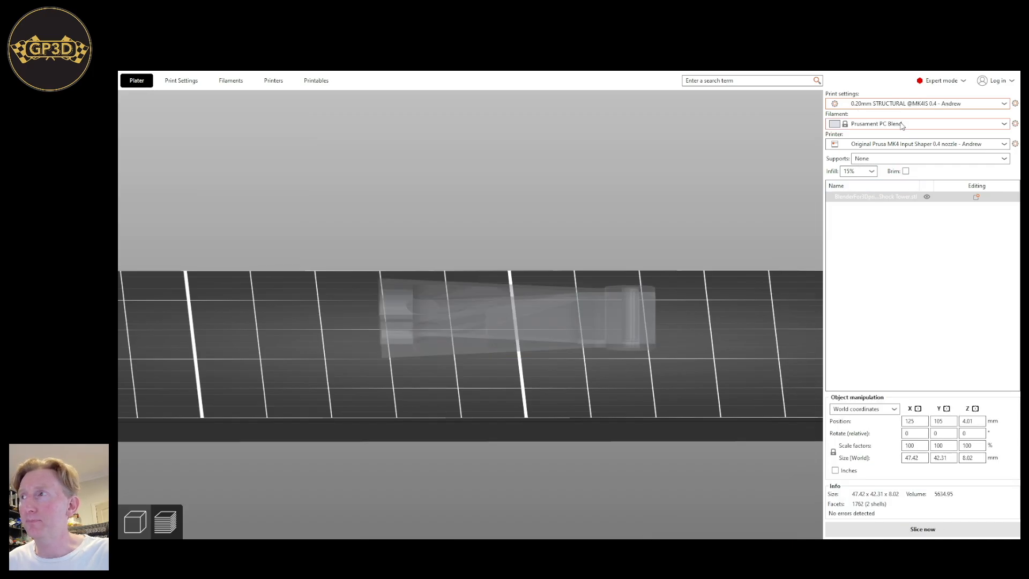
pyautogui.click(922, 529)
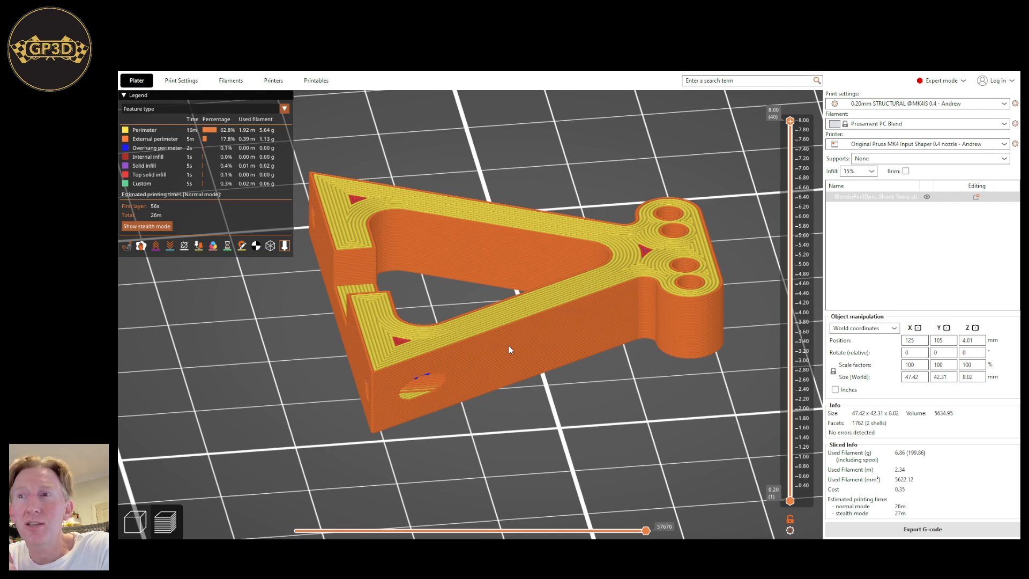
pyautogui.moveTo(616, 406); pyautogui.dragTo(550, 321)
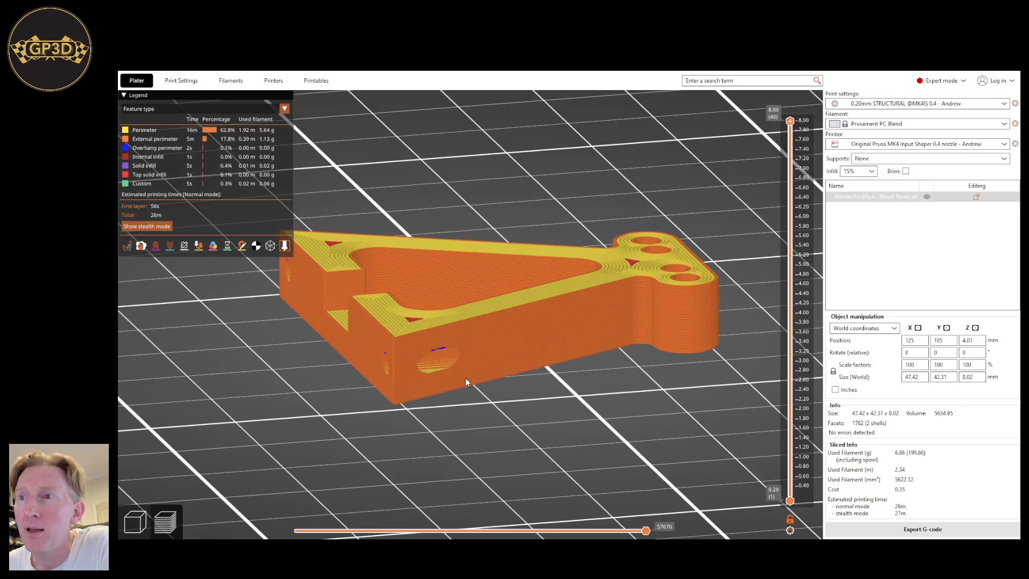
pyautogui.scroll(2, 464, 377)
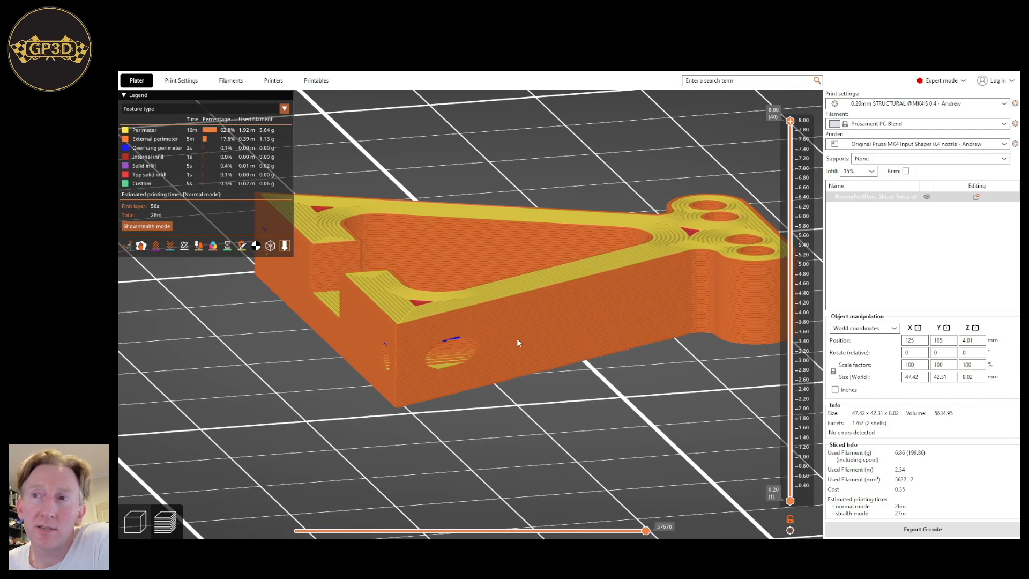
pyautogui.moveTo(515, 397); pyautogui.dragTo(502, 392)
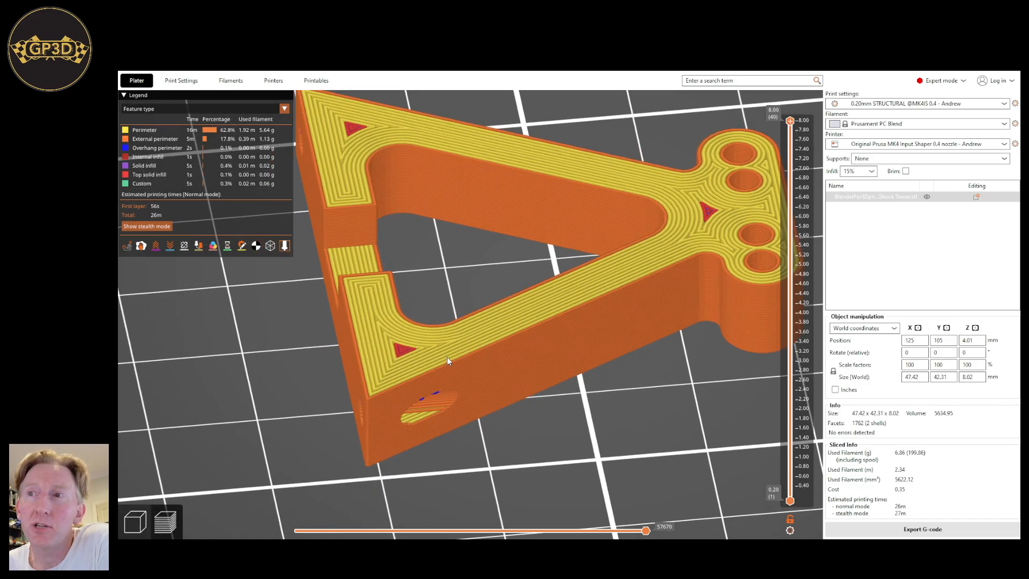
pyautogui.moveTo(299, 371); pyautogui.dragTo(547, 442)
pyautogui.scroll(3, 524, 471)
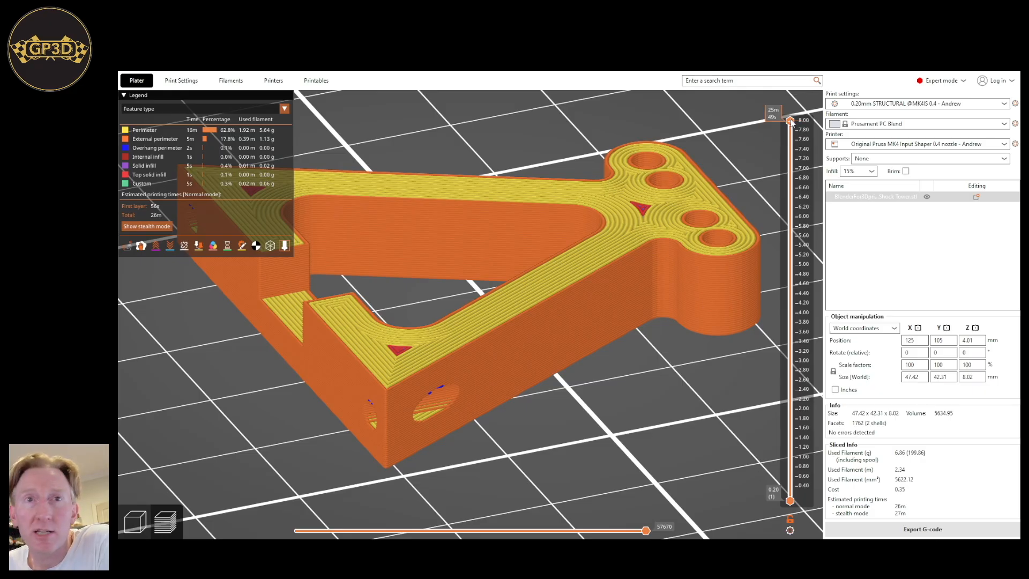
pyautogui.moveTo(792, 124); pyautogui.dragTo(788, 497)
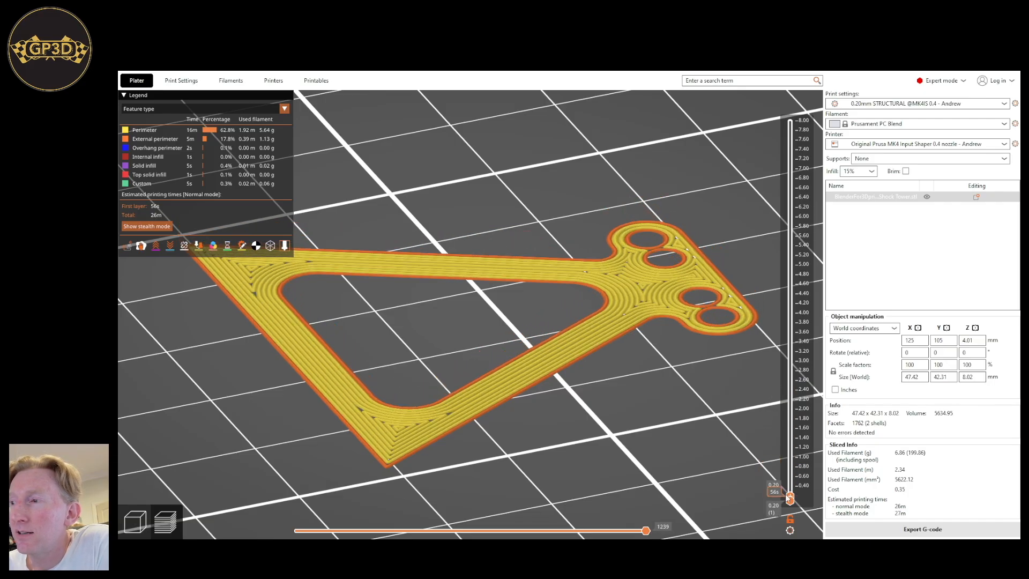
# Raise the layer preview to 0.80 mm, and set the structural profile's perimeters to 3.
pyautogui.scroll(3, 790, 499)
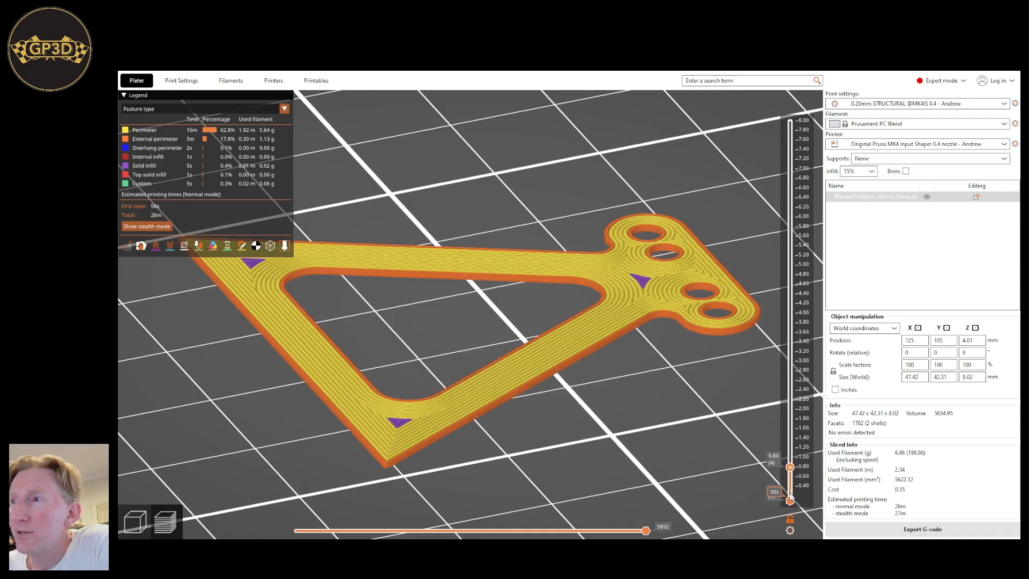
pyautogui.click(180, 80)
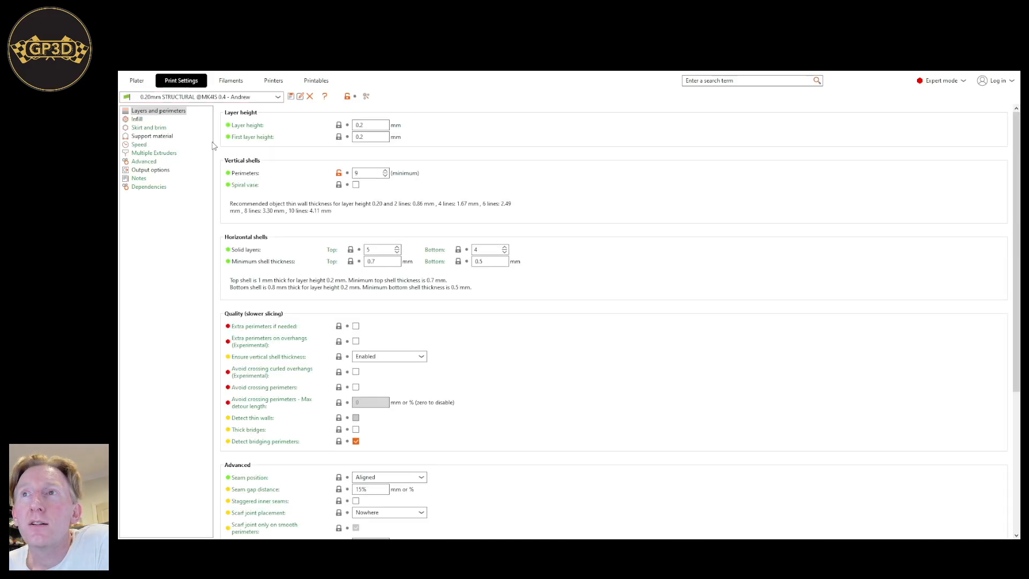
pyautogui.doubleClick(356, 173)
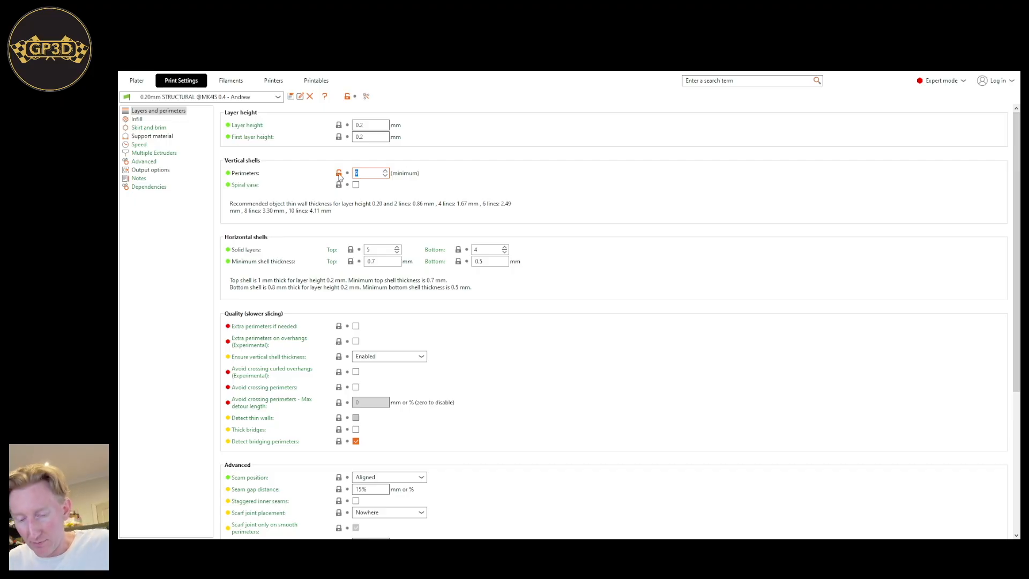
pyautogui.write('3')
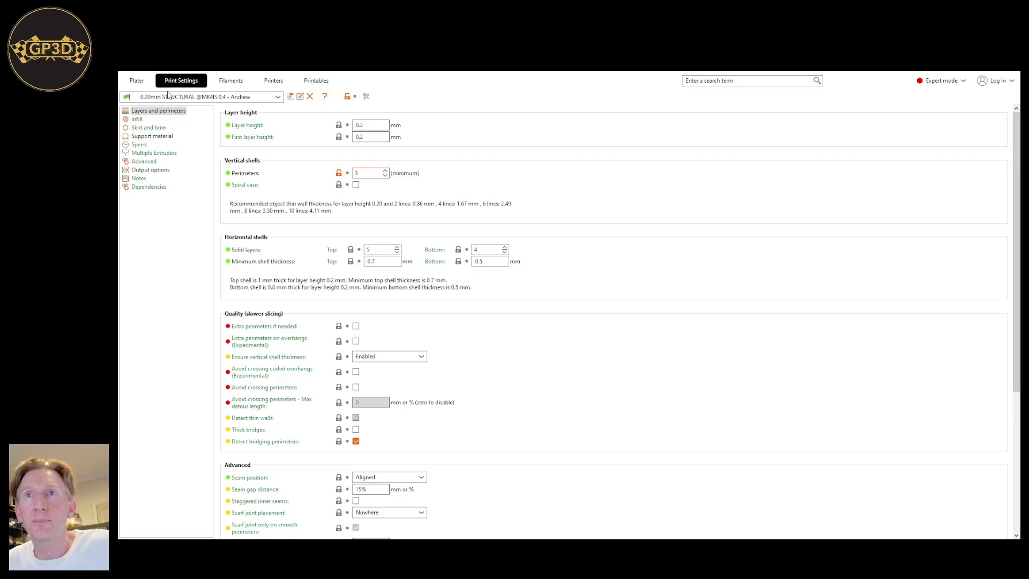
# Slice the shock tower with the modified profile and lower the preview to the first layer at 0.20 mm.
pyautogui.click(136, 80)
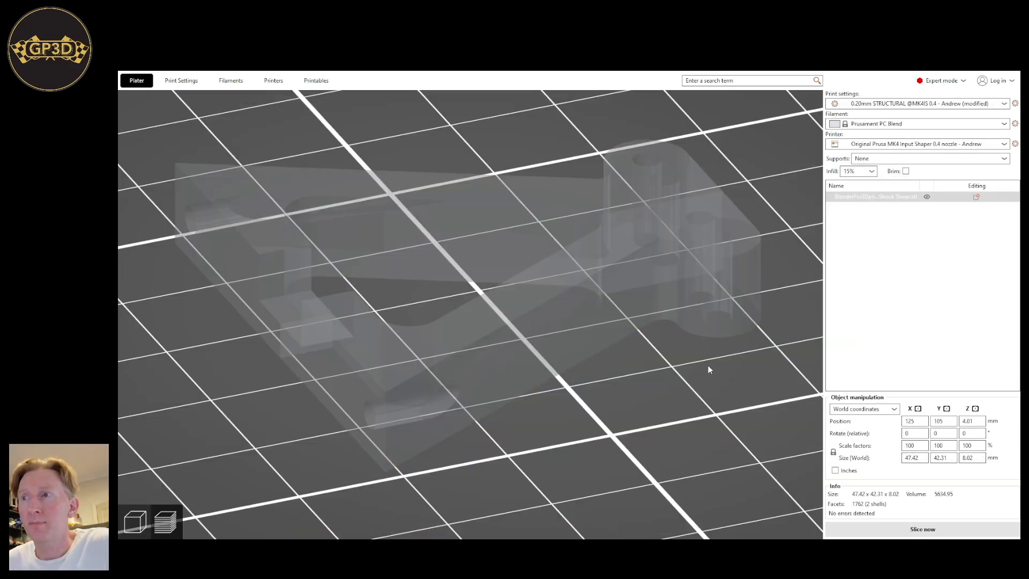
pyautogui.click(887, 525)
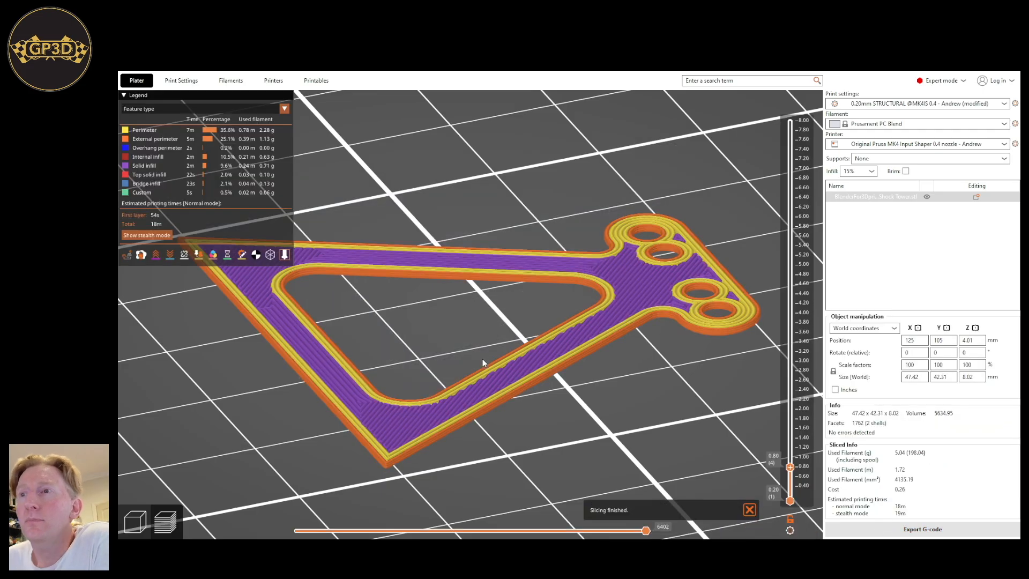
pyautogui.scroll(-1, 670, 428)
pyautogui.scroll(2, 649, 424)
pyautogui.moveTo(642, 426)
pyautogui.mouseDown()
pyautogui.moveTo(645, 417)
pyautogui.moveTo(649, 429)
pyautogui.mouseUp()
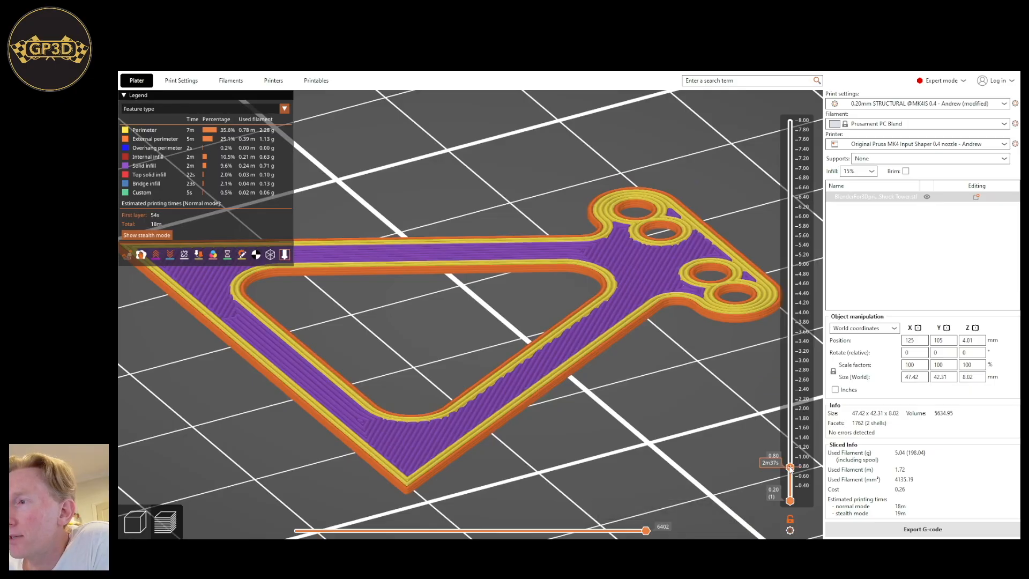
pyautogui.moveTo(790, 467); pyautogui.dragTo(790, 500)
pyautogui.scroll(-2, 556, 417)
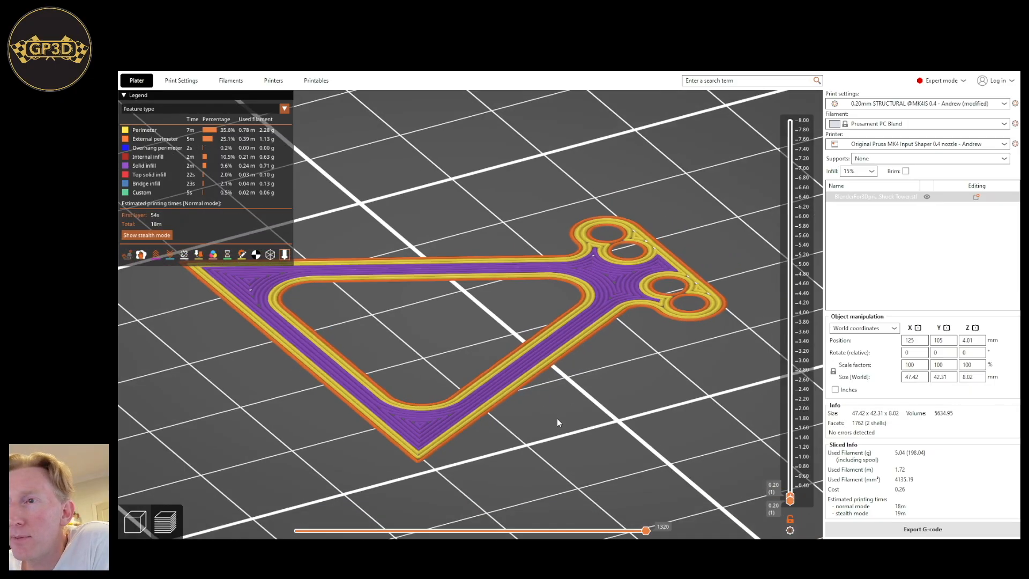
# Play through the first layer's toolpath and restore the layer preview to the full height of 8.00 mm.
pyautogui.moveTo(554, 419)
pyautogui.mouseDown()
pyautogui.moveTo(550, 428)
pyautogui.moveTo(548, 386)
pyautogui.moveTo(548, 426)
pyautogui.mouseUp()
pyautogui.moveTo(645, 532)
pyautogui.mouseDown()
pyautogui.moveTo(294, 532)
pyautogui.moveTo(387, 525)
pyautogui.mouseUp()
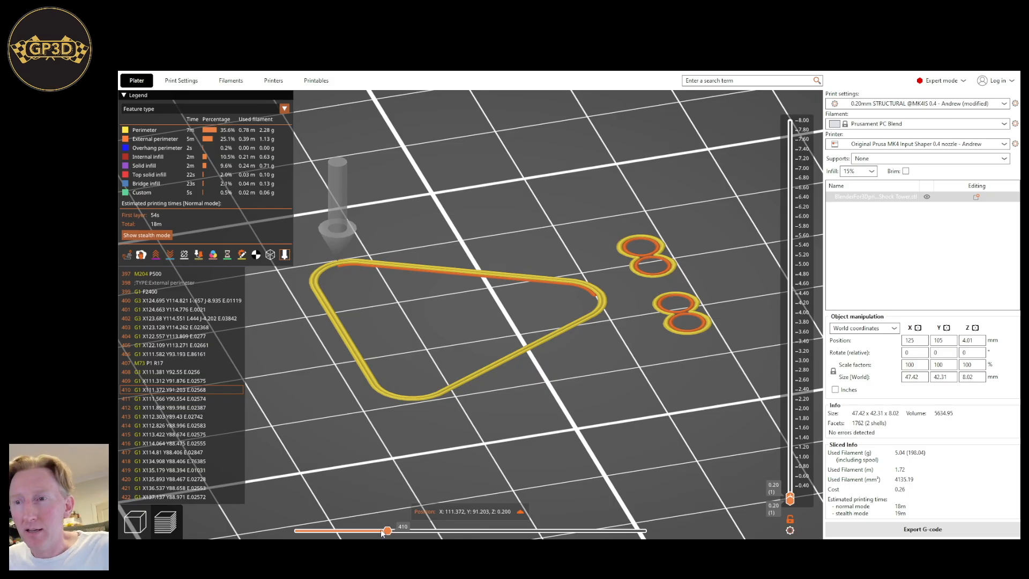
pyautogui.moveTo(388, 532); pyautogui.dragTo(637, 524)
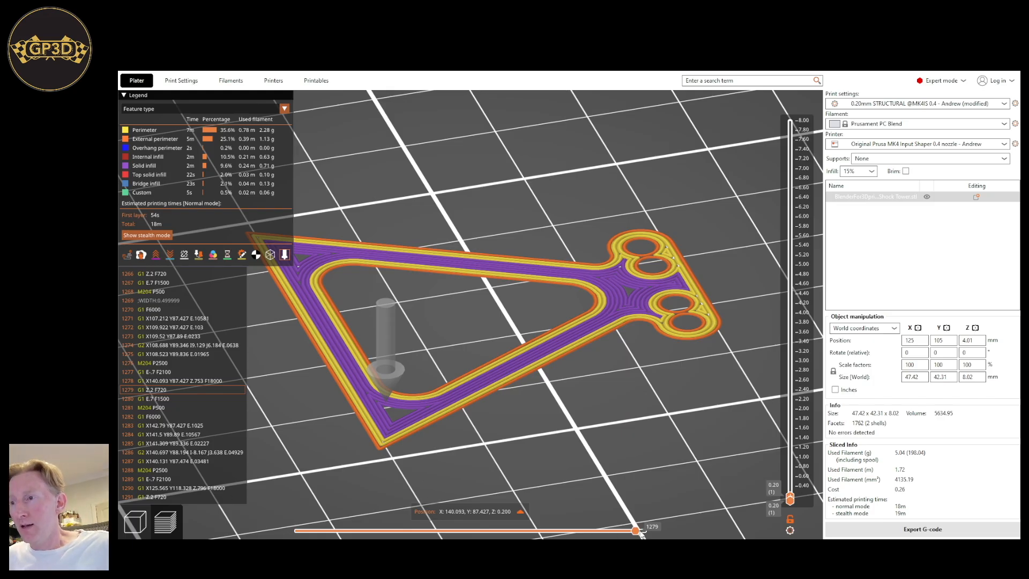
pyautogui.moveTo(636, 532); pyautogui.dragTo(648, 531)
pyautogui.moveTo(804, 500); pyautogui.dragTo(803, 119)
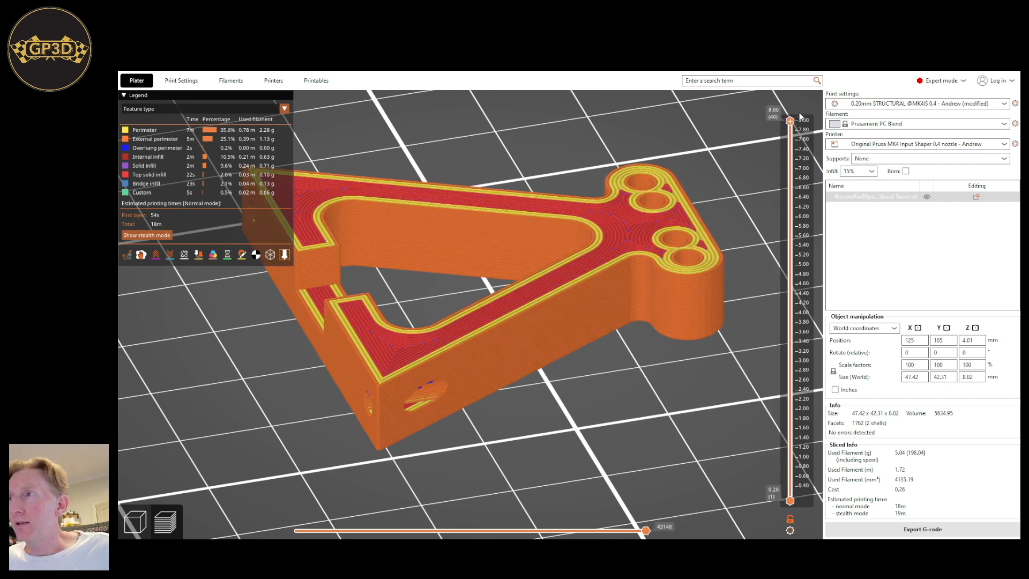
pyautogui.moveTo(550, 223); pyautogui.dragTo(482, 461)
# Review the profile's perimeter count and its infill pattern options without changing them.
pyautogui.click(185, 82)
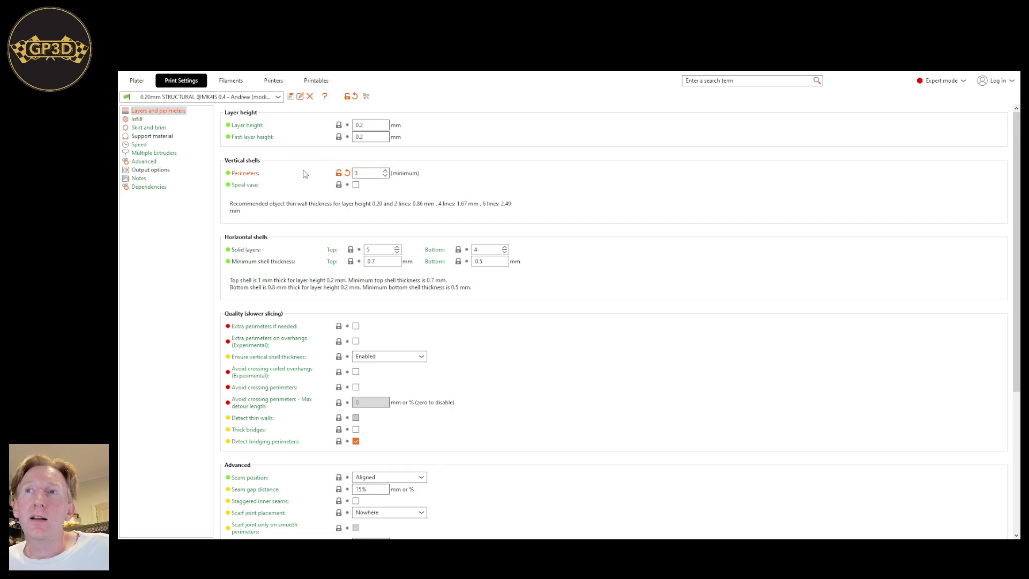
pyautogui.doubleClick(365, 173)
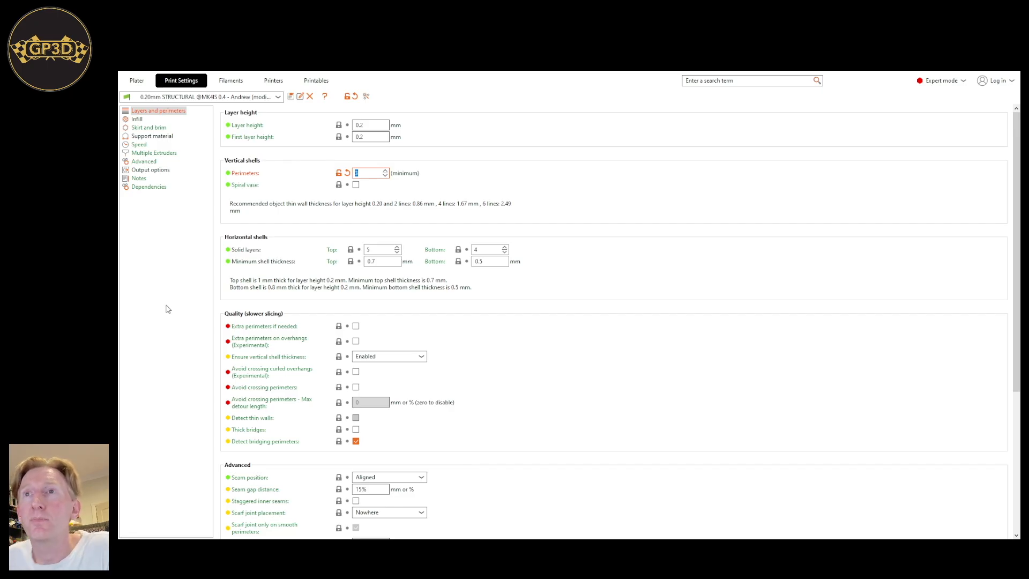
pyautogui.click(360, 173)
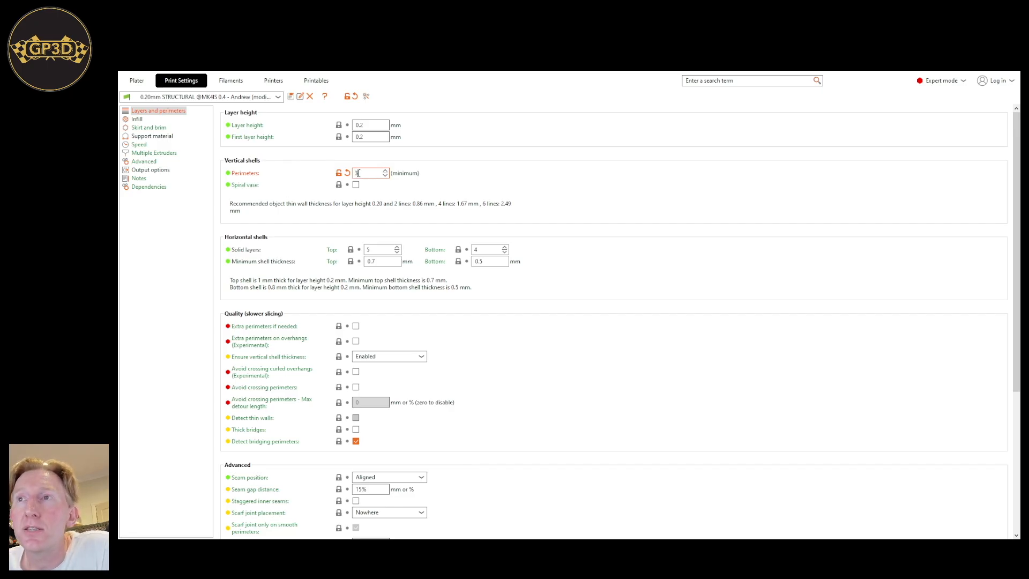
pyautogui.click(138, 119)
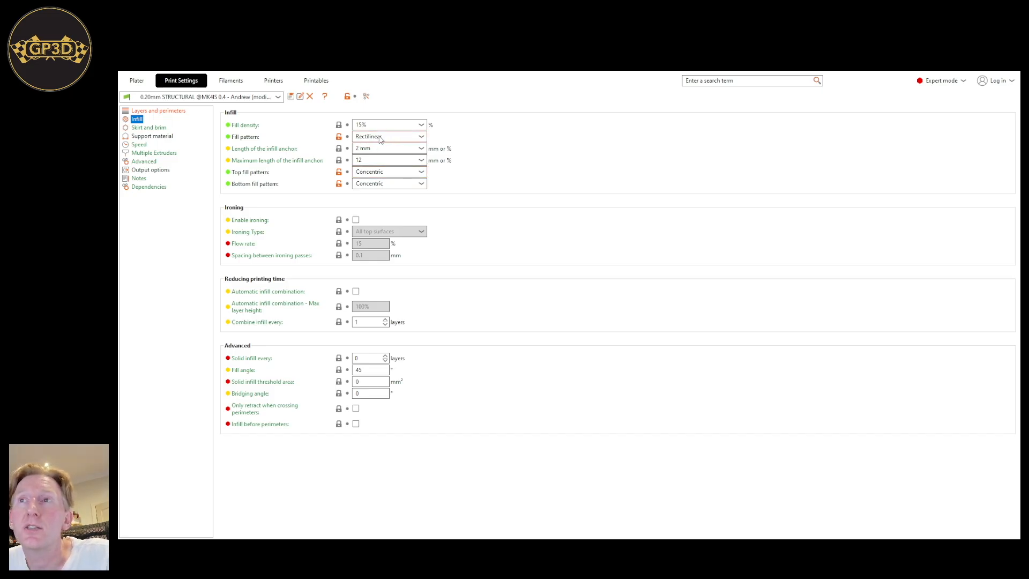
pyautogui.click(399, 138)
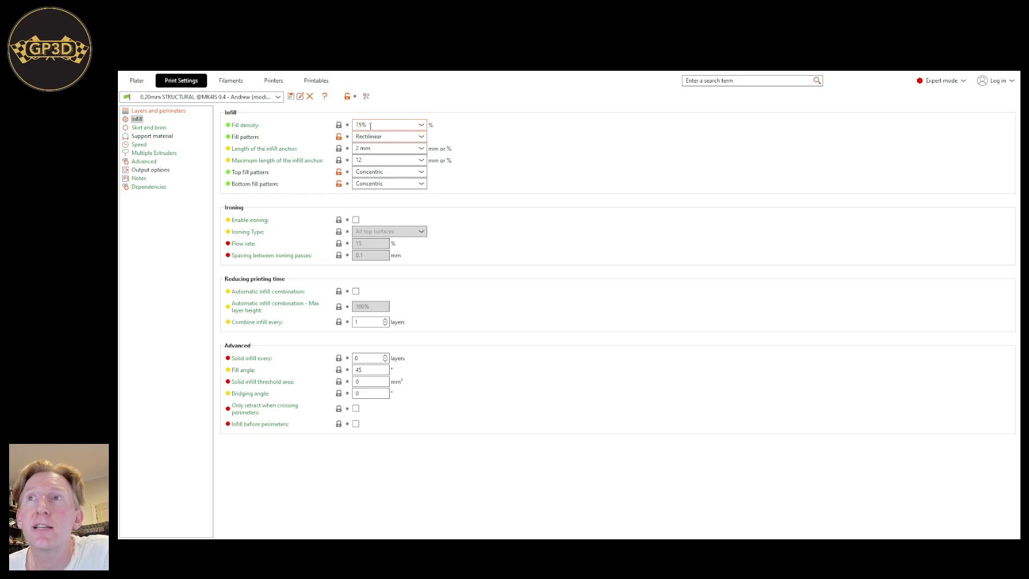
# Try a different fill density in the infill settings and restore it to 15%.
pyautogui.click(413, 125)
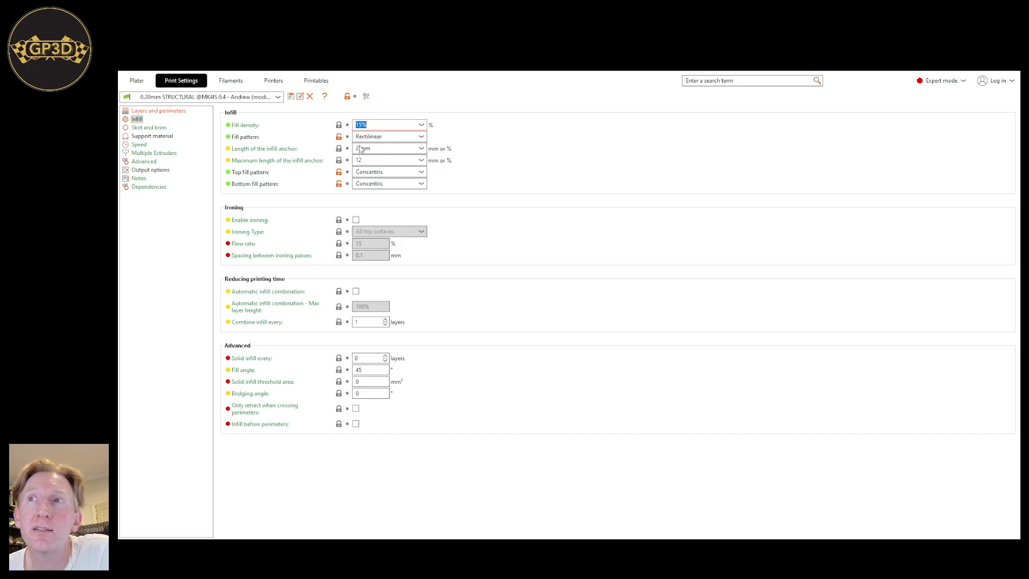
pyautogui.click(362, 125)
pyautogui.moveTo(368, 124); pyautogui.dragTo(346, 126)
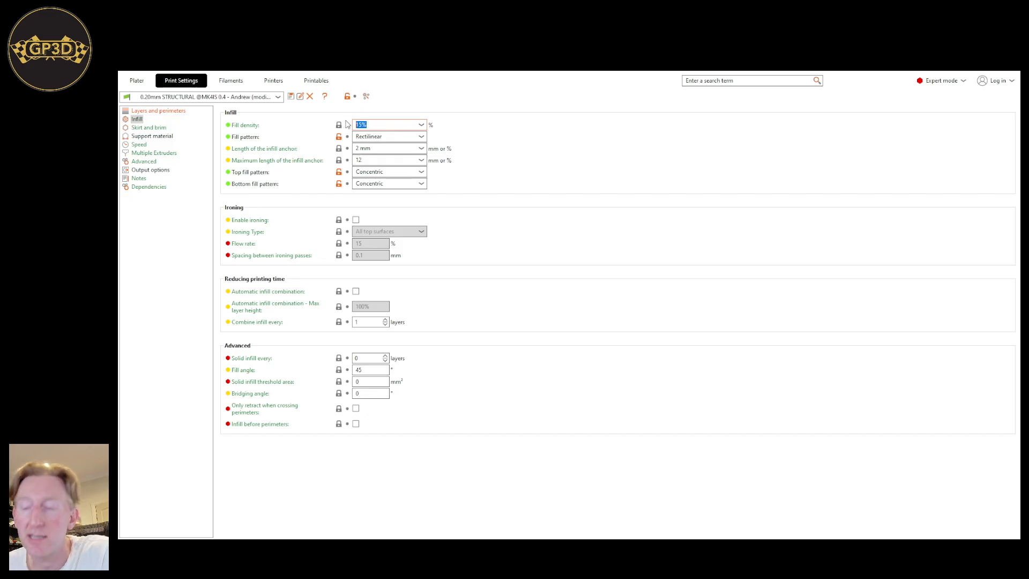
pyautogui.write('7')
pyautogui.press('Return')
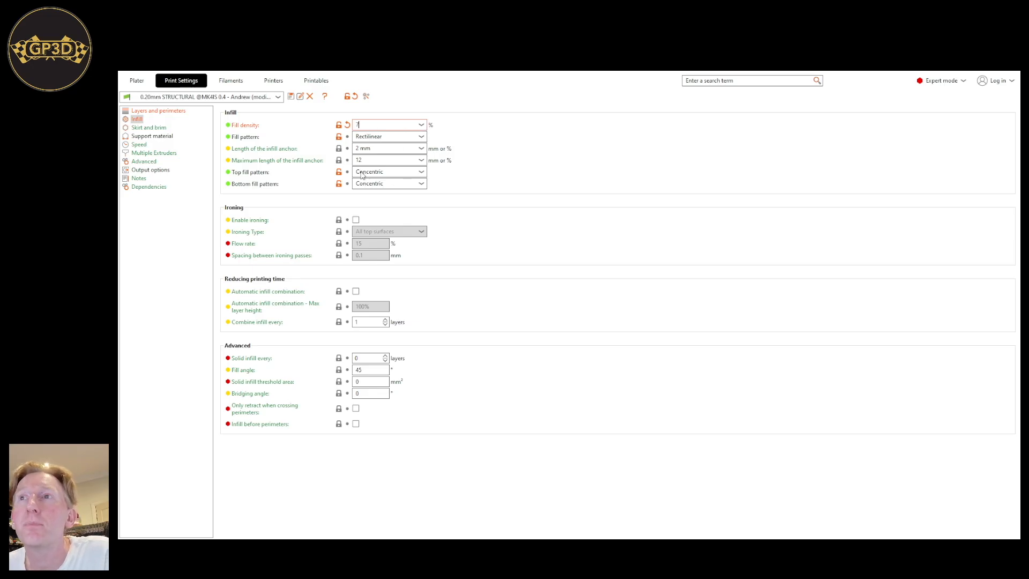
pyautogui.click(361, 163)
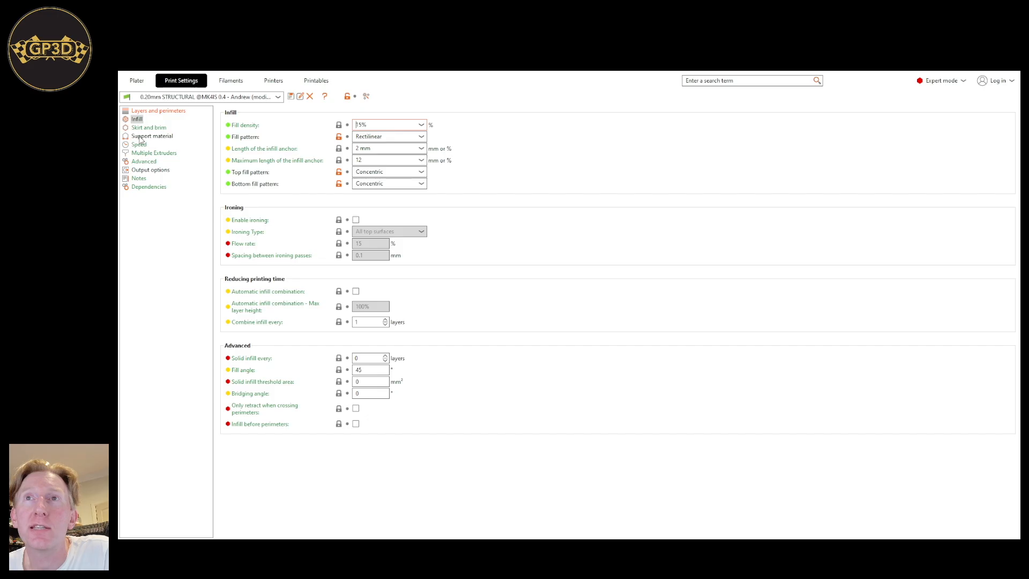
# Slice the shock tower again and lower the layer preview to 4.40 mm to expose the internal infill.
pyautogui.click(138, 80)
pyautogui.scroll(8, 615, 406)
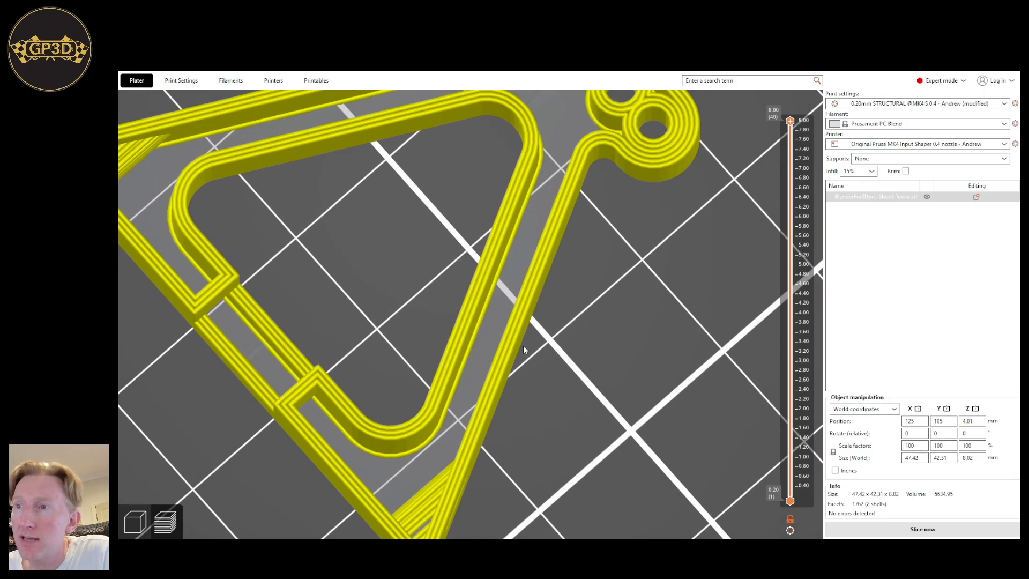
pyautogui.scroll(5, 514, 343)
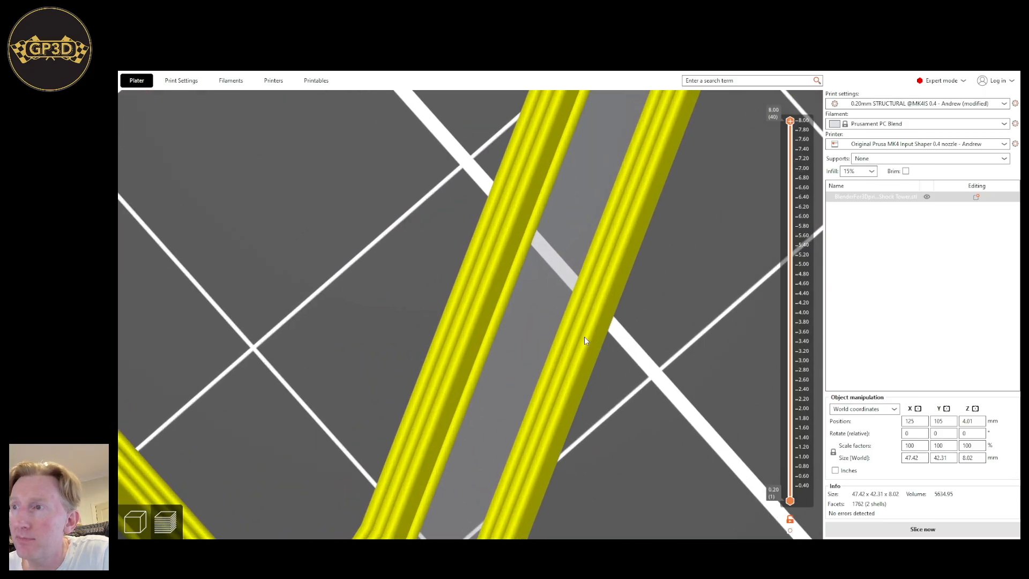
pyautogui.scroll(-6, 590, 348)
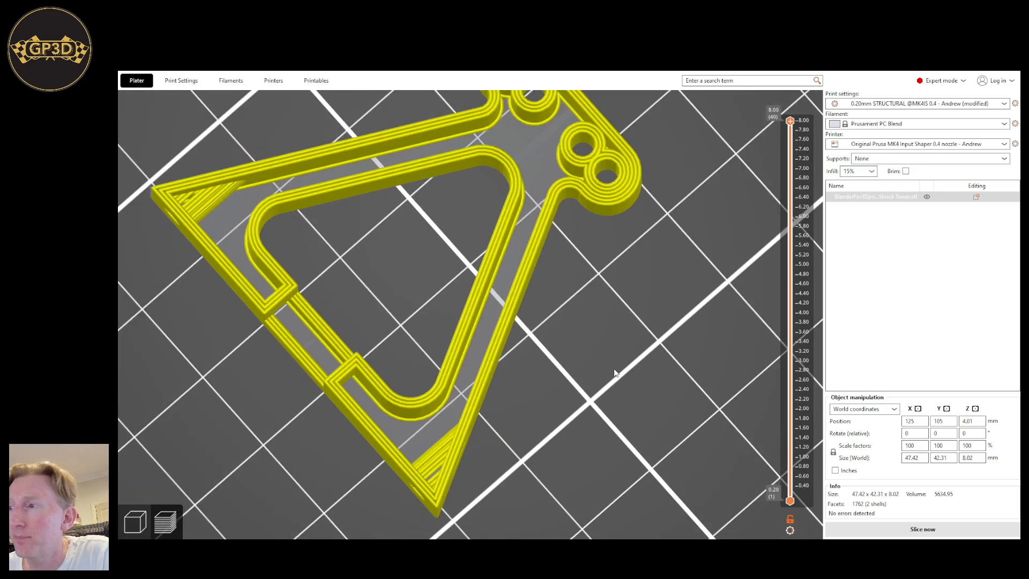
pyautogui.click(912, 529)
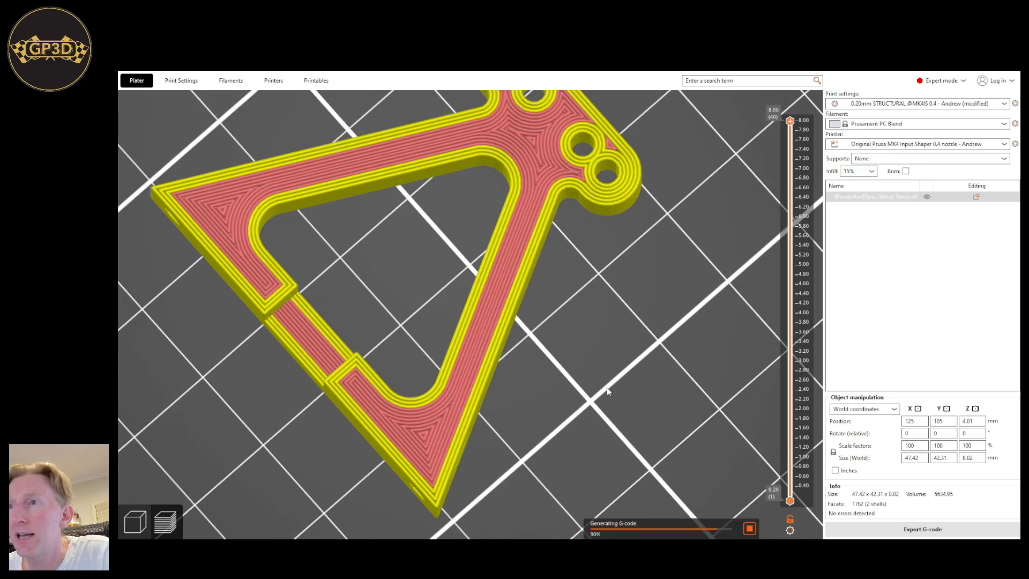
pyautogui.scroll(5, 552, 334)
pyautogui.moveTo(790, 123); pyautogui.dragTo(790, 294)
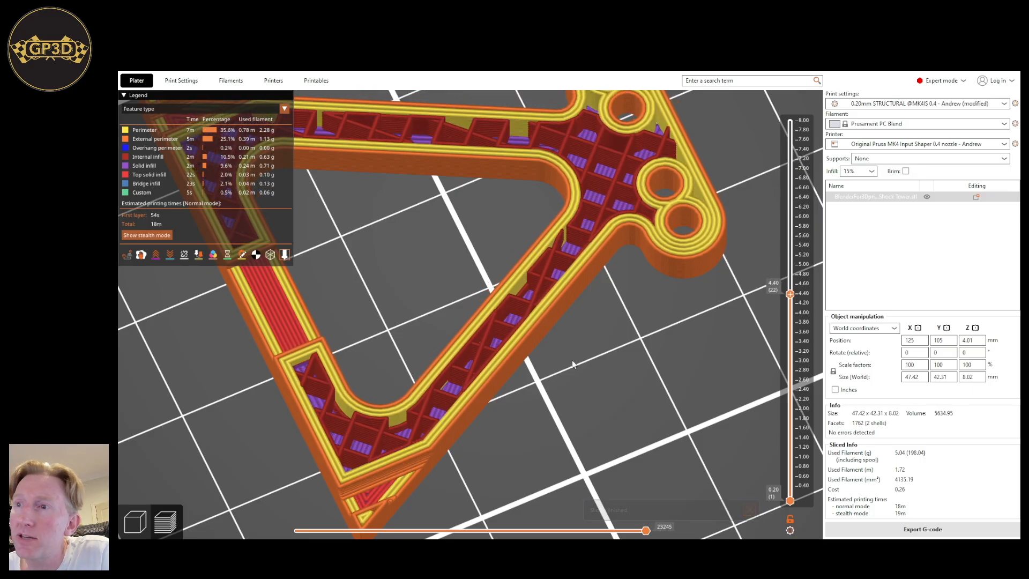
# Examine the infill and perimeters around the holes and along the arms from above at the 4.40 mm layer.
pyautogui.moveTo(432, 383); pyautogui.dragTo(501, 383)
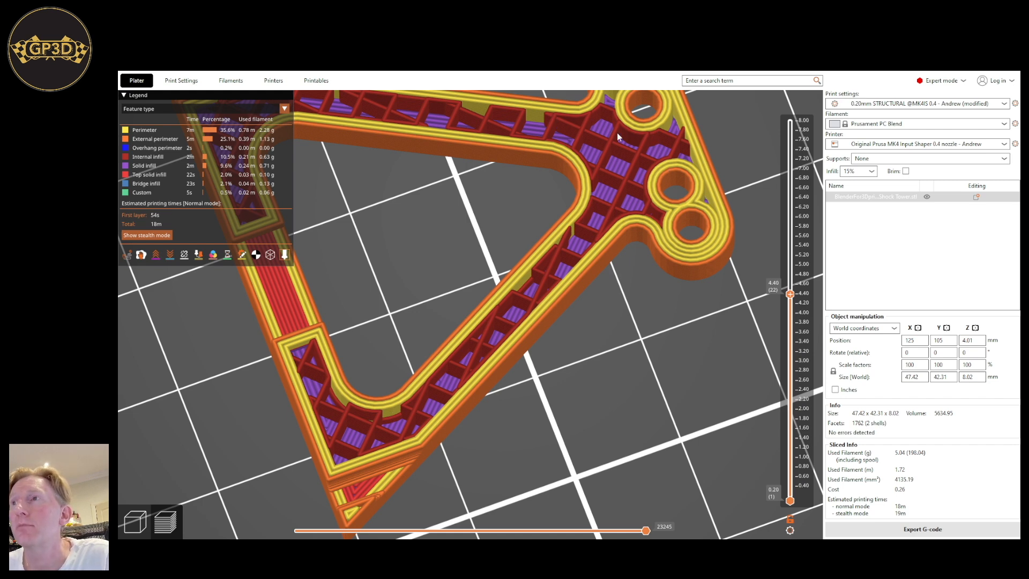
pyautogui.scroll(-3, 607, 194)
pyautogui.moveTo(571, 370); pyautogui.dragTo(595, 335)
pyautogui.moveTo(589, 321); pyautogui.dragTo(626, 319, button='right')
pyautogui.scroll(4, 599, 260)
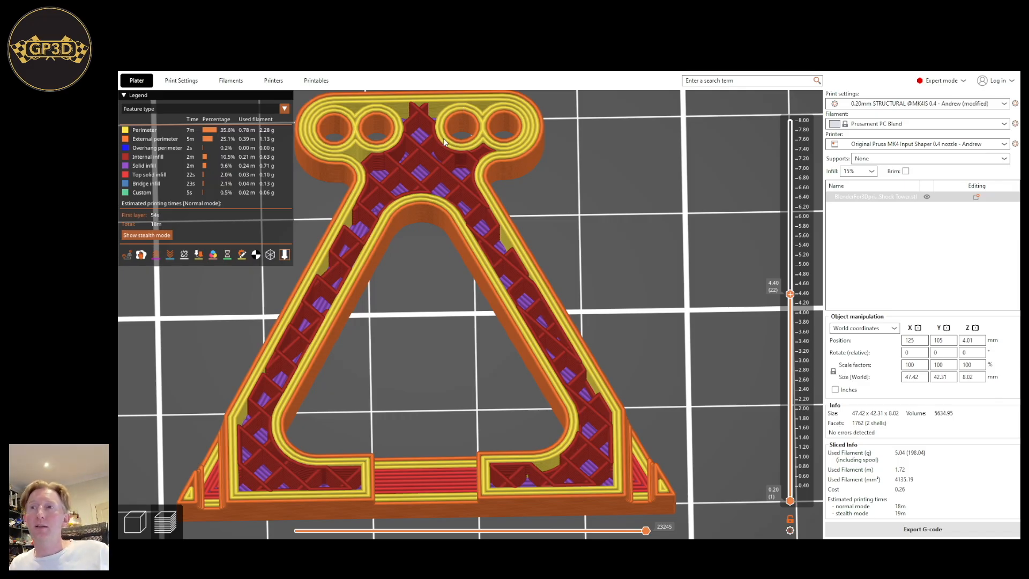
pyautogui.moveTo(488, 260); pyautogui.dragTo(513, 309)
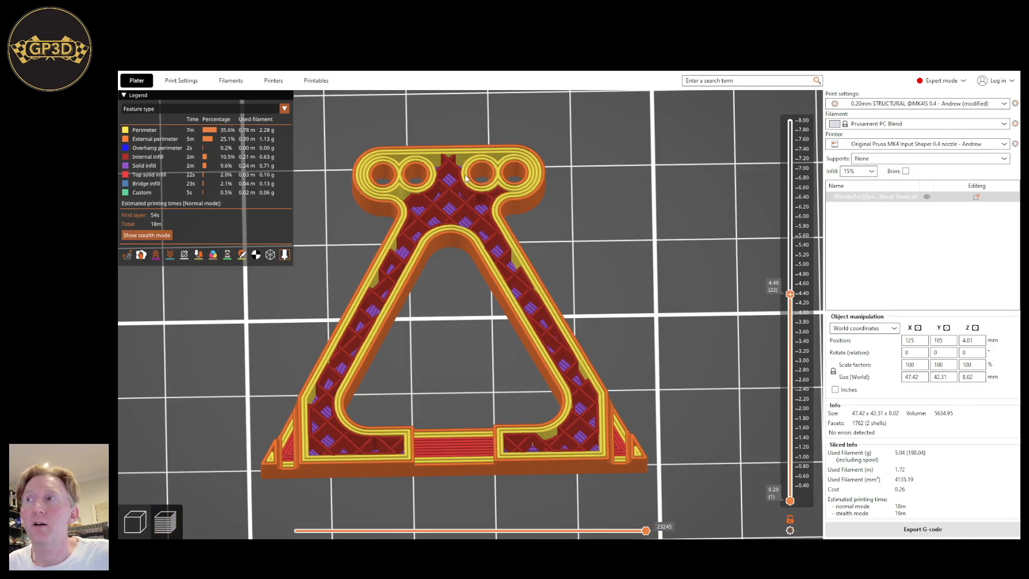
# Increase the number of perimeters in the structural profile's vertical shell settings.
pyautogui.click(188, 78)
pyautogui.click(145, 111)
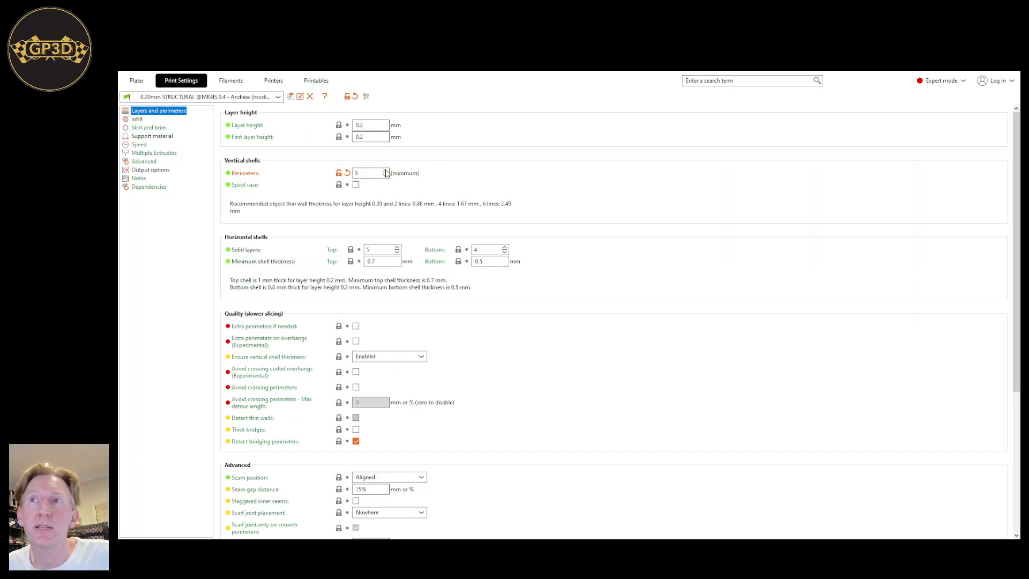
pyautogui.press('pagedown')
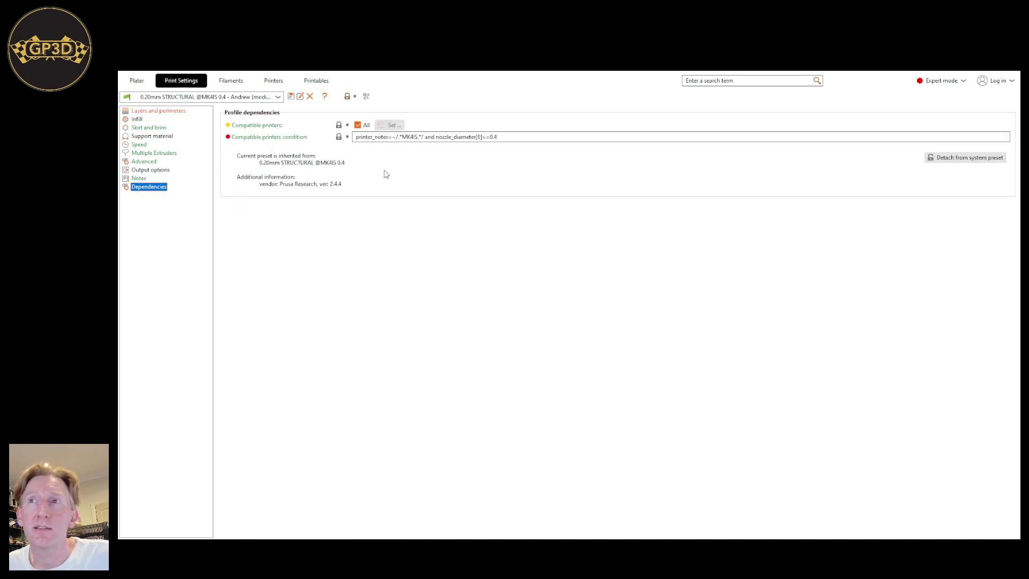
pyautogui.click(151, 113)
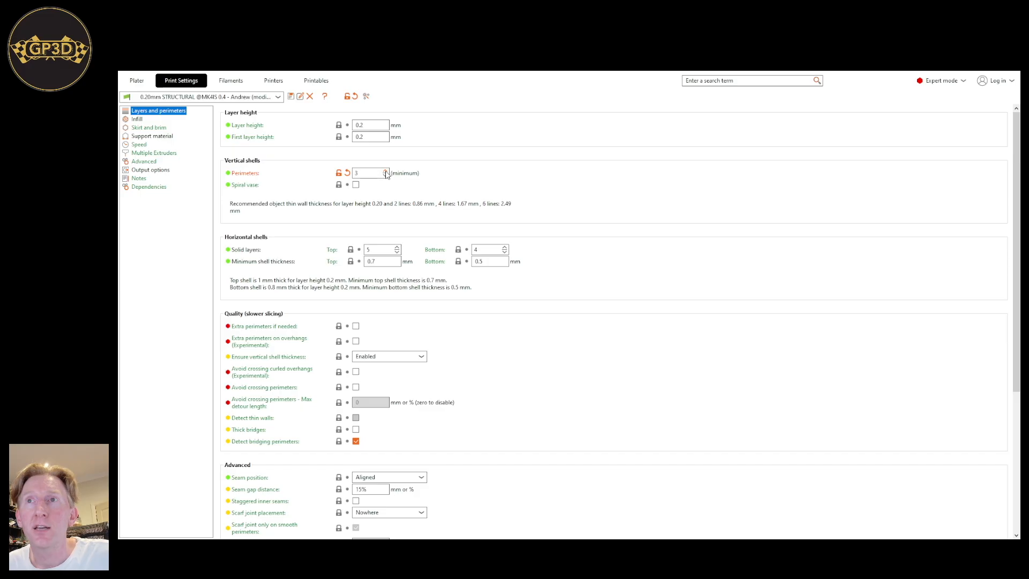
pyautogui.click(385, 172)
pyautogui.click(385, 172)
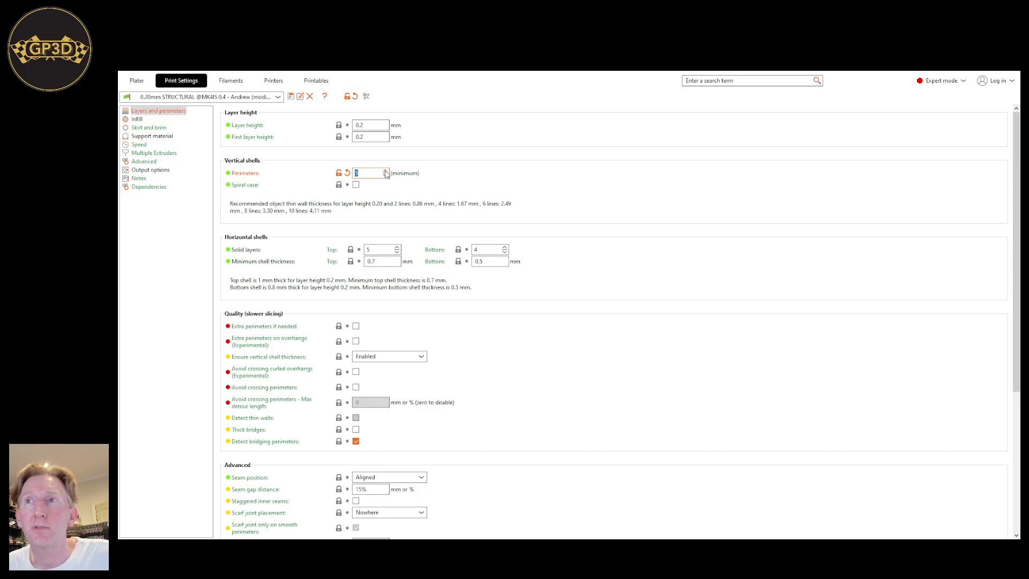
# Slice the shock tower with the increased perimeter count and view the cross-section at 4.40 mm.
pyautogui.click(140, 81)
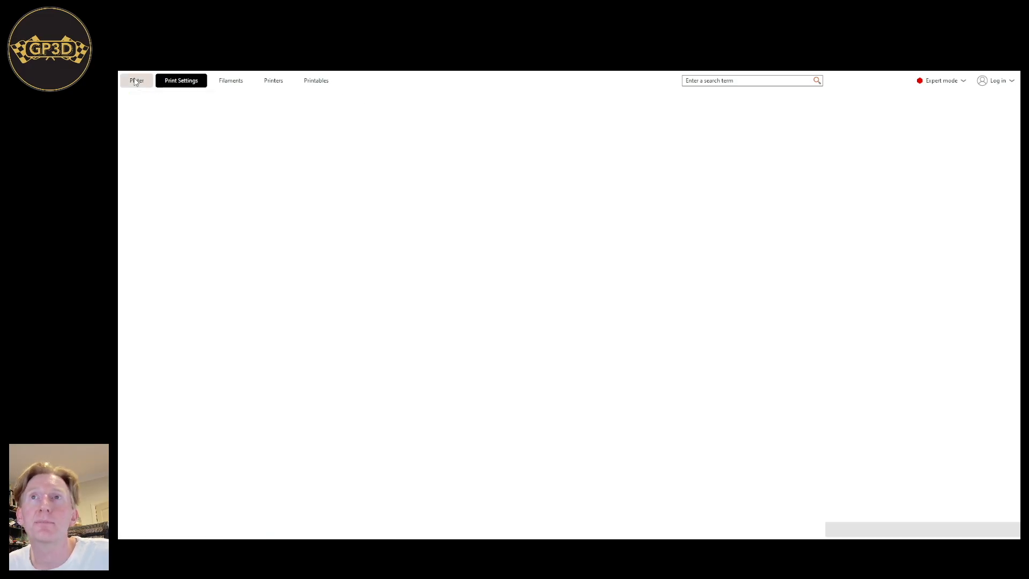
pyautogui.moveTo(669, 404); pyautogui.dragTo(541, 350)
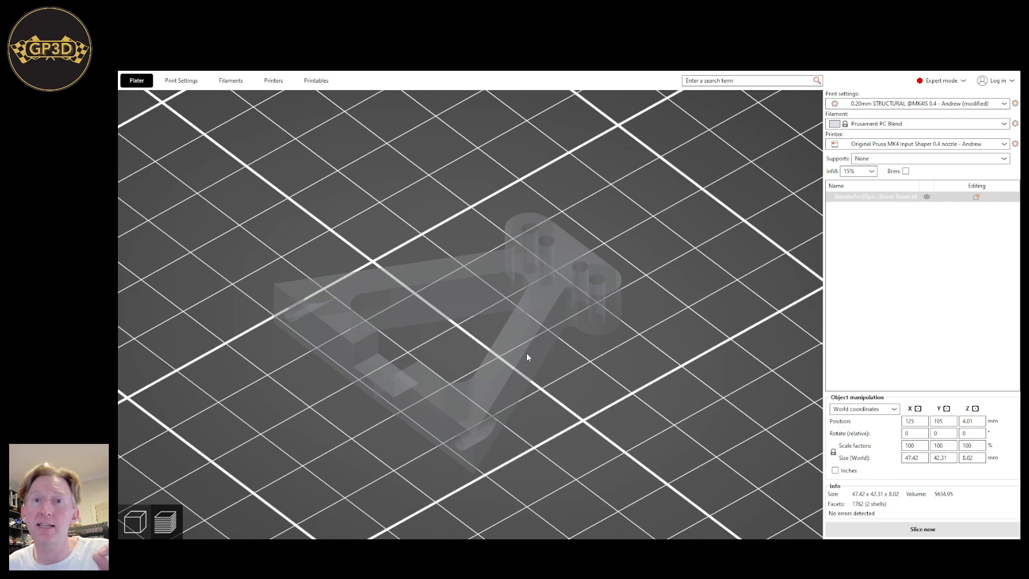
pyautogui.click(884, 533)
pyautogui.scroll(5, 644, 429)
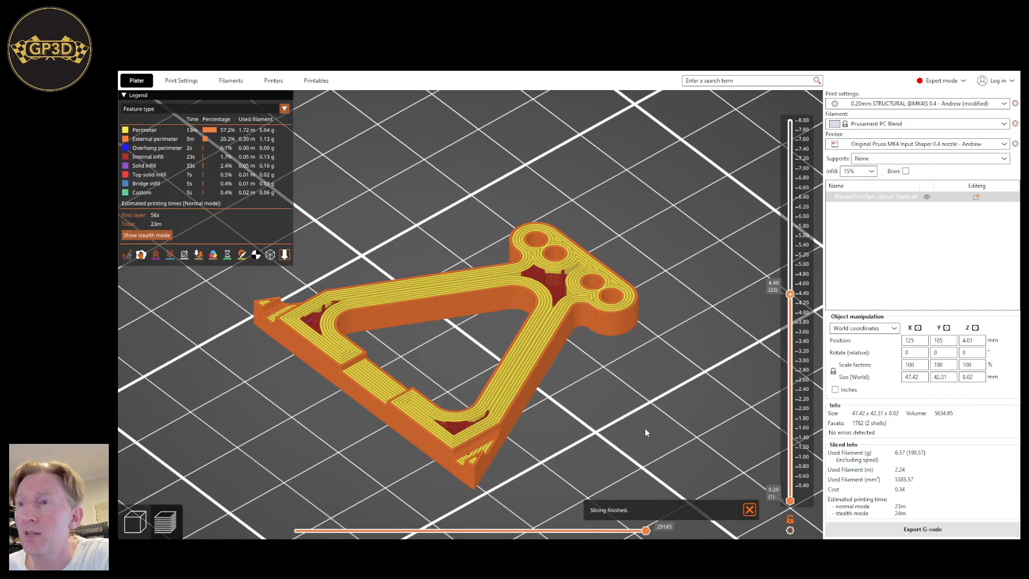
# Lower the layer preview to 3.40 mm and view the shock tower's cross-section at that height.
pyautogui.moveTo(641, 395); pyautogui.dragTo(660, 364)
pyautogui.moveTo(791, 295); pyautogui.dragTo(781, 352)
pyautogui.moveTo(675, 377); pyautogui.dragTo(488, 380)
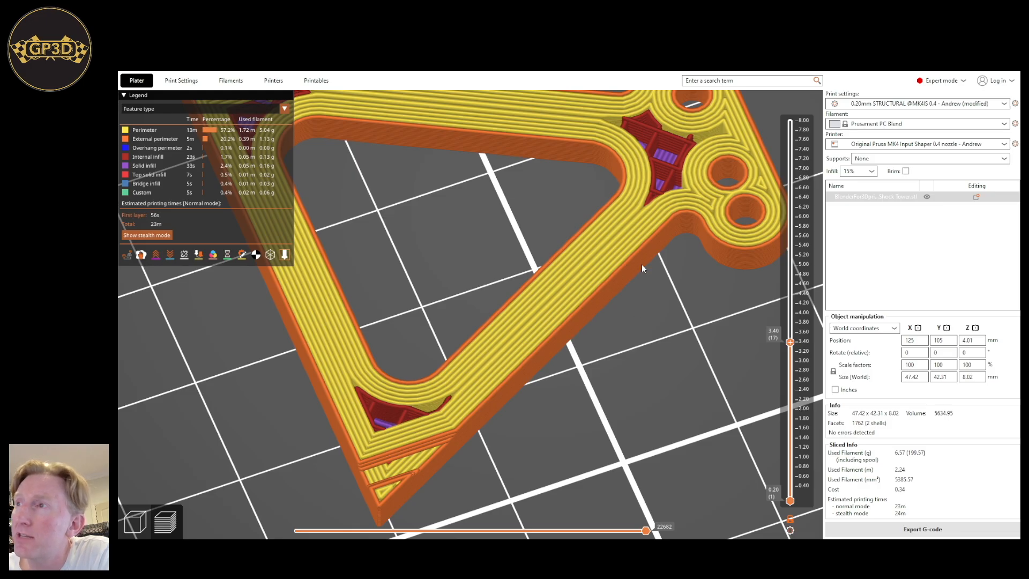
pyautogui.scroll(-5, 616, 276)
pyautogui.moveTo(597, 285); pyautogui.dragTo(551, 292)
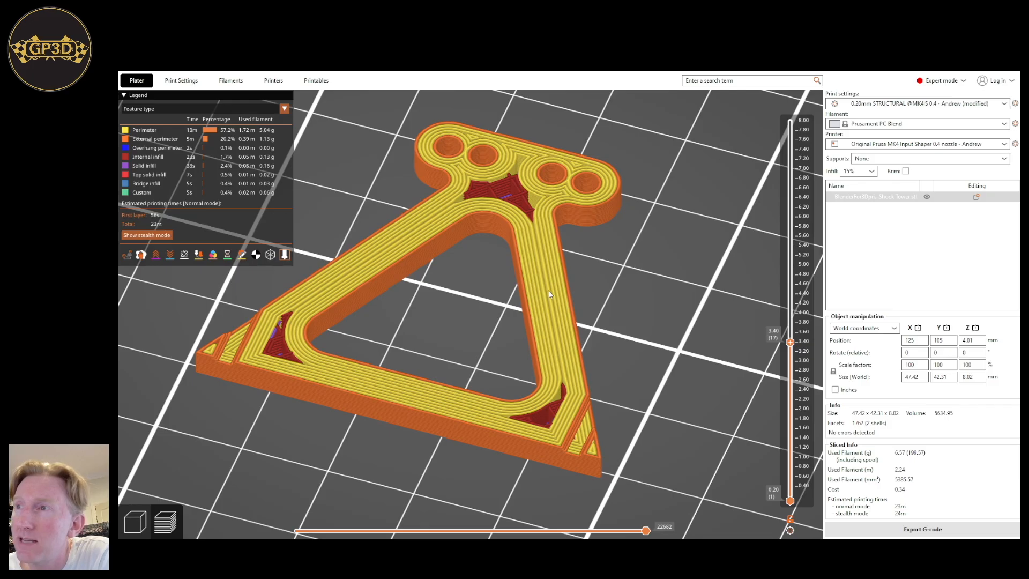
pyautogui.scroll(5, 550, 288)
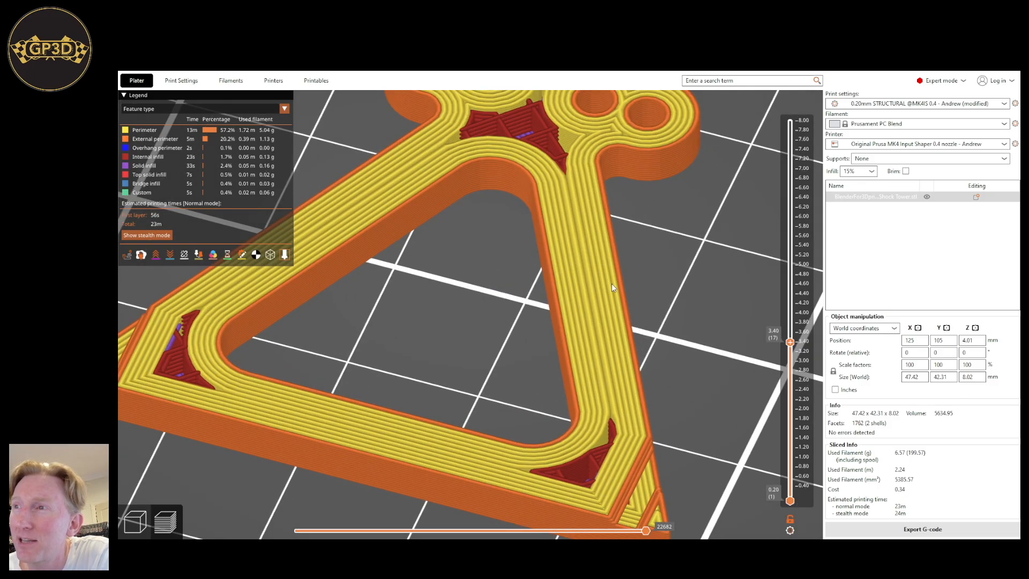
# Examine the infill pockets in the base corners and beside the four holes, along with the arms' perimeters, at the 3.40 mm layer.
pyautogui.moveTo(736, 344); pyautogui.dragTo(682, 358)
pyautogui.moveTo(397, 455); pyautogui.dragTo(459, 353, button='right')
pyautogui.moveTo(459, 354); pyautogui.dragTo(559, 432)
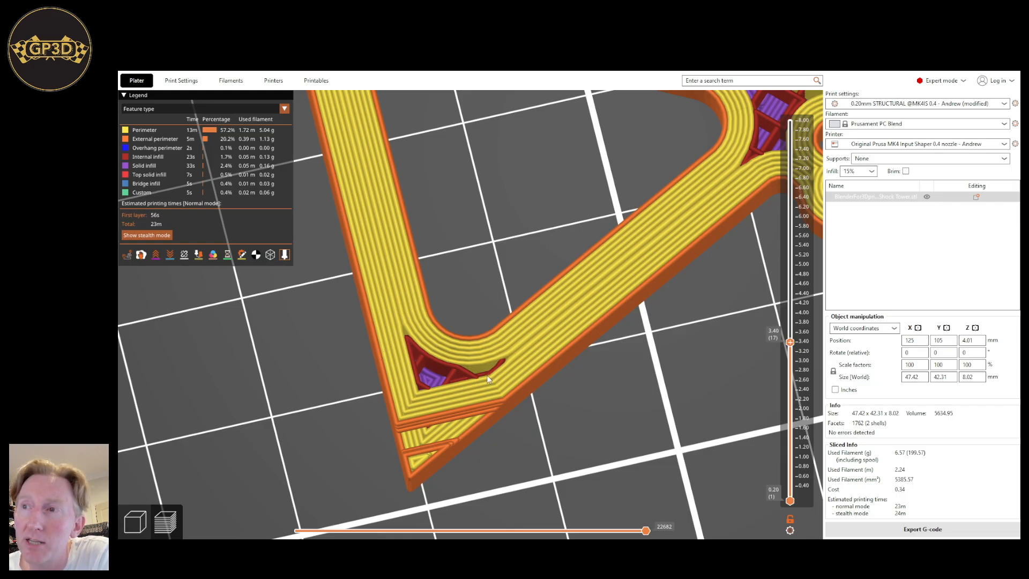
pyautogui.scroll(-3, 413, 359)
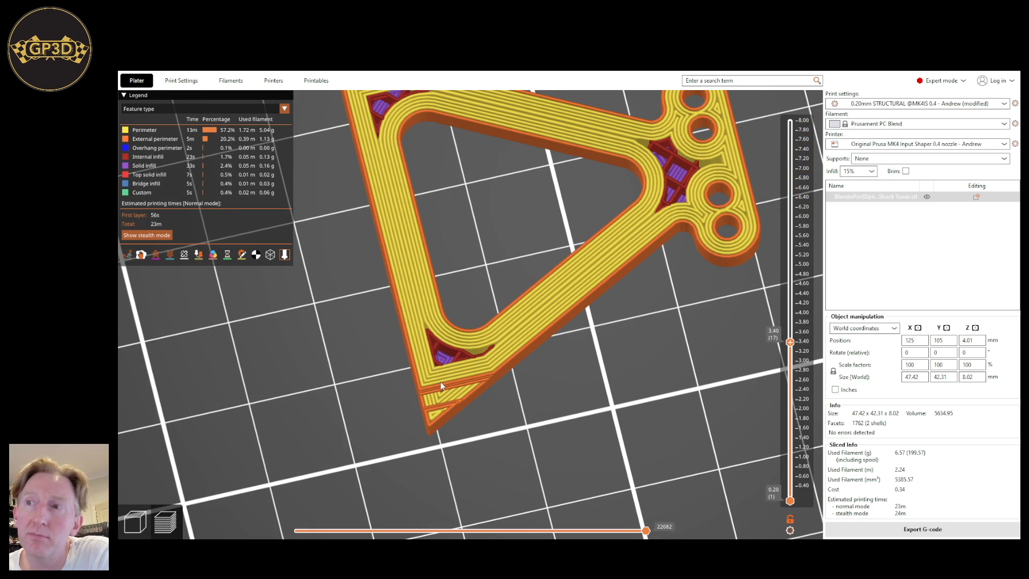
pyautogui.scroll(-1, 536, 355)
pyautogui.scroll(5, 566, 306)
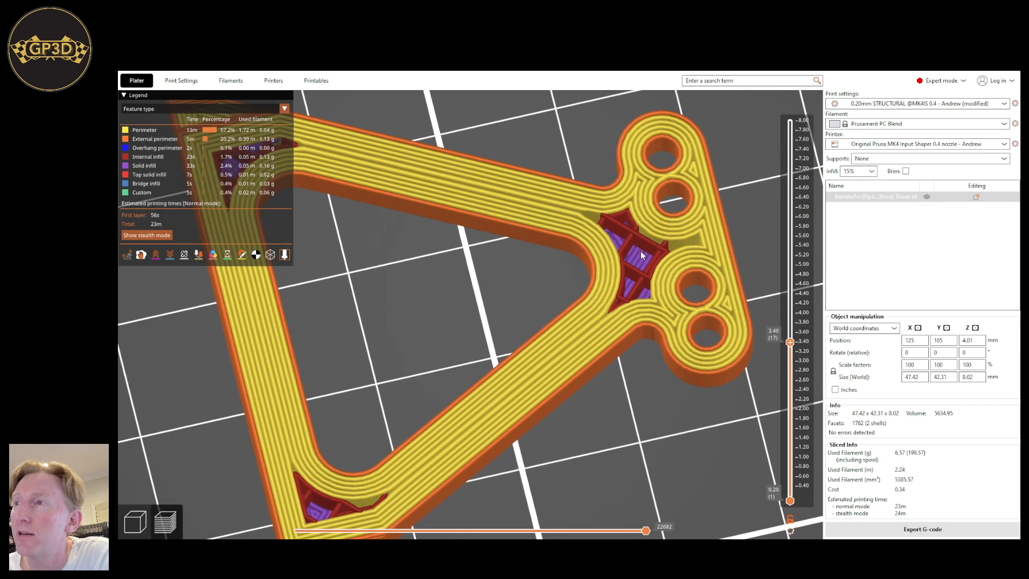
pyautogui.scroll(-2, 555, 298)
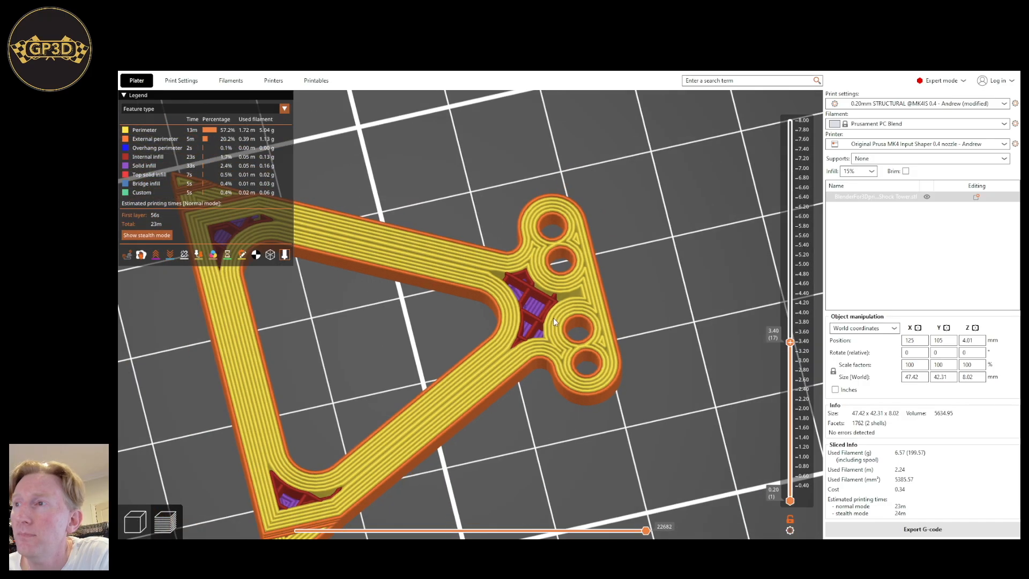
pyautogui.moveTo(552, 372); pyautogui.dragTo(558, 400)
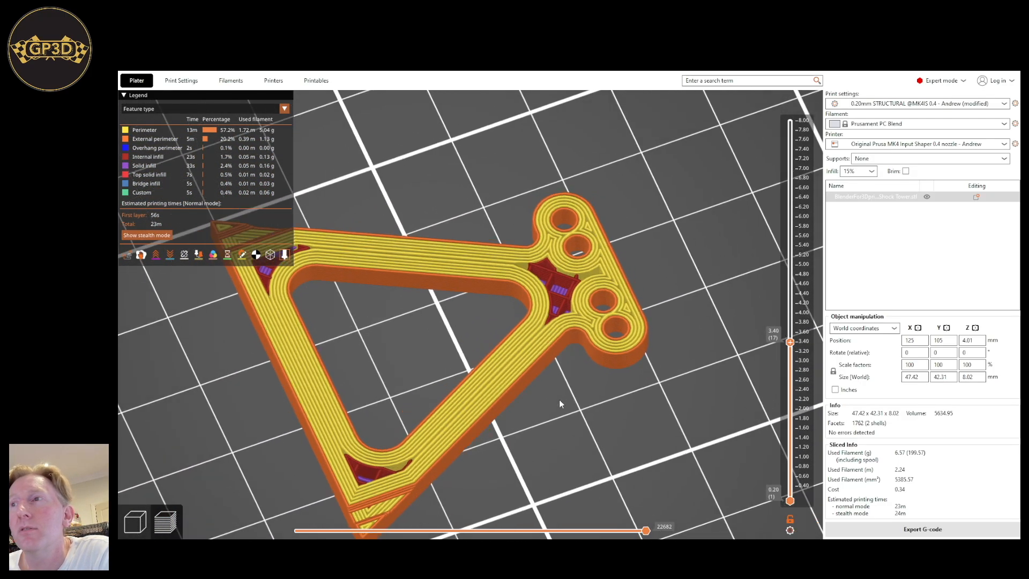
pyautogui.scroll(2, 582, 286)
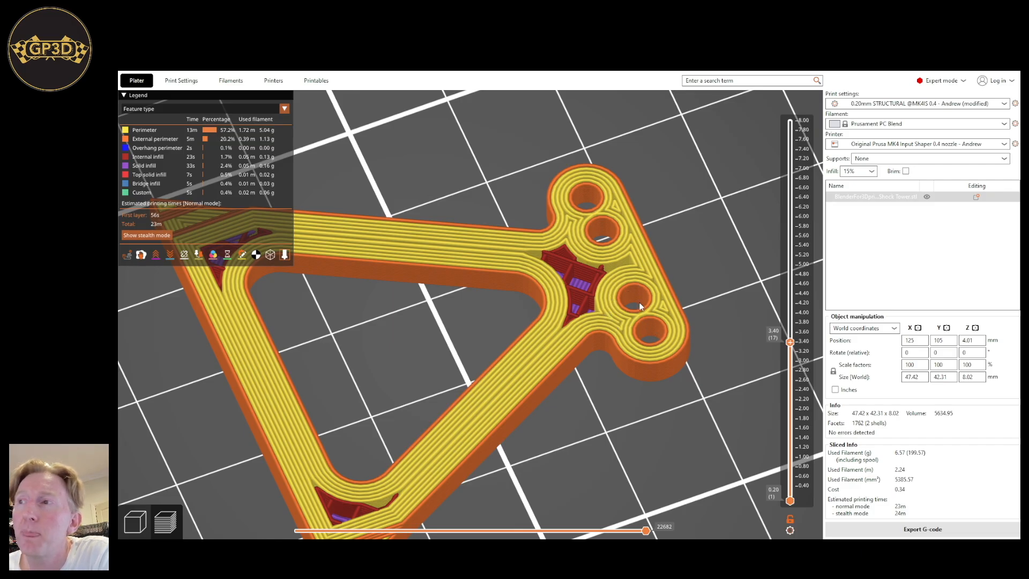
pyautogui.scroll(-3, 542, 261)
pyautogui.moveTo(440, 392); pyautogui.dragTo(506, 378, button='middle')
pyautogui.moveTo(548, 429)
pyautogui.mouseDown()
pyautogui.moveTo(566, 416)
pyautogui.moveTo(554, 413)
pyautogui.mouseUp()
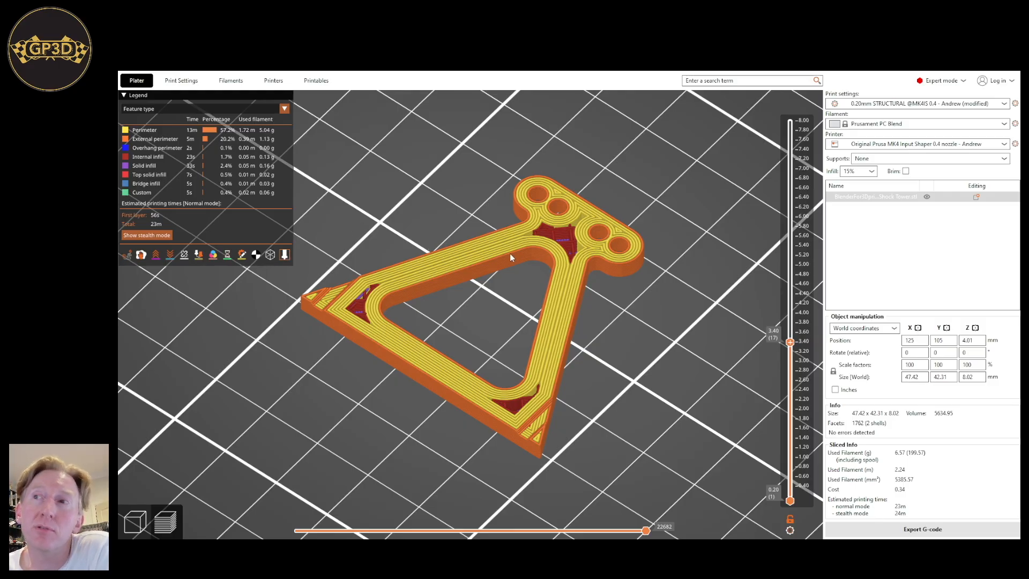
# Set the structural profile's perimeters to 12 and slice the shock tower again.
pyautogui.click(185, 83)
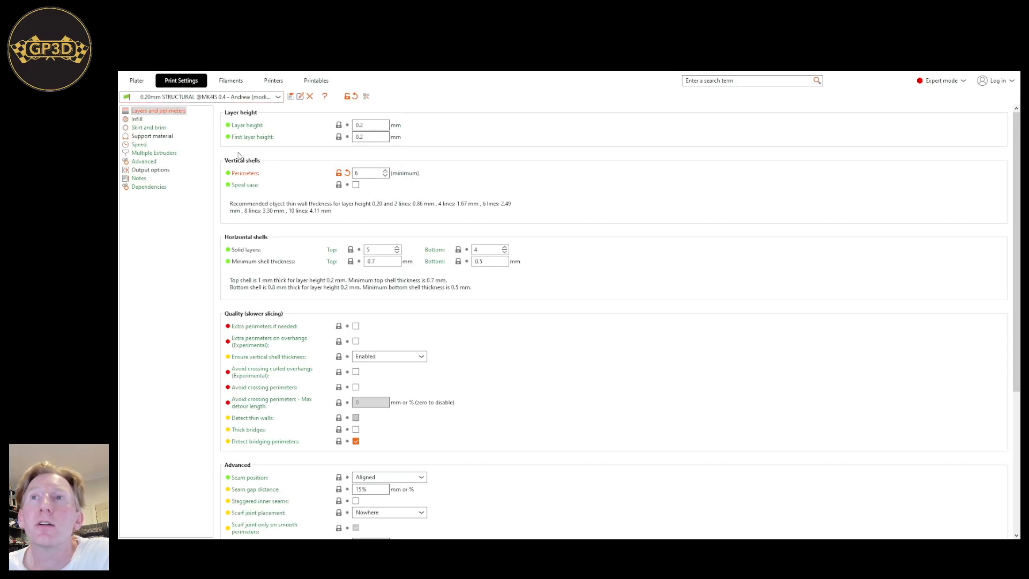
pyautogui.click(386, 171)
pyautogui.click(386, 171)
pyautogui.click(386, 171)
pyautogui.click(386, 171)
pyautogui.click(386, 171)
pyautogui.click(386, 171)
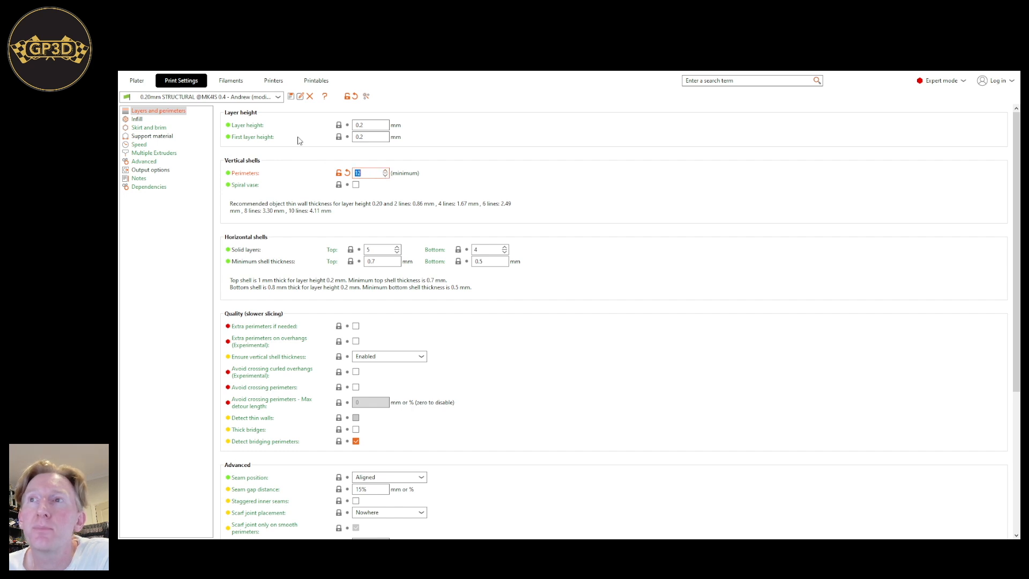
pyautogui.click(136, 83)
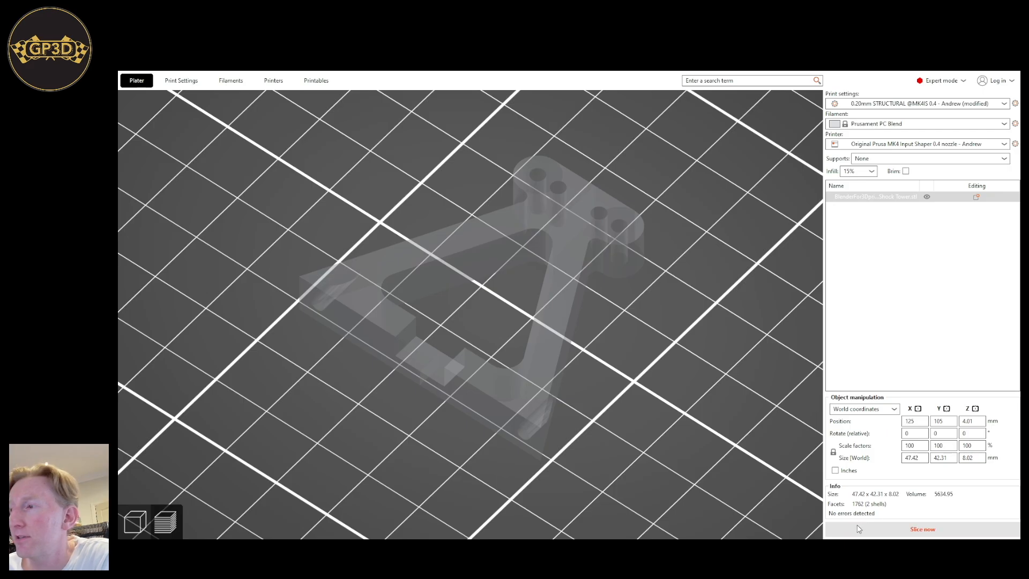
pyautogui.scroll(2, 613, 314)
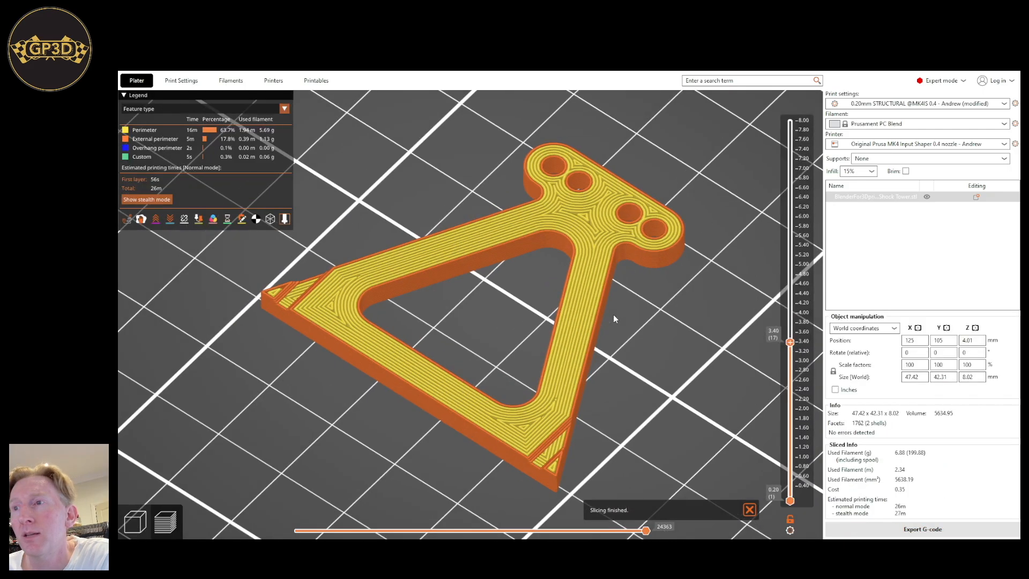
# Examine the perimeter paths through the arms, corners and hole area at the 3.40 mm layer of the new slice.
pyautogui.moveTo(703, 354); pyautogui.dragTo(621, 389, button='middle')
pyautogui.scroll(3, 621, 393)
pyautogui.moveTo(623, 377); pyautogui.dragTo(604, 323)
pyautogui.moveTo(591, 389); pyautogui.dragTo(663, 343, button='middle')
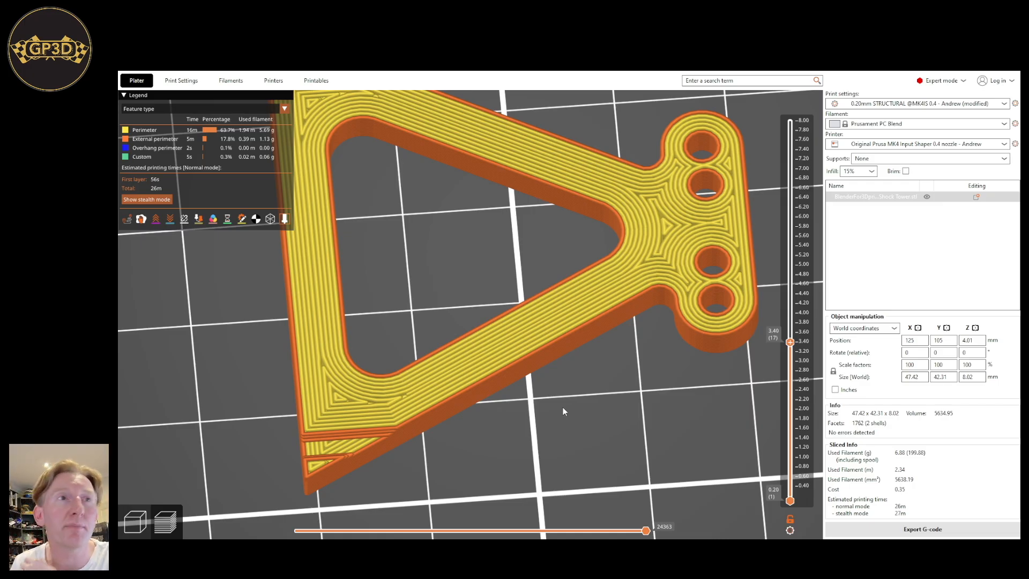
pyautogui.moveTo(636, 408); pyautogui.dragTo(645, 402)
pyautogui.scroll(-4, 626, 396)
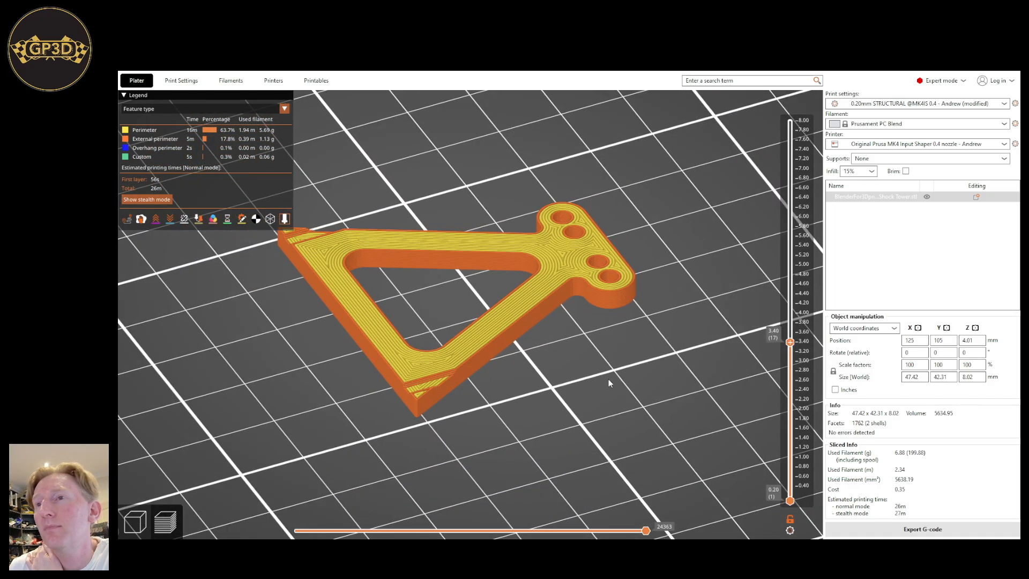
pyautogui.scroll(5, 626, 401)
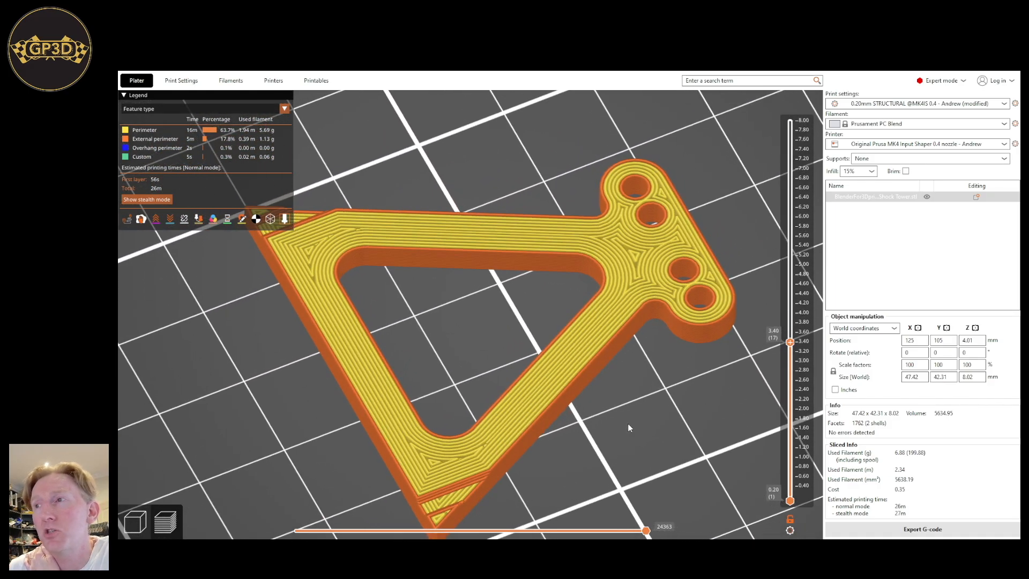
# Raise the layer preview to 8.00 mm and inspect the full-height shock tower from several angles.
pyautogui.moveTo(790, 342); pyautogui.dragTo(790, 120)
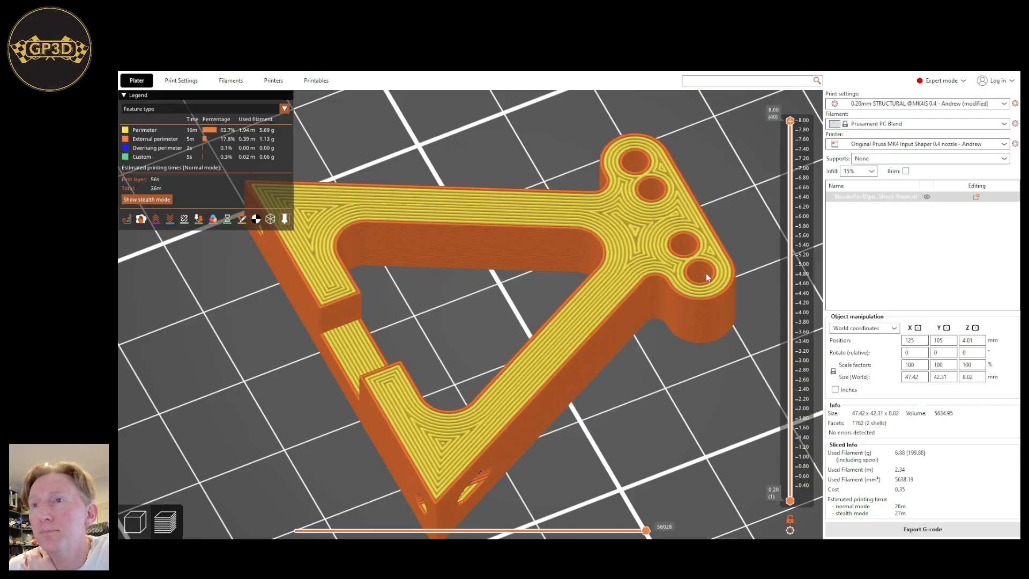
pyautogui.scroll(-3, 612, 343)
pyautogui.moveTo(612, 341); pyautogui.dragTo(609, 464)
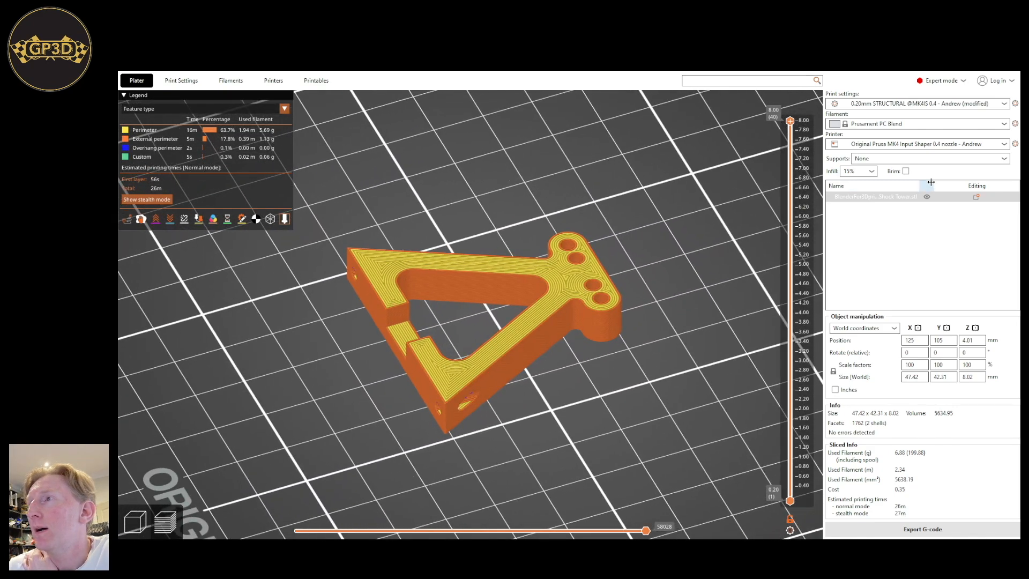
pyautogui.moveTo(718, 354); pyautogui.dragTo(555, 417)
pyautogui.scroll(-5, 596, 456)
pyautogui.scroll(-4, 556, 420)
pyautogui.moveTo(555, 420); pyautogui.dragTo(540, 430, button='right')
pyautogui.moveTo(540, 434); pyautogui.dragTo(530, 453)
pyautogui.scroll(4, 505, 419)
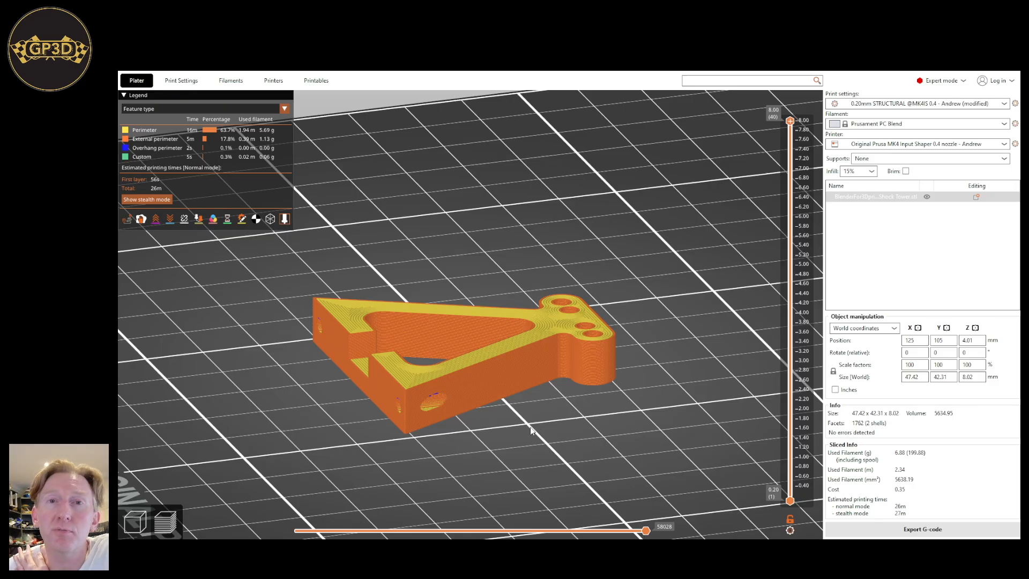
pyautogui.scroll(-2, 338, 406)
pyautogui.moveTo(338, 405); pyautogui.dragTo(583, 401)
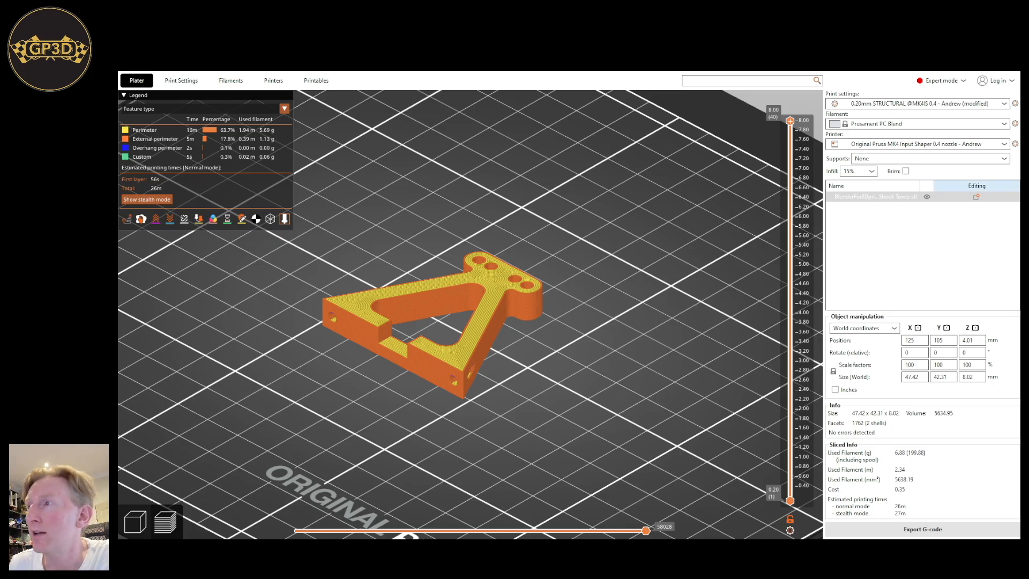
# Enable the brim for the shock tower and slice it again.
pyautogui.click(905, 171)
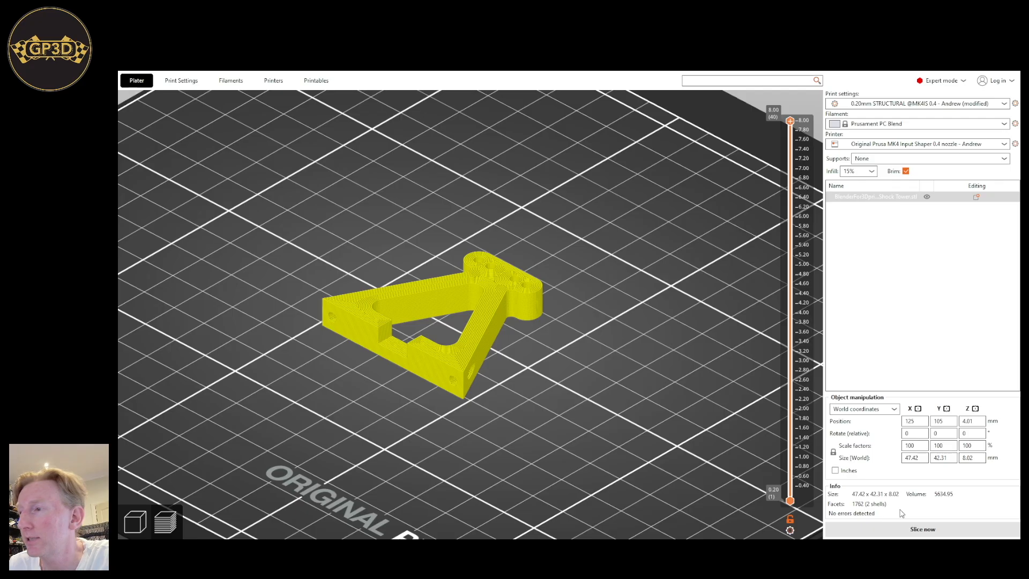
pyautogui.click(899, 531)
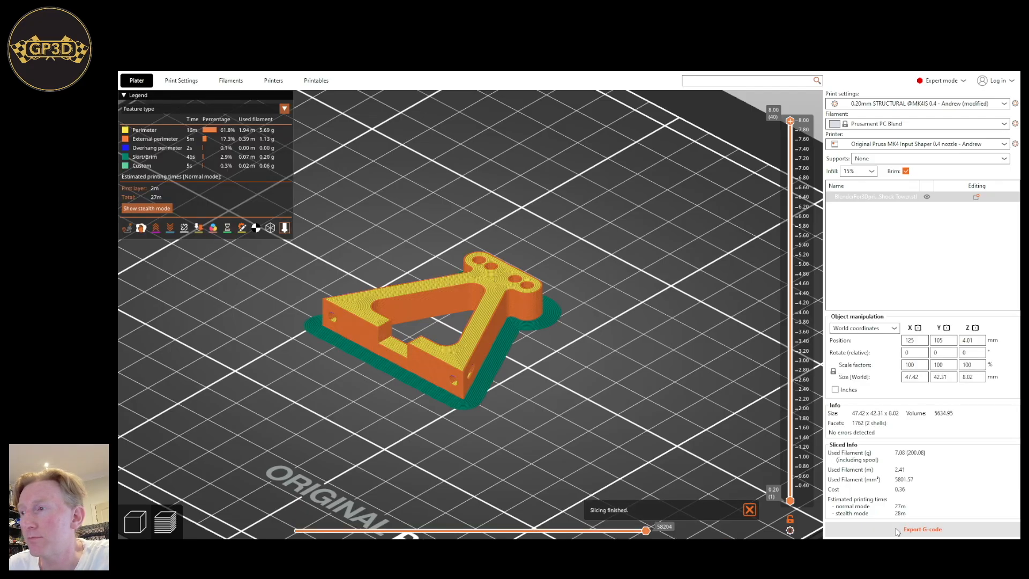
pyautogui.scroll(4, 548, 383)
pyautogui.moveTo(549, 383)
pyautogui.mouseDown()
pyautogui.moveTo(545, 394)
pyautogui.moveTo(534, 386)
pyautogui.mouseUp()
pyautogui.scroll(6, 533, 385)
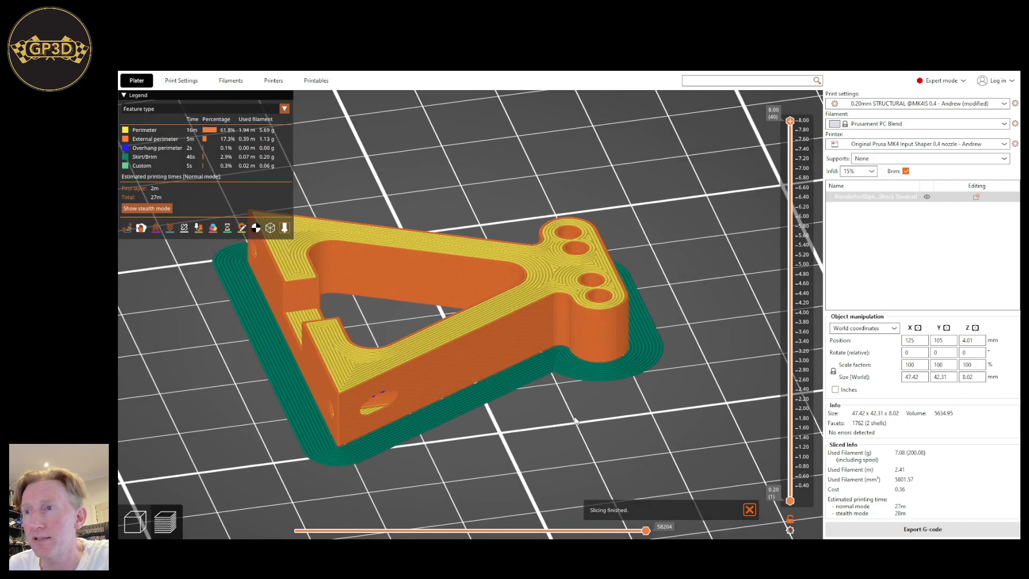
# Inspect the brim along the outer arm and, from a low angle, where it meets the bed beside the base corner.
pyautogui.moveTo(494, 347); pyautogui.dragTo(500, 276)
pyautogui.scroll(2, 471, 269)
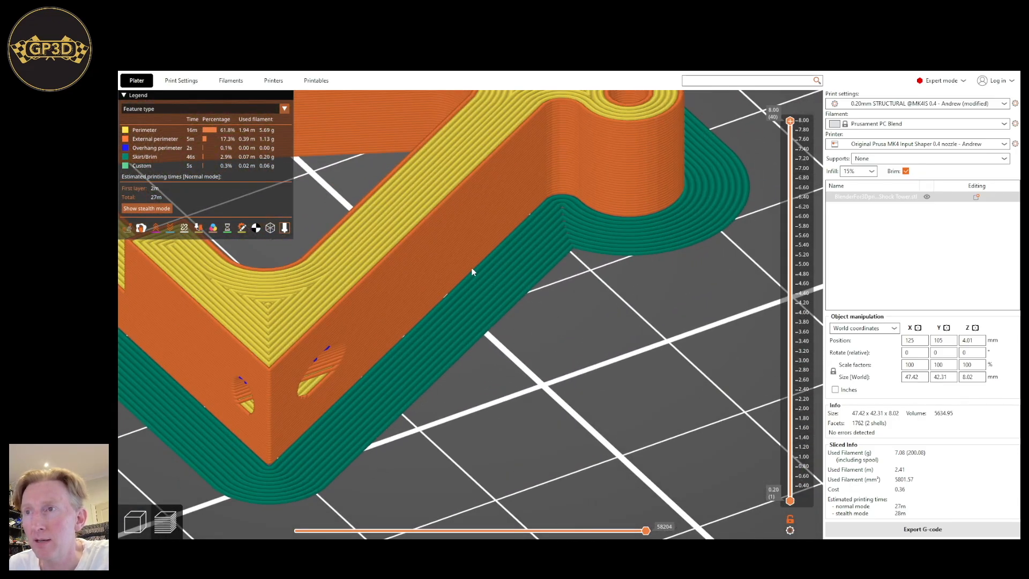
pyautogui.scroll(-3, 516, 317)
pyautogui.scroll(2, 638, 358)
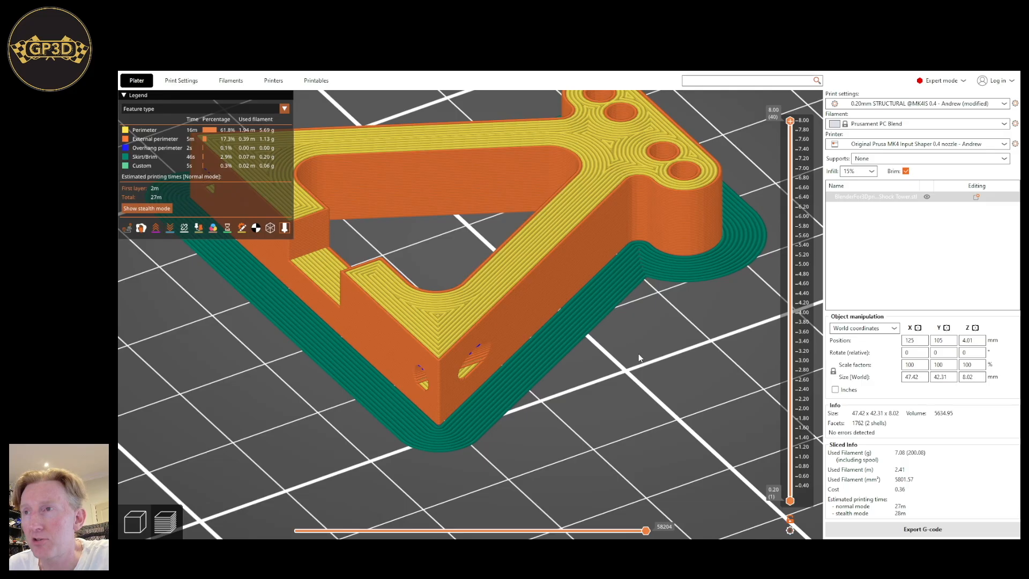
pyautogui.moveTo(620, 329); pyautogui.dragTo(565, 414)
pyautogui.moveTo(641, 407); pyautogui.dragTo(641, 405)
pyautogui.moveTo(641, 405); pyautogui.dragTo(647, 322, button='right')
pyautogui.moveTo(647, 325); pyautogui.dragTo(644, 331)
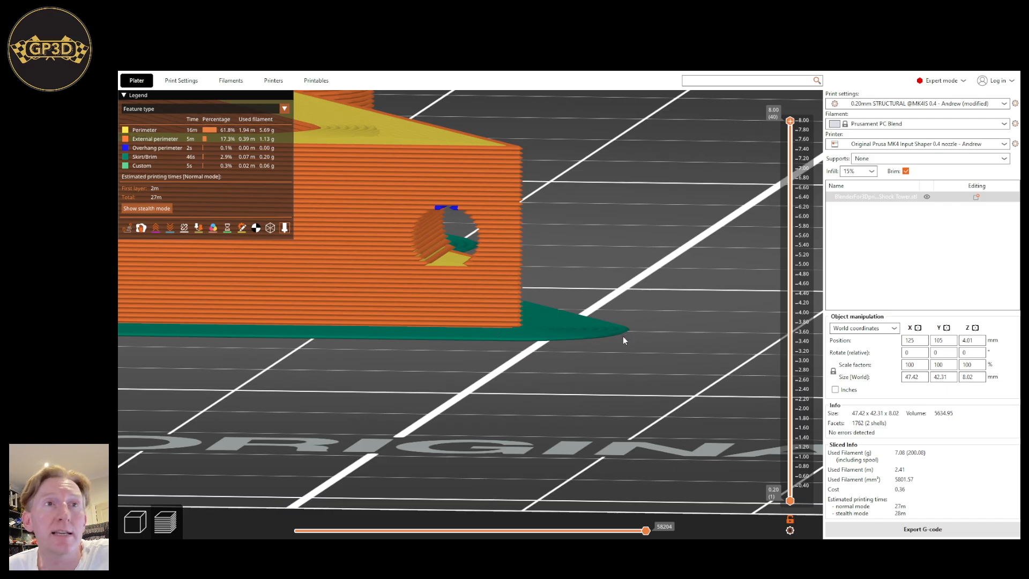
pyautogui.scroll(-3, 616, 345)
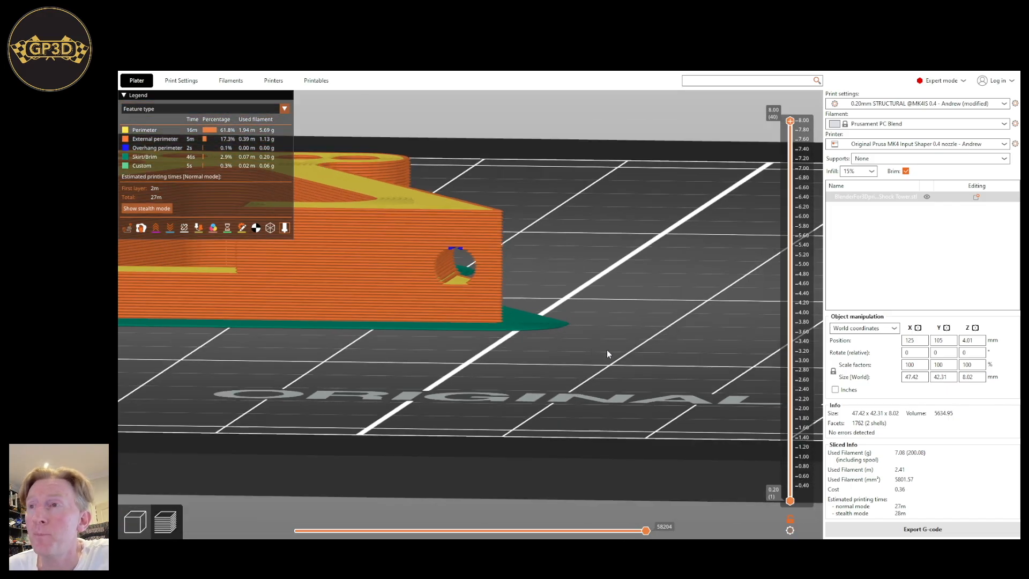
# Examine how the brim wraps around the base corner below the side screw holes.
pyautogui.moveTo(507, 348); pyautogui.dragTo(484, 357)
pyautogui.scroll(2, 484, 356)
pyautogui.moveTo(484, 357); pyautogui.dragTo(638, 361, button='right')
pyautogui.scroll(2, 640, 363)
pyautogui.moveTo(641, 366); pyautogui.dragTo(460, 345)
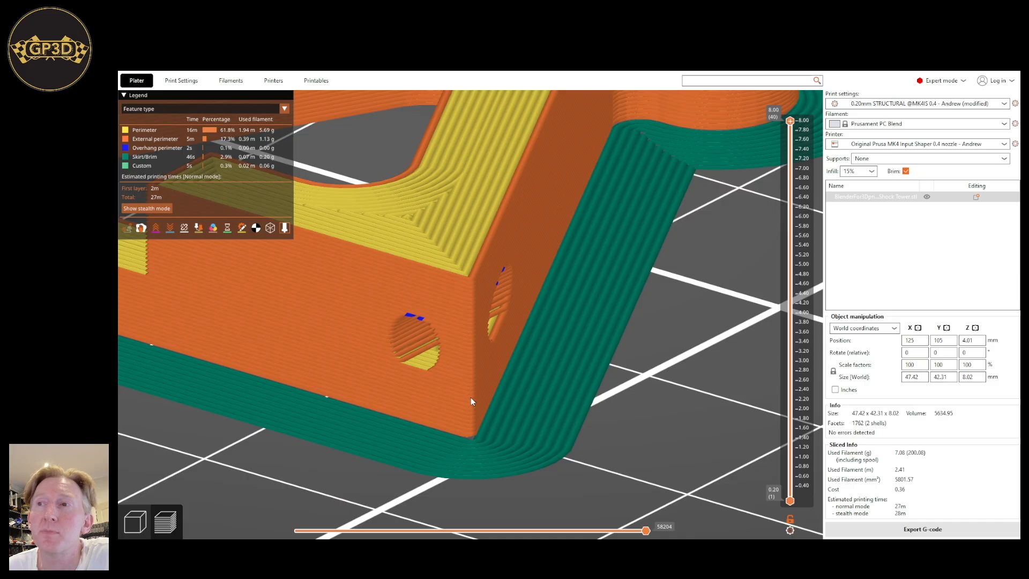
pyautogui.scroll(-2, 477, 368)
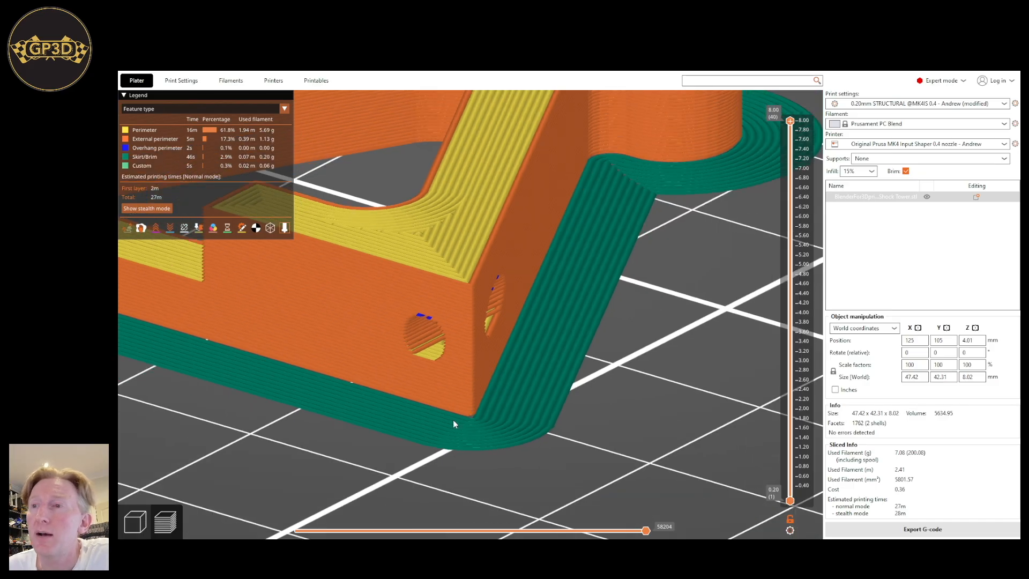
pyautogui.scroll(-5, 455, 251)
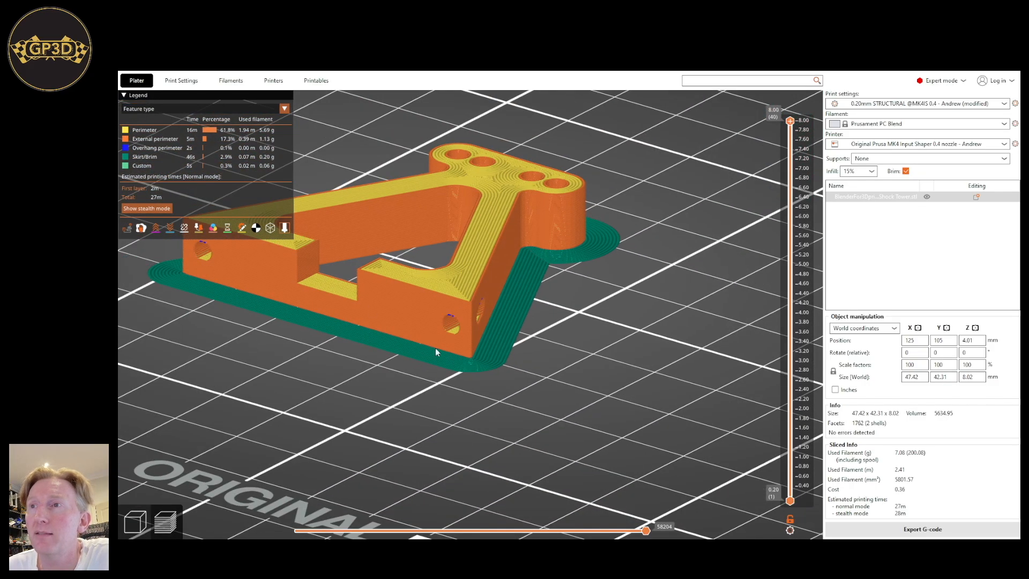
# Review the brim around the whole part, including a close look along the outer arm and base edge.
pyautogui.moveTo(591, 259); pyautogui.dragTo(589, 400)
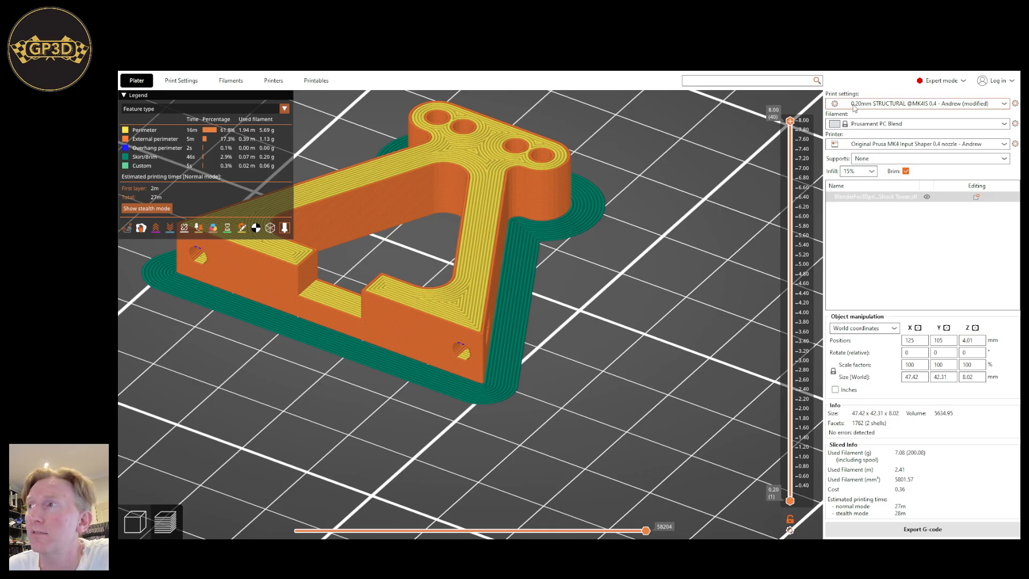
pyautogui.moveTo(532, 382); pyautogui.dragTo(526, 380)
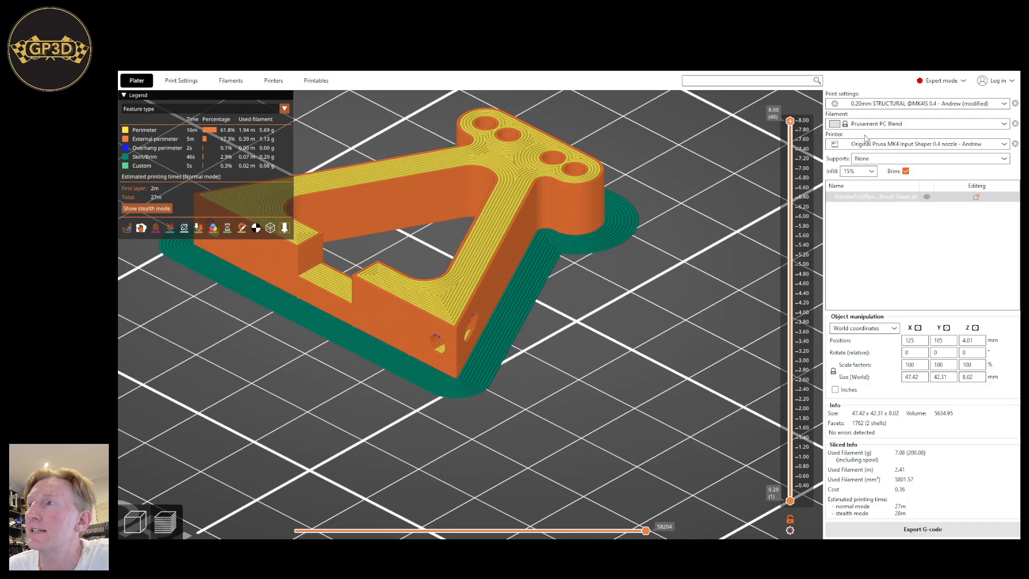
pyautogui.scroll(3, 536, 359)
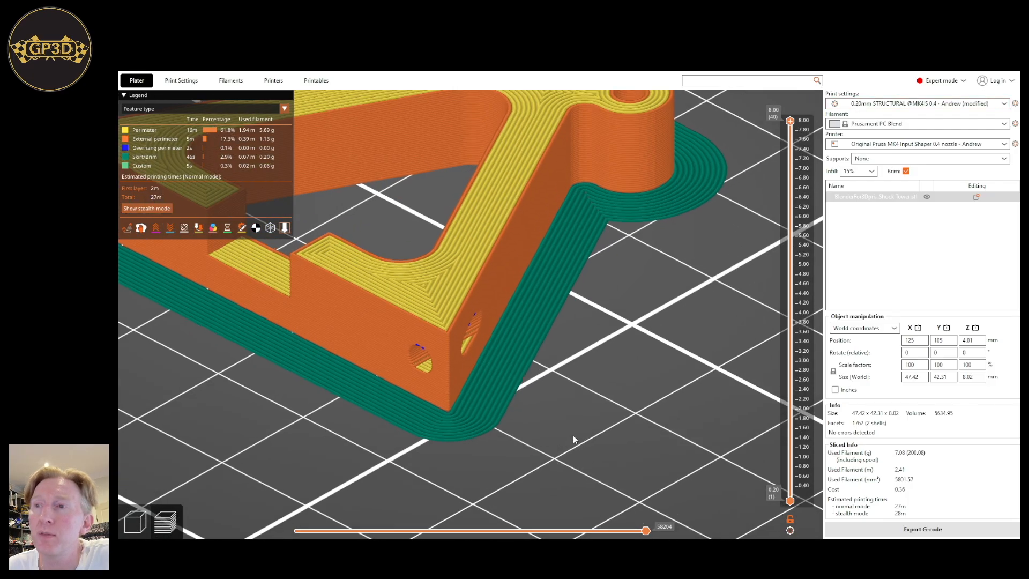
pyautogui.scroll(3, 576, 428)
pyautogui.moveTo(577, 422); pyautogui.dragTo(552, 375)
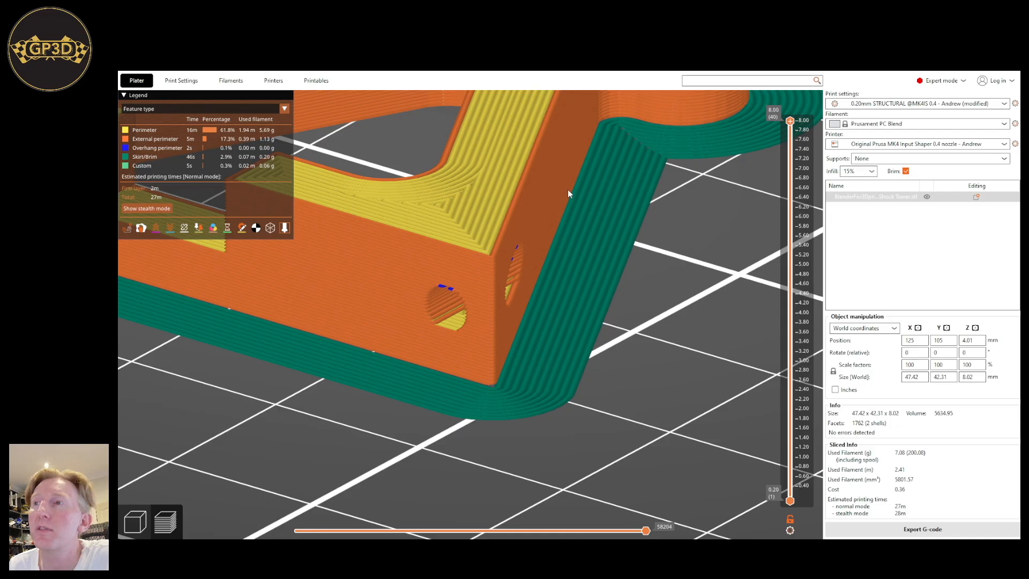
# Examine the sliced shock tower and its surrounding brim from the base corner out to a full view on the bed.
pyautogui.scroll(-5, 582, 189)
pyautogui.scroll(4, 590, 287)
pyautogui.scroll(-5, 590, 289)
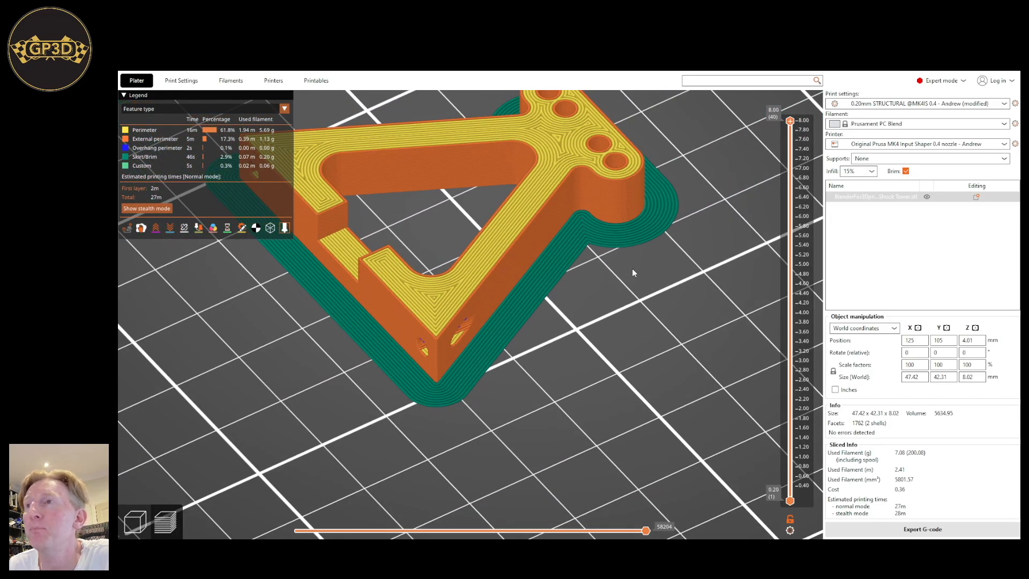
pyautogui.scroll(4, 620, 355)
pyautogui.scroll(-5, 627, 364)
pyautogui.moveTo(631, 366); pyautogui.dragTo(398, 331)
pyautogui.scroll(-3, 515, 287)
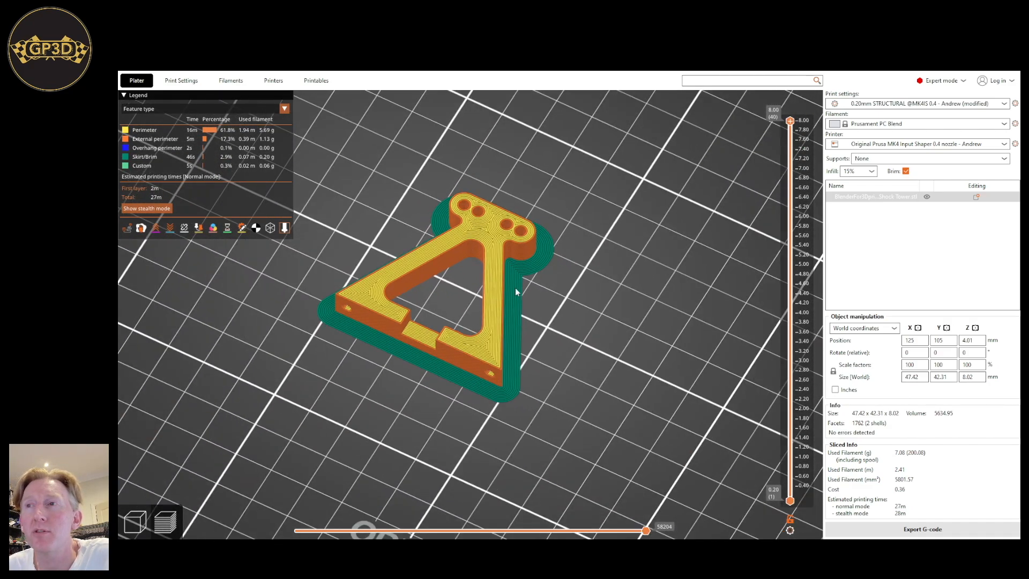
pyautogui.scroll(-3, 480, 384)
pyautogui.scroll(2, 447, 399)
pyautogui.press('1')
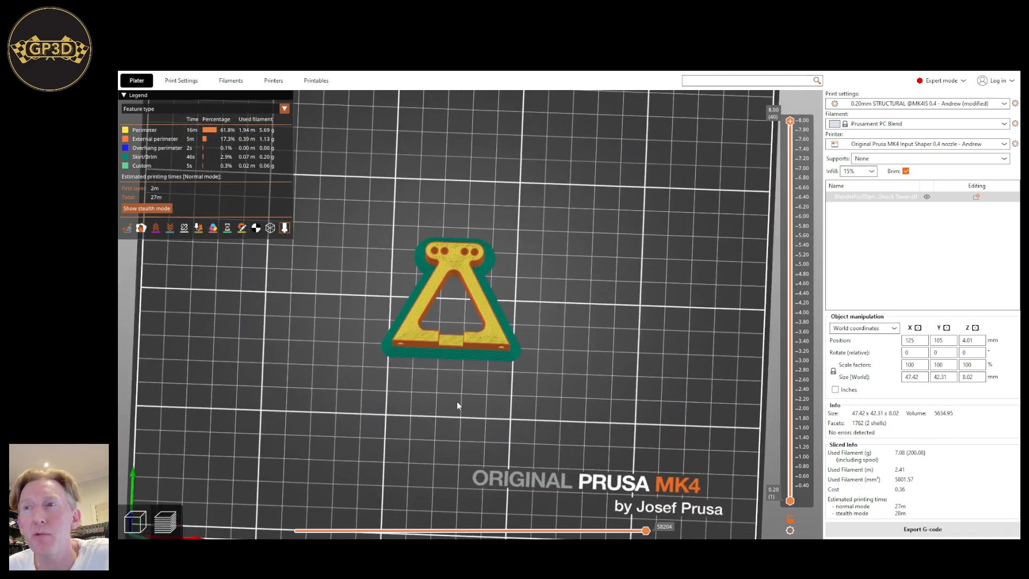
pyautogui.scroll(2, 465, 343)
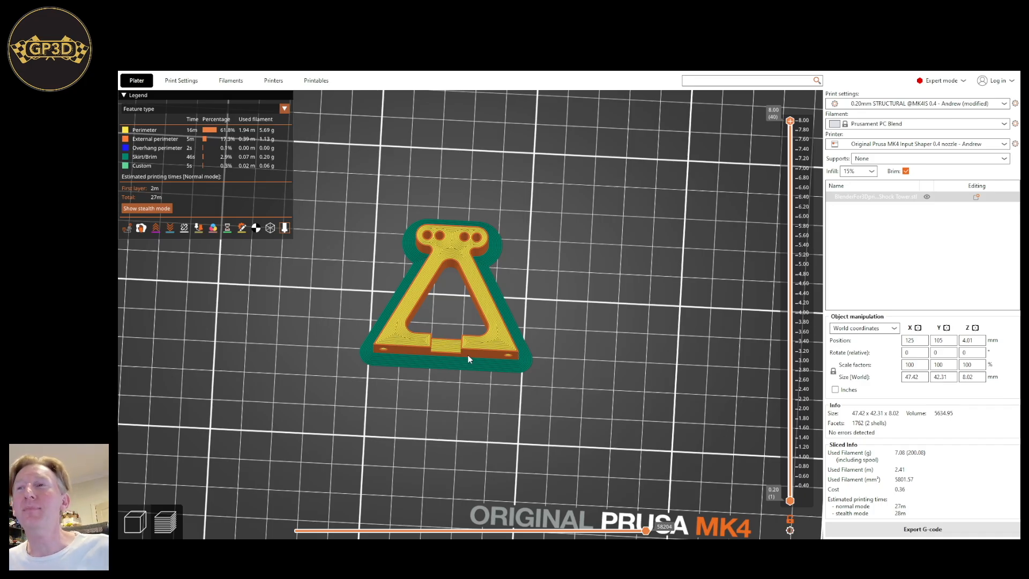
pyautogui.scroll(5, 452, 411)
pyautogui.moveTo(484, 441)
pyautogui.mouseDown()
pyautogui.moveTo(519, 426)
pyautogui.moveTo(496, 435)
pyautogui.mouseUp()
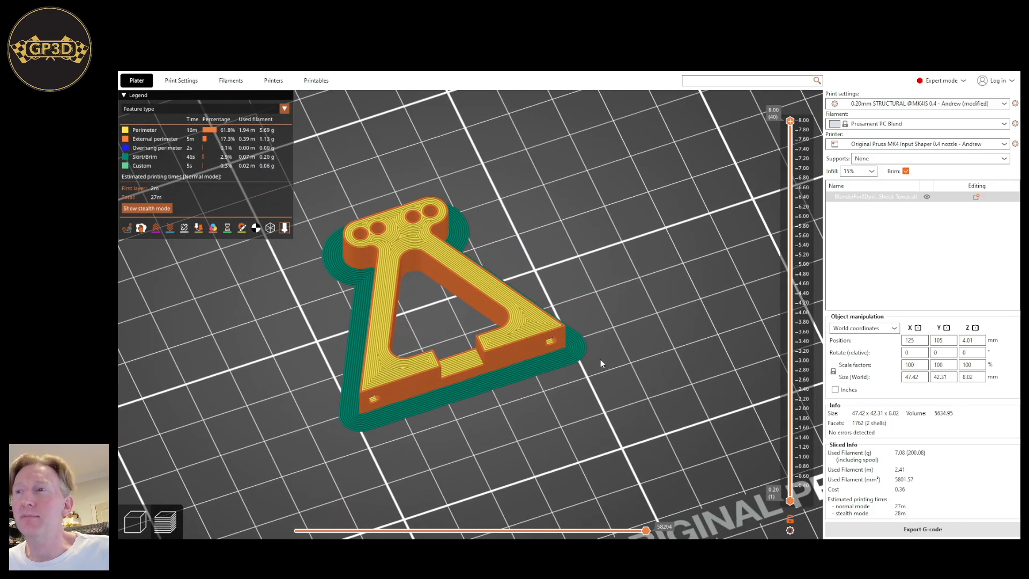
# Examine the outer arm and the brim's outline, both from the side and from above.
pyautogui.moveTo(600, 359); pyautogui.dragTo(566, 324)
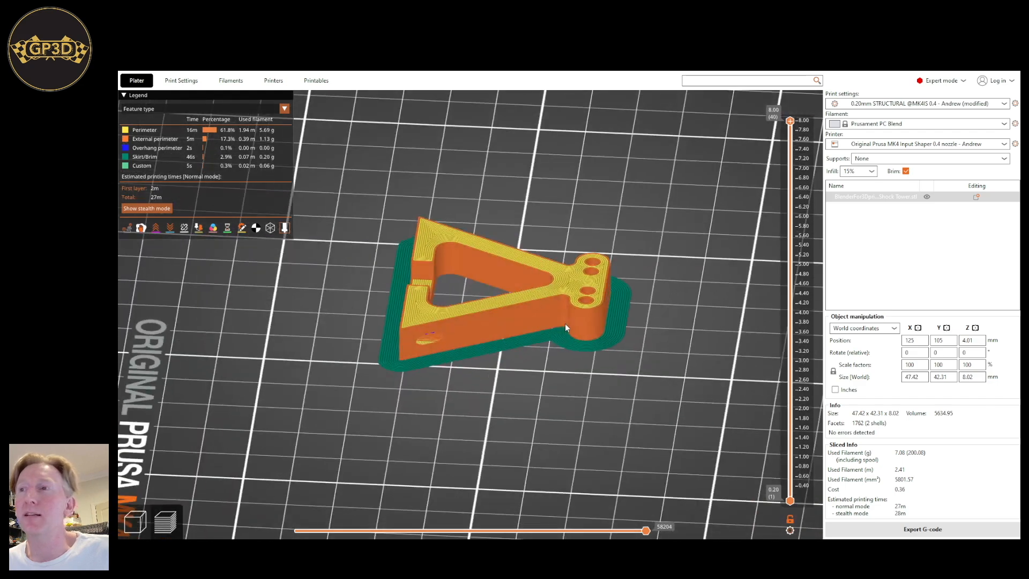
pyautogui.scroll(4, 573, 383)
pyautogui.moveTo(583, 402); pyautogui.dragTo(567, 416, button='right')
pyautogui.scroll(3, 579, 359)
pyautogui.moveTo(567, 416); pyautogui.dragTo(590, 416)
pyautogui.scroll(-4, 590, 416)
pyautogui.moveTo(642, 372); pyautogui.dragTo(611, 359)
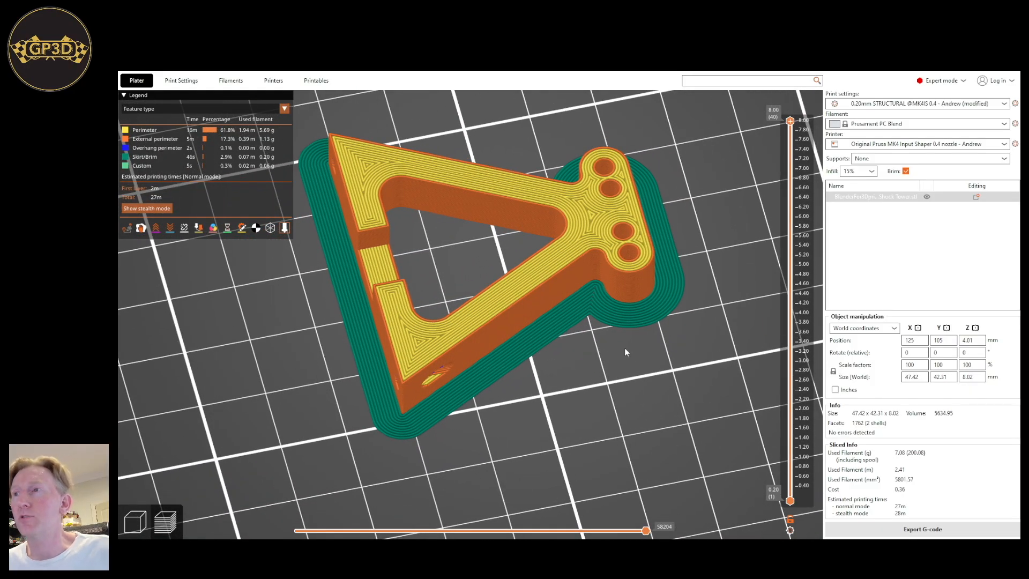
pyautogui.scroll(-1, 769, 340)
pyautogui.scroll(-4, 693, 387)
pyautogui.moveTo(374, 371); pyautogui.dragTo(508, 392)
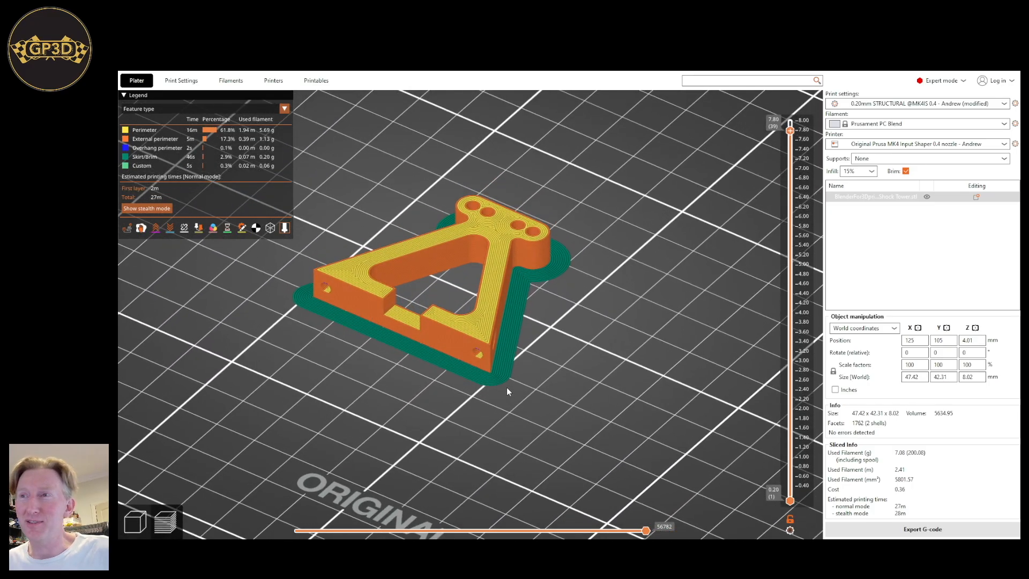
# Inspect the perimeter paths on the upper face and the brim's spread around the base, arms and four-hole head.
pyautogui.scroll(3, 505, 388)
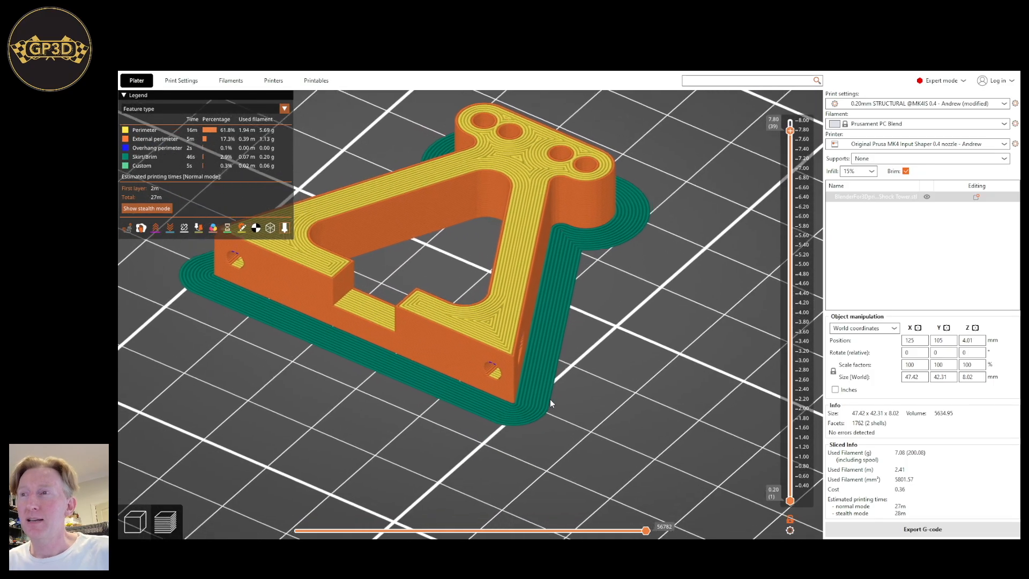
pyautogui.scroll(-2, 548, 403)
pyautogui.moveTo(552, 400); pyautogui.dragTo(586, 438)
pyautogui.scroll(3, 551, 406)
pyautogui.scroll(1, 593, 382)
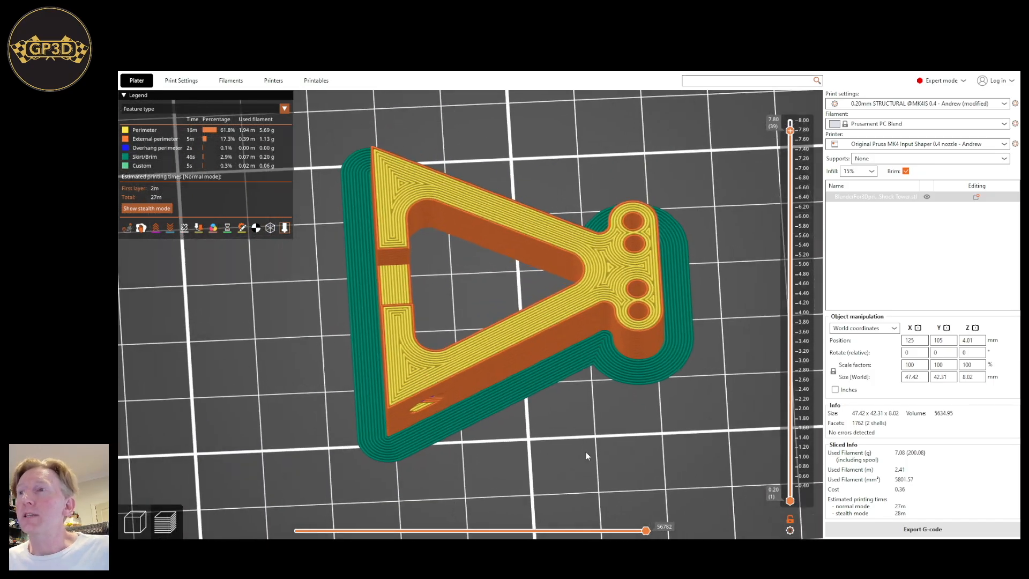
pyautogui.moveTo(593, 382); pyautogui.dragTo(582, 479)
pyautogui.moveTo(706, 394); pyautogui.dragTo(617, 401, button='right')
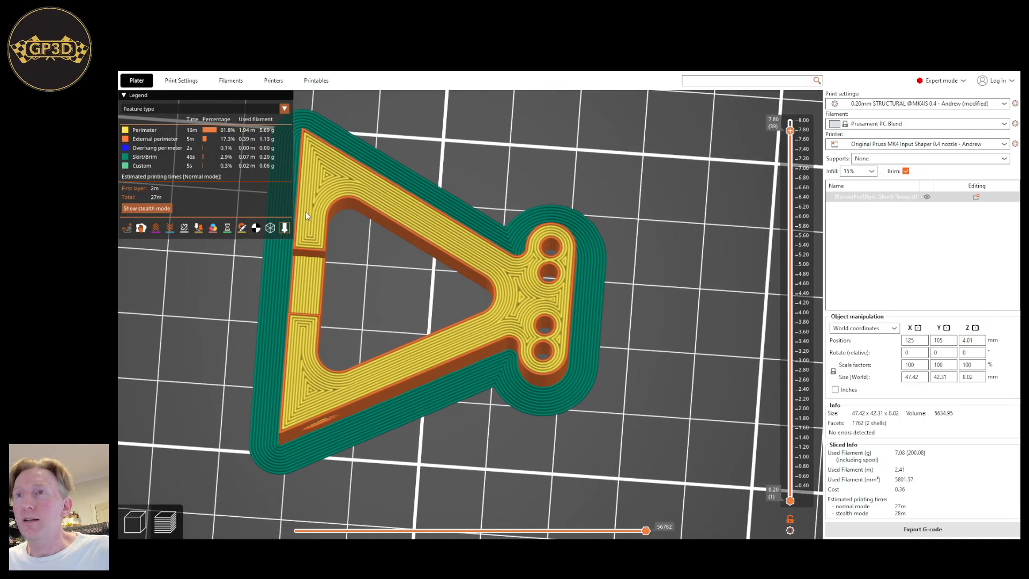
pyautogui.moveTo(491, 474); pyautogui.dragTo(465, 458)
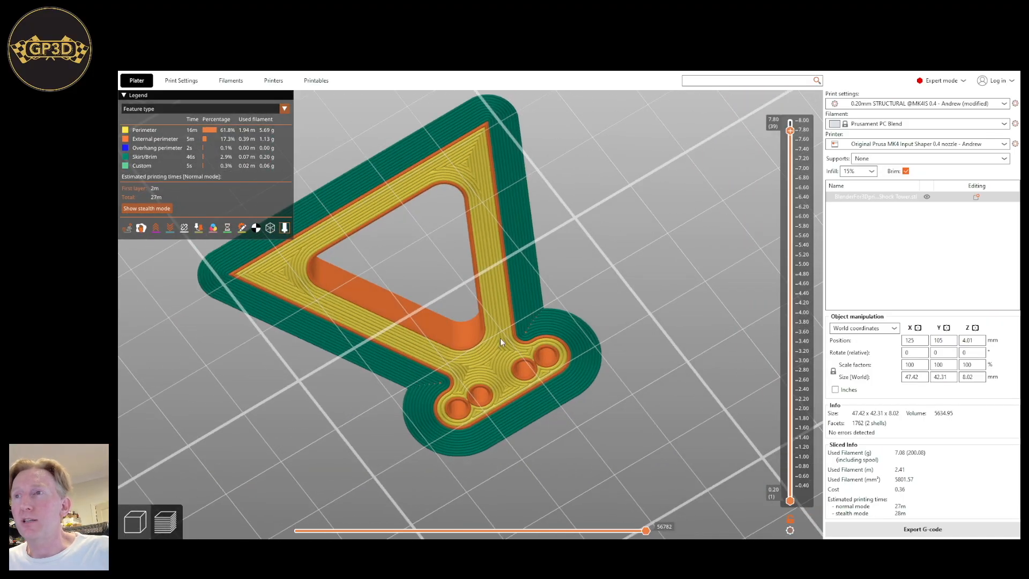
pyautogui.moveTo(660, 292); pyautogui.dragTo(701, 267)
pyautogui.press('1')
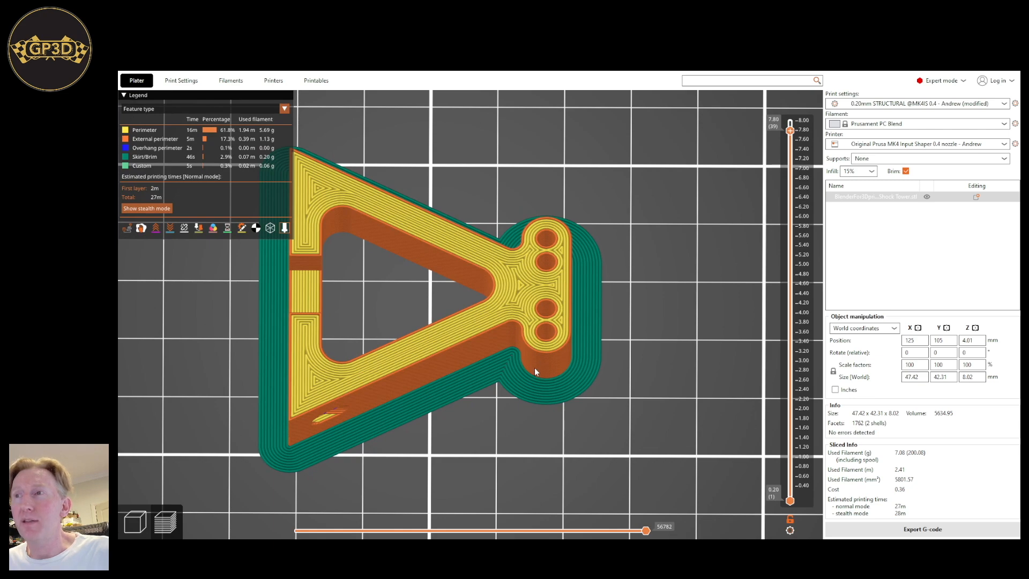
pyautogui.moveTo(532, 356); pyautogui.dragTo(542, 394)
pyautogui.scroll(5, 542, 394)
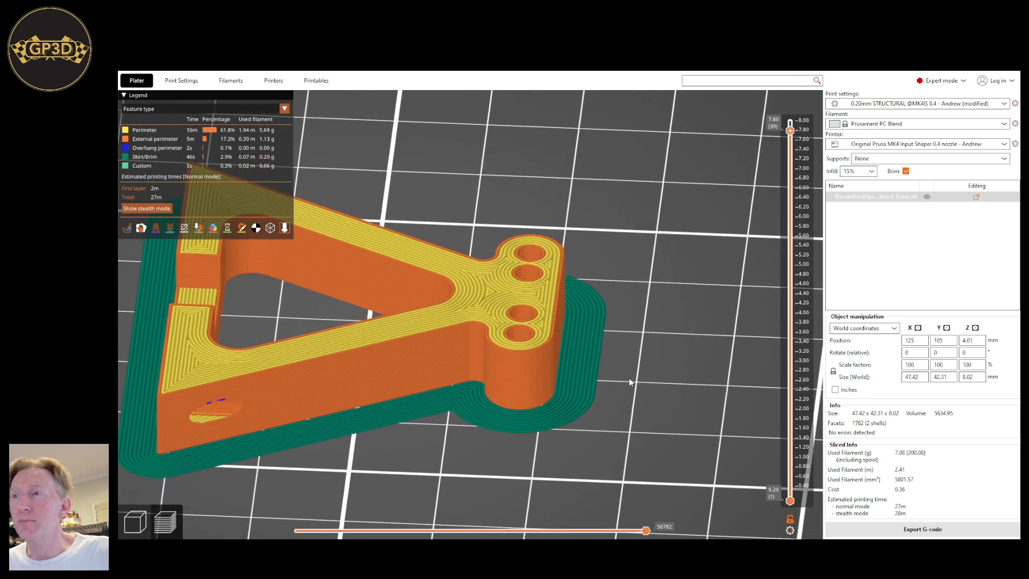
# Show all layers up to 8.00 mm and inspect the brim and perimeters around the four-hole head.
pyautogui.moveTo(732, 371); pyautogui.dragTo(704, 417)
pyautogui.moveTo(598, 413); pyautogui.dragTo(616, 342, button='right')
pyautogui.moveTo(700, 392); pyautogui.dragTo(629, 342)
pyautogui.moveTo(792, 134)
pyautogui.mouseDown()
pyautogui.moveTo(790, 438)
pyautogui.moveTo(791, 278)
pyautogui.moveTo(811, 143)
pyautogui.moveTo(804, 118)
pyautogui.mouseUp()
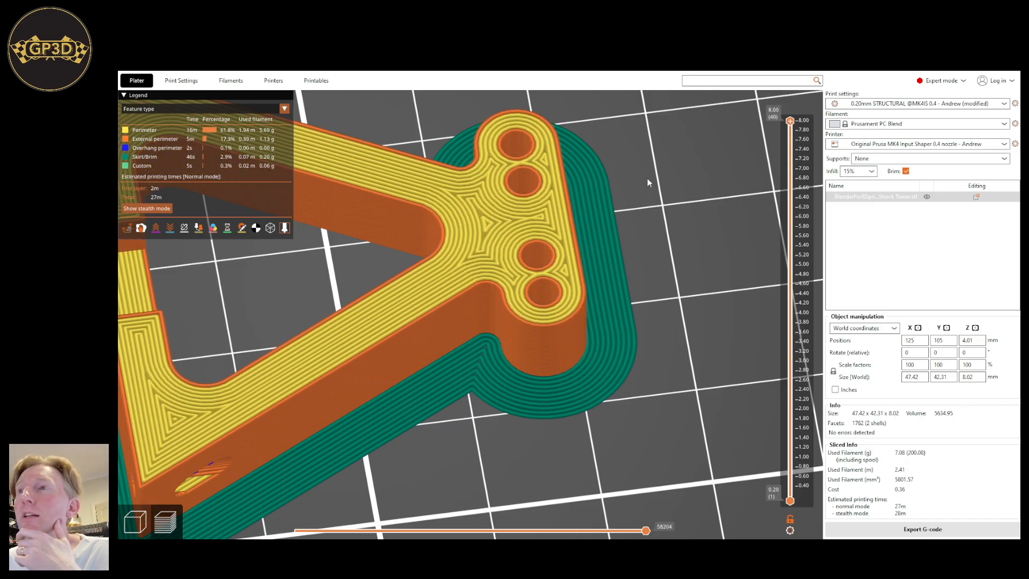
pyautogui.scroll(-5, 509, 128)
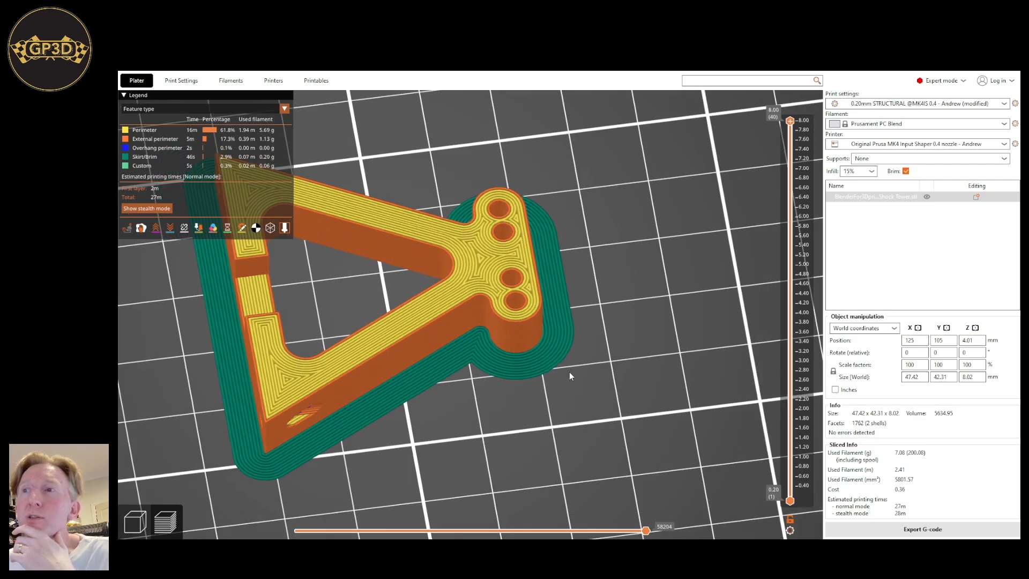
pyautogui.moveTo(530, 374); pyautogui.dragTo(507, 410)
pyautogui.moveTo(628, 364); pyautogui.dragTo(384, 400)
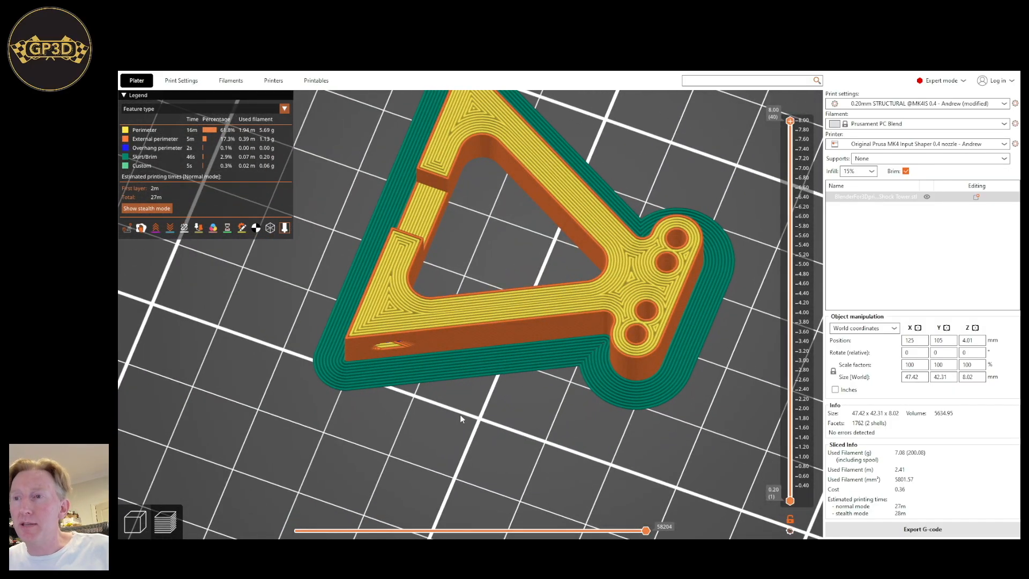
# Inspect the side screw hole at the base corner and the overhang perimeters along its upper edge.
pyautogui.scroll(3, 422, 468)
pyautogui.moveTo(423, 467); pyautogui.dragTo(488, 425, button='middle')
pyautogui.moveTo(488, 426); pyautogui.dragTo(536, 405)
pyautogui.scroll(6, 551, 388)
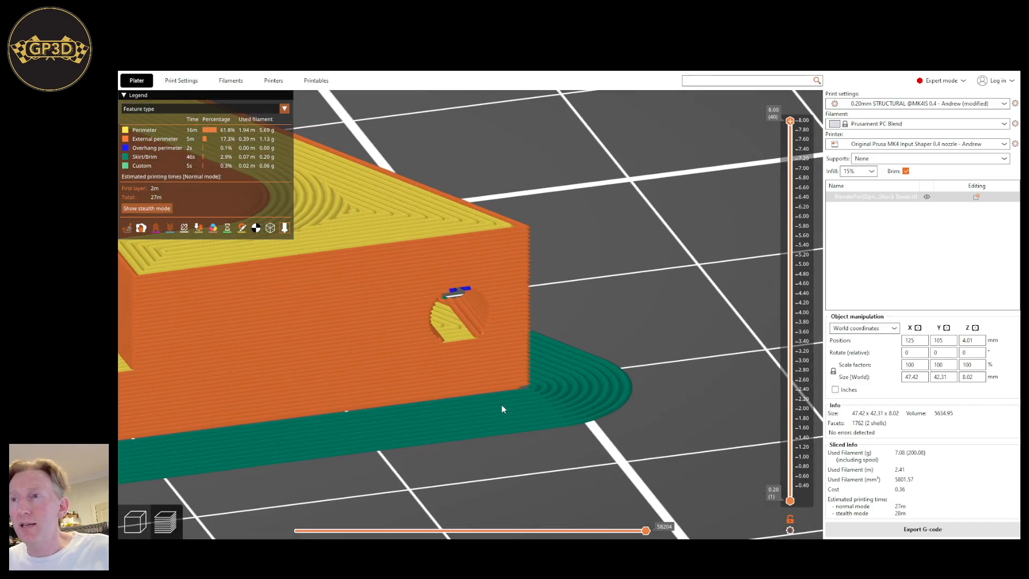
pyautogui.moveTo(512, 418); pyautogui.dragTo(577, 368, button='middle')
pyautogui.moveTo(586, 440); pyautogui.dragTo(511, 449)
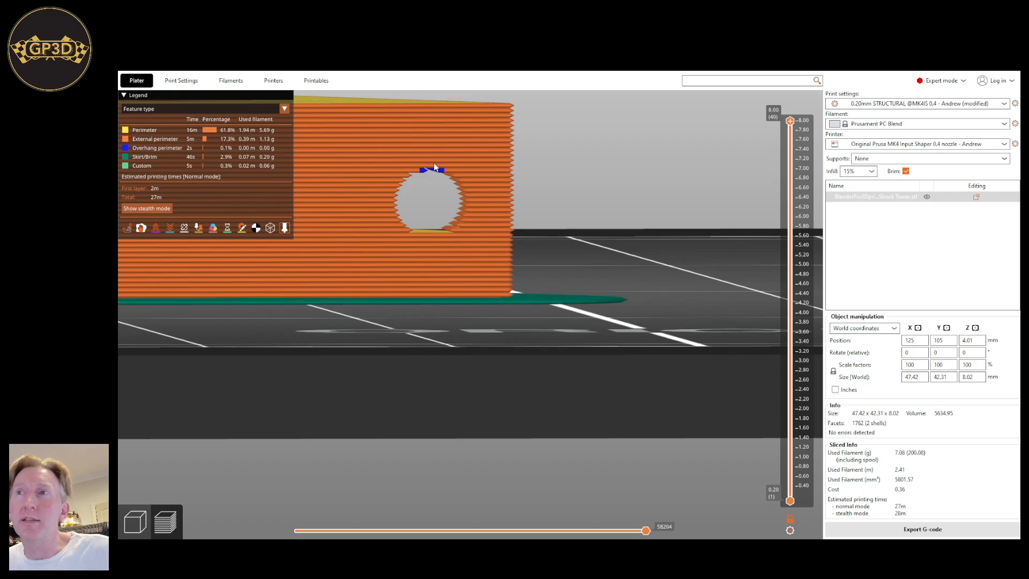
pyautogui.moveTo(506, 348); pyautogui.dragTo(485, 347)
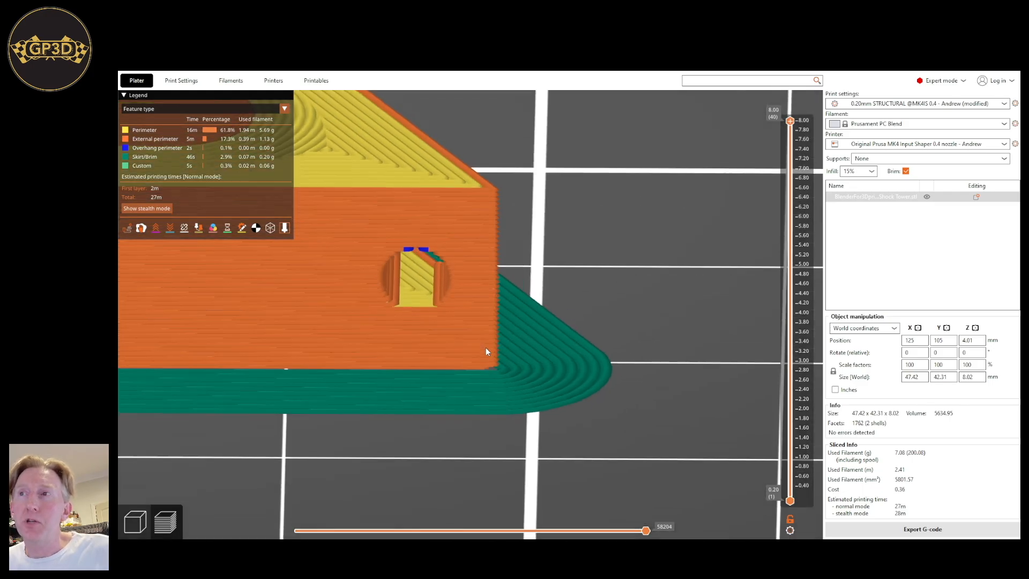
pyautogui.moveTo(482, 394); pyautogui.dragTo(513, 357, button='right')
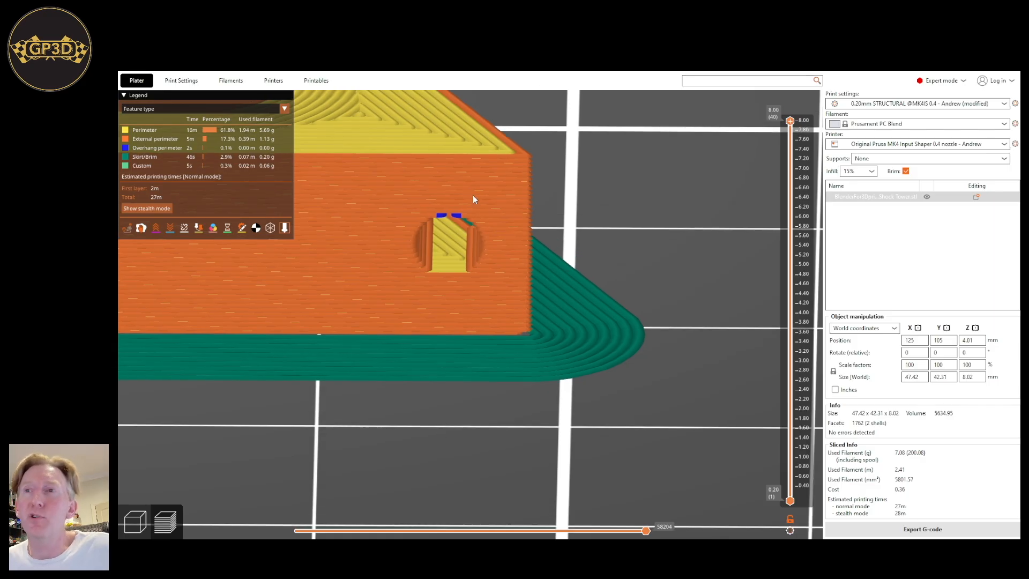
# Lower the layer preview to 4.20 mm and examine the perimeters surrounding the cut-open screw hole at the base corner.
pyautogui.scroll(-2, 543, 377)
pyautogui.moveTo(545, 379); pyautogui.dragTo(510, 420)
pyautogui.moveTo(790, 121); pyautogui.dragTo(773, 302)
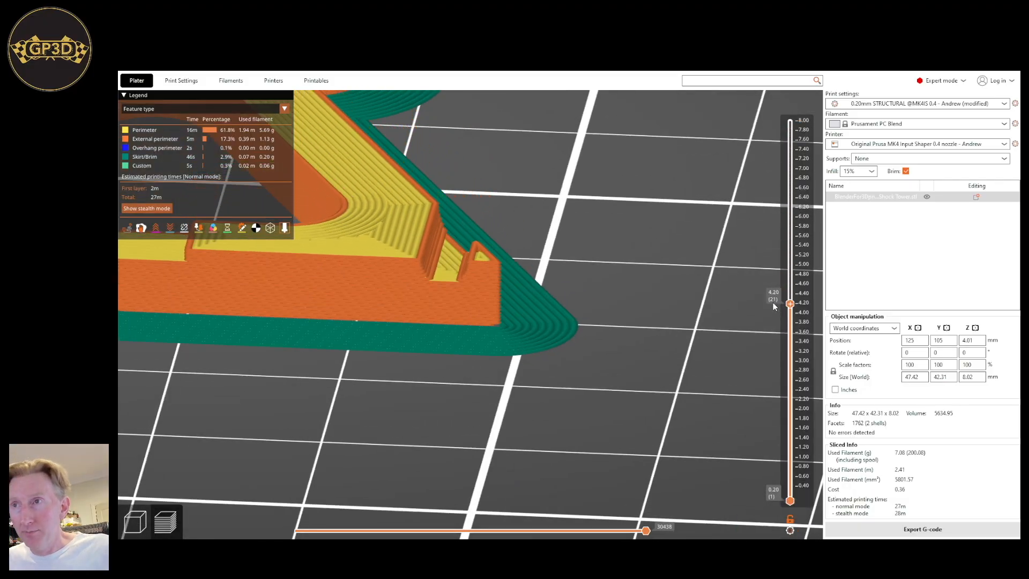
pyautogui.moveTo(603, 346); pyautogui.dragTo(530, 306)
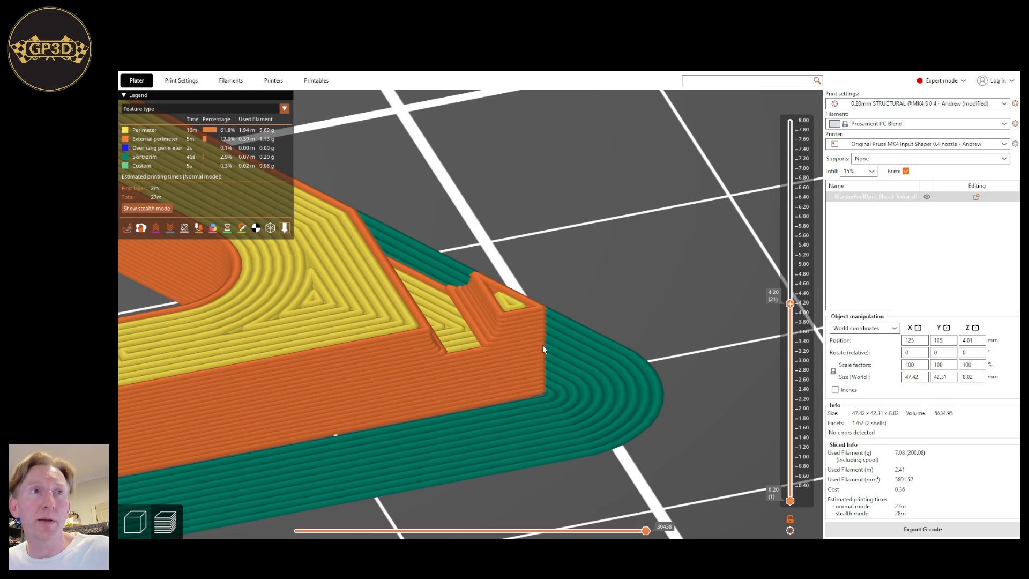
pyautogui.moveTo(639, 287); pyautogui.dragTo(493, 274)
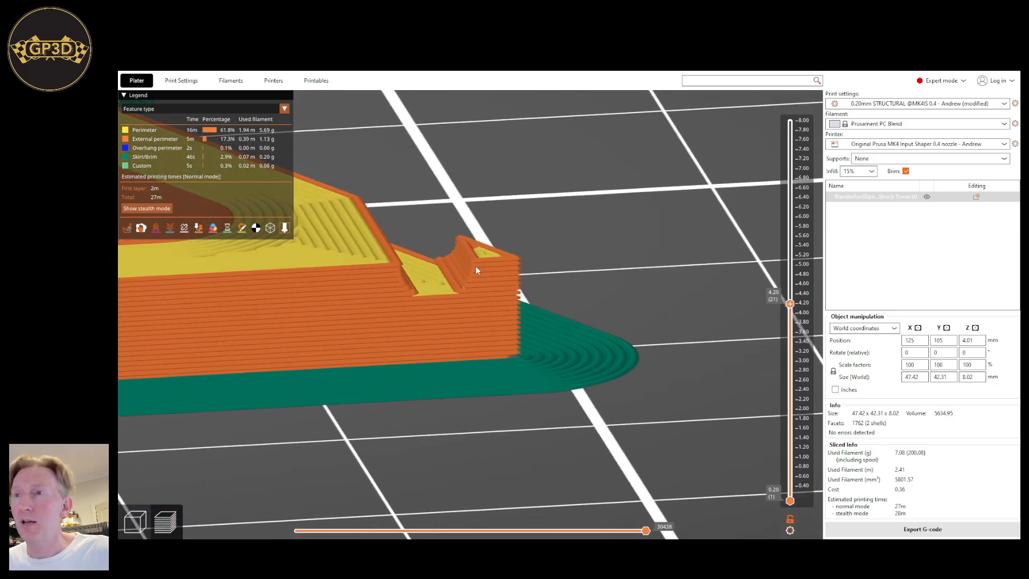
# Compare the thin wall beside the sectioned screw hole with the rest of the base, close up and from farther away.
pyautogui.scroll(-5, 563, 266)
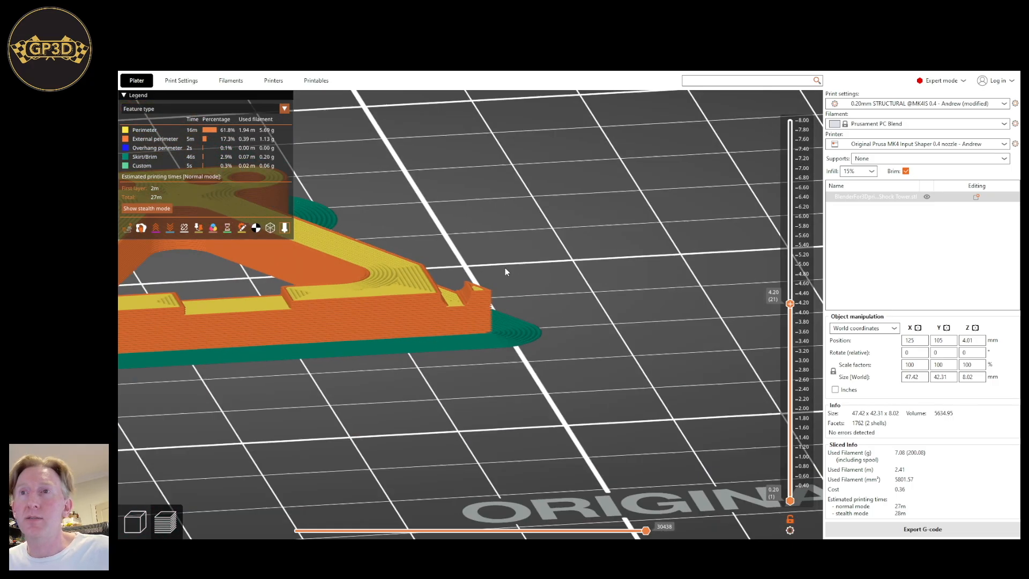
pyautogui.scroll(5, 461, 304)
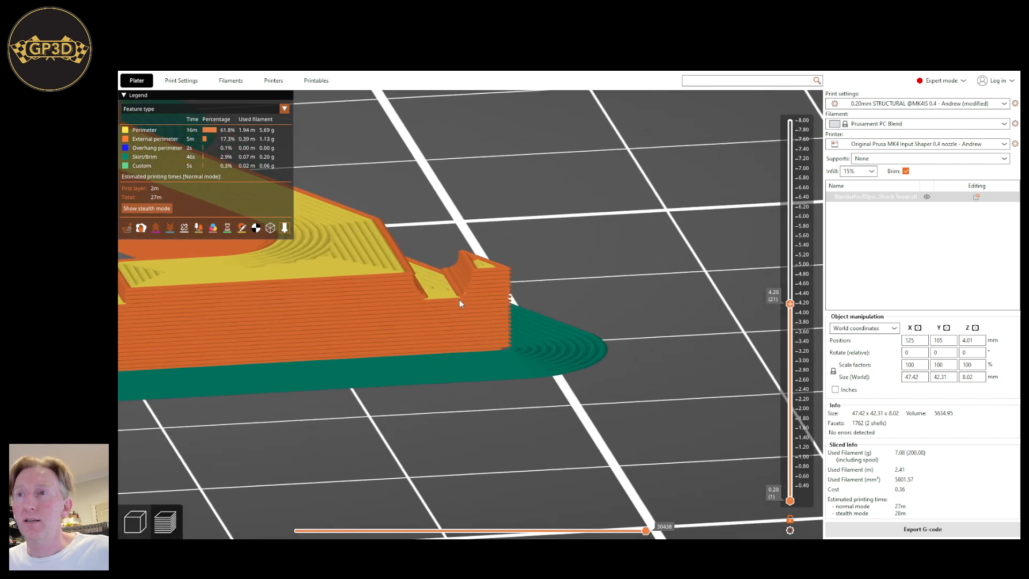
pyautogui.scroll(-3, 460, 268)
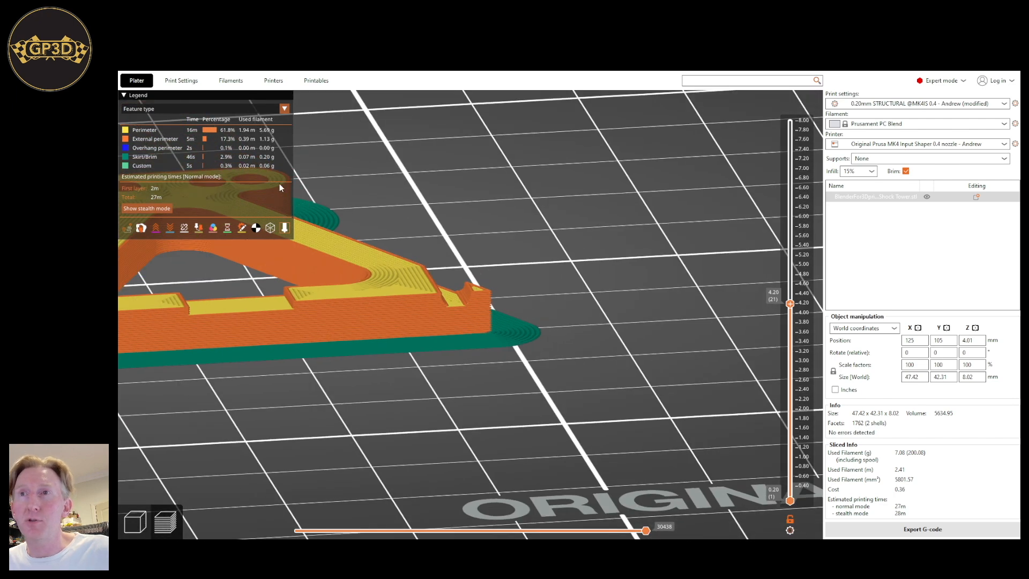
pyautogui.scroll(4, 473, 304)
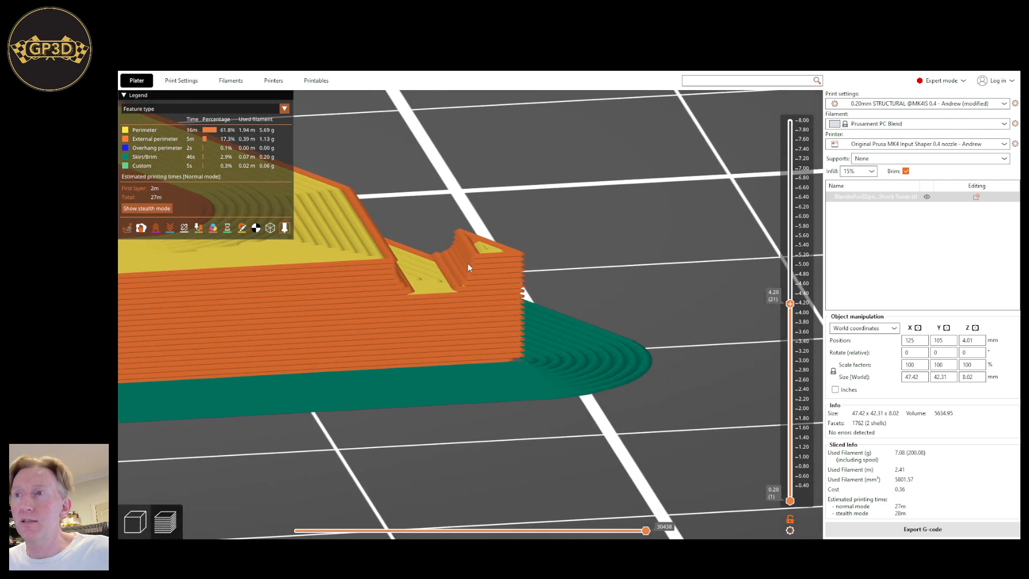
pyautogui.moveTo(555, 238); pyautogui.dragTo(523, 294)
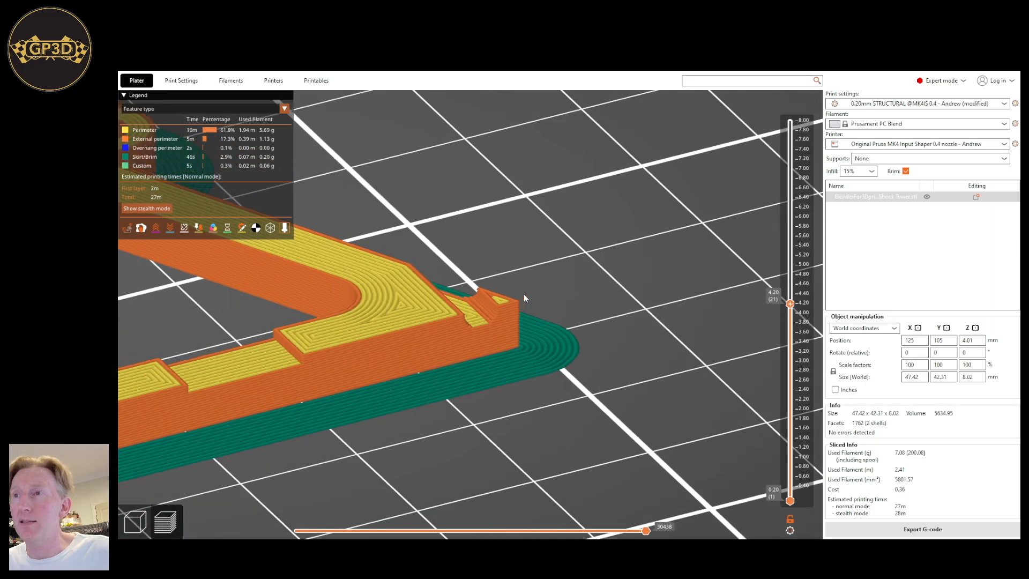
pyautogui.scroll(-3, 523, 293)
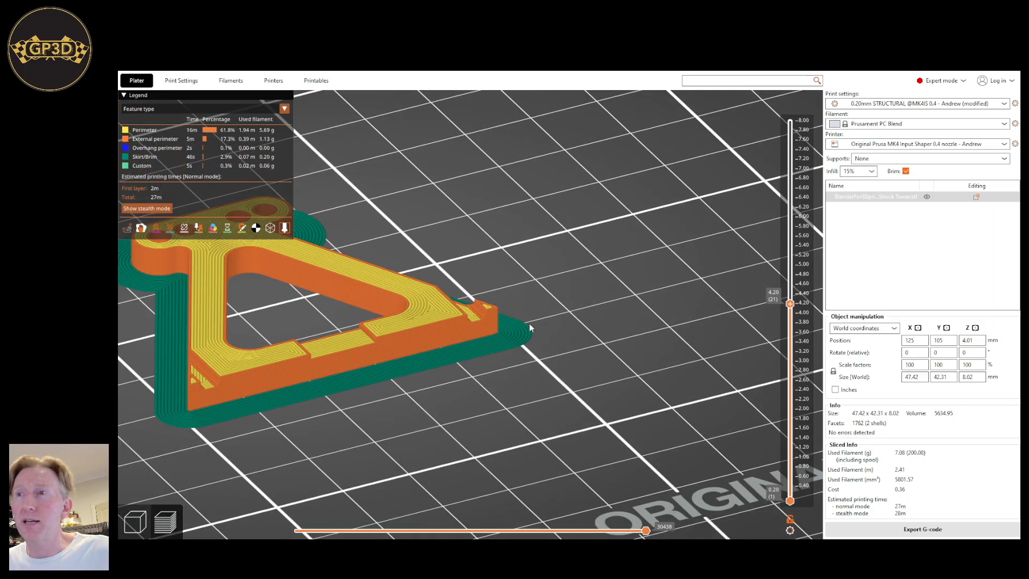
pyautogui.scroll(4, 529, 327)
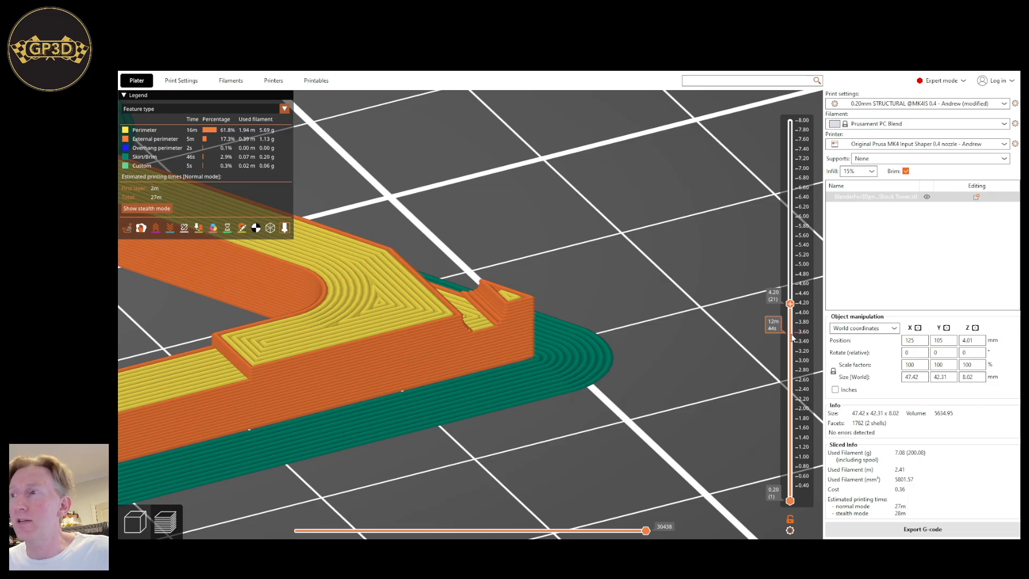
# Lower the layer preview to 4.00 mm and review the sectioned screw holes and perimeters across the whole part.
pyautogui.moveTo(790, 303)
pyautogui.mouseDown()
pyautogui.moveTo(791, 343)
pyautogui.moveTo(790, 234)
pyautogui.moveTo(783, 304)
pyautogui.moveTo(776, 256)
pyautogui.moveTo(786, 314)
pyautogui.mouseUp()
pyautogui.moveTo(698, 329); pyautogui.dragTo(641, 347)
pyautogui.scroll(-6, 643, 346)
pyautogui.moveTo(552, 322); pyautogui.dragTo(589, 392, button='right')
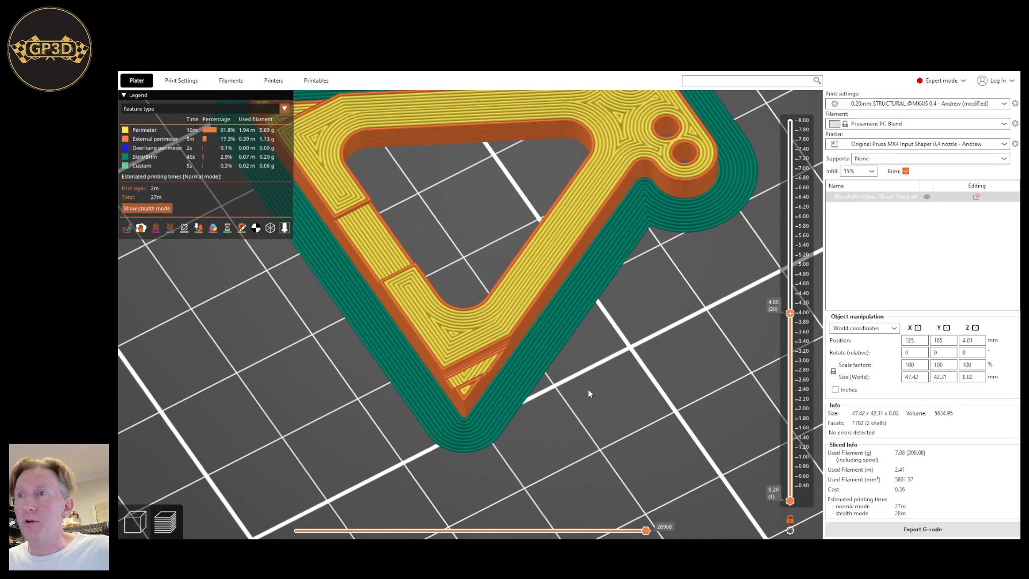
pyautogui.scroll(-4, 591, 393)
pyautogui.moveTo(593, 394); pyautogui.dragTo(595, 386)
pyautogui.scroll(6, 590, 386)
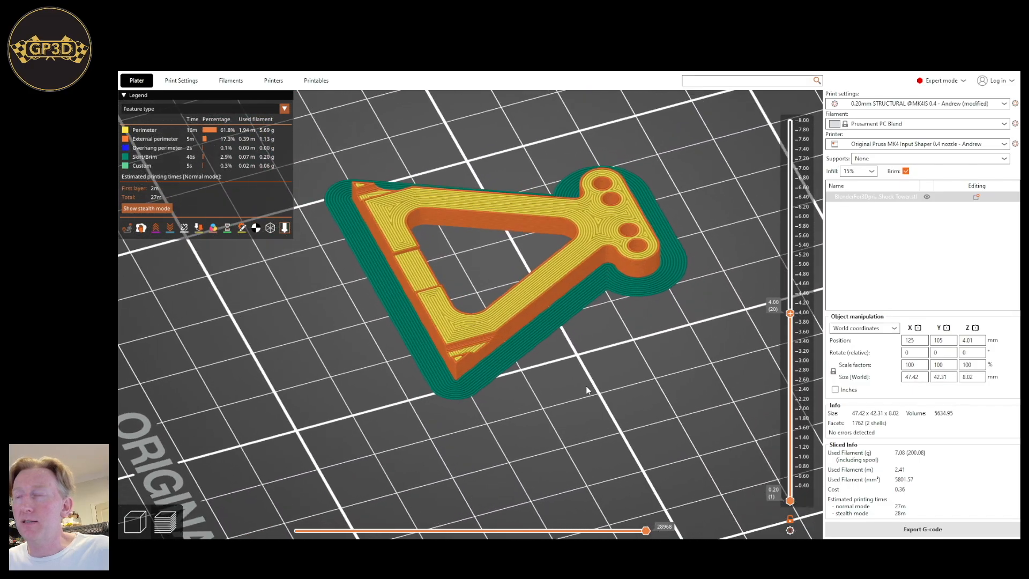
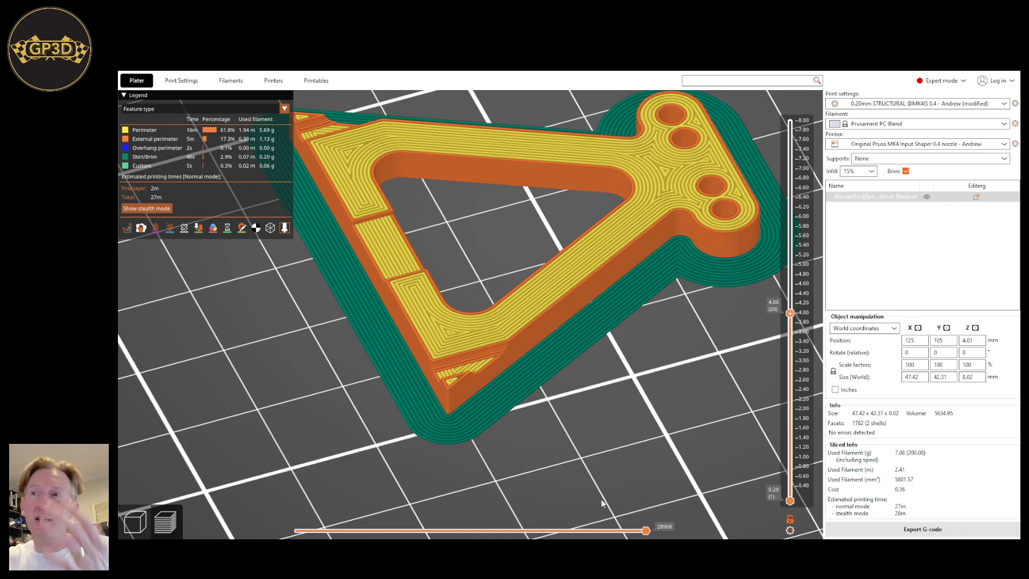
pyautogui.moveTo(664, 509); pyautogui.dragTo(625, 455)
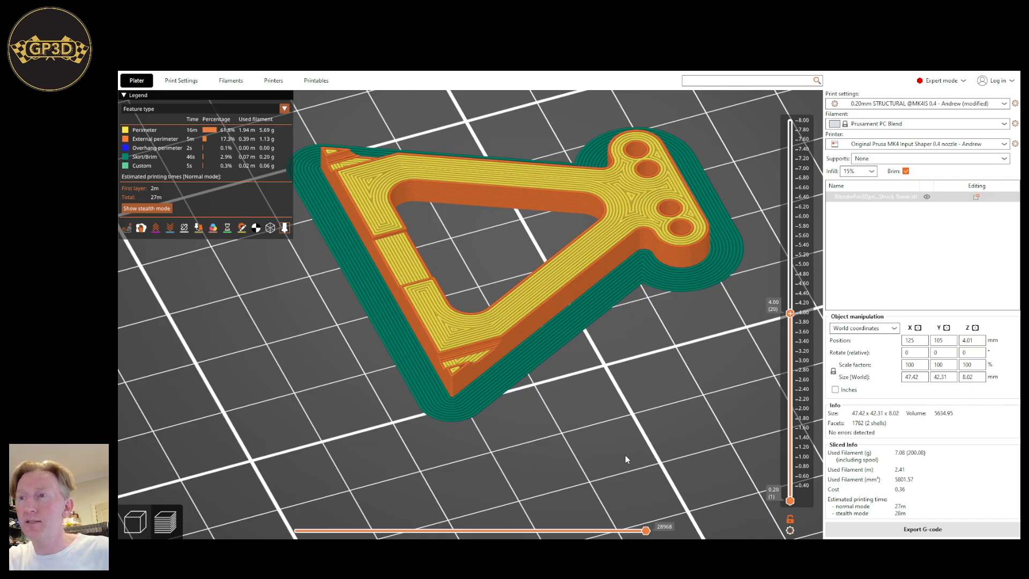
# Examine the perimeters and sectioned screw holes at the 4.00 mm layer across the whole part, from above and from a lower angle.
pyautogui.moveTo(679, 397); pyautogui.dragTo(634, 462, button='right')
pyautogui.scroll(2, 629, 474)
pyautogui.moveTo(628, 476); pyautogui.dragTo(619, 492)
pyautogui.moveTo(618, 487); pyautogui.dragTo(608, 435, button='right')
pyautogui.scroll(-3, 608, 434)
pyautogui.moveTo(608, 434); pyautogui.dragTo(593, 417)
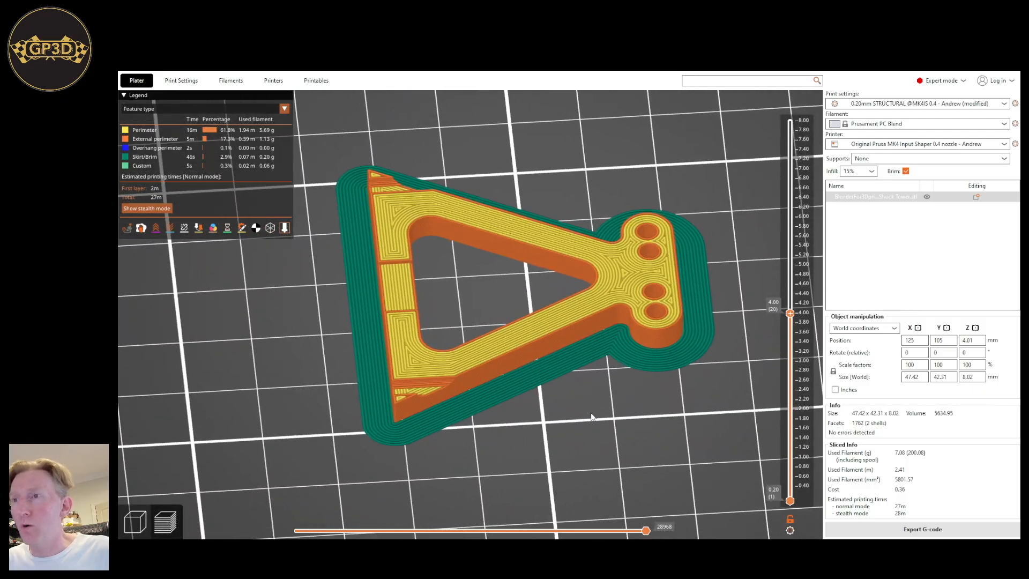
# Return from the layer preview to the 3D editor view and look over the solid shock tower on the print bed.
pyautogui.click(134, 518)
pyautogui.hotkey('ctrl', '6')
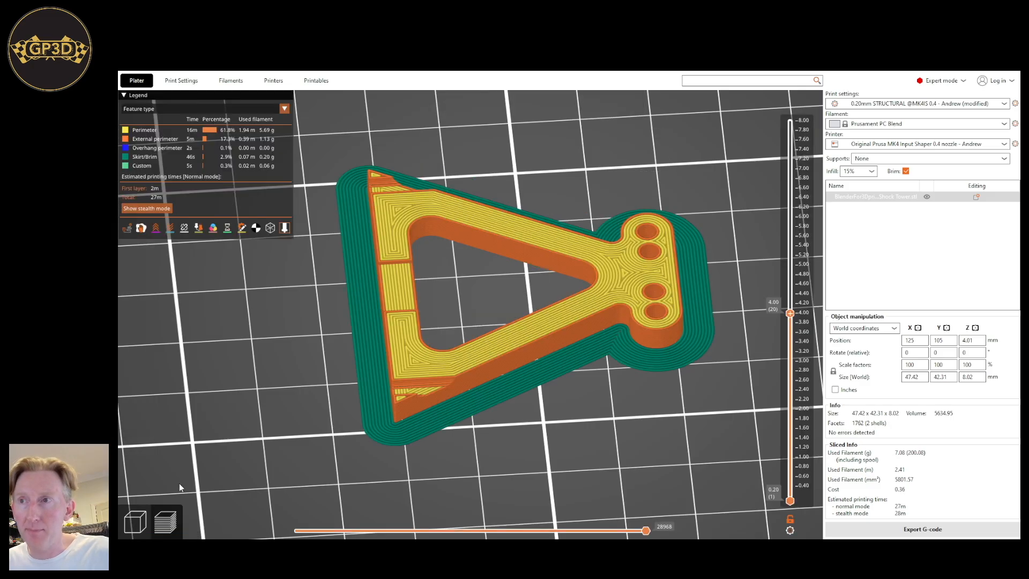
pyautogui.hotkey('ctrl', '5')
pyautogui.hotkey('ctrl', '6')
pyautogui.hotkey('ctrl', '5')
pyautogui.hotkey('ctrl', '6')
pyautogui.click(136, 521)
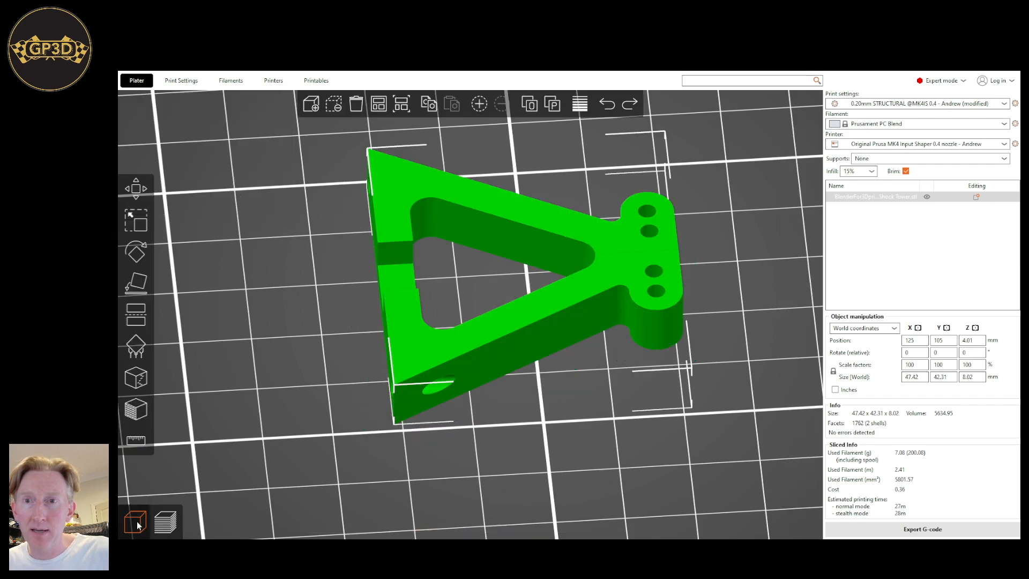
pyautogui.click(167, 525)
pyautogui.click(137, 520)
pyautogui.scroll(-8, 489, 461)
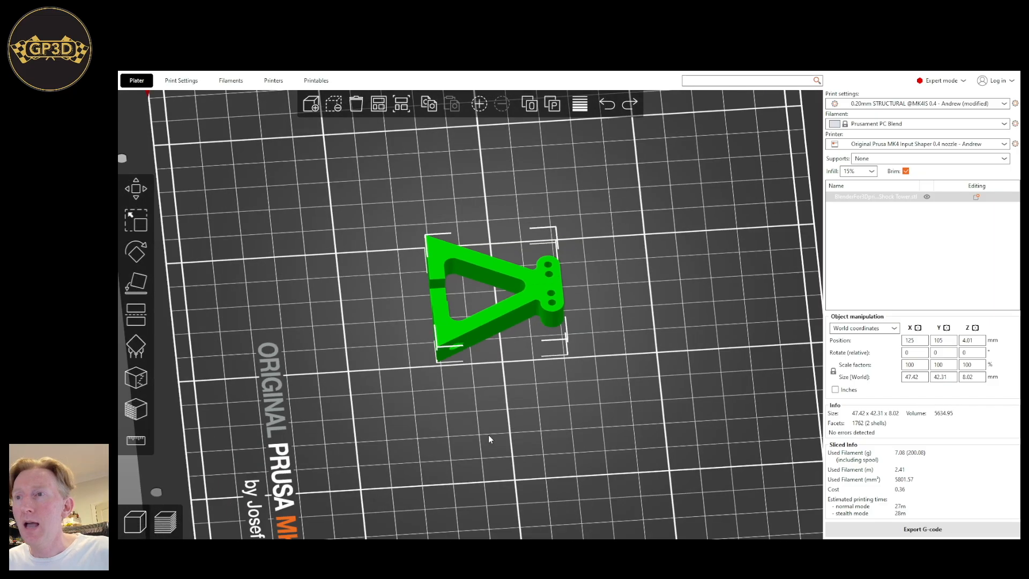
pyautogui.scroll(-2, 489, 438)
pyautogui.moveTo(533, 460); pyautogui.dragTo(526, 435)
pyautogui.scroll(3, 521, 444)
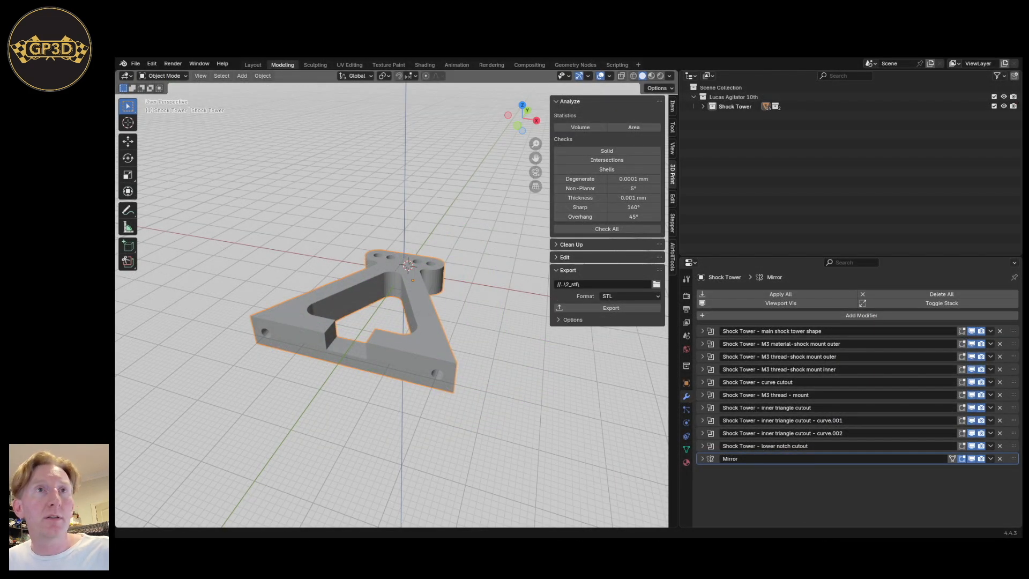
# Switch to Blender and make the Shock Tower - cutouts collection visible, with its contents expanded.
pyautogui.moveTo(490, 416); pyautogui.dragTo(194, 403, button='middle')
pyautogui.moveTo(394, 356); pyautogui.dragTo(371, 352, button='middle')
pyautogui.keyDown('ctrl'); pyautogui.moveTo(396, 456); pyautogui.dragTo(342, 276, button='middle'); pyautogui.keyUp('ctrl')
pyautogui.keyDown('shift'); pyautogui.moveTo(436, 362); pyautogui.dragTo(518, 499, button='middle'); pyautogui.keyUp('shift')
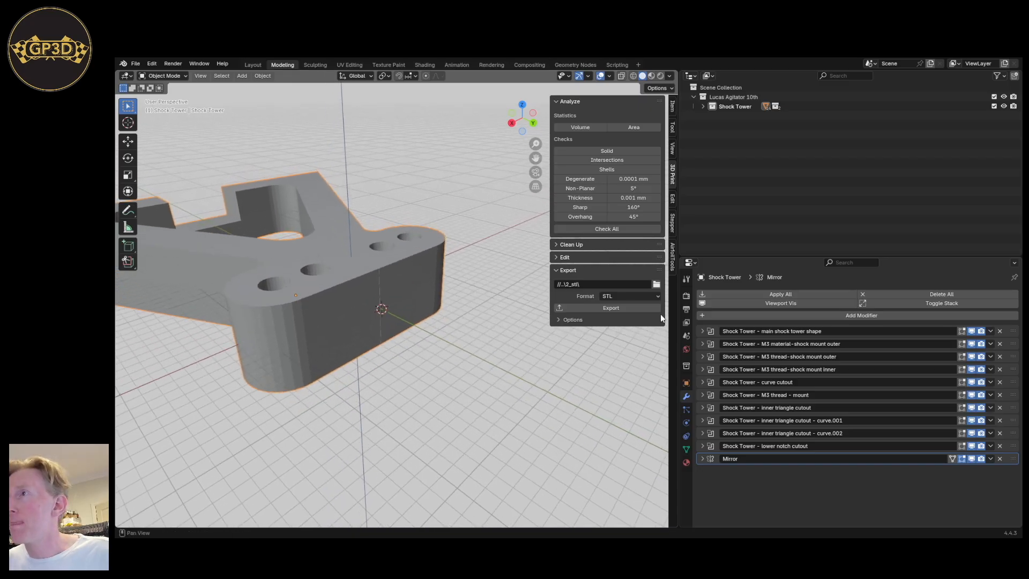
pyautogui.click(703, 106)
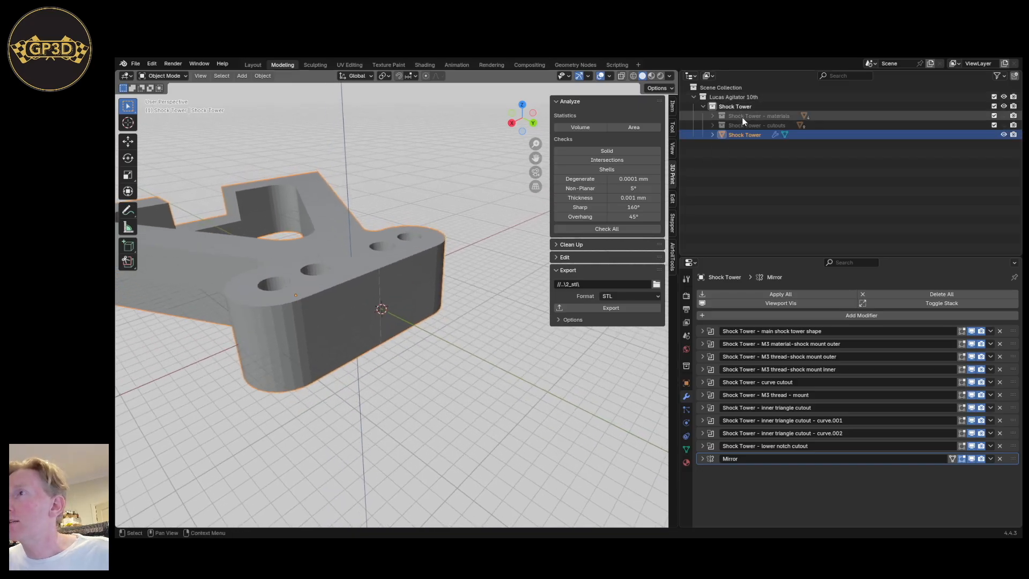
pyautogui.click(712, 125)
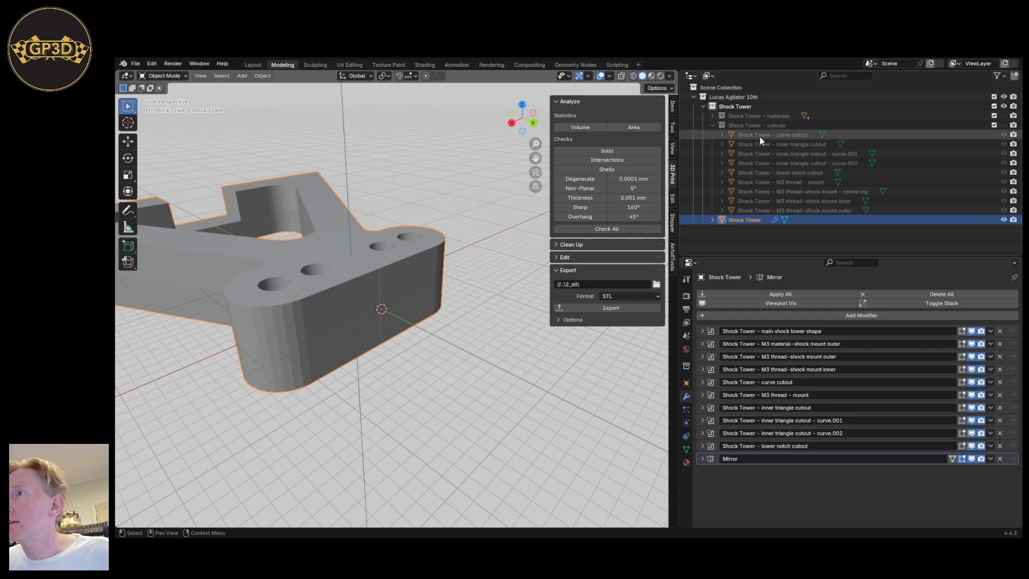
pyautogui.click(1004, 125)
# Set the viewport display of the M3 thread-shock mount - centre top cylinder to Wire.
pyautogui.click(392, 303)
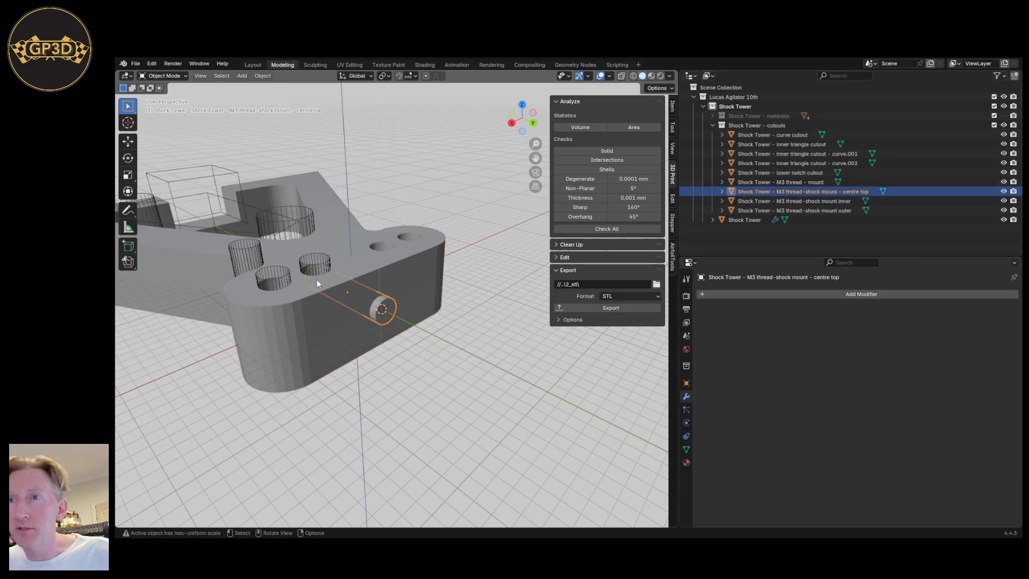
pyautogui.click(686, 383)
pyautogui.scroll(-6, 793, 458)
pyautogui.click(839, 468)
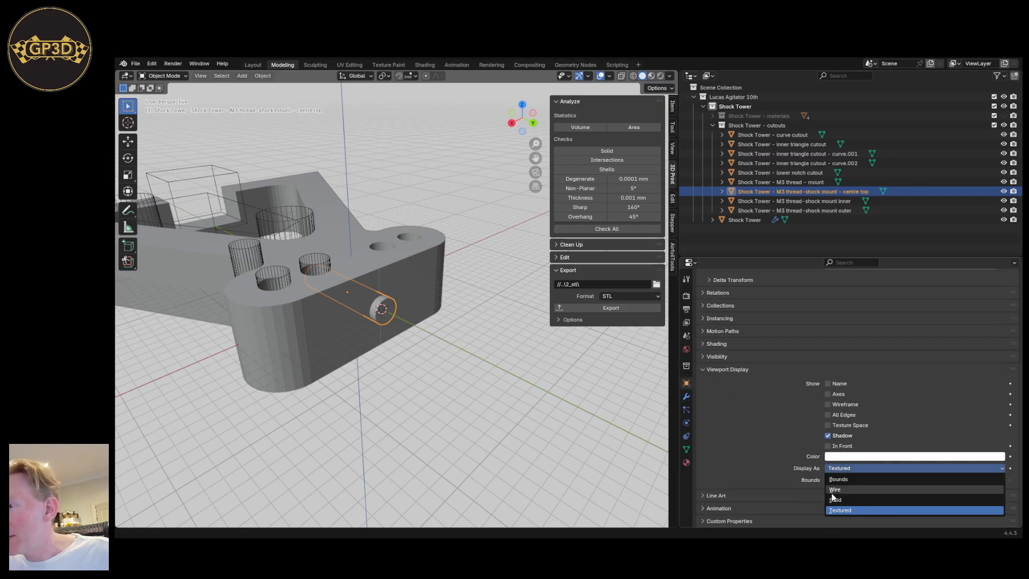
pyautogui.click(835, 490)
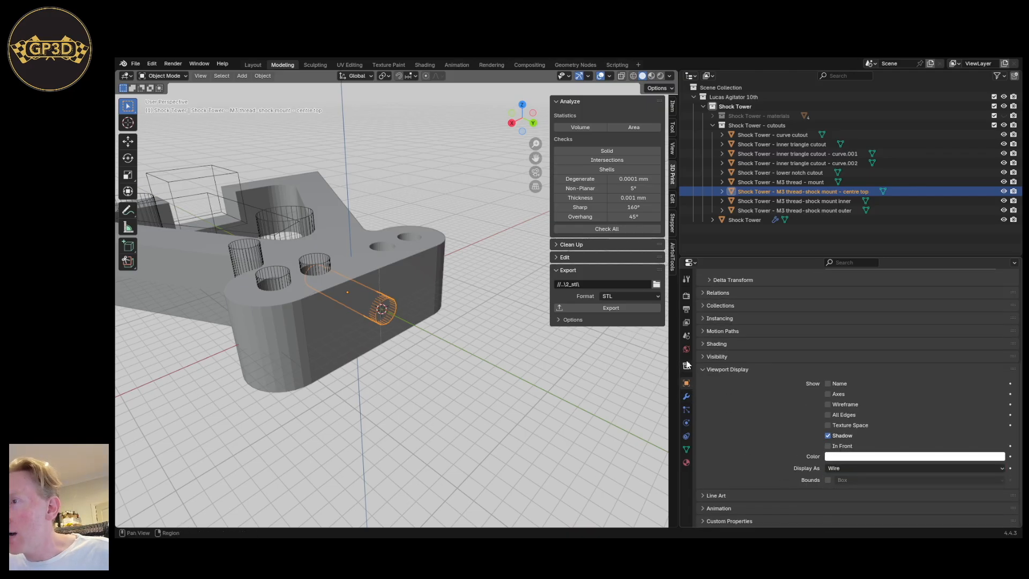
pyautogui.click(718, 370)
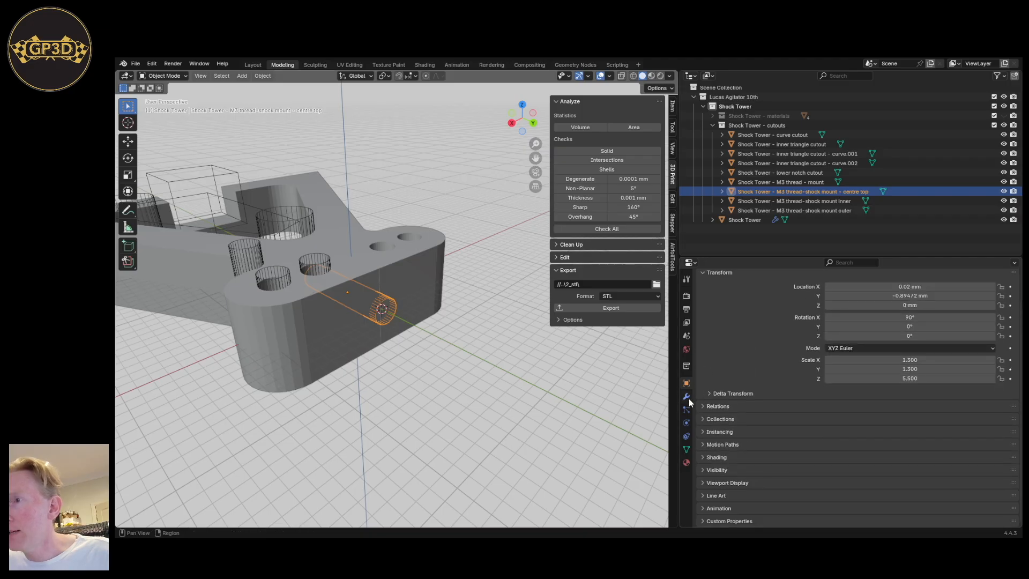
# Add a Boolean Difference modifier to the Shock Tower, cutting with the M3 thread-shock mount - centre top cylinder and using the Fast solver.
pyautogui.click(414, 275)
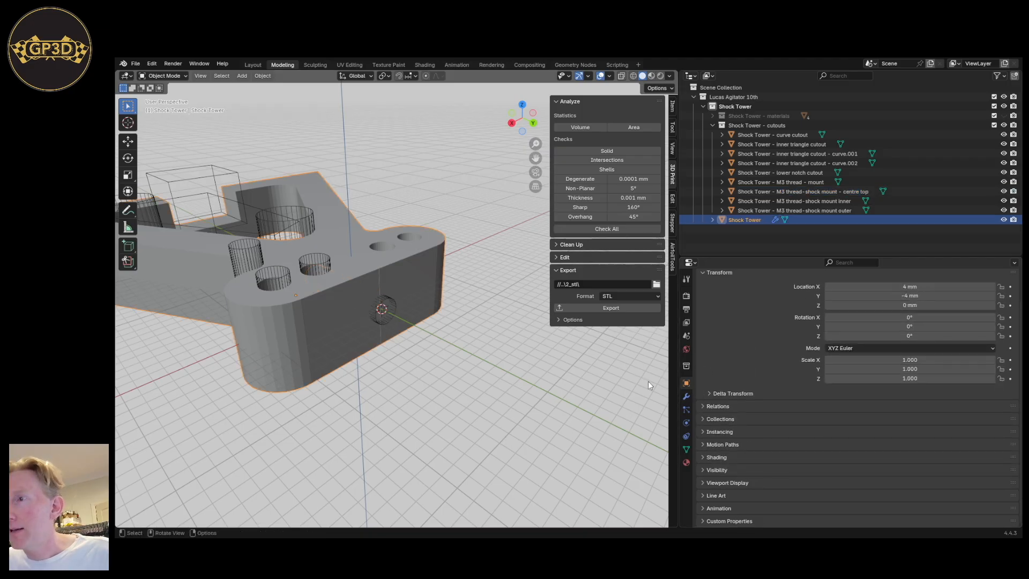
pyautogui.click(686, 396)
pyautogui.moveTo(464, 366); pyautogui.dragTo(445, 340, button='middle')
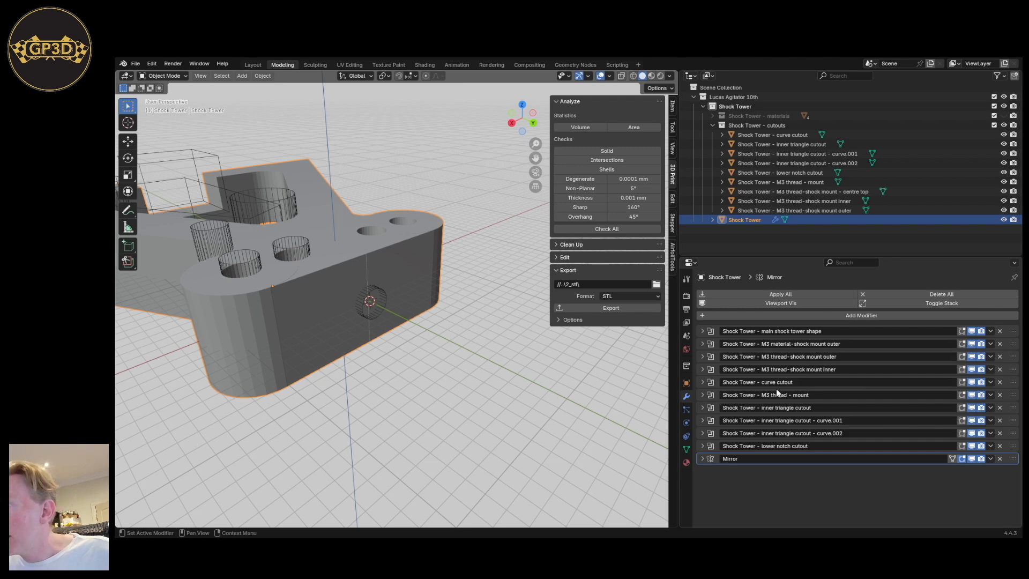
pyautogui.press('q')
pyautogui.click(746, 366)
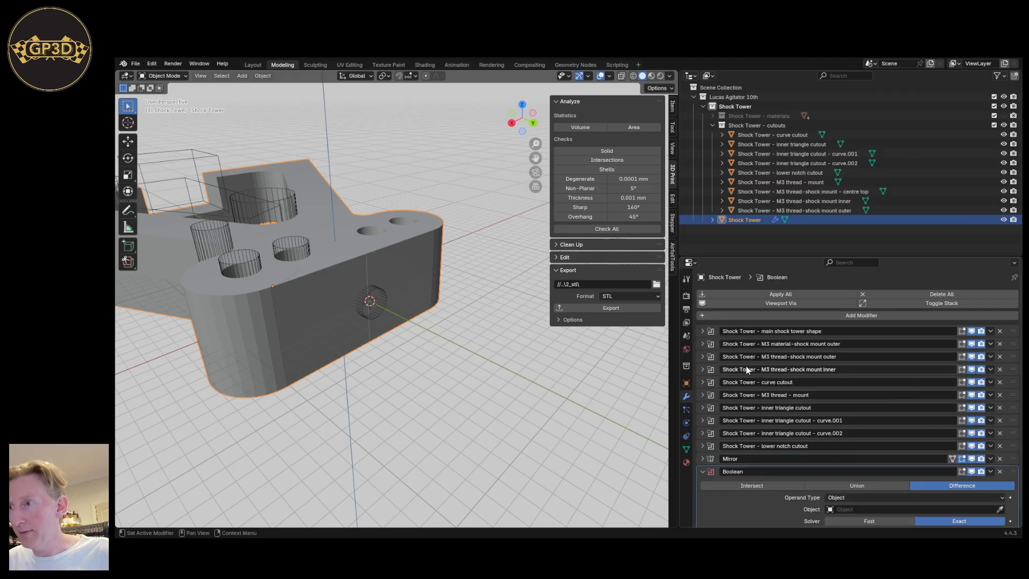
pyautogui.click(1000, 509)
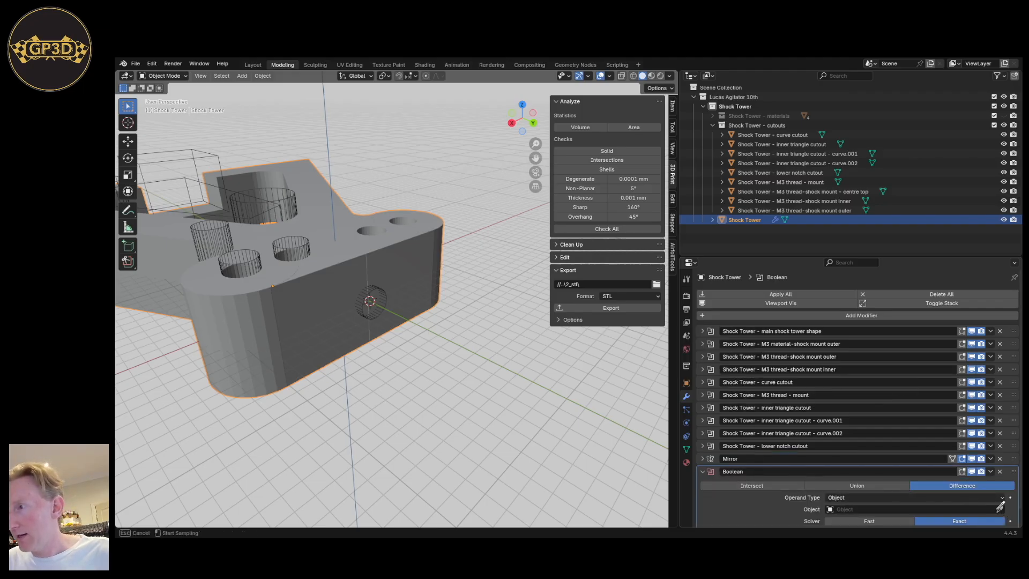
pyautogui.click(386, 299)
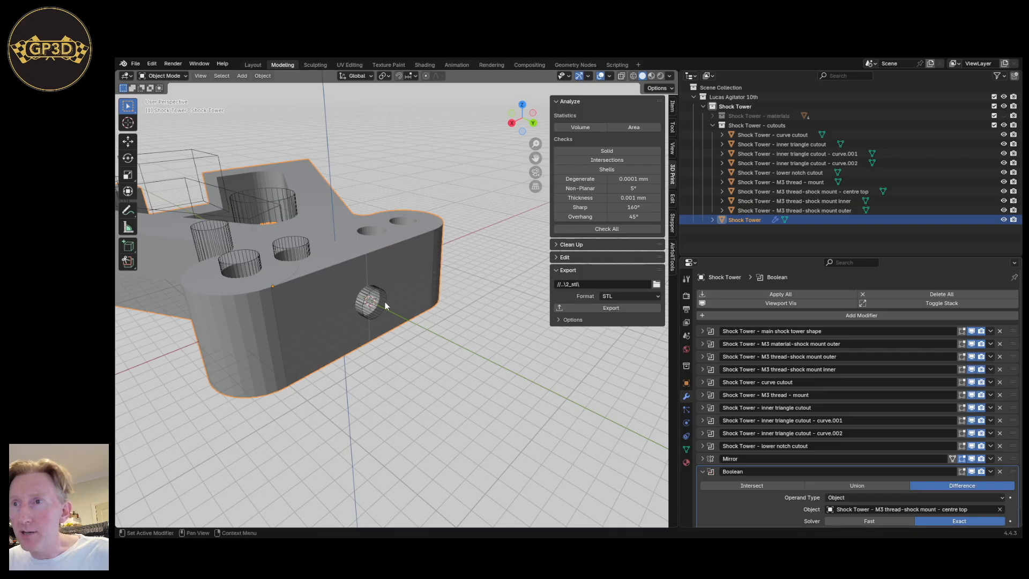
pyautogui.click(869, 522)
# Rename the new Boolean modifier as Shock Tower - M3 thread-shock mount - centre top and collapse its settings.
pyautogui.click(876, 509)
pyautogui.hotkey('ctrl', 'c')
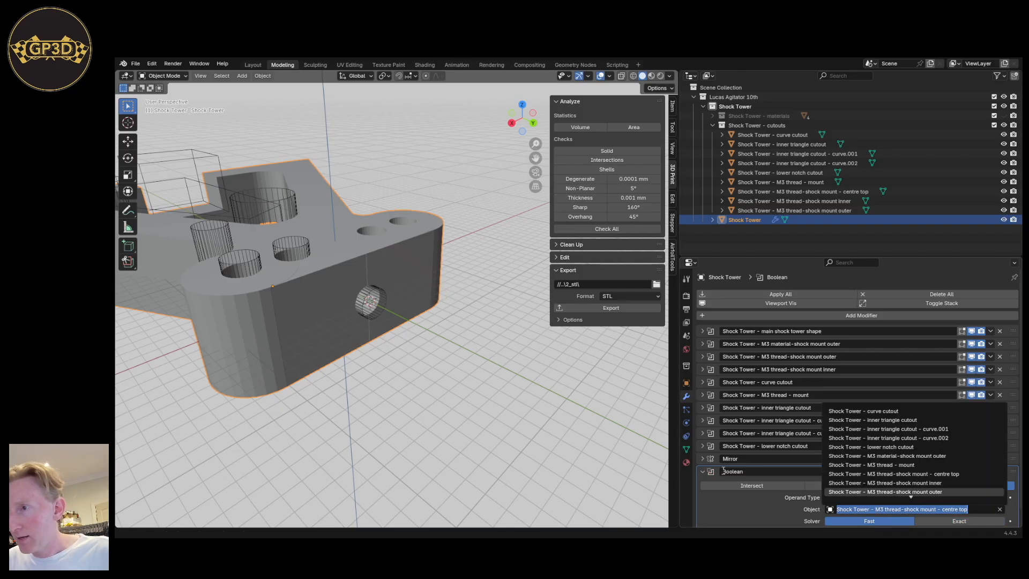
pyautogui.doubleClick(738, 471)
pyautogui.hotkey('ctrl', 'v')
pyautogui.press('Return')
pyautogui.moveTo(478, 405); pyautogui.dragTo(459, 379, button='middle')
pyautogui.scroll(-4, 476, 402)
pyautogui.click(704, 472)
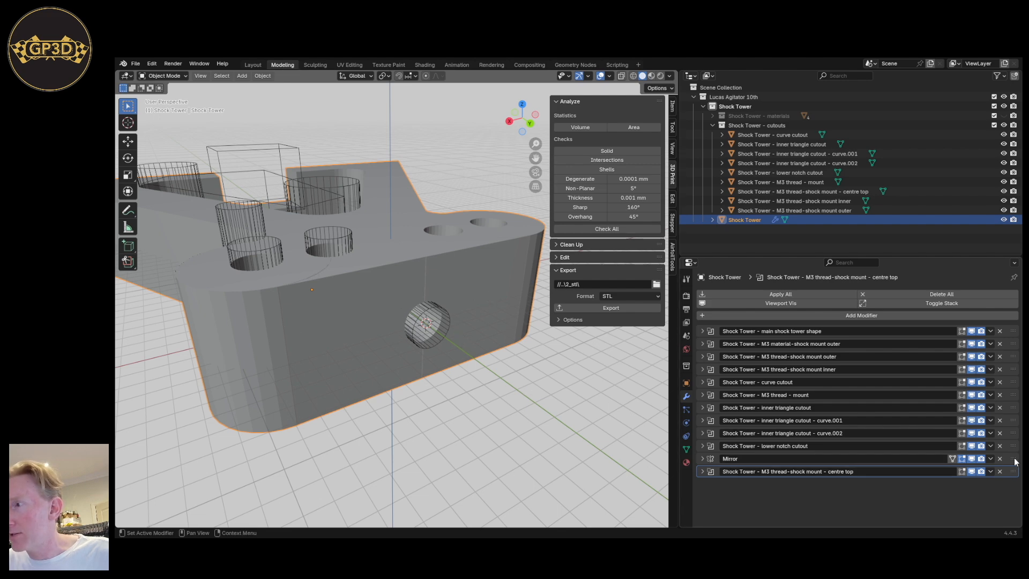
# Move the centre top Boolean above the Mirror in the modifier stack and inspect the hole in the end face.
pyautogui.moveTo(1013, 472); pyautogui.dragTo(1013, 459)
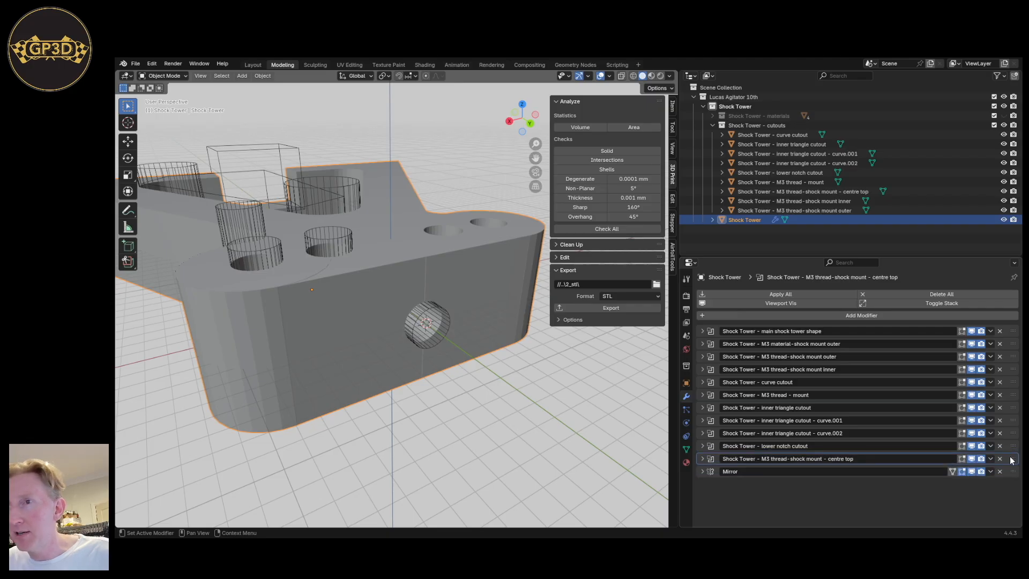
pyautogui.scroll(5, 432, 320)
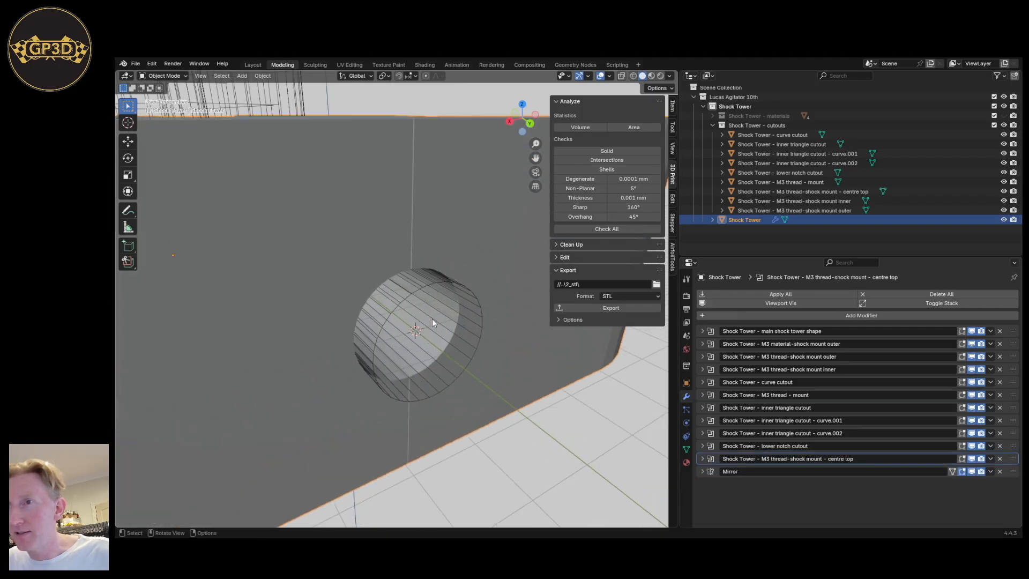
pyautogui.moveTo(470, 362); pyautogui.dragTo(449, 371, button='middle')
pyautogui.scroll(-2, 453, 365)
pyautogui.scroll(-4, 452, 365)
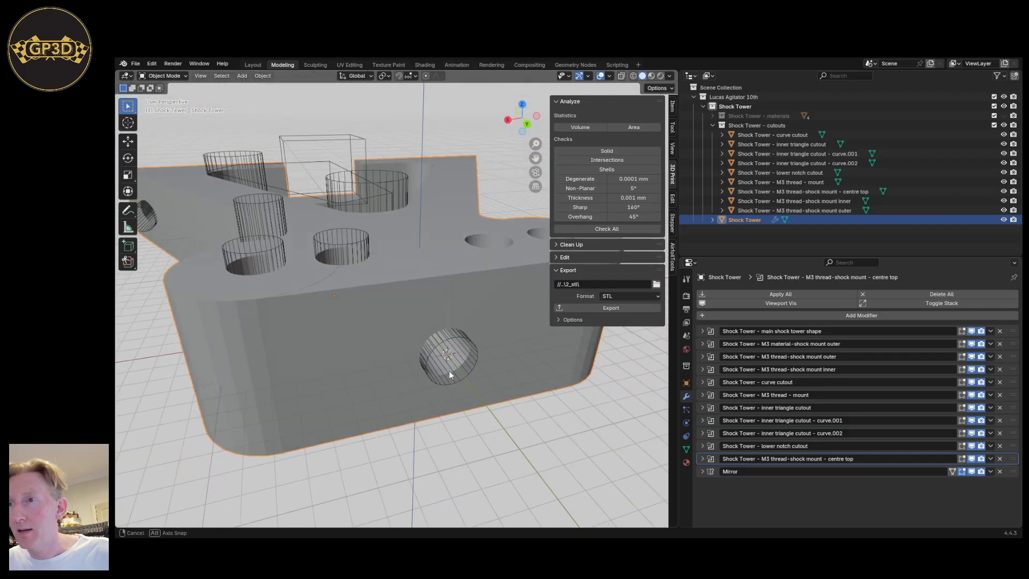
pyautogui.scroll(2, 506, 388)
pyautogui.moveTo(600, 445); pyautogui.dragTo(532, 424, button='middle')
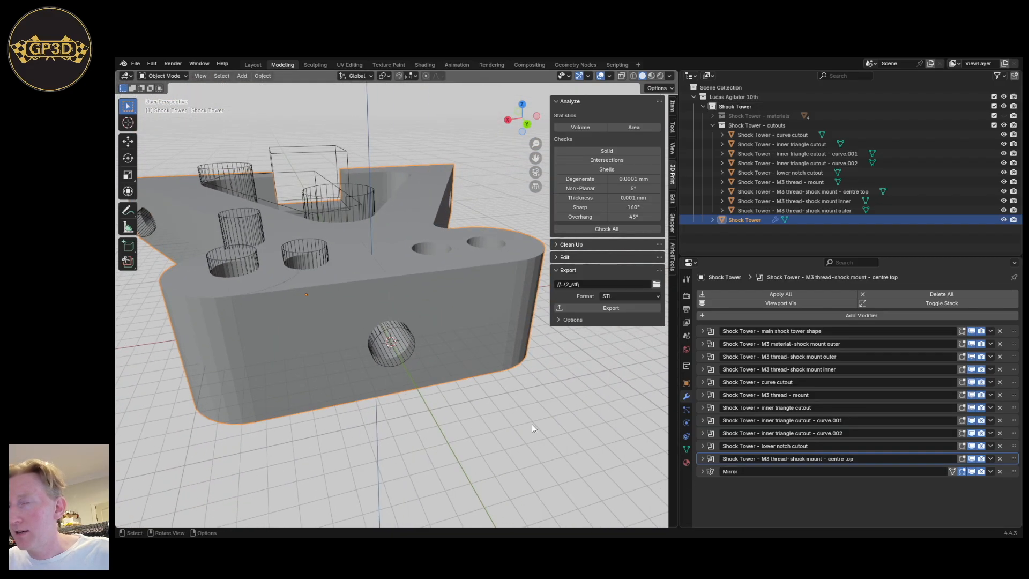
# Move the centre top cutter cylinder 5 mm along the X axis and view the cut in the end face.
pyautogui.click(405, 368)
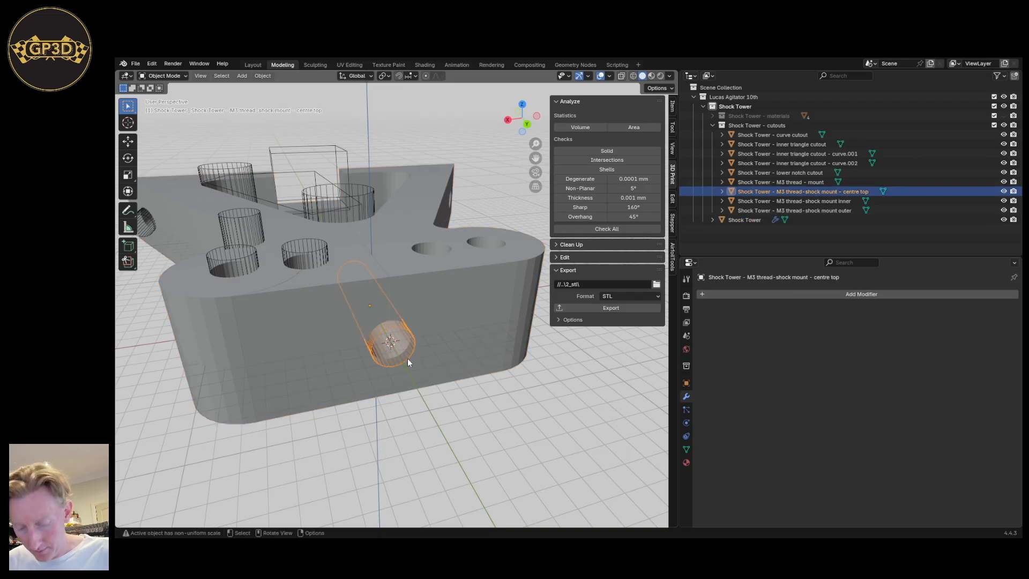
pyautogui.press('g')
pyautogui.press('x')
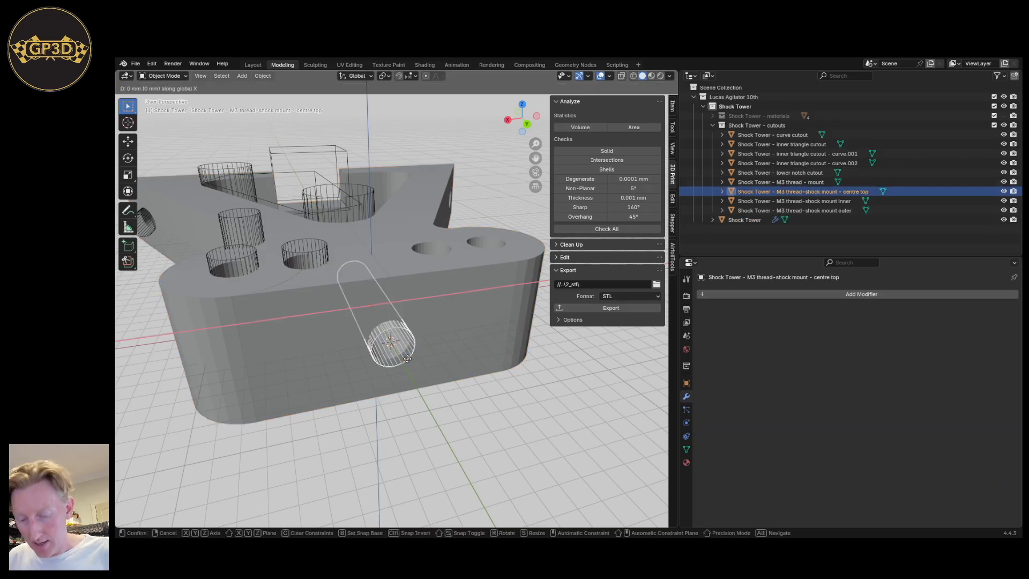
pyautogui.write('5')
pyautogui.press('Return')
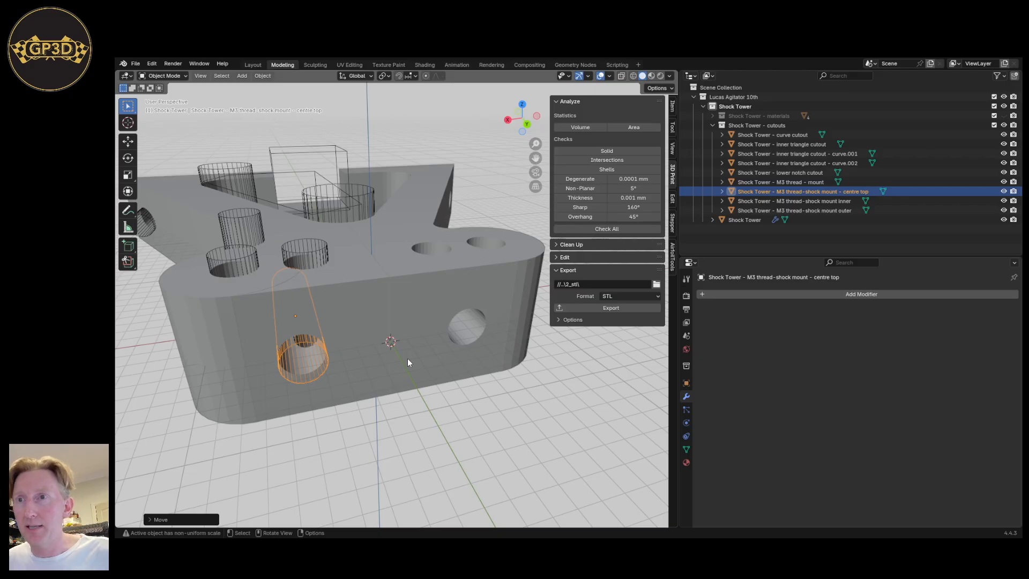
pyautogui.moveTo(391, 388); pyautogui.dragTo(416, 439, button='middle')
pyautogui.scroll(3, 368, 417)
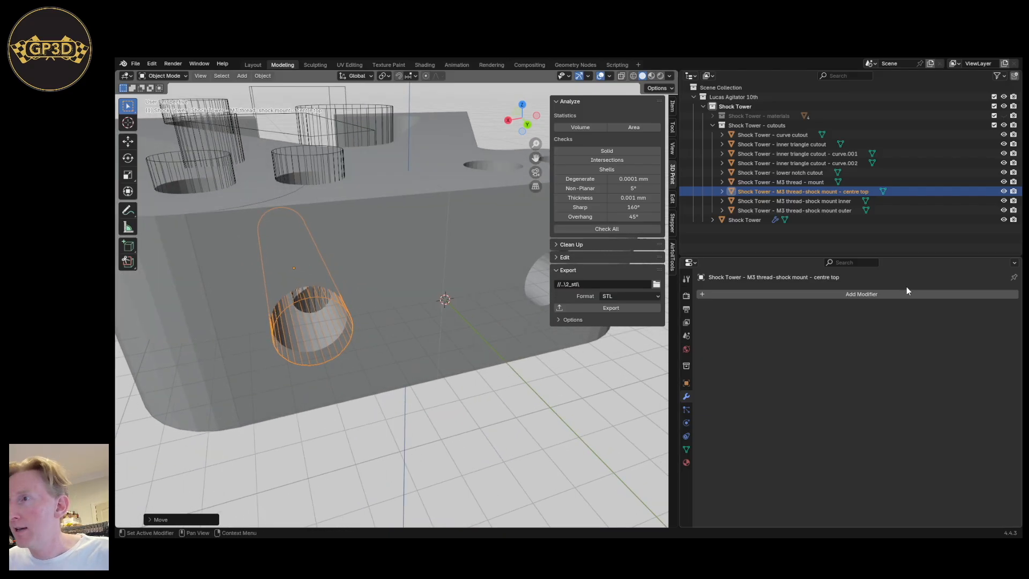
# Reorder the Shock Tower's modifiers so that the centre top Boolean comes after the Mirror.
pyautogui.click(471, 346)
pyautogui.moveTo(1013, 459); pyautogui.dragTo(1014, 494)
pyautogui.scroll(-4, 429, 374)
pyautogui.keyDown('shift'); pyautogui.moveTo(504, 382); pyautogui.dragTo(444, 389, button='middle'); pyautogui.keyUp('shift')
pyautogui.scroll(2, 417, 379)
pyautogui.scroll(-1, 444, 389)
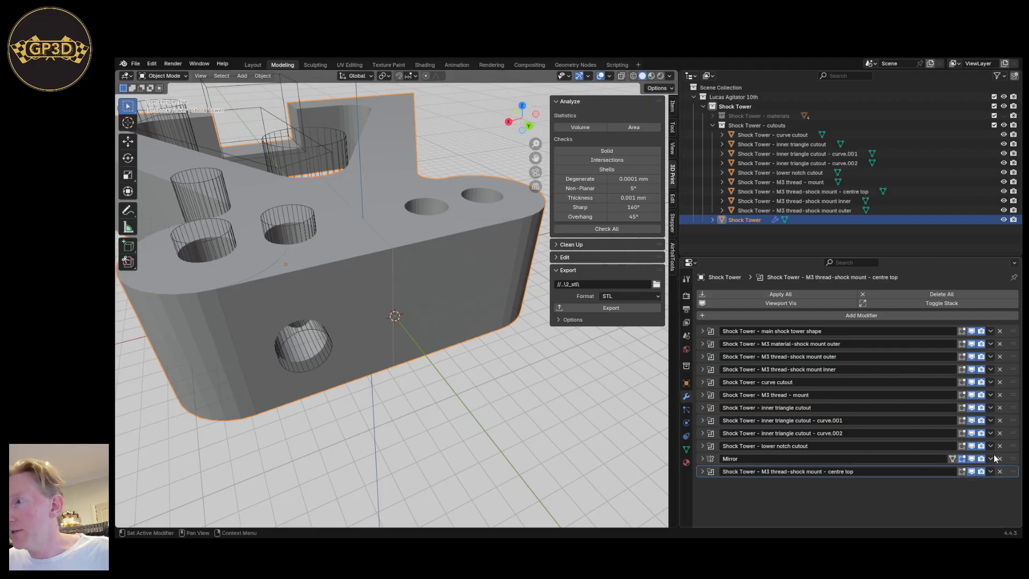
# Disable the Mirror and the centre top Boolean in the viewport, and re-enable them one at a time to compare their effect.
pyautogui.click(972, 459)
pyautogui.moveTo(413, 417); pyautogui.dragTo(455, 377, button='middle')
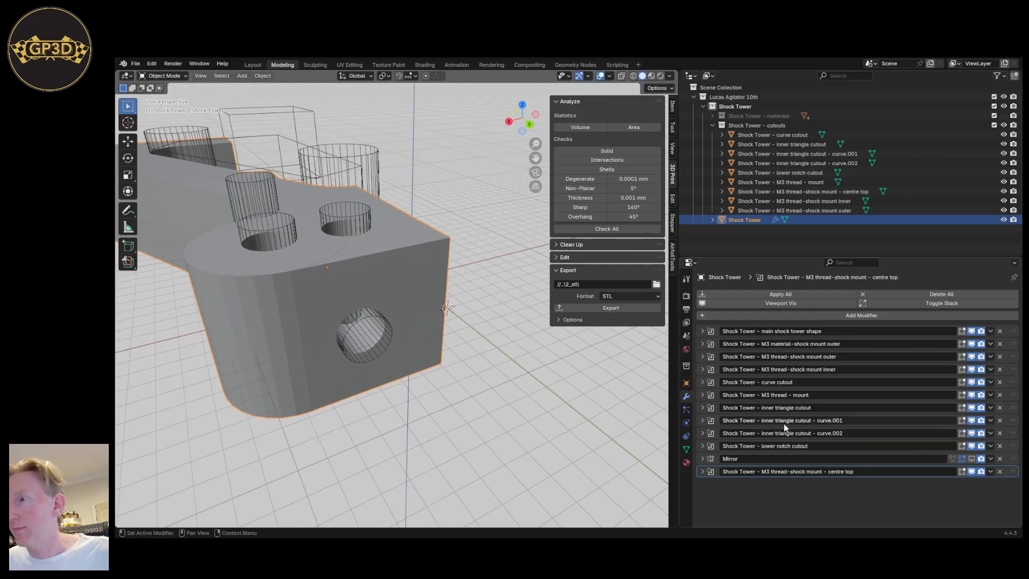
pyautogui.click(971, 471)
pyautogui.moveTo(463, 356); pyautogui.dragTo(345, 300, button='middle')
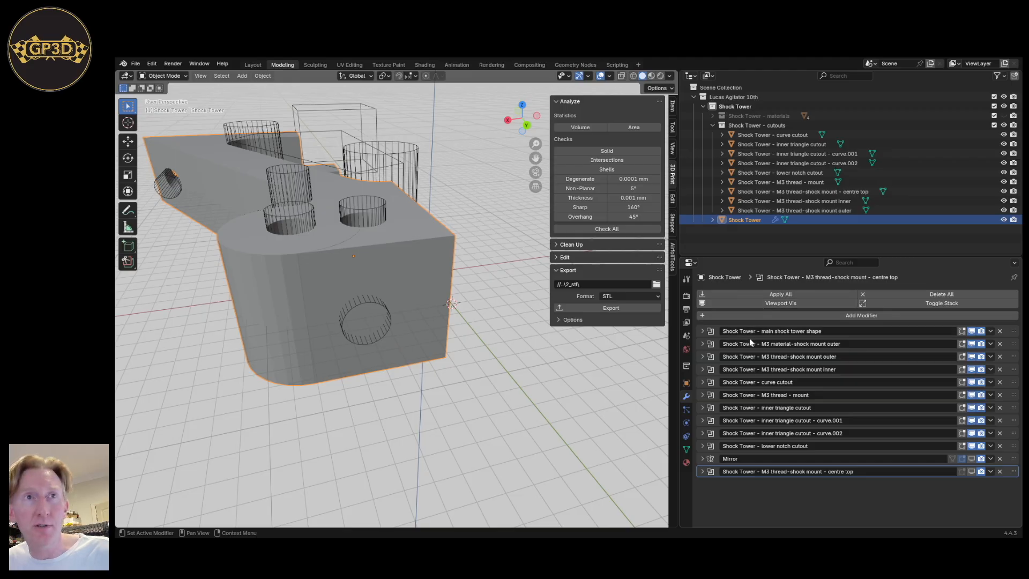
pyautogui.click(970, 457)
pyautogui.scroll(-2, 434, 227)
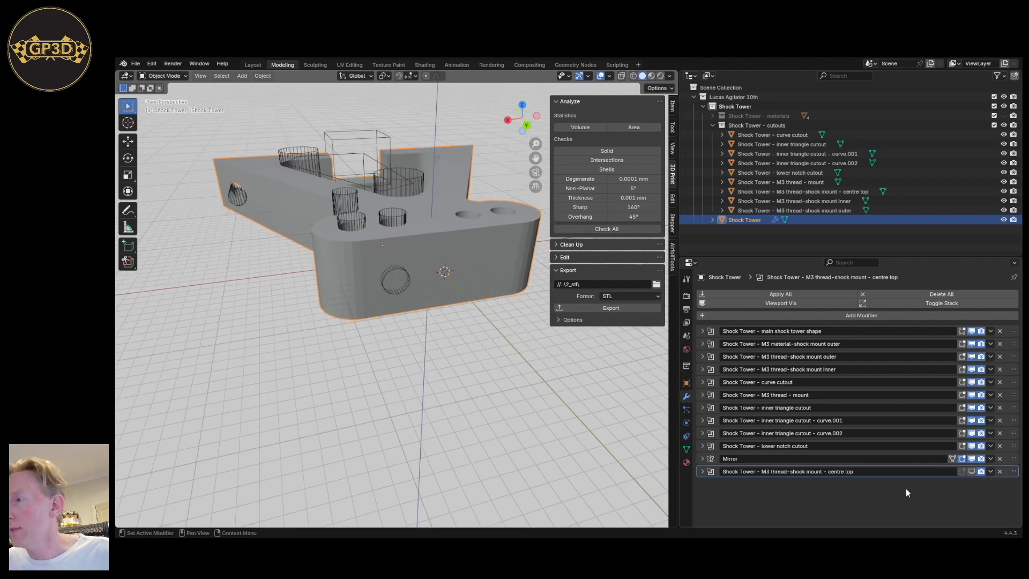
pyautogui.click(972, 471)
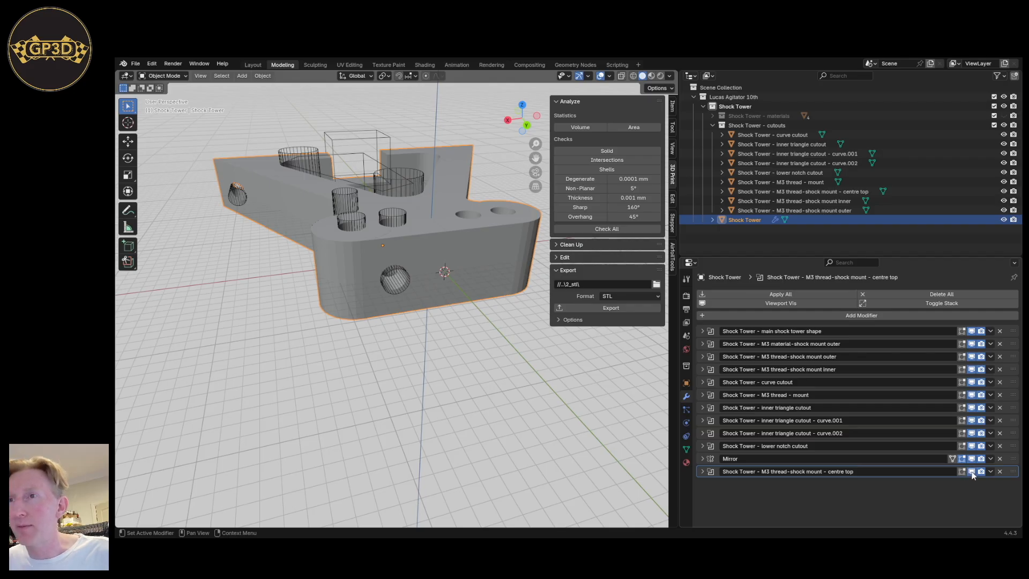
# Select the centre top cutter cylinder and examine its hole relative to the rest of the shock tower from different angles.
pyautogui.click(392, 273)
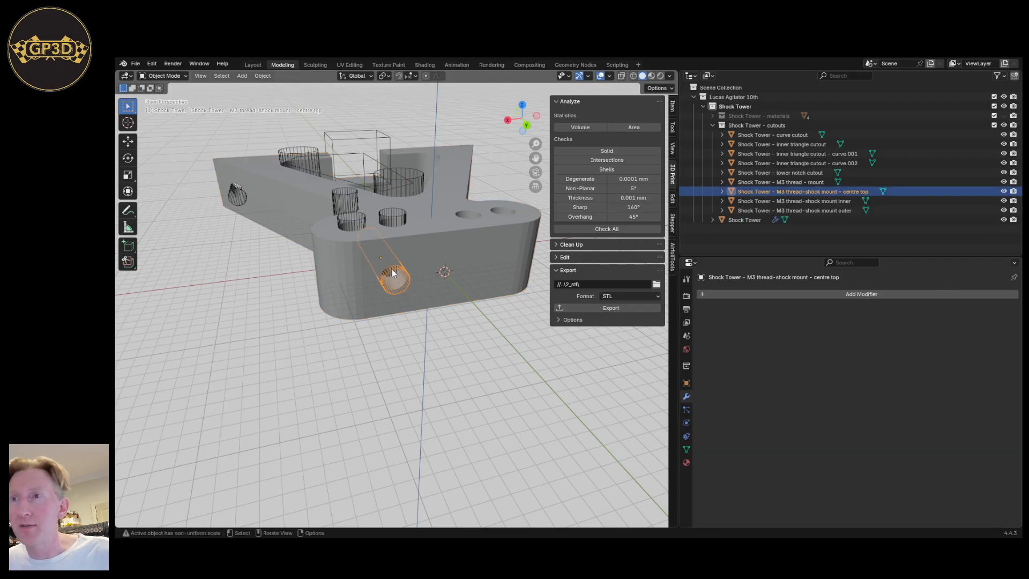
pyautogui.keyDown('shift'); pyautogui.moveTo(424, 292); pyautogui.dragTo(352, 352, button='middle'); pyautogui.keyUp('shift')
pyautogui.scroll(3, 393, 371)
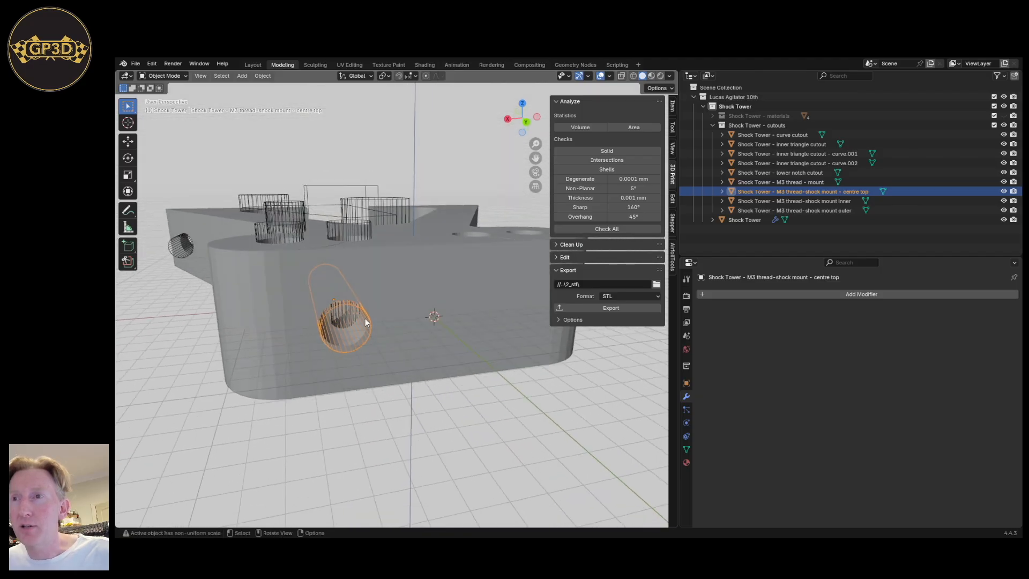
pyautogui.scroll(-5, 369, 346)
pyautogui.moveTo(379, 350); pyautogui.dragTo(423, 420, button='middle')
pyautogui.scroll(2, 423, 420)
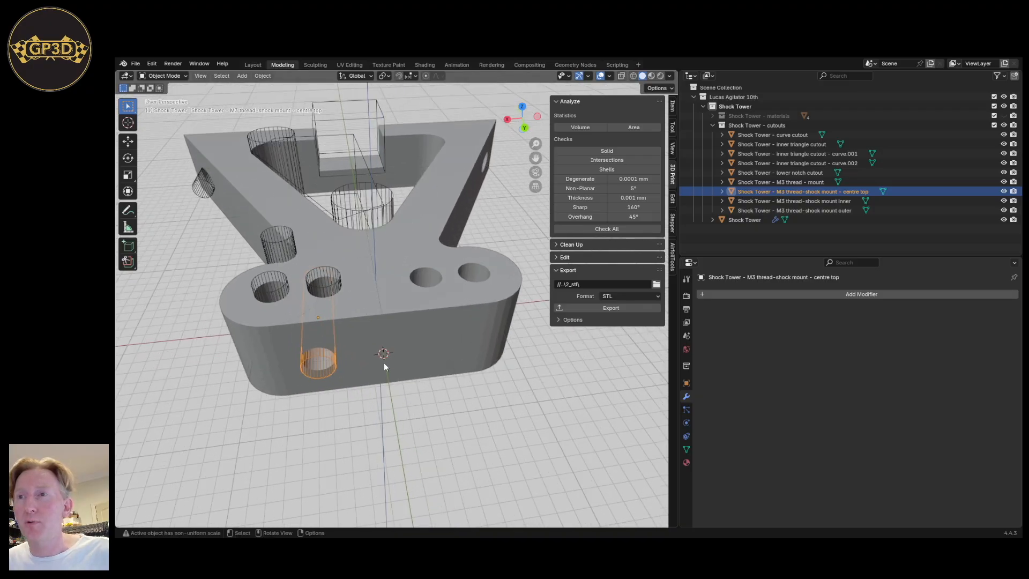
# Reorder the Shock Tower's modifiers so that the centre top Boolean comes before the Mirror.
pyautogui.moveTo(377, 399); pyautogui.dragTo(489, 384, button='middle')
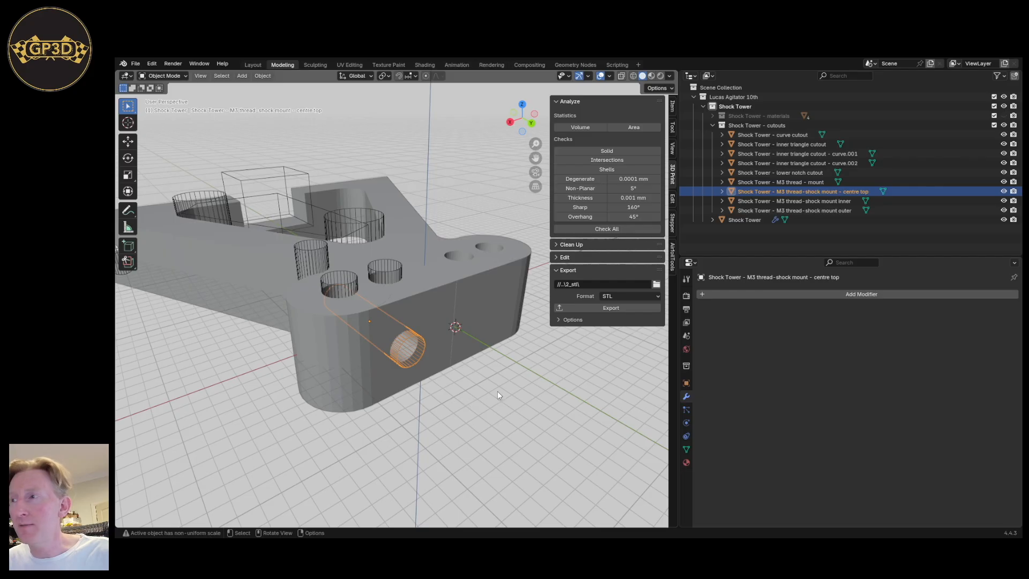
pyautogui.click(456, 321)
pyautogui.moveTo(1013, 471)
pyautogui.mouseDown()
pyautogui.moveTo(1014, 461)
pyautogui.moveTo(1013, 472)
pyautogui.mouseUp()
pyautogui.moveTo(477, 384); pyautogui.dragTo(541, 392, button='middle')
# With the Mirror disabled in the viewport, toggle the centre top Boolean off and on, and re-enable the Mirror to compare the hole.
pyautogui.click(972, 472)
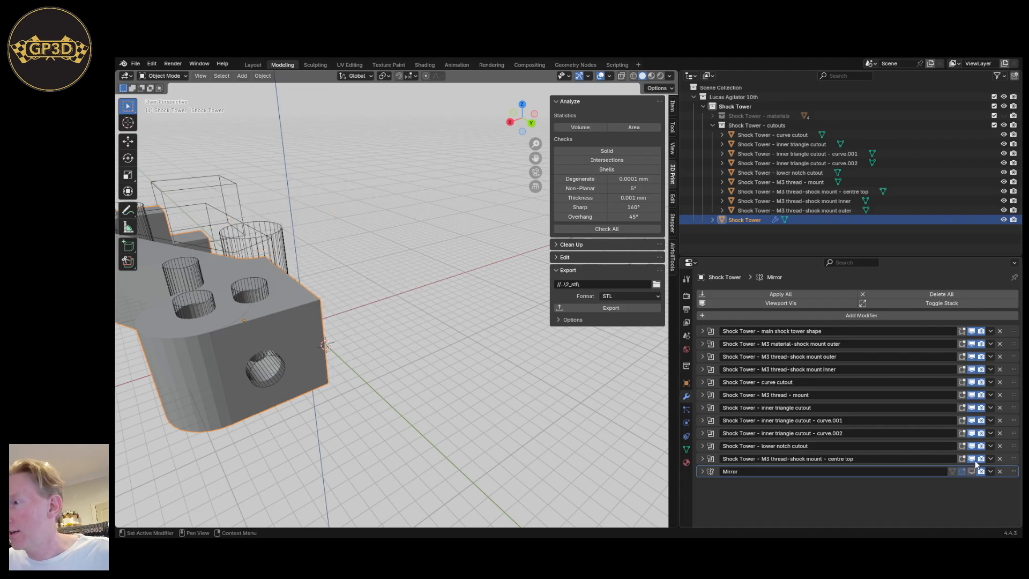
pyautogui.click(972, 459)
pyautogui.moveTo(384, 428); pyautogui.dragTo(419, 310, button='middle')
pyautogui.click(972, 459)
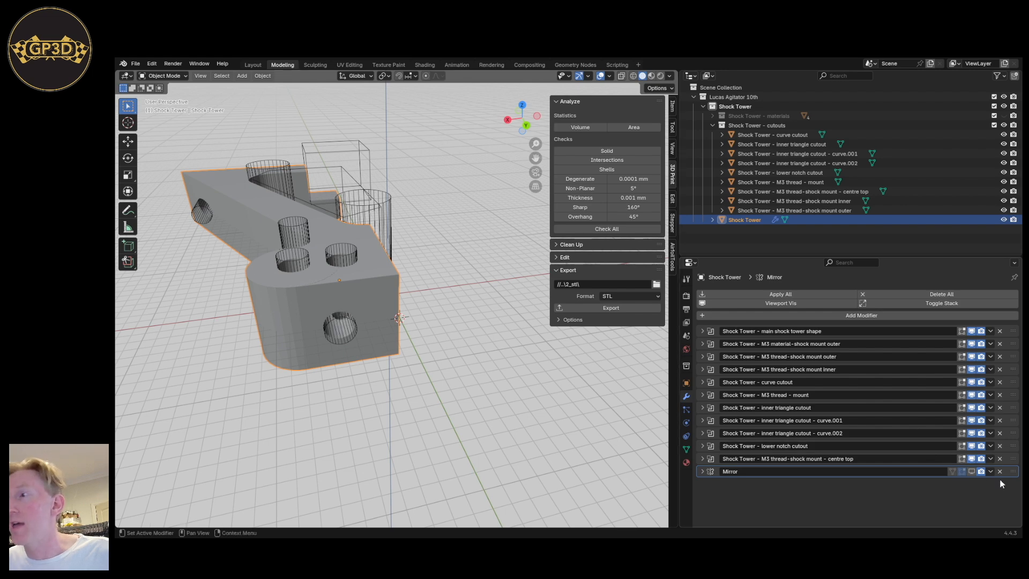
pyautogui.click(972, 471)
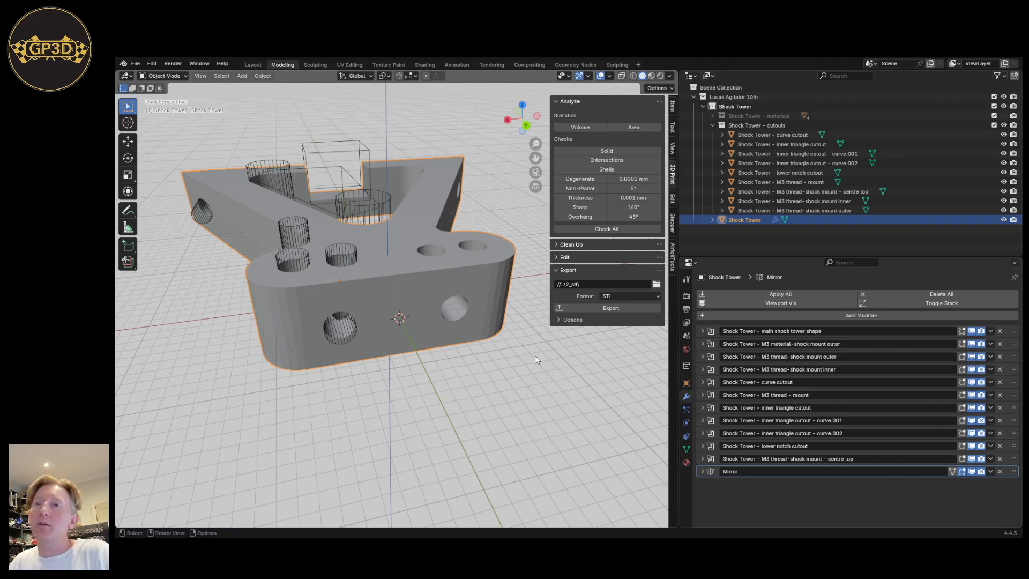
# Move the centre top cutter cylinder -5 mm along the X axis and view its hole in the end face.
pyautogui.click(346, 336)
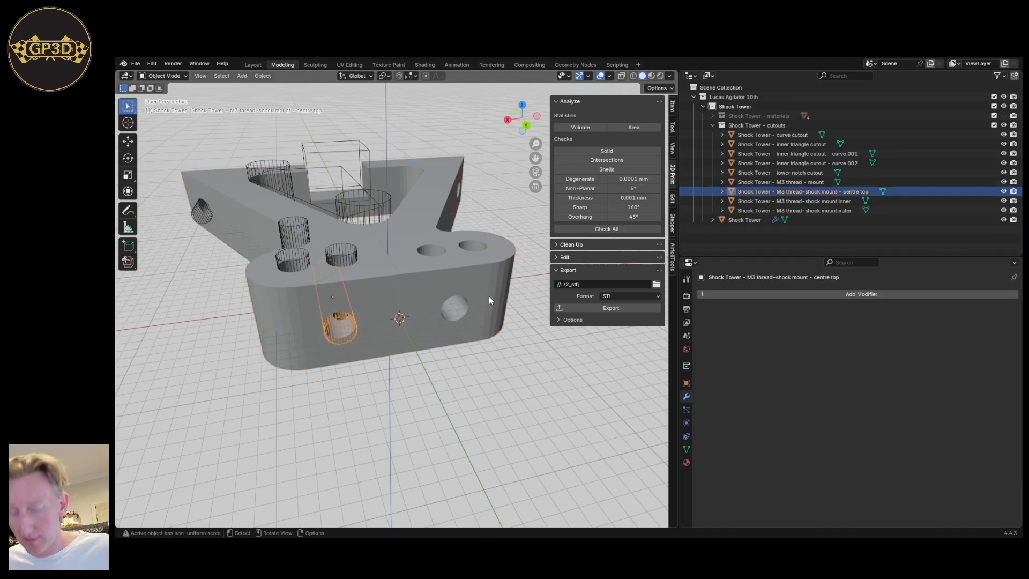
pyautogui.press('g')
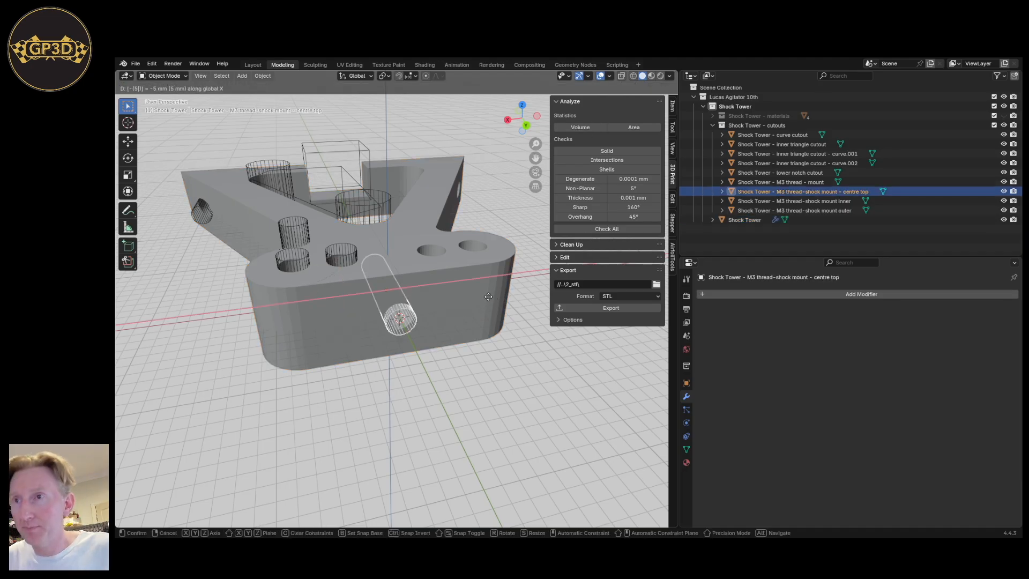
pyautogui.click(487, 297)
pyautogui.moveTo(489, 302); pyautogui.dragTo(448, 327, button='middle')
pyautogui.scroll(5, 429, 372)
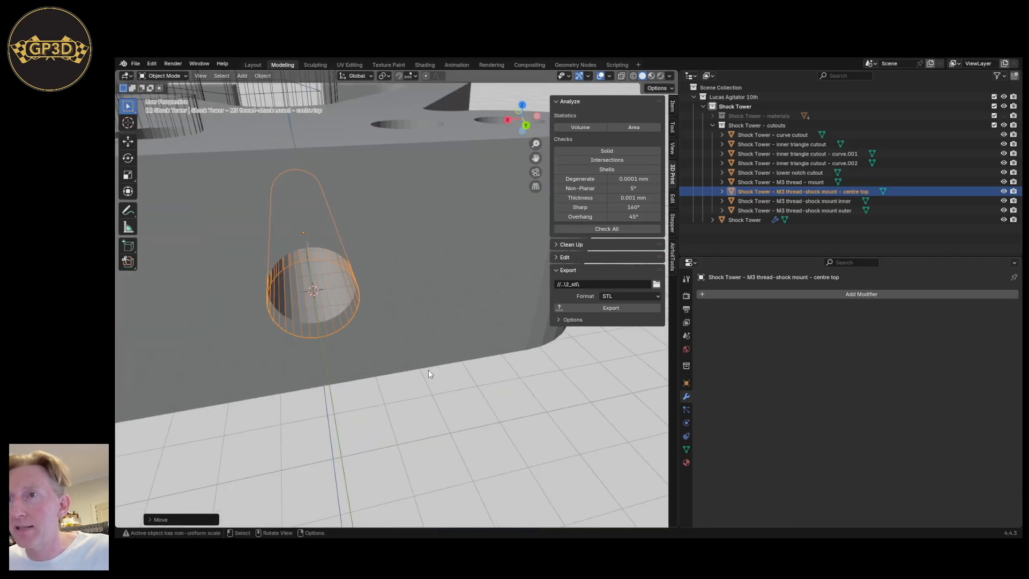
pyautogui.scroll(-3, 427, 375)
pyautogui.moveTo(426, 376); pyautogui.dragTo(457, 336, button='middle')
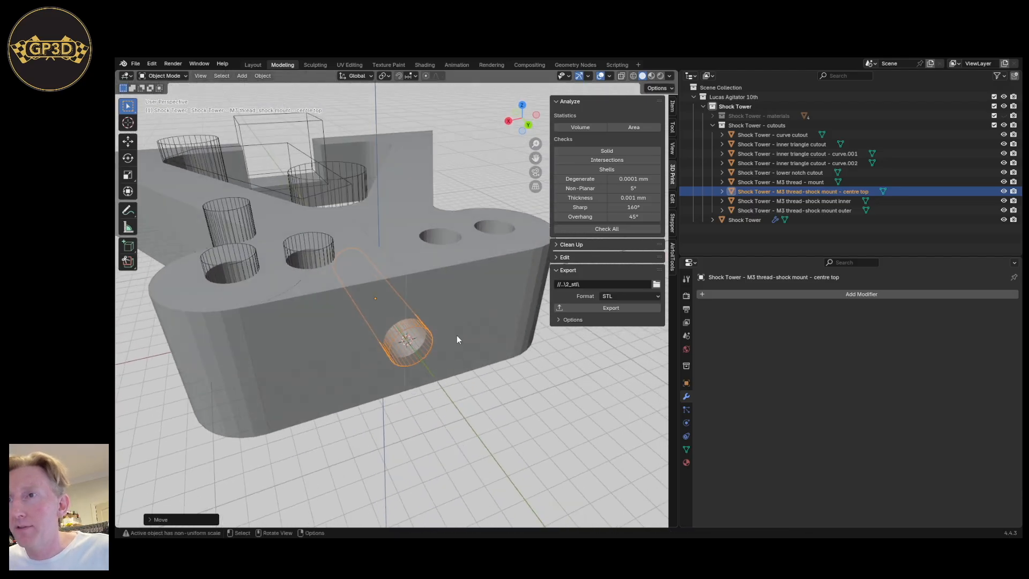
# Disable the Shock Tower's Mirror in the viewport, examine the centre top cut at the mirror plane, and re-enable the Mirror.
pyautogui.click(474, 340)
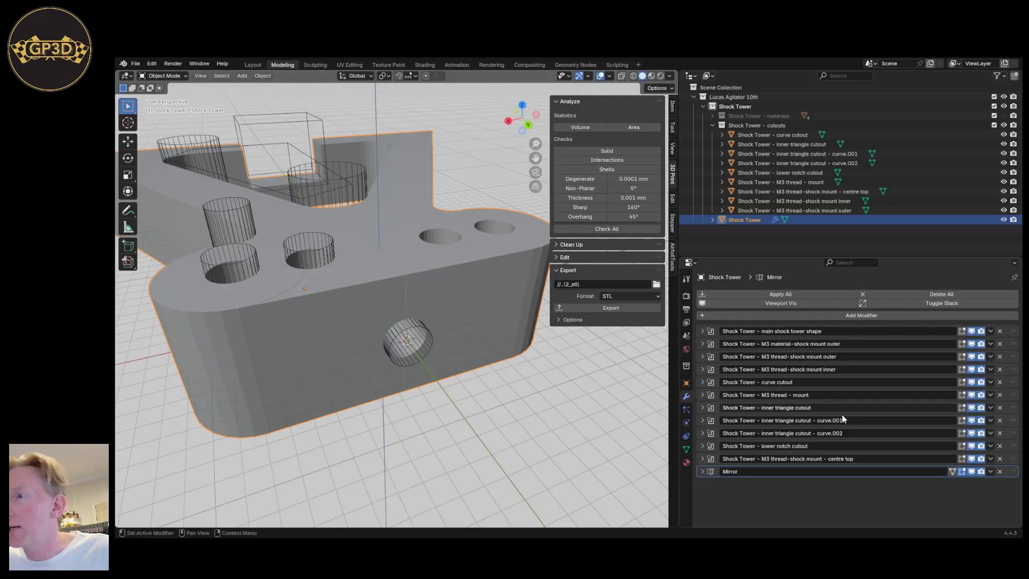
pyautogui.moveTo(1012, 457); pyautogui.dragTo(1013, 459)
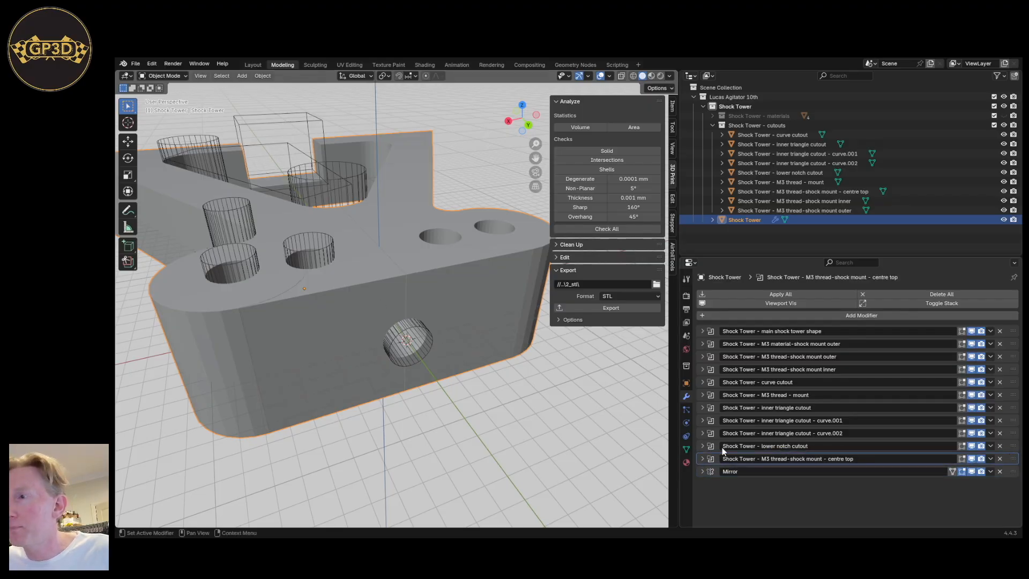
pyautogui.click(971, 471)
pyautogui.moveTo(445, 399); pyautogui.dragTo(413, 279, button='middle')
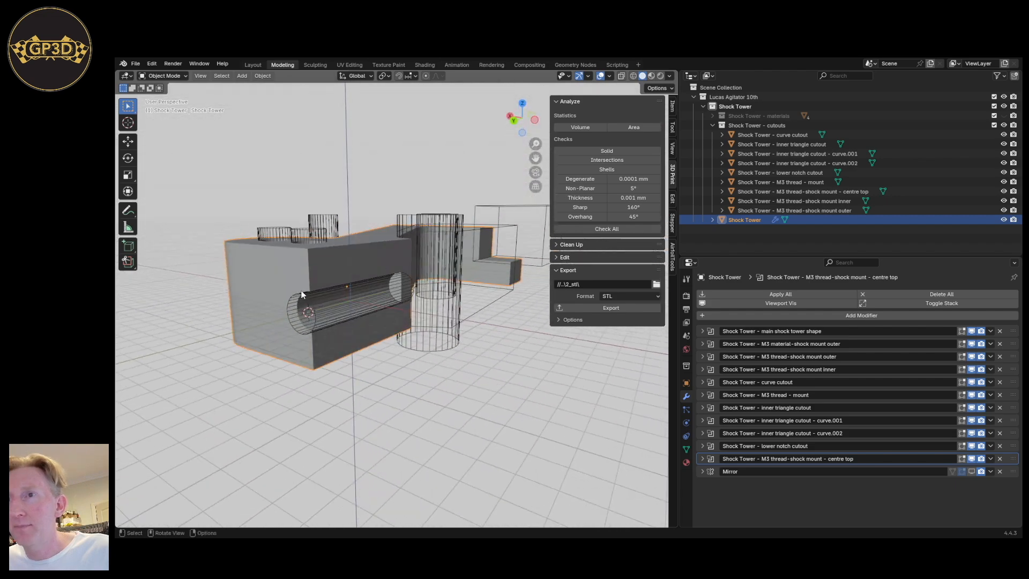
pyautogui.keyDown('shift'); pyautogui.moveTo(407, 342); pyautogui.dragTo(461, 417, button='middle'); pyautogui.keyUp('shift')
pyautogui.scroll(1, 427, 338)
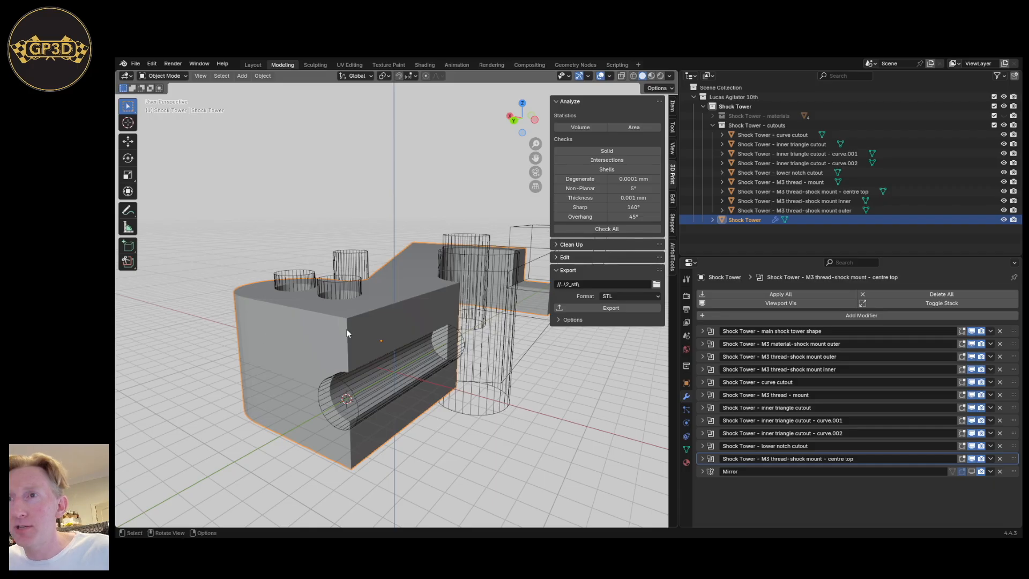
pyautogui.moveTo(316, 351); pyautogui.dragTo(362, 363, button='middle')
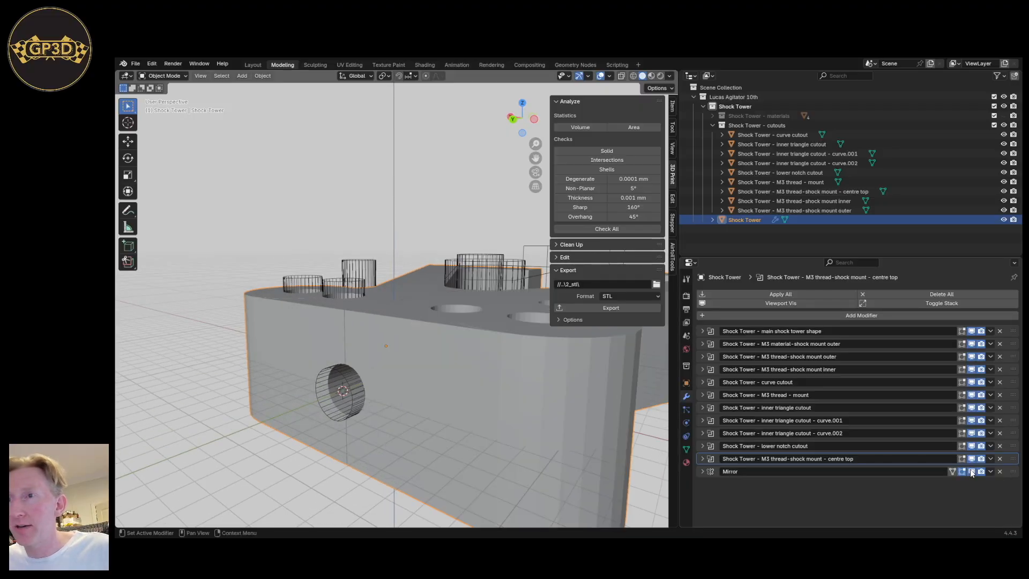
# Export the mirrored Shock Tower with its centre top hole as an STL file.
pyautogui.moveTo(559, 433); pyautogui.dragTo(284, 305, button='middle')
pyautogui.scroll(-5, 392, 368)
pyautogui.moveTo(348, 370)
pyautogui.mouseDown(button='middle')
pyautogui.moveTo(381, 367)
pyautogui.moveTo(399, 336)
pyautogui.moveTo(363, 360)
pyautogui.mouseUp(button='middle')
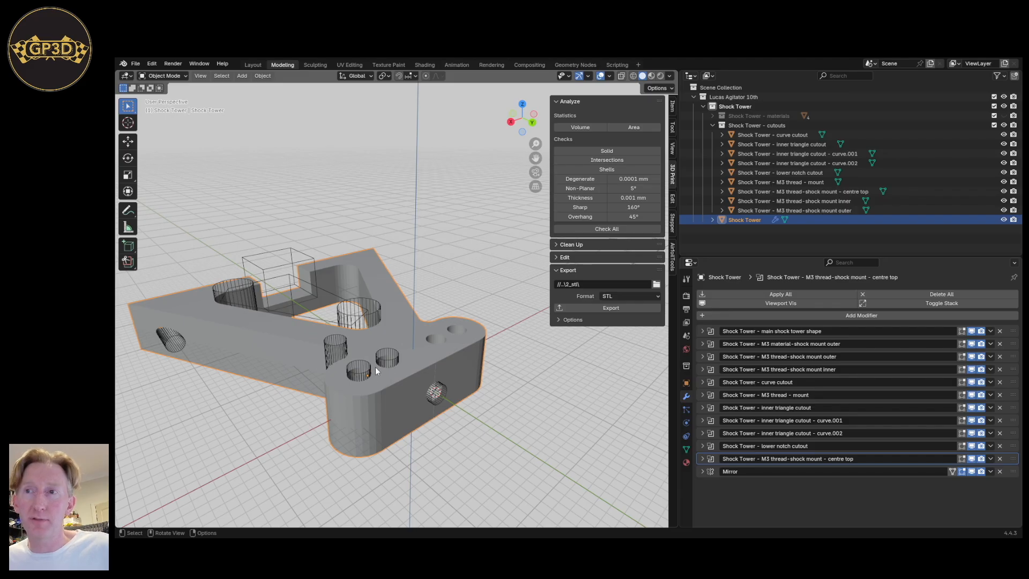
pyautogui.moveTo(365, 381); pyautogui.dragTo(392, 361, button='middle')
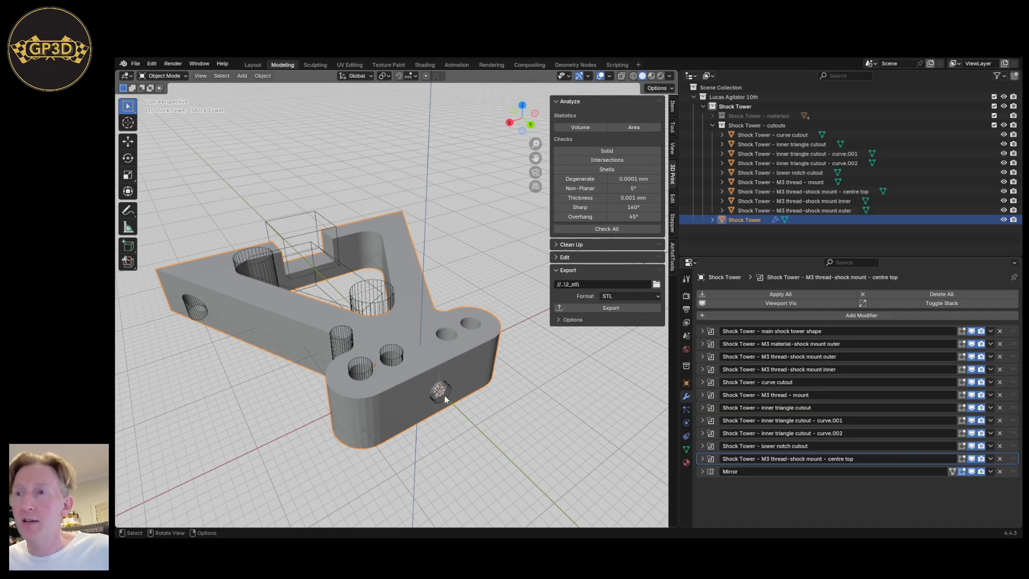
pyautogui.click(621, 307)
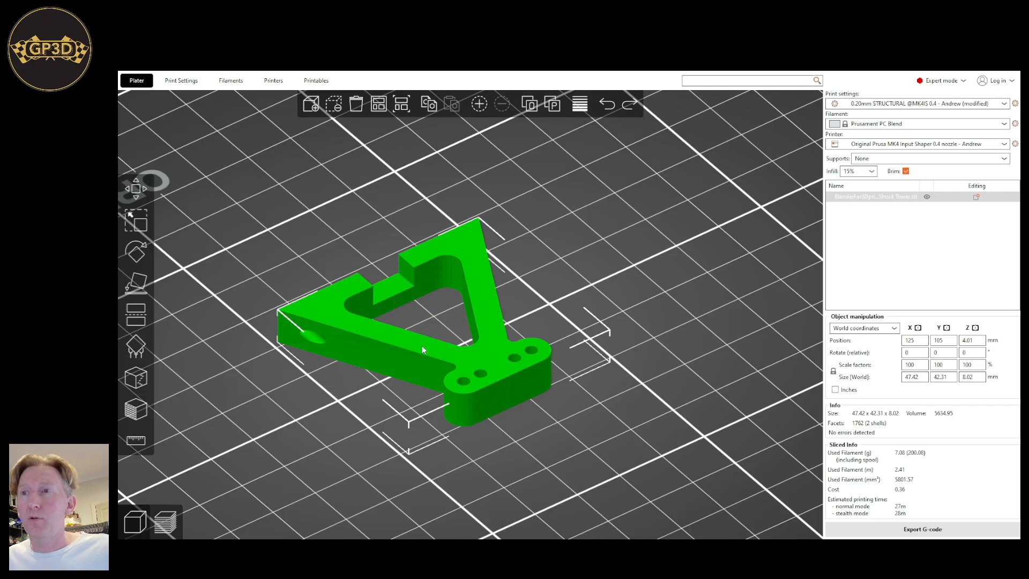
# Switch to PrusaSlicer and reload the shock tower model from the re-exported STL.
pyautogui.scroll(-2, 423, 348)
pyautogui.moveTo(324, 420); pyautogui.dragTo(347, 409)
pyautogui.moveTo(504, 392); pyautogui.dragTo(460, 363)
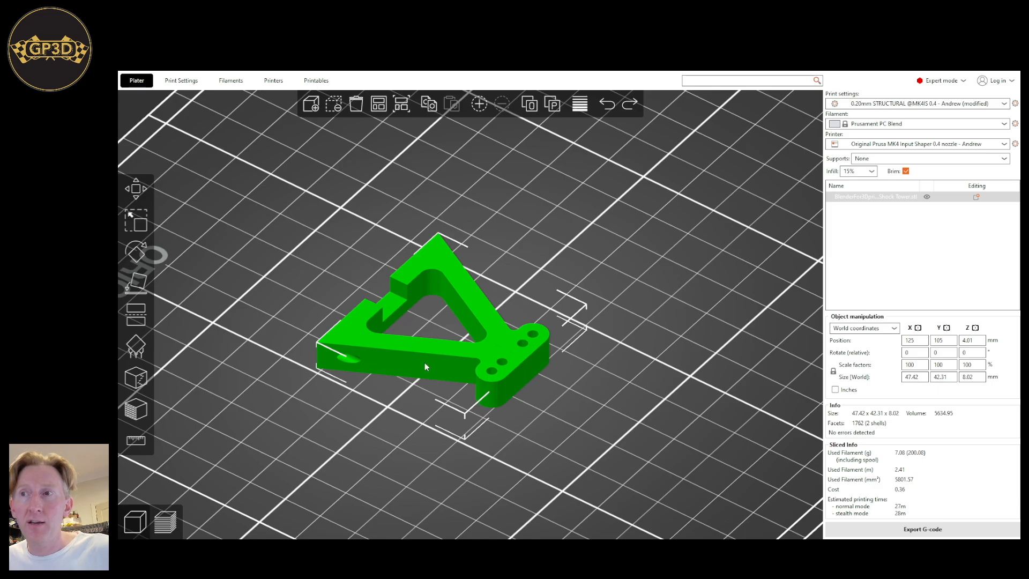
pyautogui.scroll(-6, 455, 290)
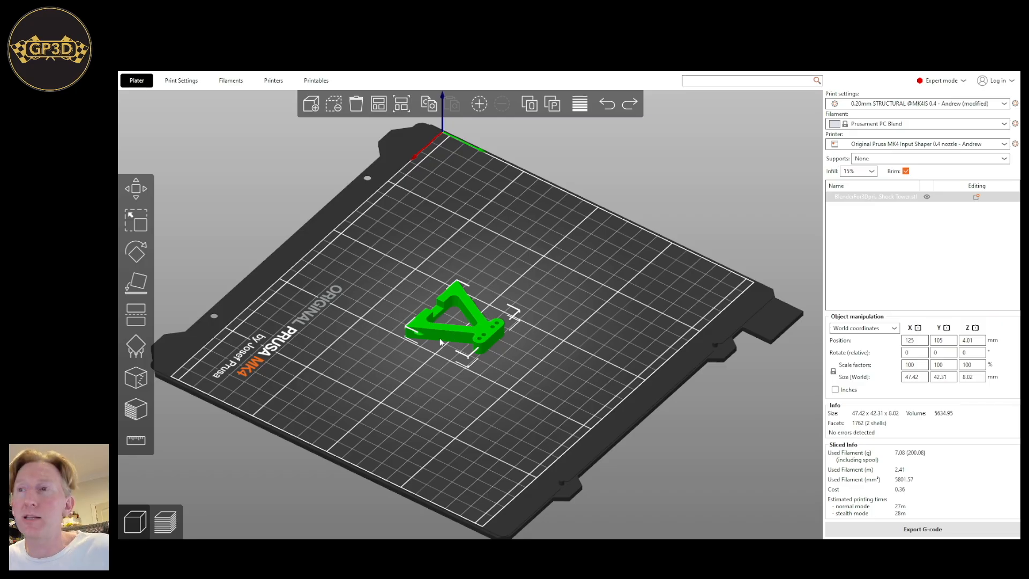
pyautogui.scroll(5, 431, 364)
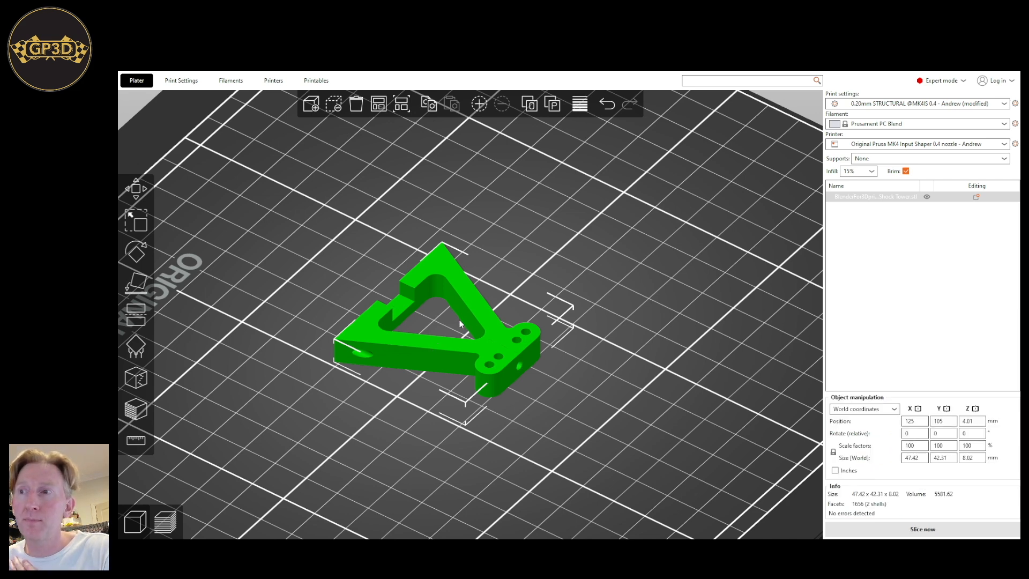
# Examine the reloaded shock tower's centre hole in the end face, close up and from a distance.
pyautogui.scroll(4, 603, 466)
pyautogui.moveTo(600, 455); pyautogui.dragTo(535, 428)
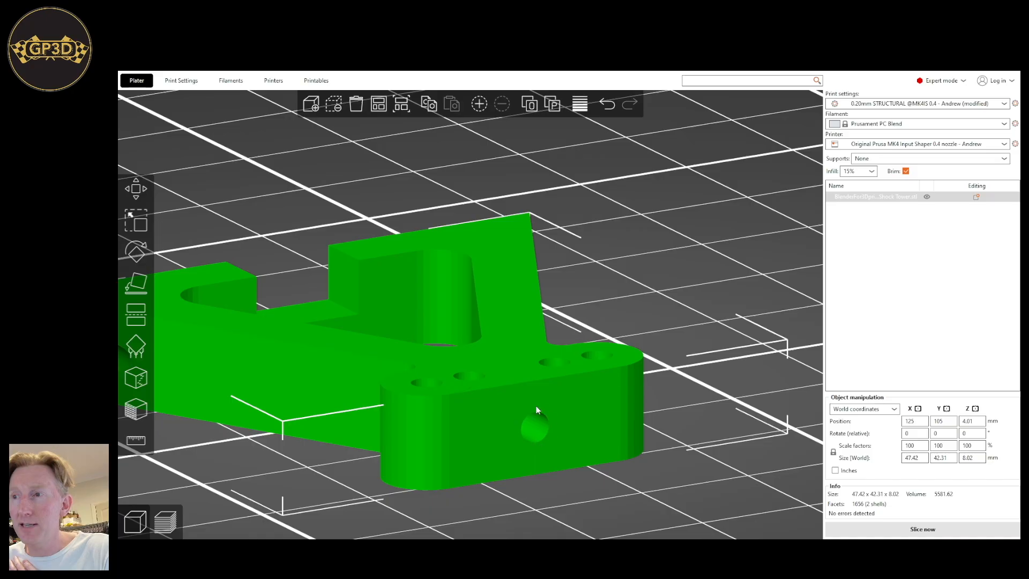
pyautogui.moveTo(612, 470); pyautogui.dragTo(527, 474)
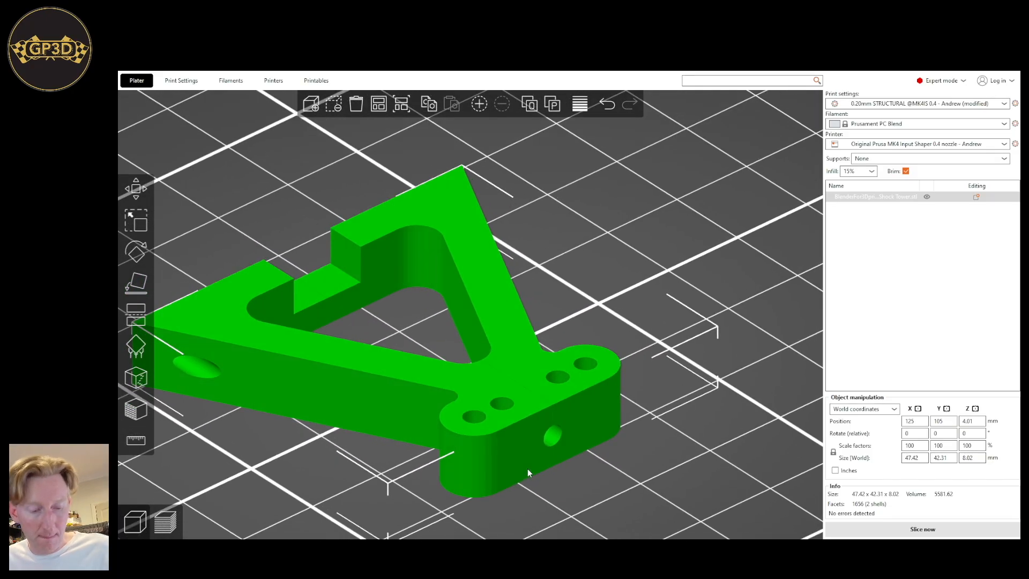
pyautogui.scroll(-3, 567, 487)
pyautogui.moveTo(567, 486)
pyautogui.mouseDown()
pyautogui.moveTo(571, 454)
pyautogui.moveTo(540, 436)
pyautogui.moveTo(539, 452)
pyautogui.moveTo(572, 470)
pyautogui.moveTo(568, 486)
pyautogui.mouseUp()
pyautogui.scroll(-8, 567, 485)
pyautogui.moveTo(478, 441); pyautogui.dragTo(497, 435)
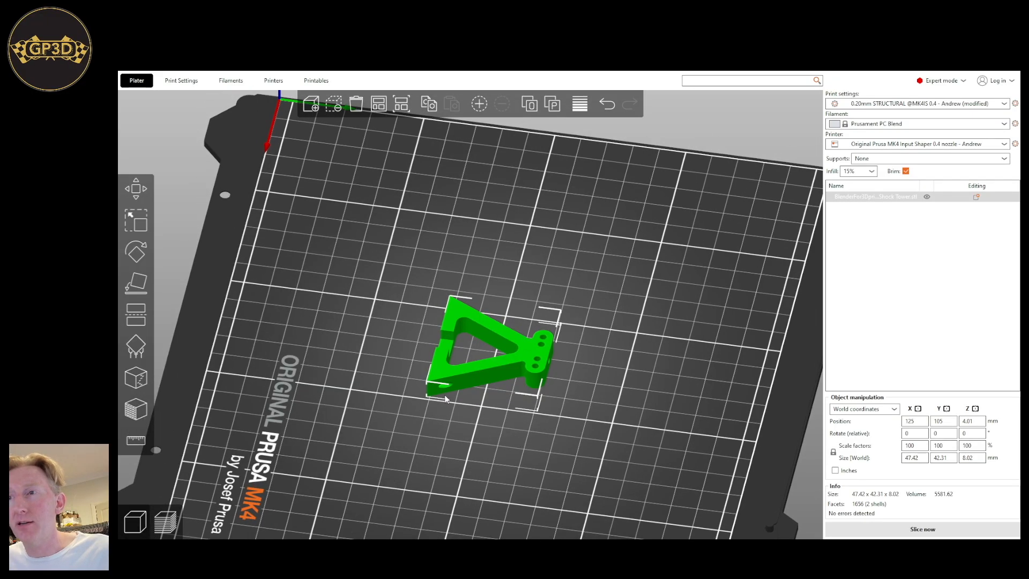
# Examine how the shock tower lies flat on the print bed, focusing on its side wall and angled mount hole.
pyautogui.scroll(2, 441, 390)
pyautogui.moveTo(519, 474); pyautogui.dragTo(528, 389, button='middle')
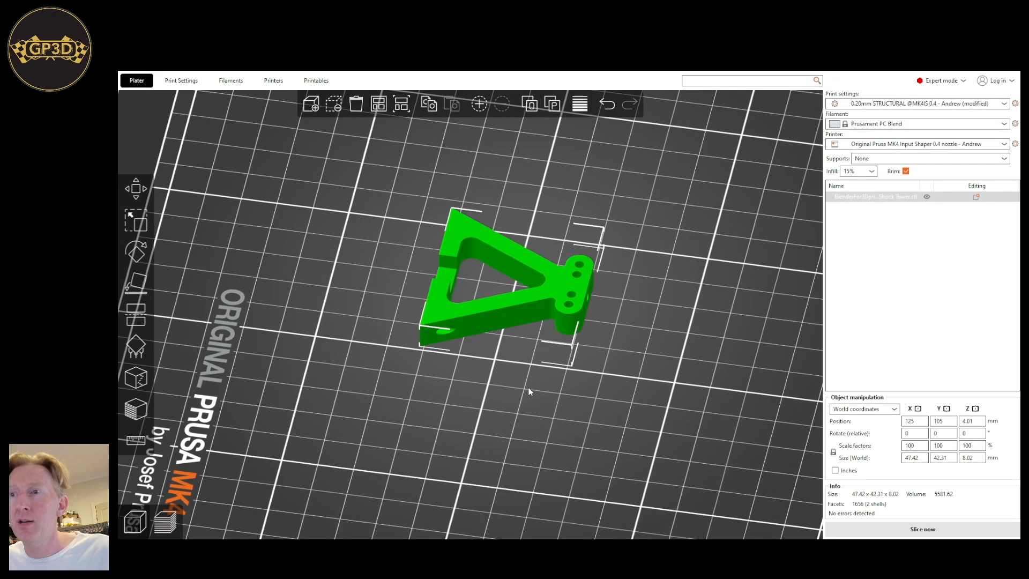
pyautogui.scroll(4, 475, 421)
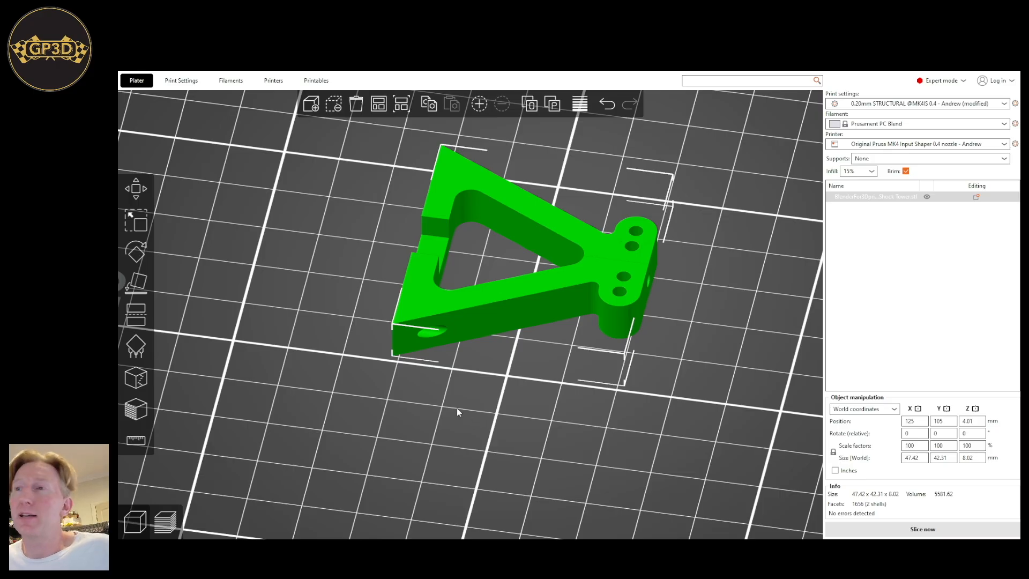
pyautogui.moveTo(455, 393); pyautogui.dragTo(474, 411, button='middle')
pyautogui.scroll(3, 467, 415)
pyautogui.moveTo(464, 442); pyautogui.dragTo(462, 428)
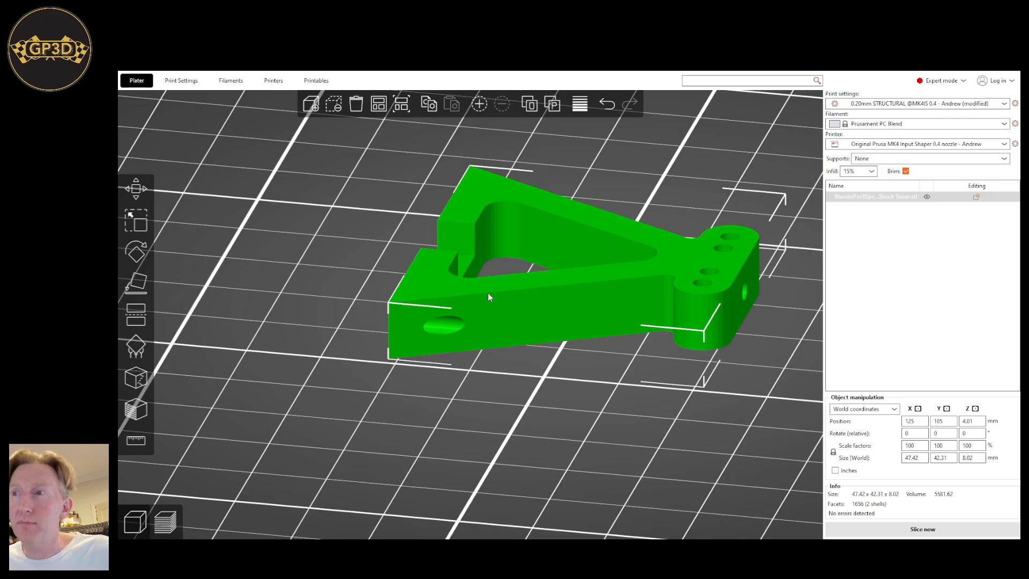
pyautogui.press('1')
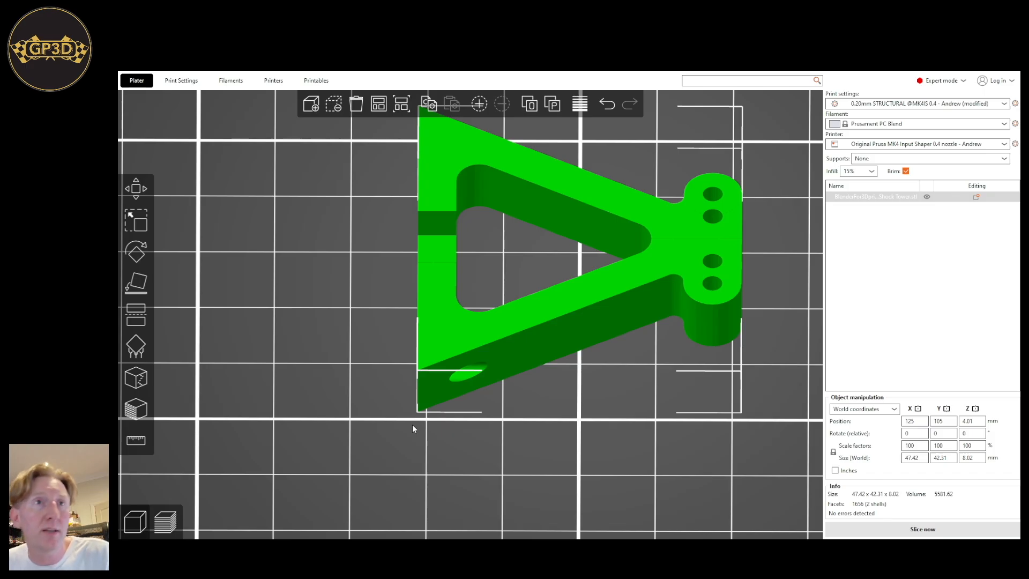
pyautogui.scroll(-3, 429, 422)
pyautogui.moveTo(431, 416); pyautogui.dragTo(436, 420)
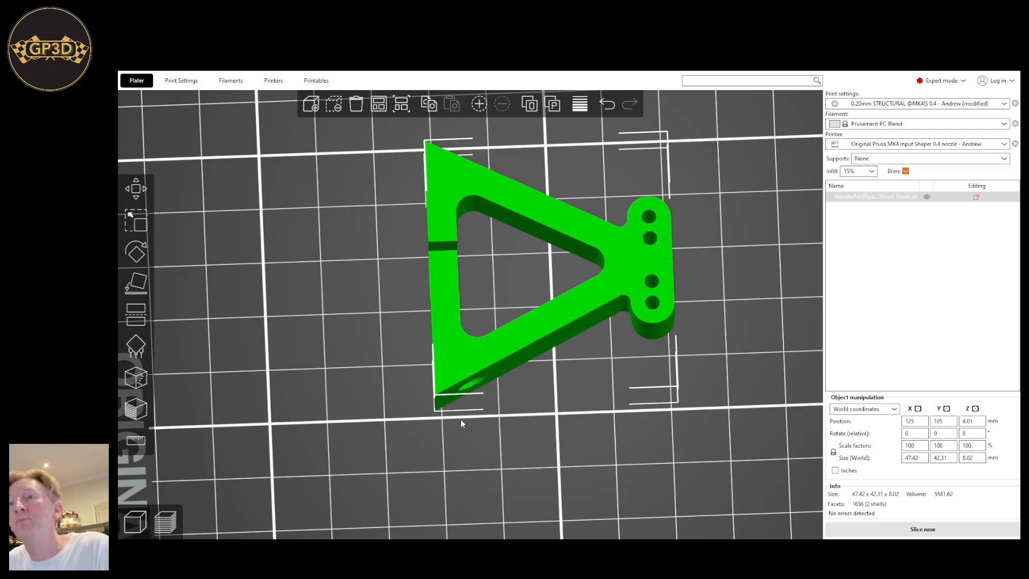
pyautogui.moveTo(513, 420); pyautogui.dragTo(488, 391)
pyautogui.scroll(4, 327, 337)
pyautogui.moveTo(370, 370); pyautogui.dragTo(385, 376)
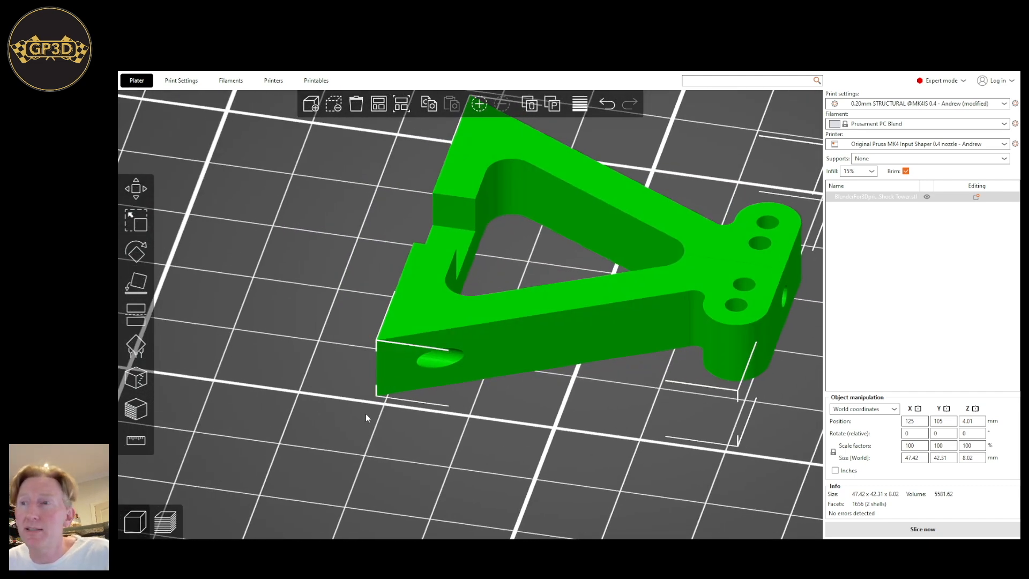
pyautogui.scroll(6, 478, 444)
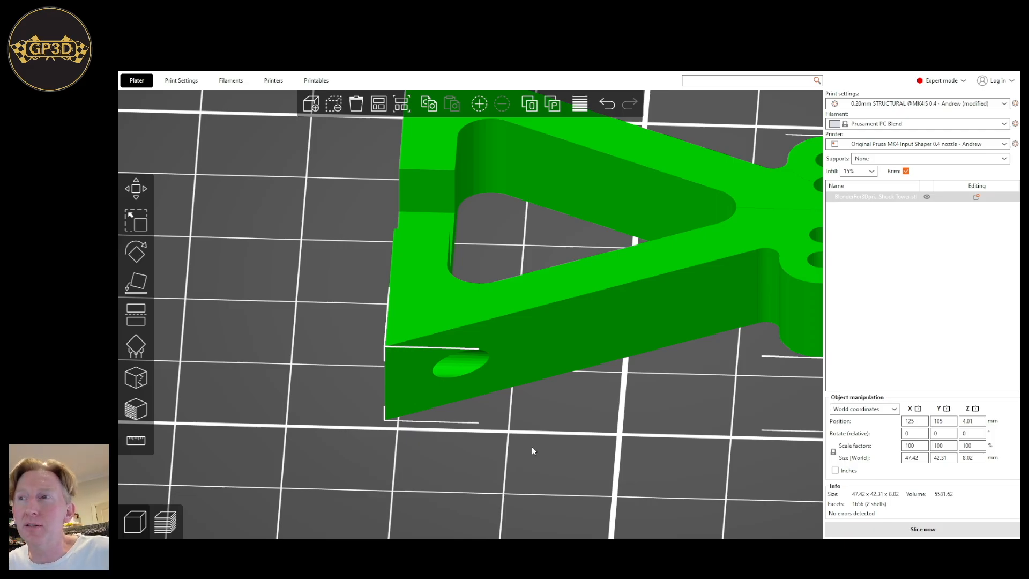
pyautogui.scroll(-4, 547, 421)
pyautogui.moveTo(578, 437); pyautogui.dragTo(525, 438, button='middle')
pyautogui.scroll(2, 523, 437)
pyautogui.moveTo(520, 435); pyautogui.dragTo(477, 425)
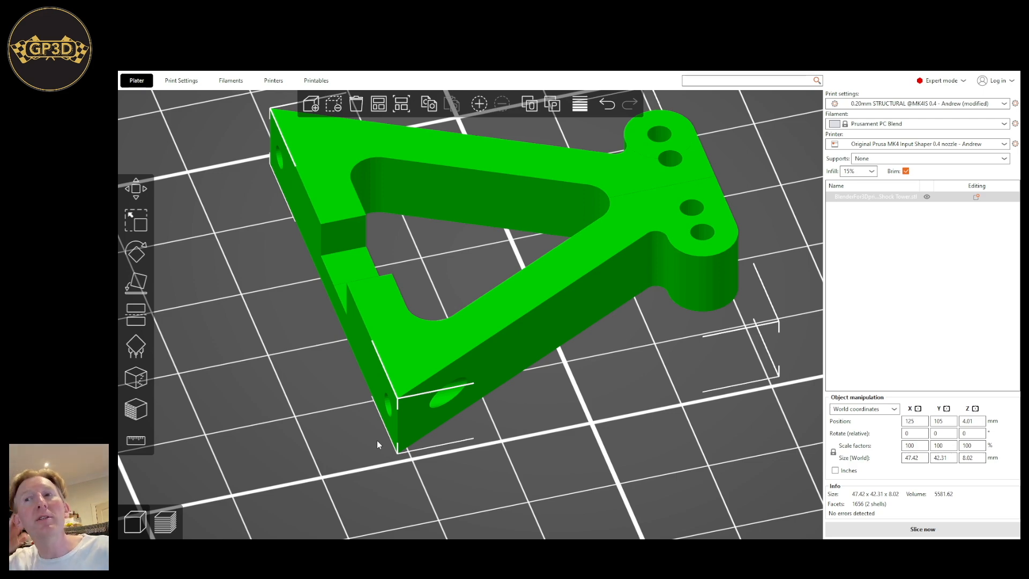
# Inspect the two mount holes in the shock tower's wide base face from low and raised viewpoints.
pyautogui.press('1')
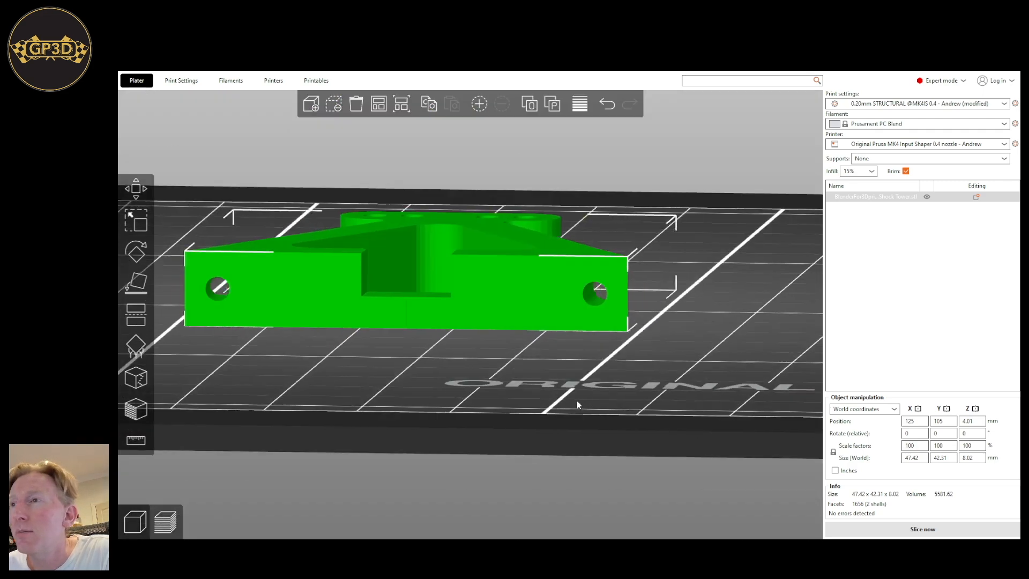
pyautogui.moveTo(579, 400); pyautogui.dragTo(526, 423)
pyautogui.scroll(-2, 474, 463)
pyautogui.scroll(4, 478, 461)
pyautogui.moveTo(461, 452); pyautogui.dragTo(481, 430, button='right')
pyautogui.scroll(-5, 551, 451)
pyautogui.moveTo(370, 427); pyautogui.dragTo(374, 426)
pyautogui.moveTo(562, 458); pyautogui.dragTo(542, 439)
# Rotate the shock tower 45° about the X axis on the print bed.
pyautogui.scroll(-8, 536, 332)
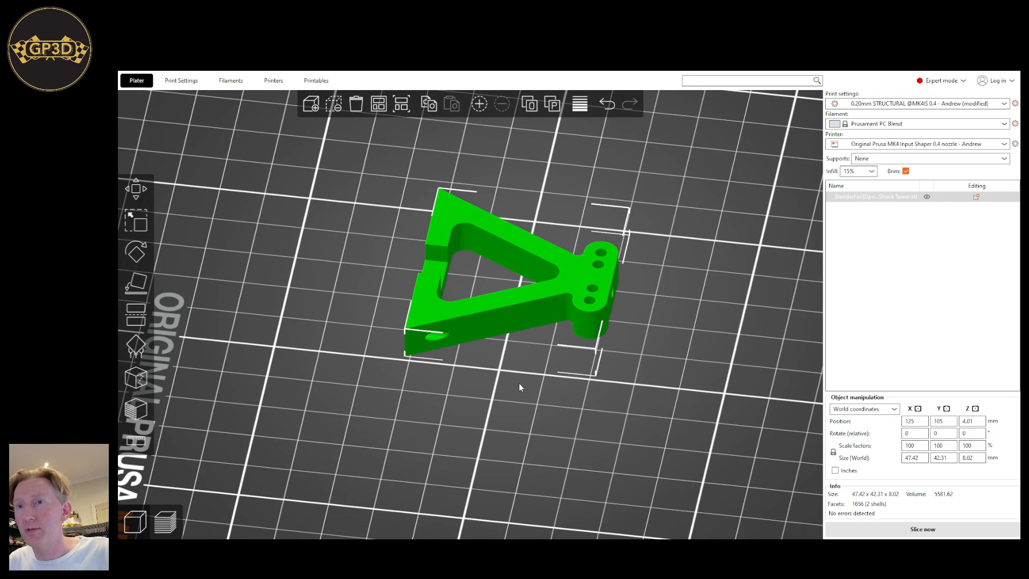
pyautogui.moveTo(516, 410); pyautogui.dragTo(521, 420, button='right')
pyautogui.scroll(2, 522, 419)
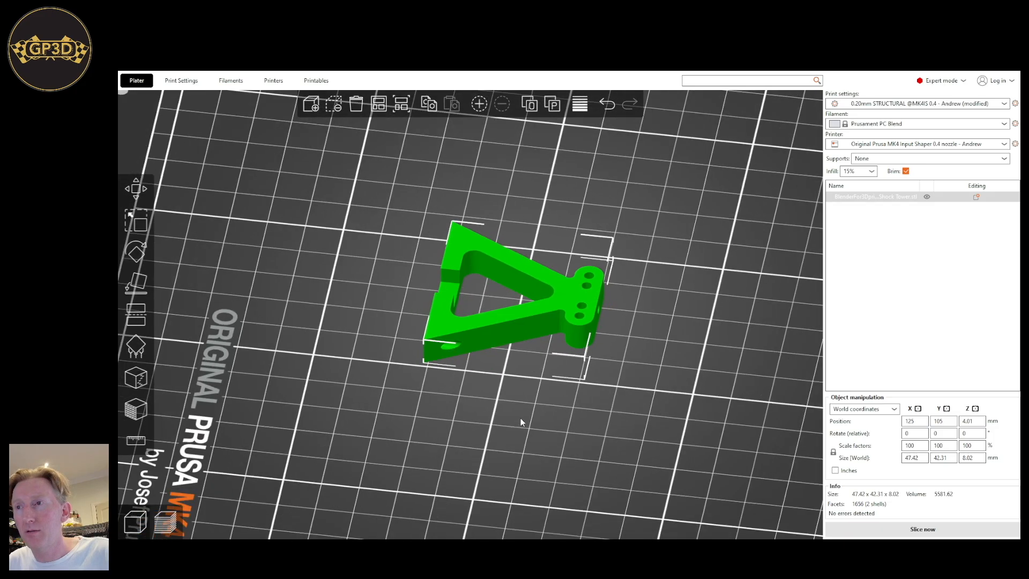
pyautogui.click(913, 432)
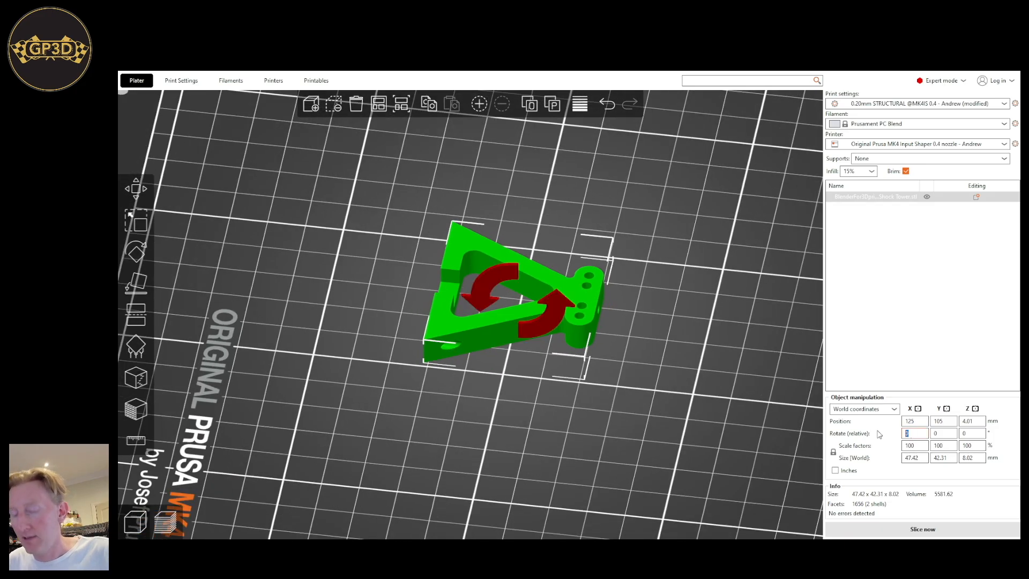
pyautogui.write('45')
pyautogui.press('Return')
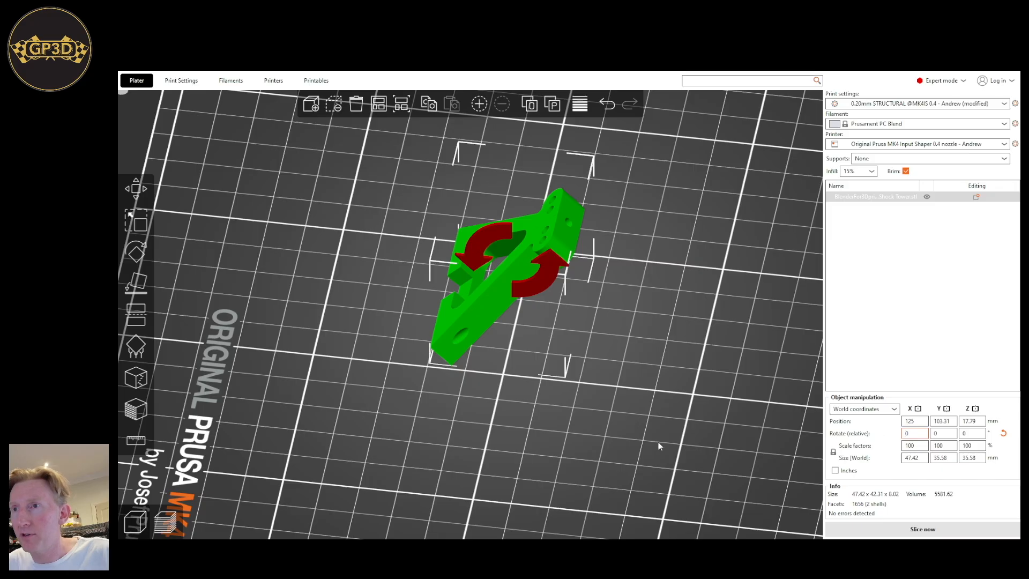
# Slice the tilted shock tower with the current print settings.
pyautogui.scroll(3, 474, 465)
pyautogui.moveTo(475, 462); pyautogui.dragTo(494, 420)
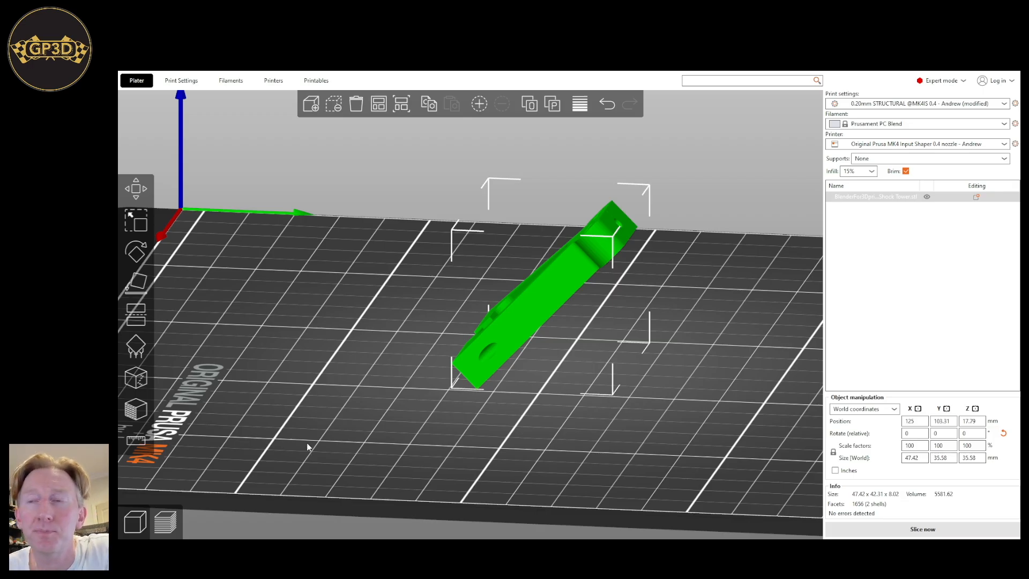
pyautogui.moveTo(532, 433); pyautogui.dragTo(523, 490)
pyautogui.moveTo(500, 442); pyautogui.dragTo(498, 446)
pyautogui.click(860, 526)
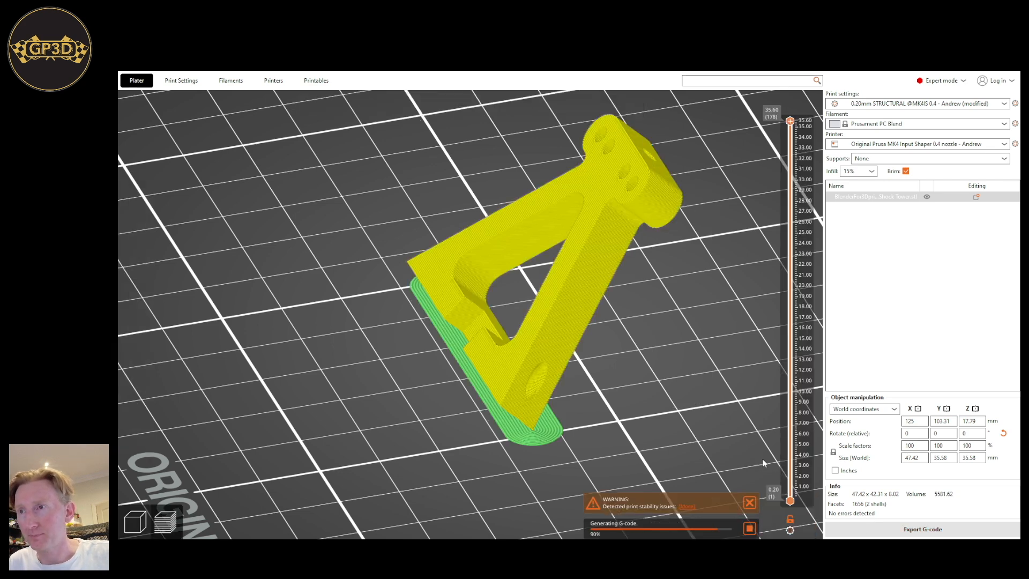
pyautogui.moveTo(587, 412); pyautogui.dragTo(575, 416)
pyautogui.scroll(2, 574, 416)
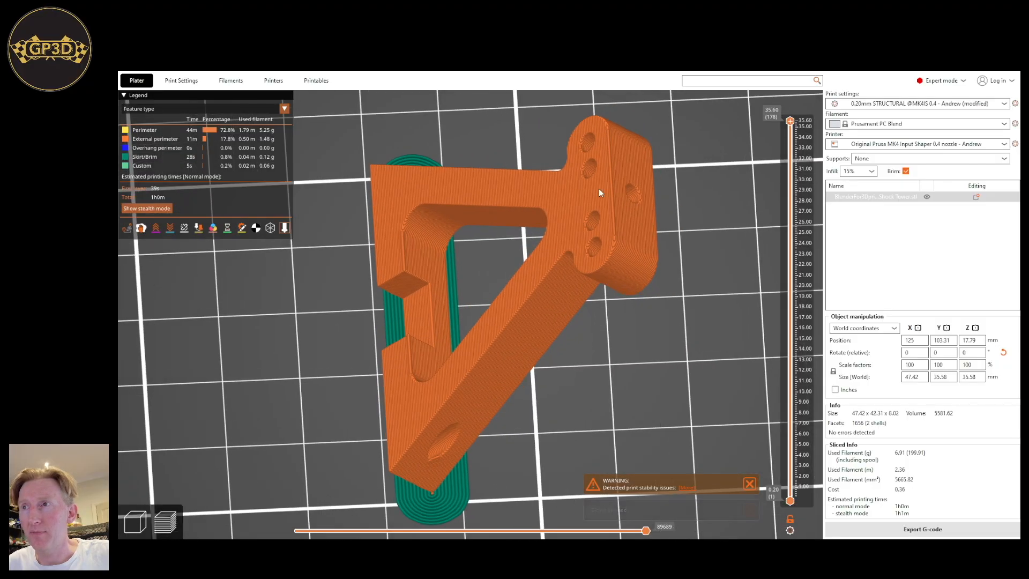
# Inspect the sliced shock tower from above, from below along its brim contact line, and from the side.
pyautogui.moveTo(604, 403); pyautogui.dragTo(476, 390)
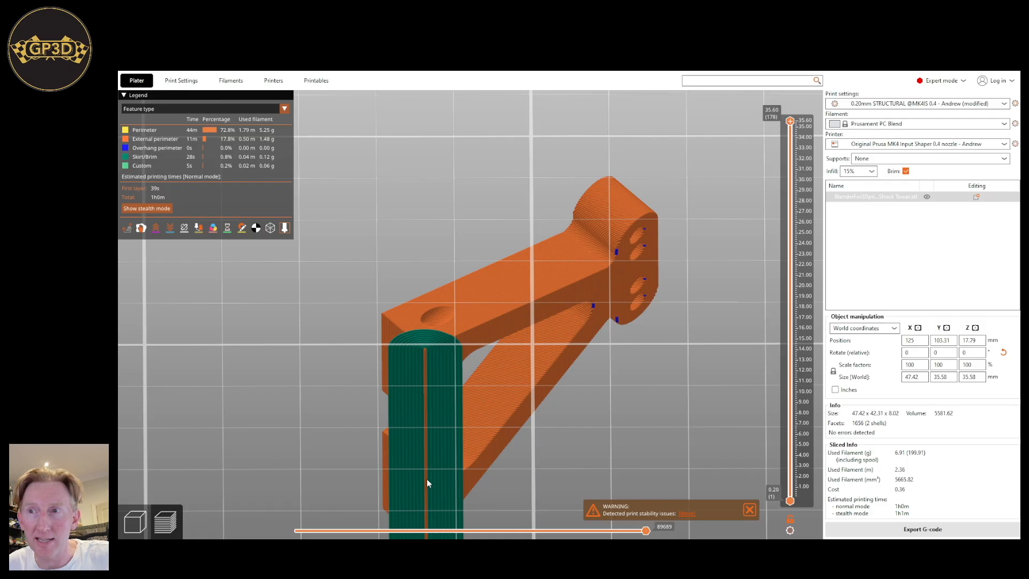
pyautogui.moveTo(588, 395); pyautogui.dragTo(588, 443)
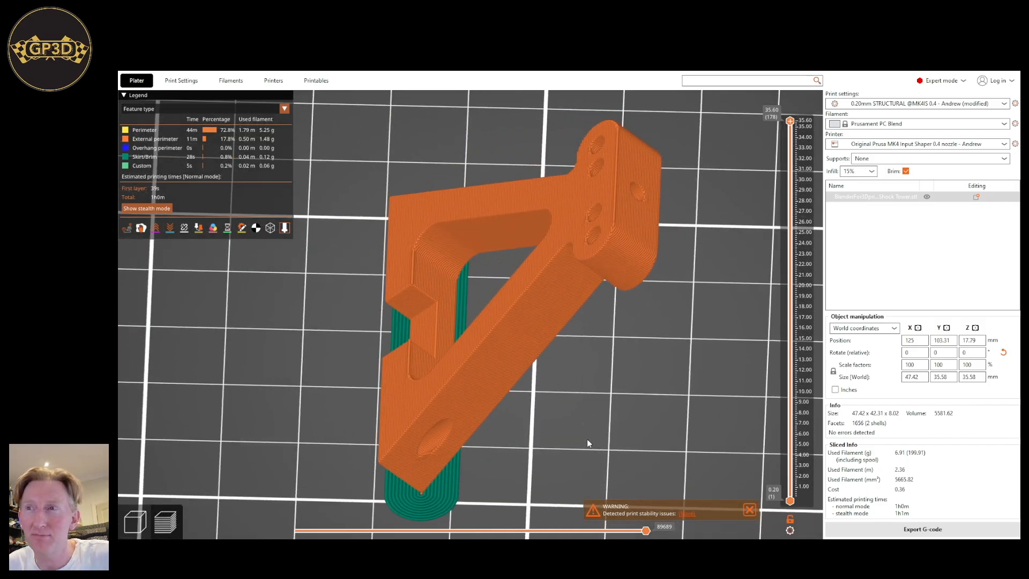
pyautogui.moveTo(580, 392); pyautogui.dragTo(641, 424)
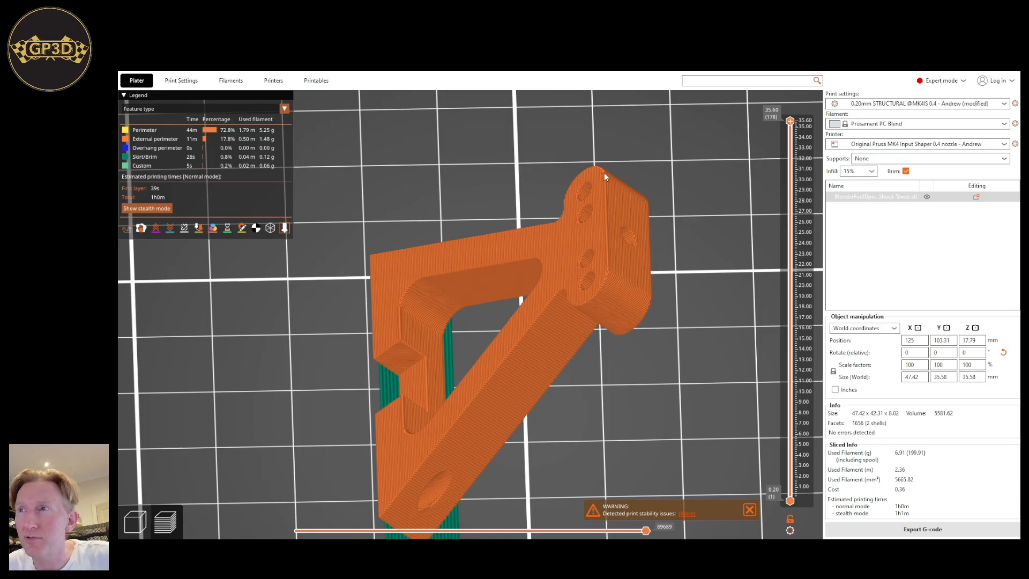
pyautogui.moveTo(603, 173); pyautogui.dragTo(605, 204)
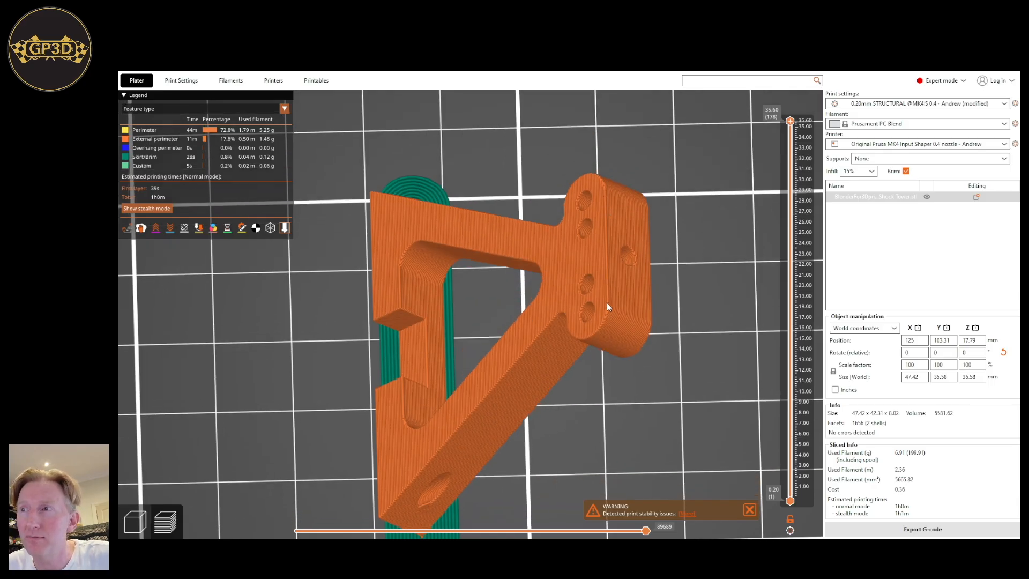
pyautogui.moveTo(604, 374); pyautogui.dragTo(683, 311)
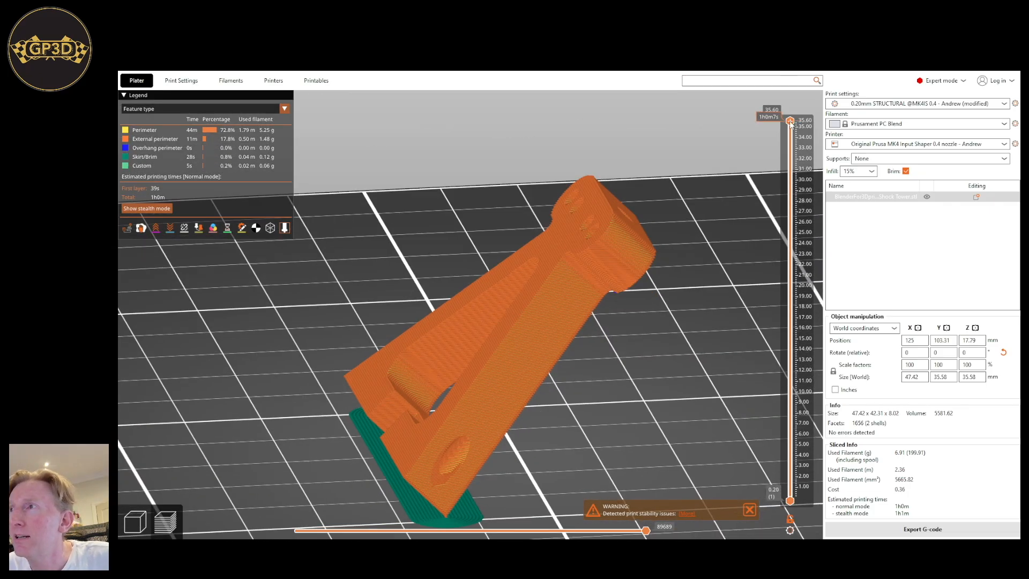
# Preview the uppermost layers of the shock tower's head close up, down to 34.20 mm and back to the full 35.60 mm.
pyautogui.scroll(-1, 790, 122)
pyautogui.scroll(5, 625, 310)
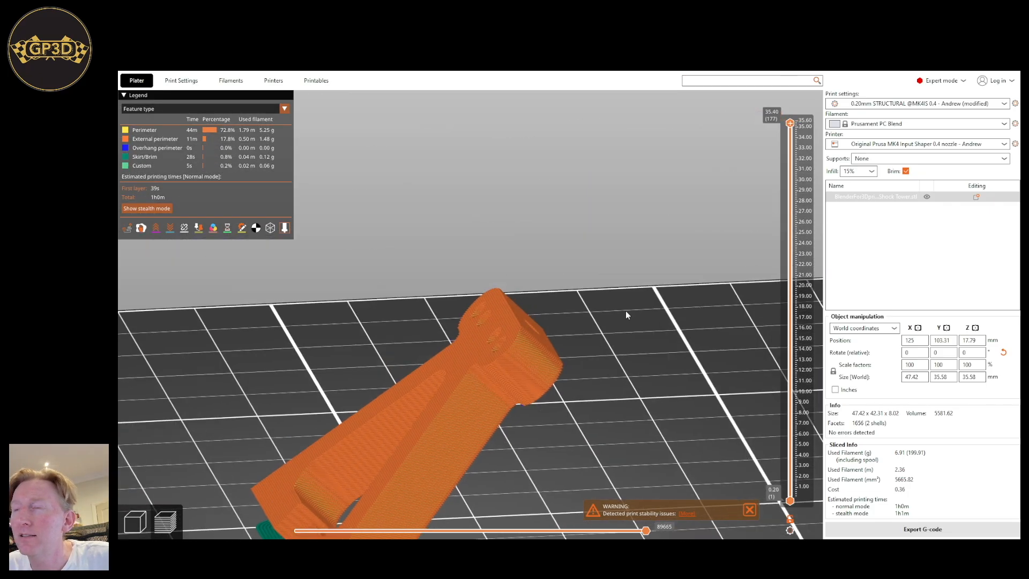
pyautogui.moveTo(624, 312)
pyautogui.mouseDown()
pyautogui.moveTo(599, 302)
pyautogui.moveTo(626, 314)
pyautogui.mouseUp()
pyautogui.scroll(4, 626, 313)
pyautogui.scroll(1, 791, 122)
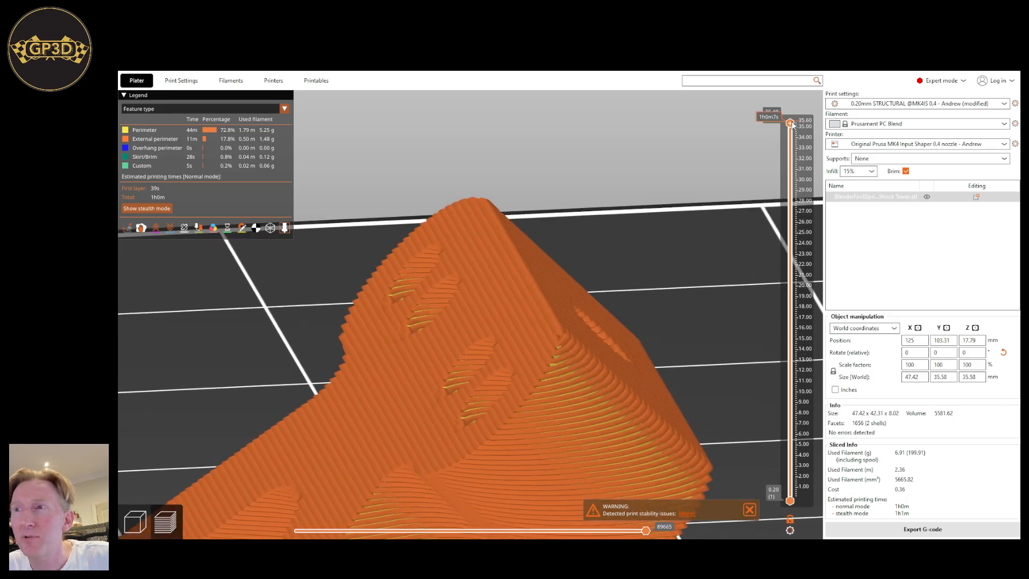
pyautogui.scroll(-3, 792, 124)
pyautogui.scroll(-8, 792, 125)
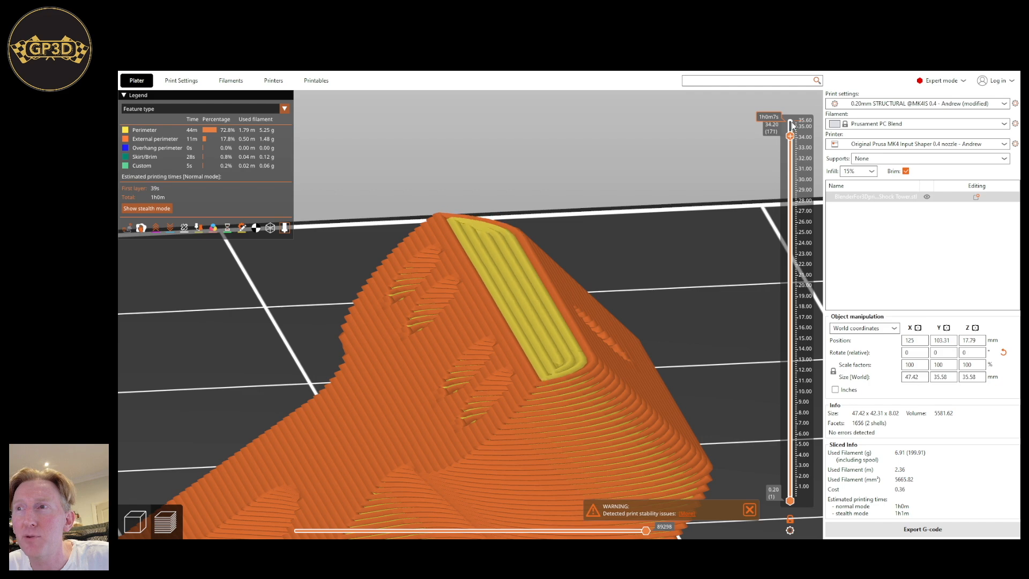
pyautogui.scroll(11, 791, 125)
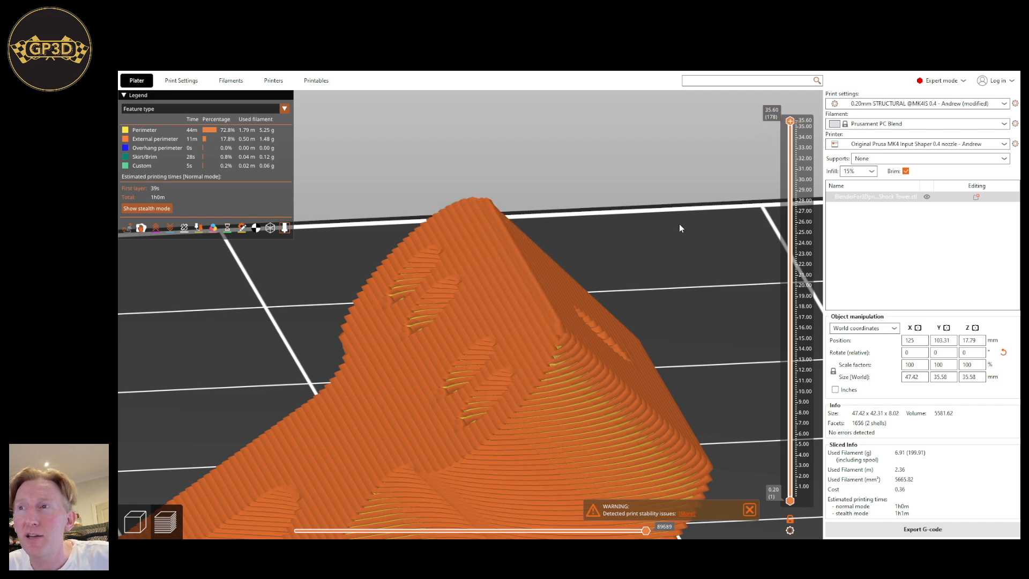
# Preview the layers up to 29.80 mm and examine the cross-section through the row of holes in the head.
pyautogui.scroll(-4, 676, 223)
pyautogui.moveTo(668, 232); pyautogui.dragTo(601, 349)
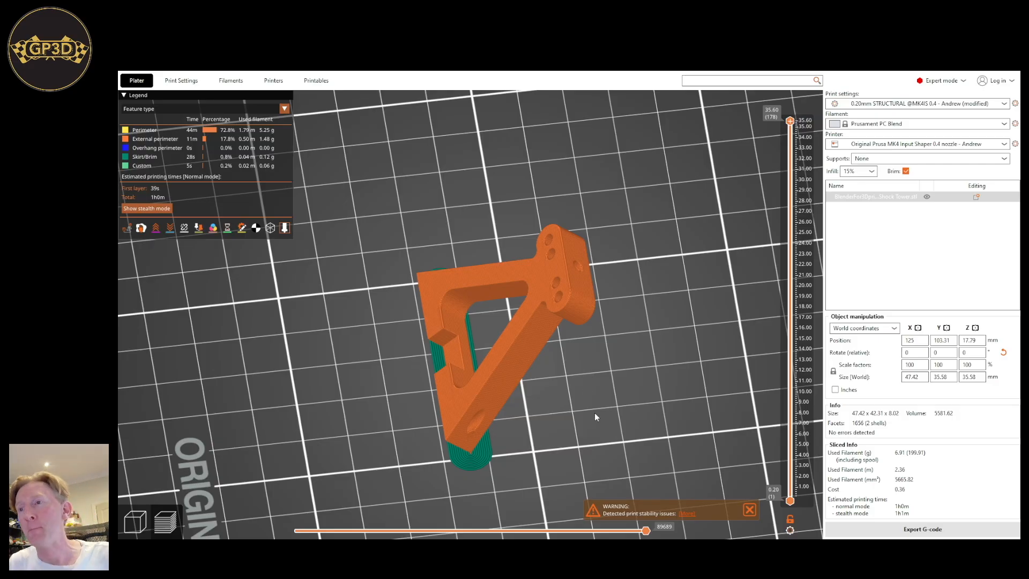
pyautogui.scroll(3, 595, 412)
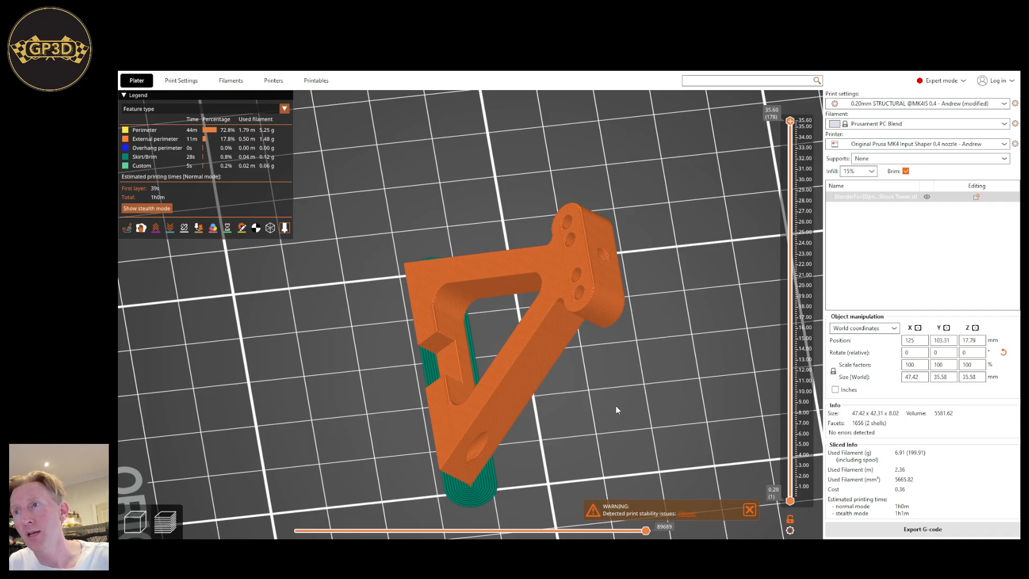
pyautogui.moveTo(615, 354); pyautogui.dragTo(610, 352)
pyautogui.moveTo(790, 122); pyautogui.dragTo(790, 183)
pyautogui.moveTo(664, 355); pyautogui.dragTo(634, 367)
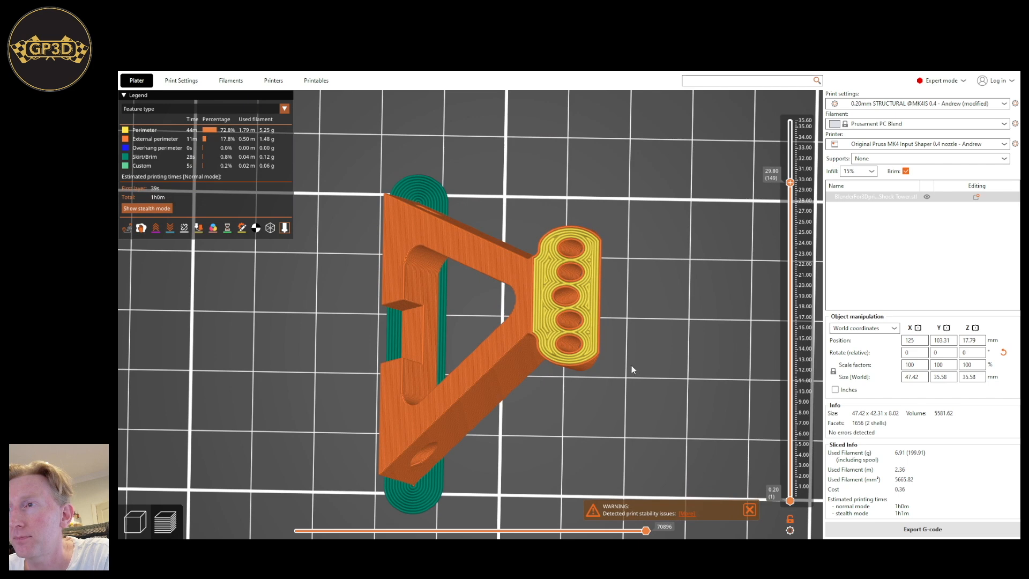
pyautogui.moveTo(520, 448); pyautogui.dragTo(626, 357, button='right')
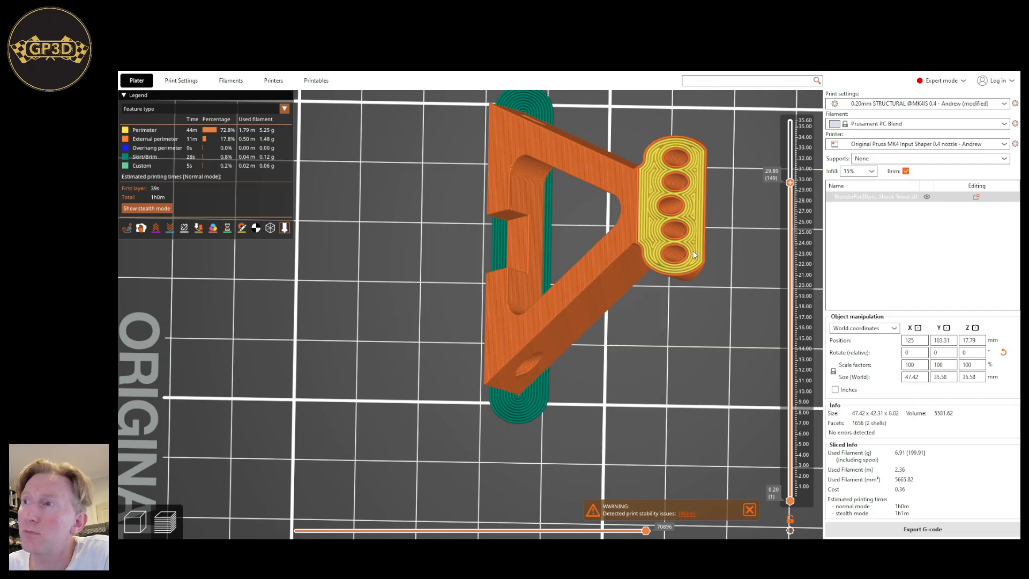
pyautogui.moveTo(682, 305); pyautogui.dragTo(603, 383)
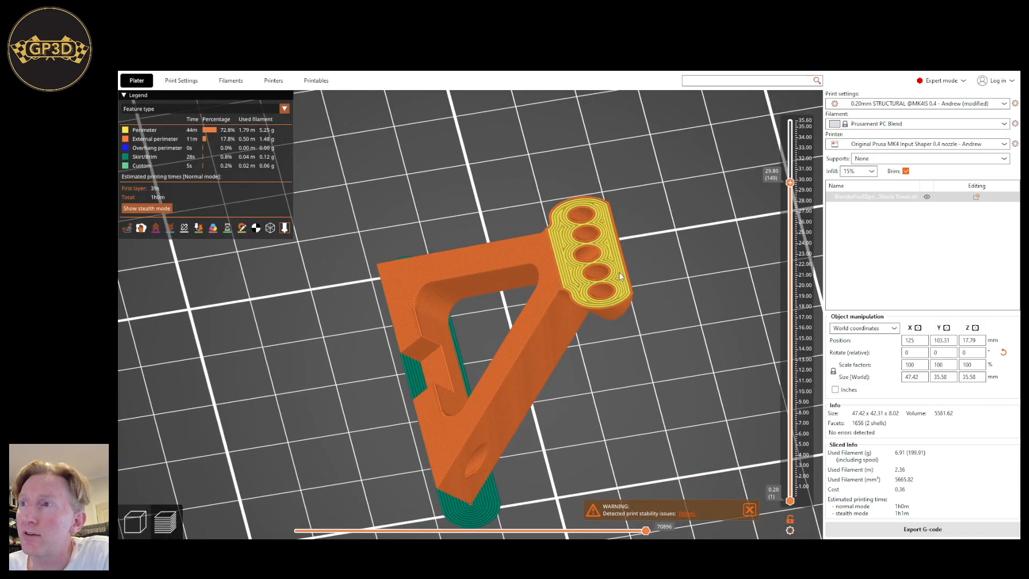
pyautogui.scroll(-3, 609, 290)
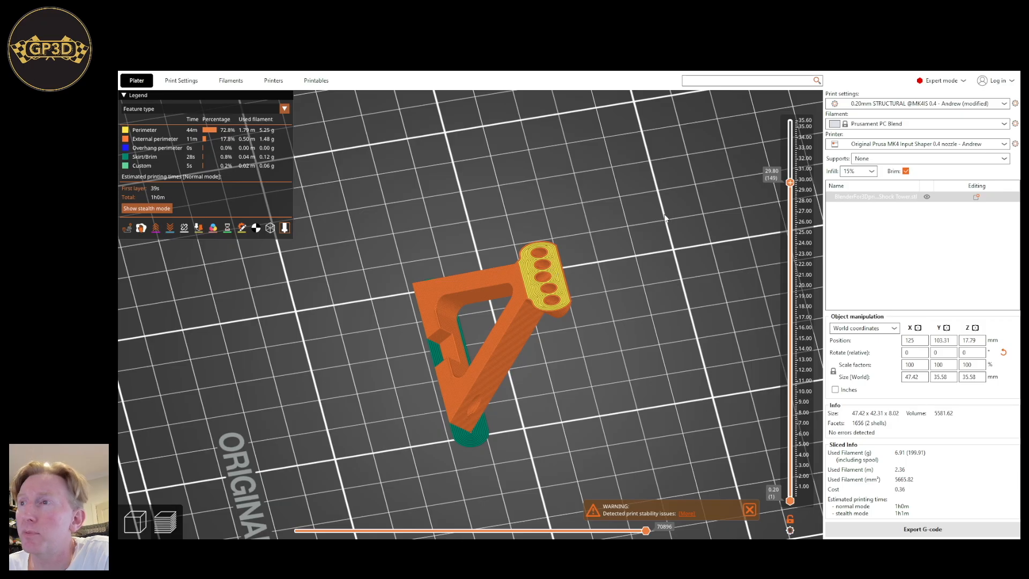
# Preview the layers up to 4.80 mm and examine the base mount hole close up from the side and above.
pyautogui.moveTo(790, 182); pyautogui.dragTo(718, 447)
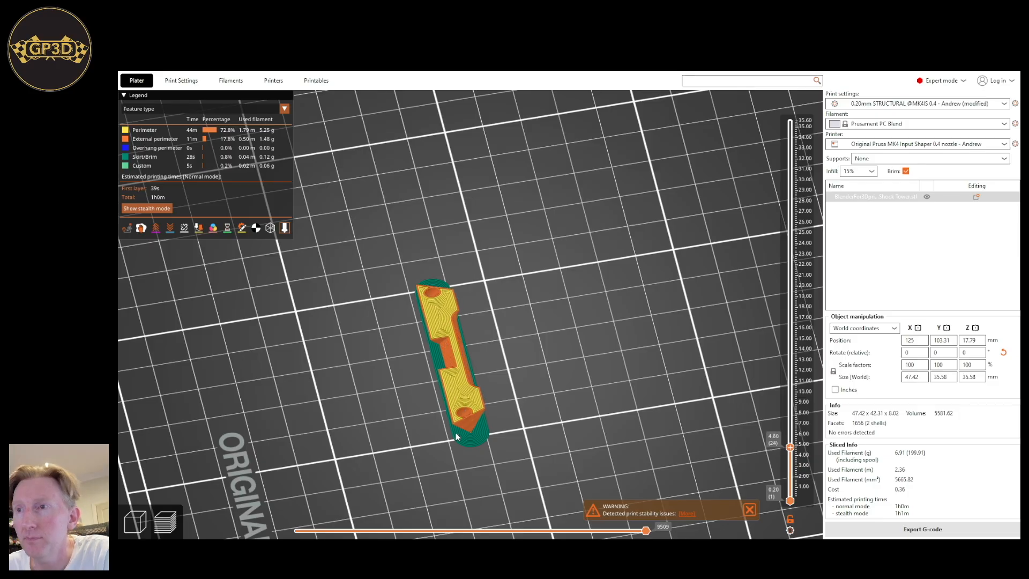
pyautogui.scroll(2, 559, 445)
pyautogui.moveTo(558, 446); pyautogui.dragTo(558, 313, button='middle')
pyautogui.moveTo(560, 317)
pyautogui.mouseDown()
pyautogui.moveTo(526, 335)
pyautogui.moveTo(548, 321)
pyautogui.mouseUp()
pyautogui.scroll(4, 547, 321)
pyautogui.moveTo(410, 342); pyautogui.dragTo(528, 281, button='middle')
pyautogui.scroll(5, 550, 316)
pyautogui.moveTo(579, 292); pyautogui.dragTo(555, 293)
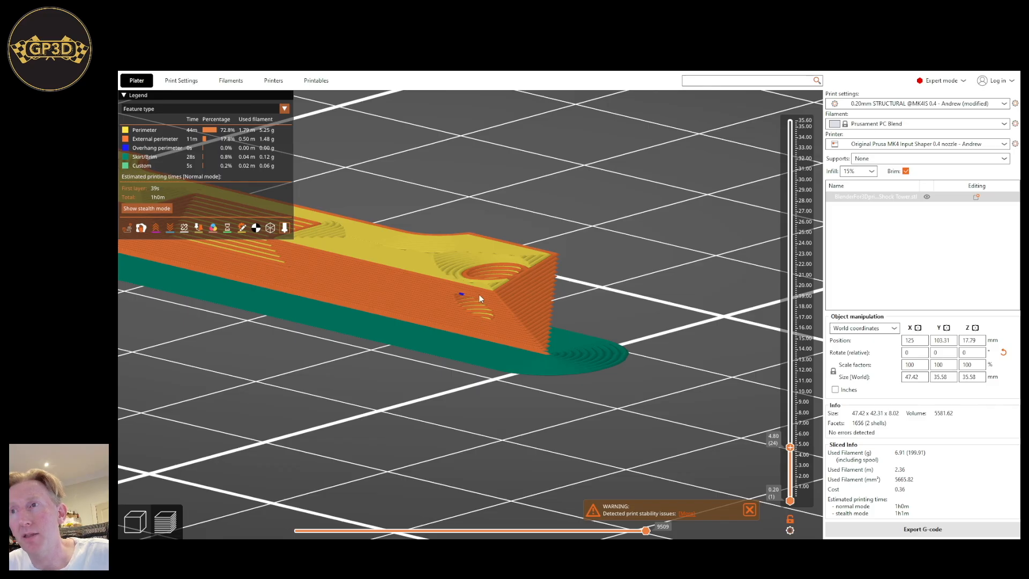
pyautogui.moveTo(489, 281); pyautogui.dragTo(499, 407)
pyautogui.scroll(5, 528, 398)
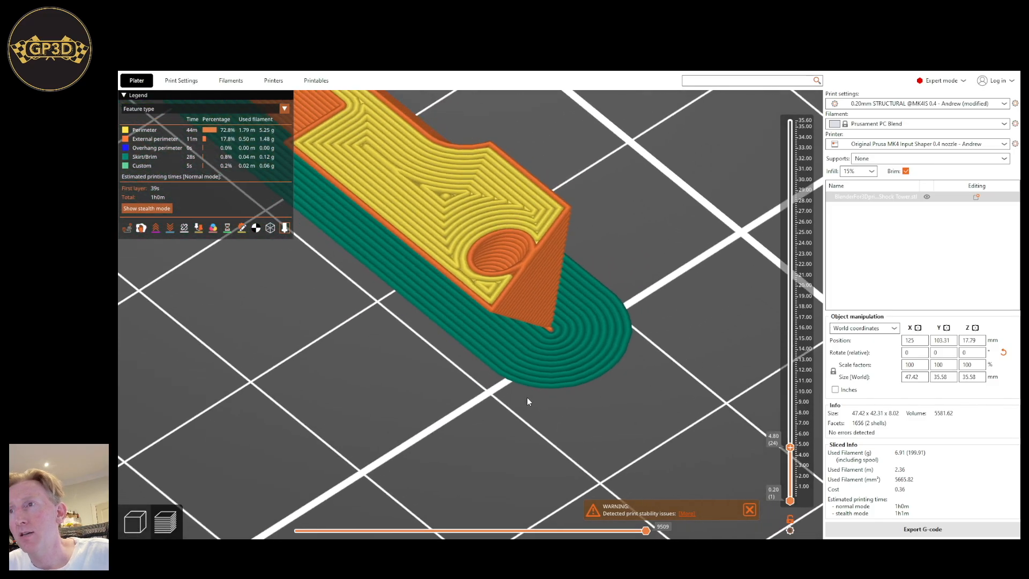
# Preview the base end up to 11.60 mm, and compare it with the cut through the mount hole at 4.40 mm.
pyautogui.moveTo(790, 447); pyautogui.dragTo(780, 380)
pyautogui.moveTo(687, 398); pyautogui.dragTo(632, 400)
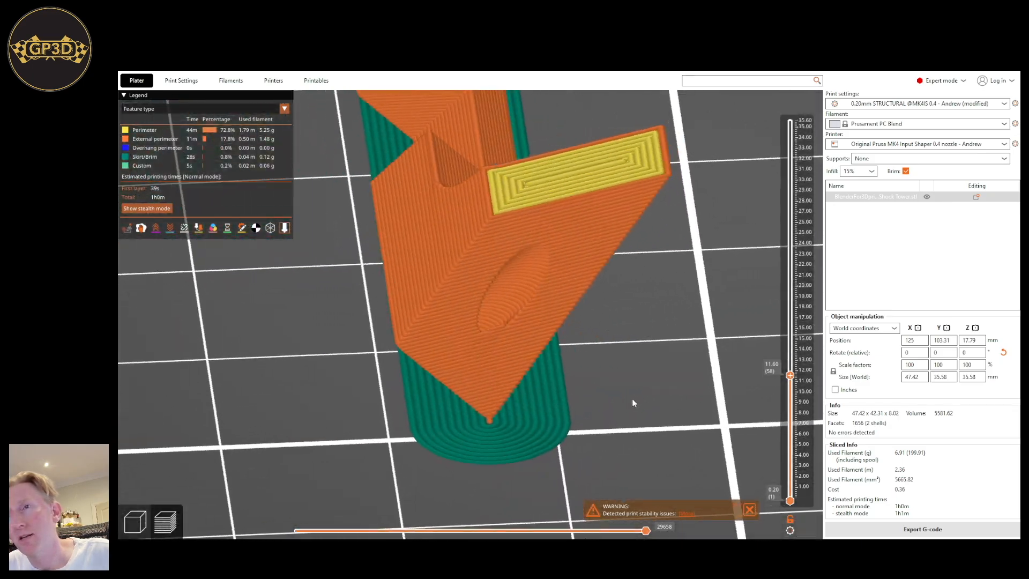
pyautogui.moveTo(789, 377); pyautogui.dragTo(768, 451)
pyautogui.moveTo(621, 469); pyautogui.dragTo(657, 426)
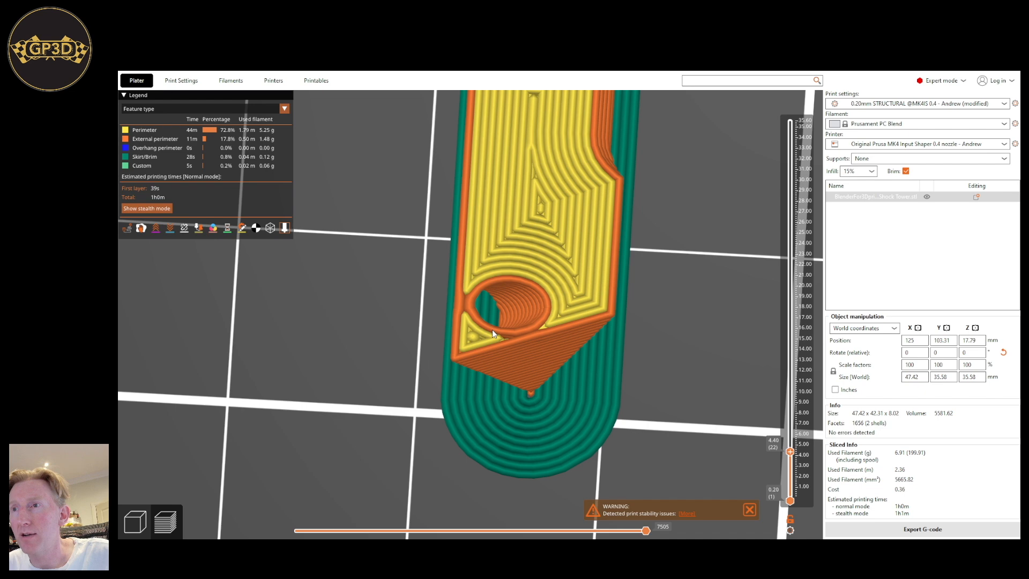
# Step the layer preview through the base mount hole at 3.00, 4.20, 4.40 and 5.20 mm.
pyautogui.moveTo(788, 452)
pyautogui.mouseDown()
pyautogui.moveTo(786, 477)
pyautogui.moveTo(786, 457)
pyautogui.moveTo(787, 468)
pyautogui.mouseUp()
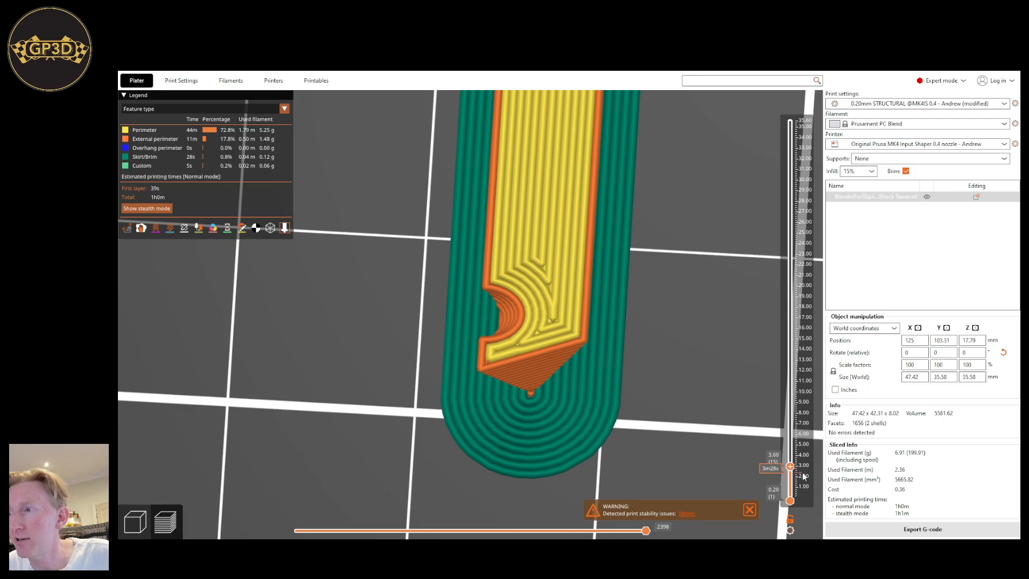
pyautogui.moveTo(790, 466); pyautogui.dragTo(791, 456)
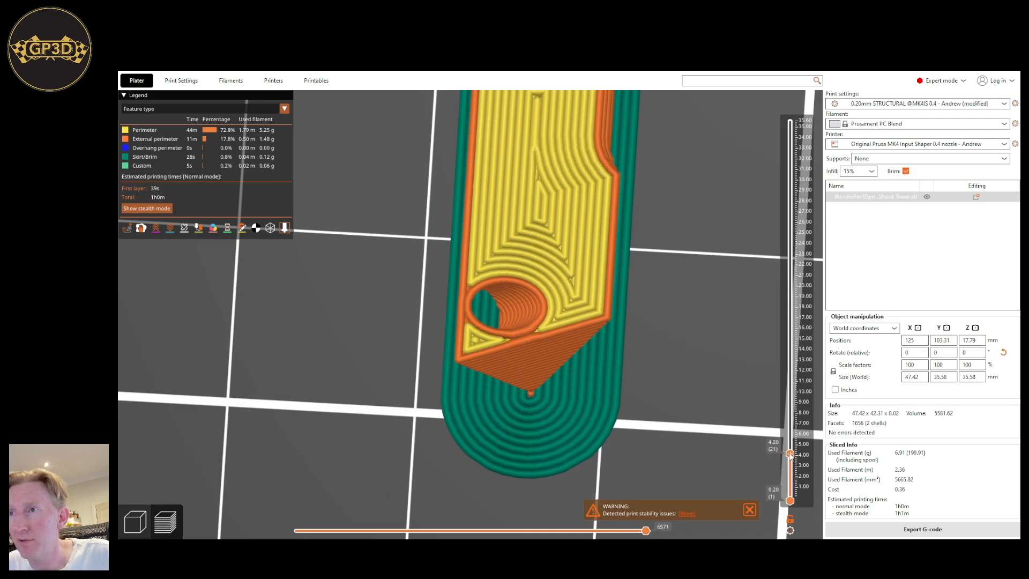
pyautogui.moveTo(790, 455); pyautogui.dragTo(790, 453)
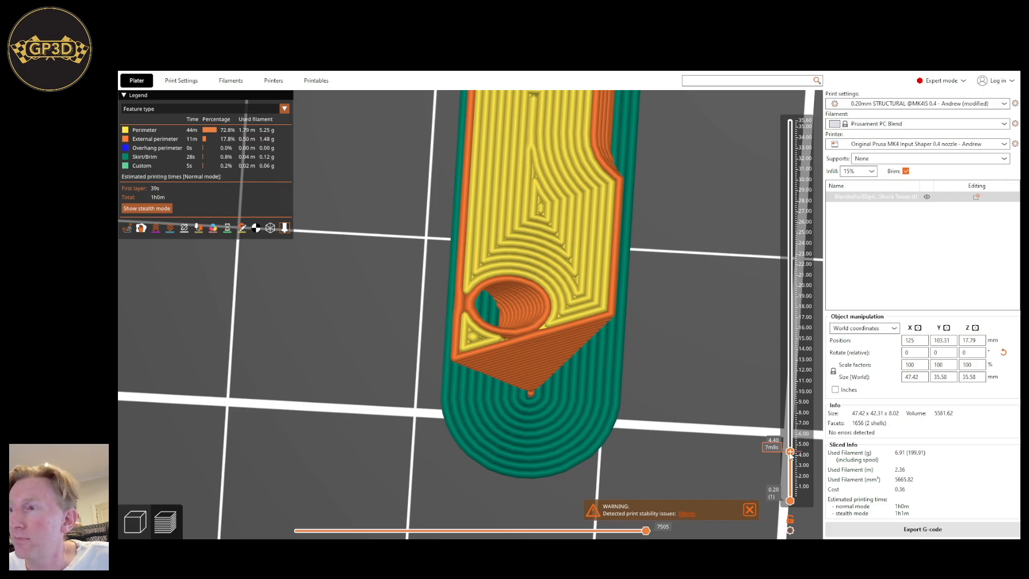
pyautogui.moveTo(792, 456); pyautogui.dragTo(790, 444)
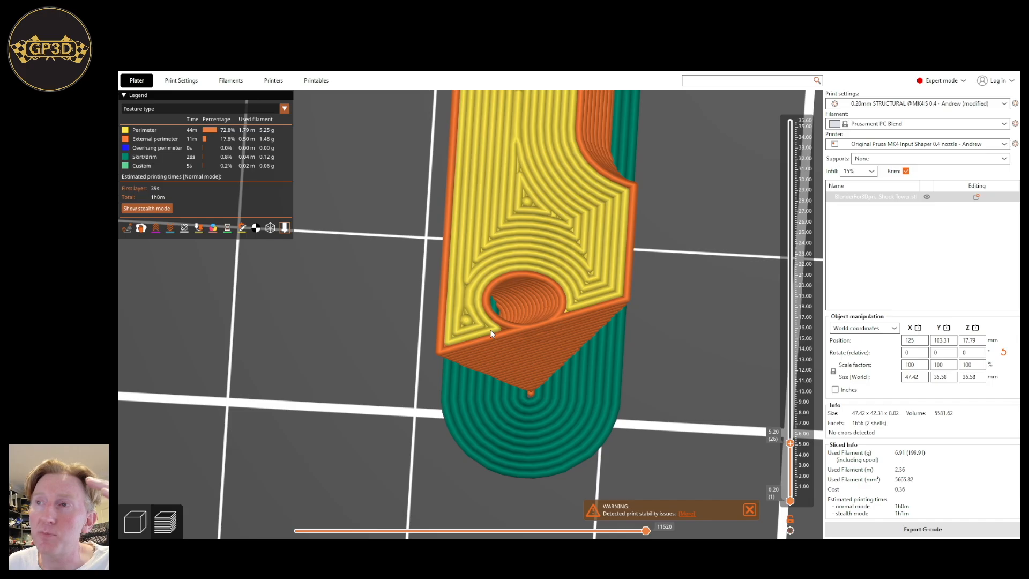
# Examine the whole base section at the 5.20 mm layer, including both mount holes, from several angles.
pyautogui.scroll(-9, 497, 320)
pyautogui.moveTo(547, 348); pyautogui.dragTo(532, 401, button='right')
pyautogui.scroll(2, 532, 401)
pyautogui.moveTo(532, 404); pyautogui.dragTo(552, 298)
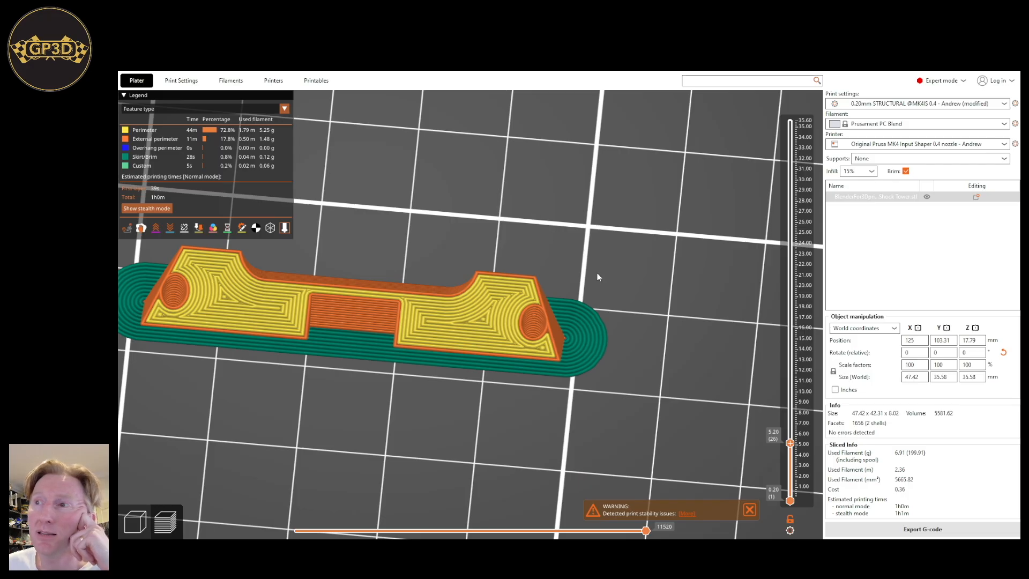
pyautogui.moveTo(651, 340); pyautogui.dragTo(525, 382)
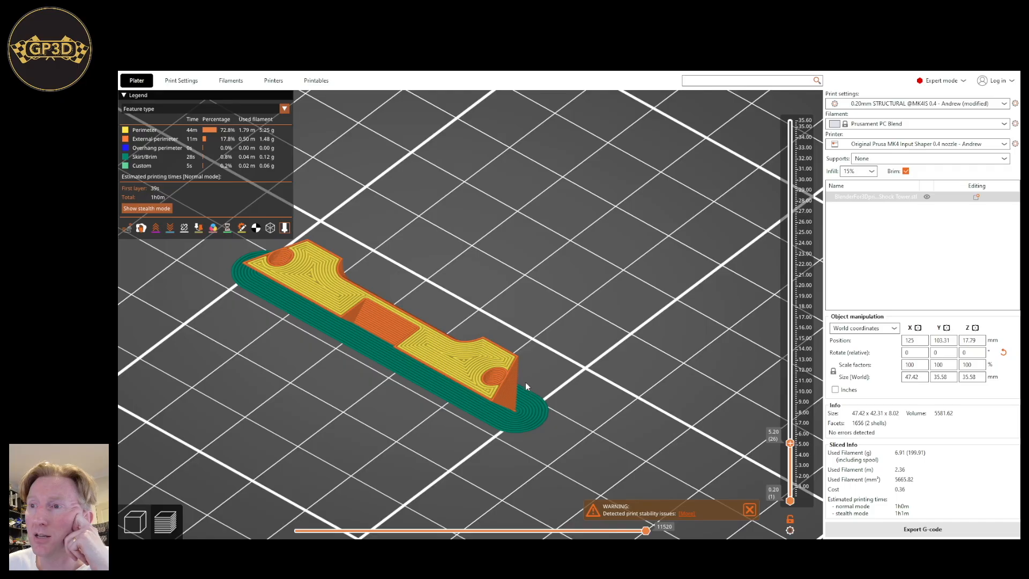
# Restore the preview to the full 35.60 mm height and inspect the narrow contact line within the brim from below.
pyautogui.scroll(-5, 606, 366)
pyautogui.moveTo(790, 443); pyautogui.dragTo(790, 121)
pyautogui.moveTo(652, 388); pyautogui.dragTo(499, 277)
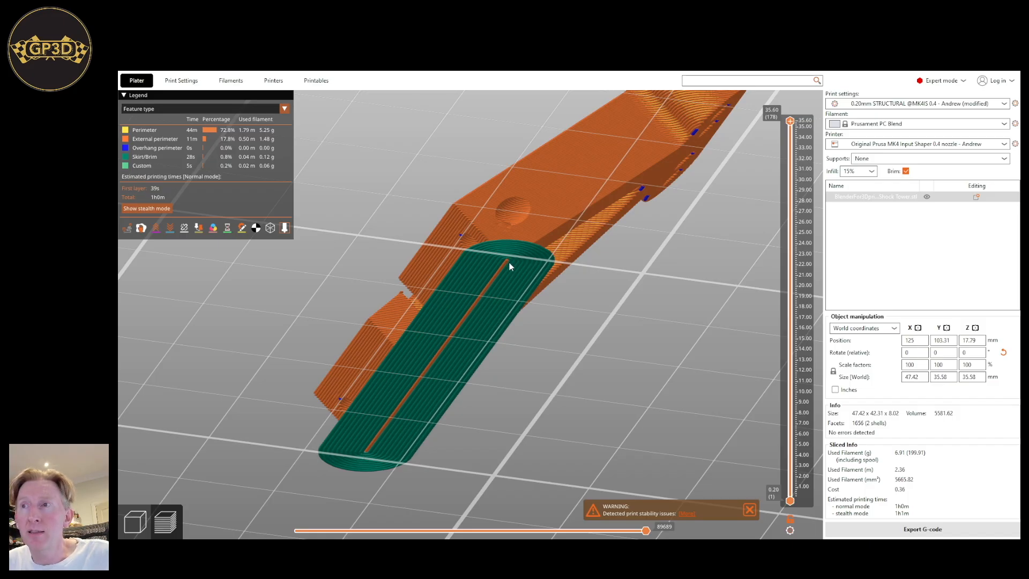
pyautogui.moveTo(590, 330); pyautogui.dragTo(584, 361)
# Preview only the first layer at 0.20 mm, and raise the preview to 1.00 mm to examine how the base edge widens.
pyautogui.moveTo(789, 121); pyautogui.dragTo(790, 497)
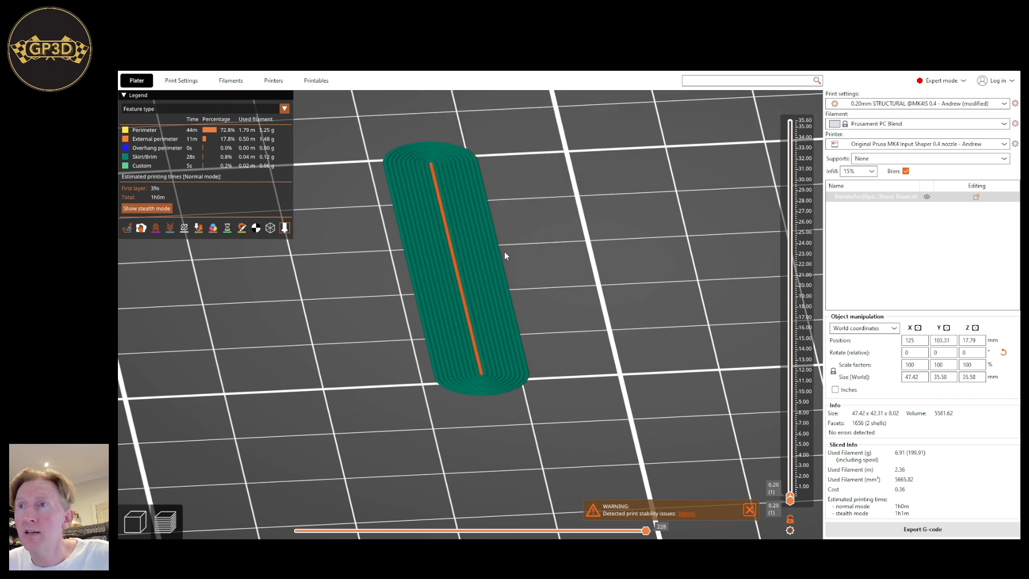
pyautogui.moveTo(505, 252); pyautogui.dragTo(488, 330, button='right')
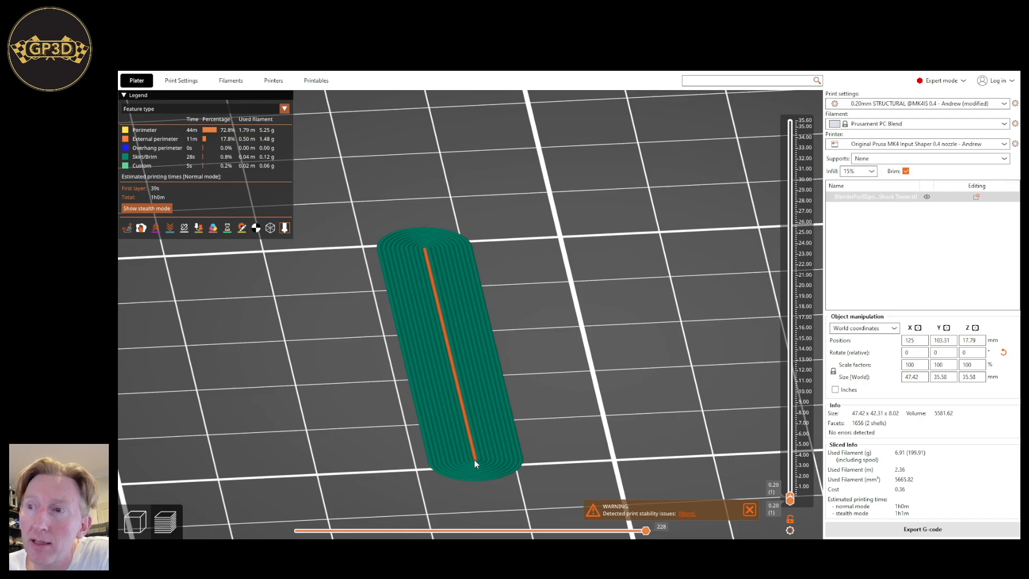
pyautogui.moveTo(790, 498)
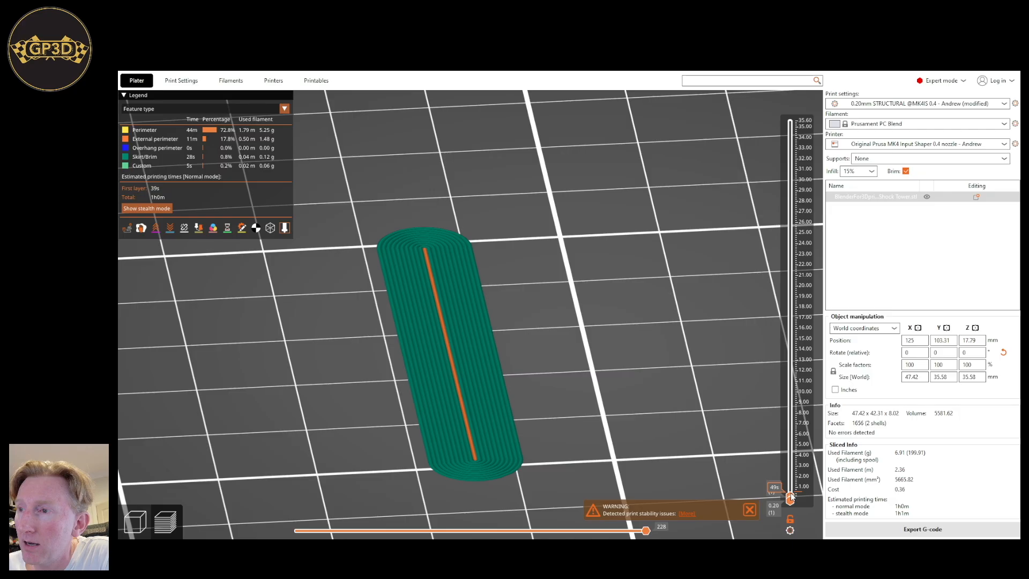
pyautogui.moveTo(790, 498); pyautogui.dragTo(792, 491)
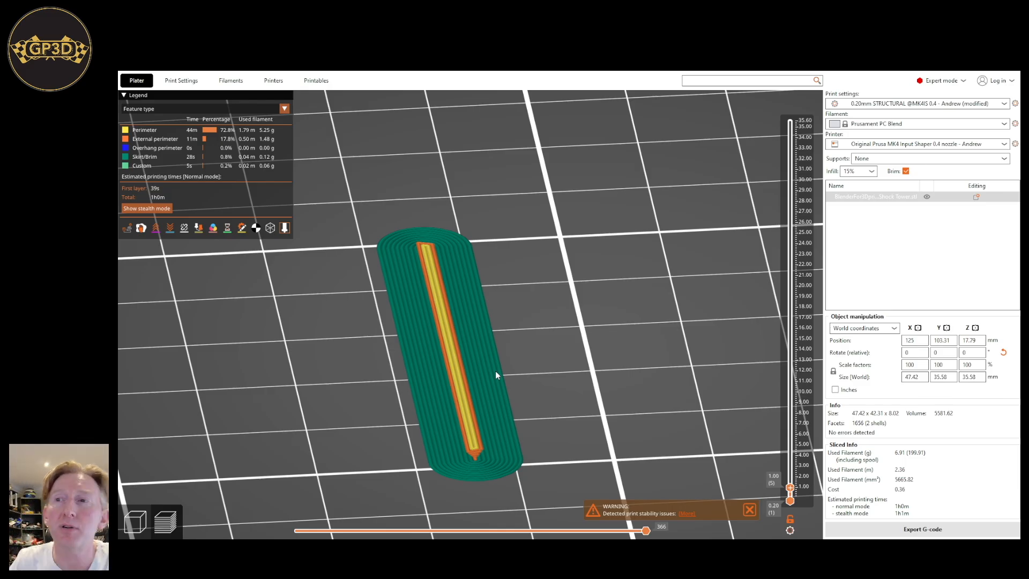
pyautogui.moveTo(494, 410); pyautogui.dragTo(531, 468)
pyautogui.scroll(4, 455, 439)
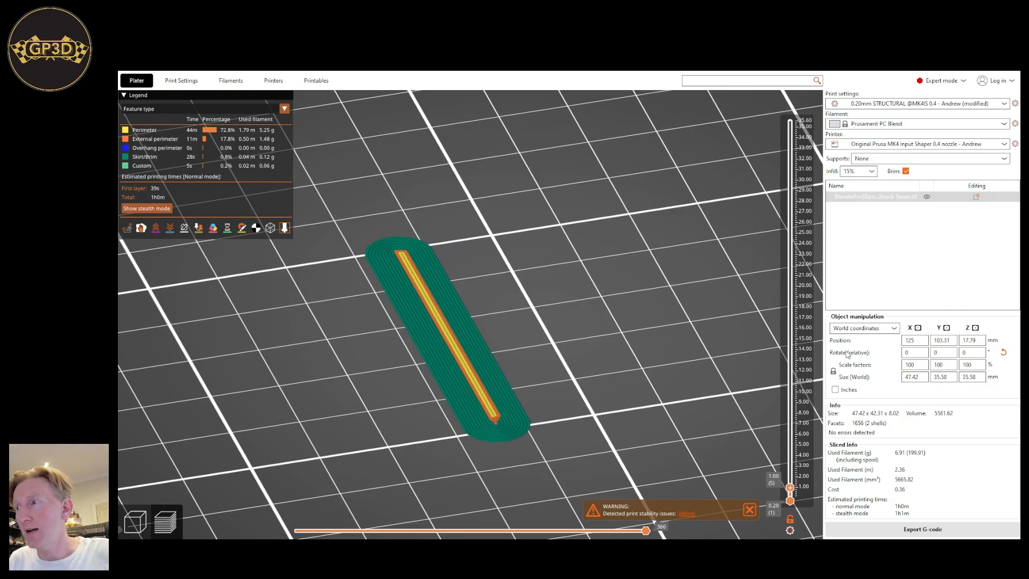
# Check the preview at 1.00 mm and return from the sliced layers to the 3D editor.
pyautogui.scroll(-2, 499, 411)
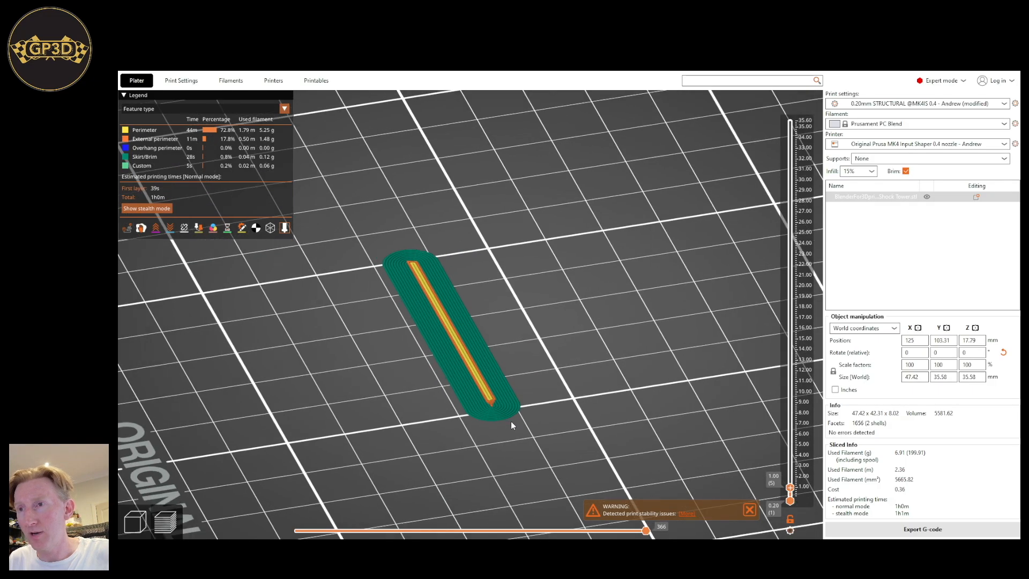
pyautogui.scroll(1, 499, 414)
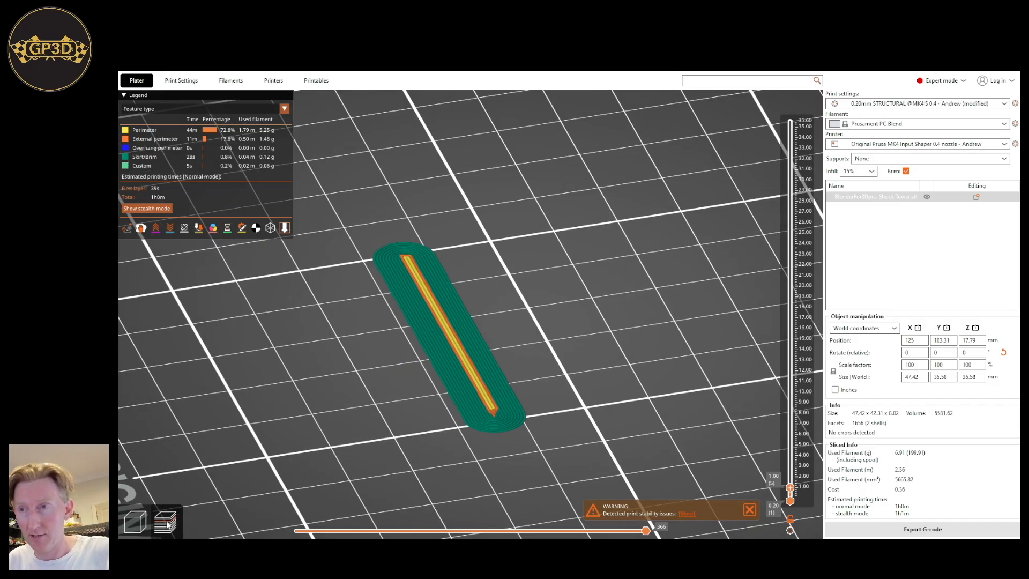
pyautogui.press('Tab')
pyautogui.moveTo(508, 444); pyautogui.dragTo(480, 403)
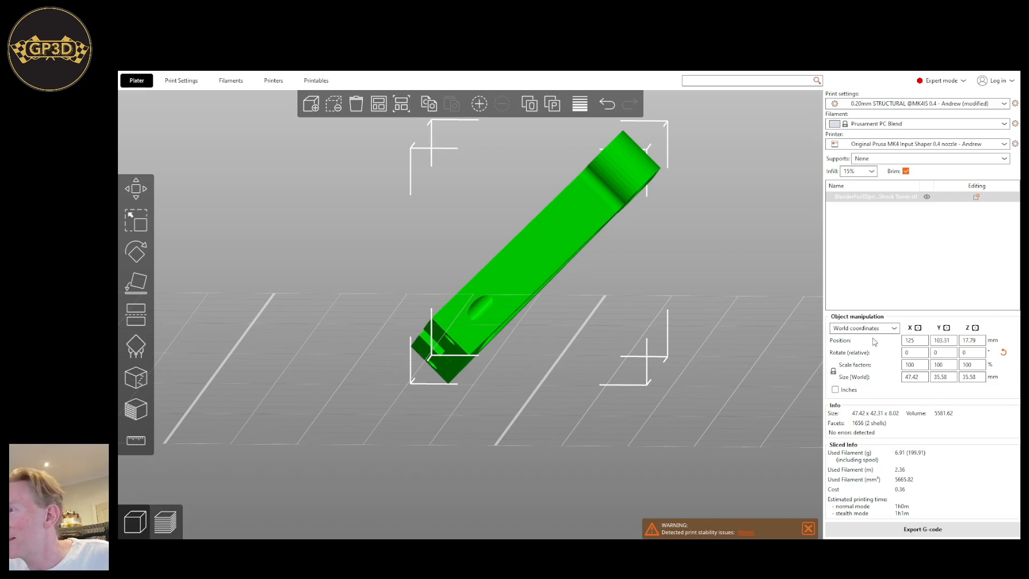
# Set the shock tower's Z position to 17 mm to sink its bottom edge into the bed.
pyautogui.click(972, 341)
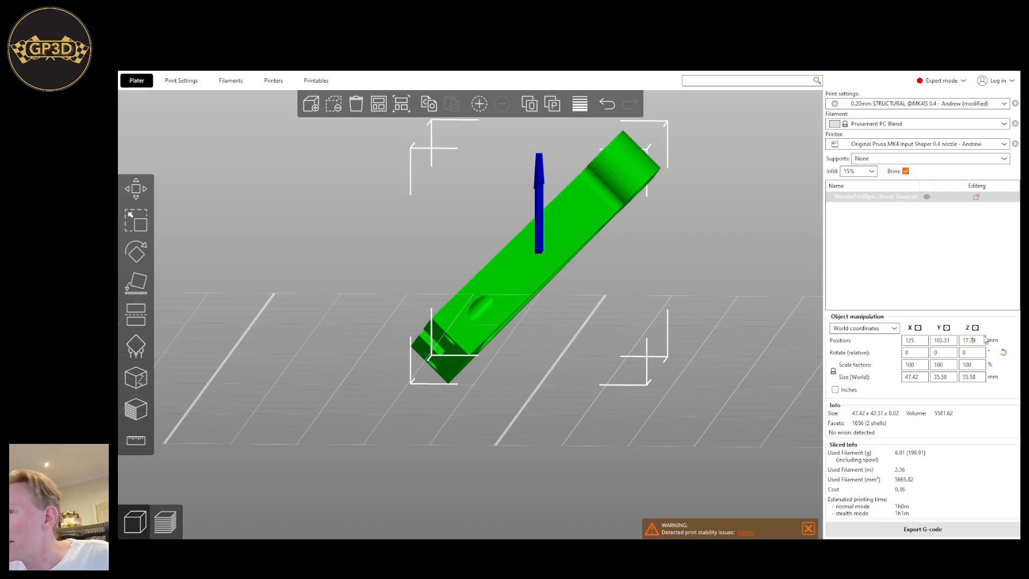
pyautogui.doubleClick(973, 340)
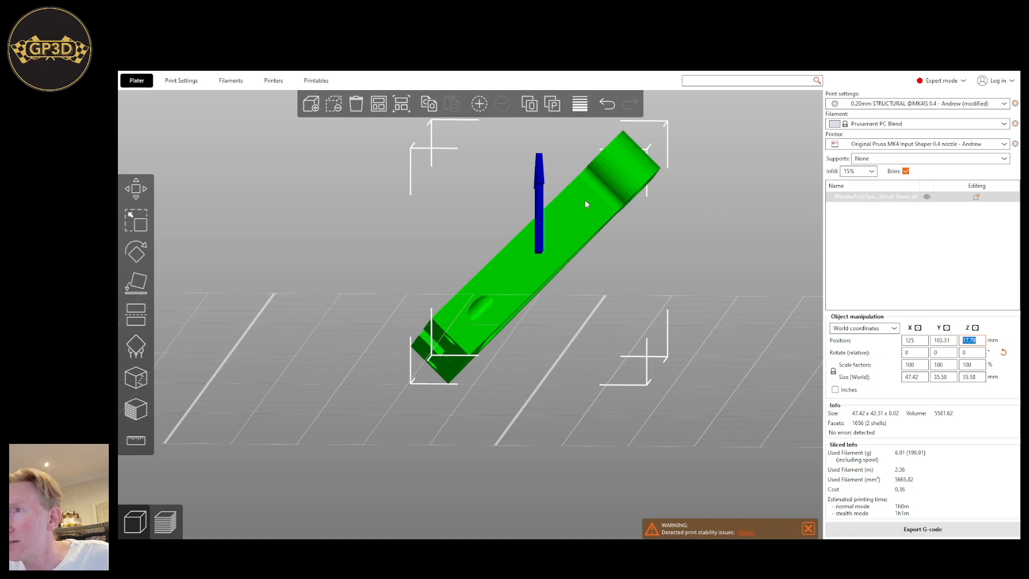
pyautogui.moveTo(626, 277); pyautogui.dragTo(675, 244)
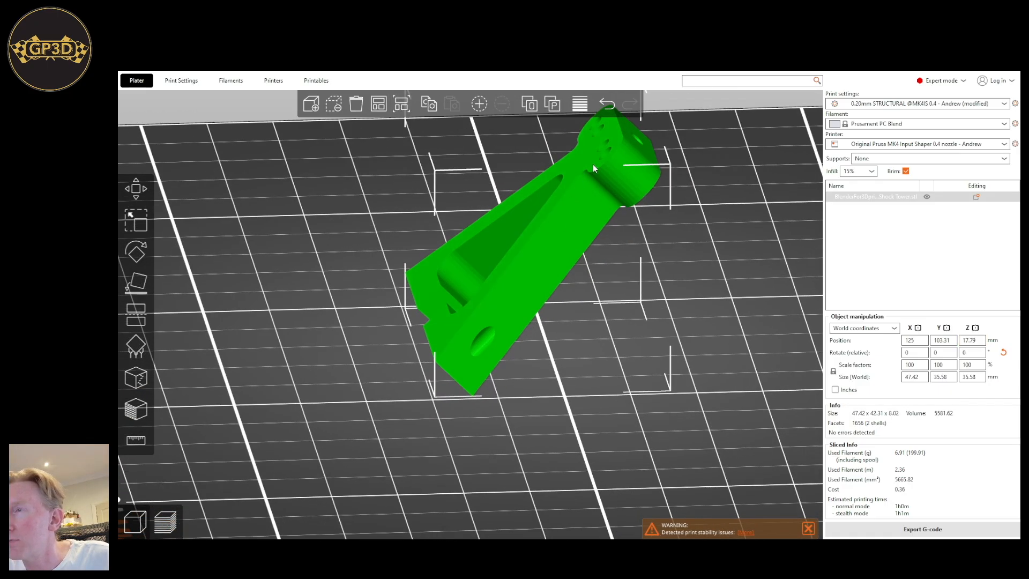
pyautogui.moveTo(713, 277)
pyautogui.mouseDown()
pyautogui.moveTo(714, 255)
pyautogui.moveTo(712, 269)
pyautogui.mouseUp()
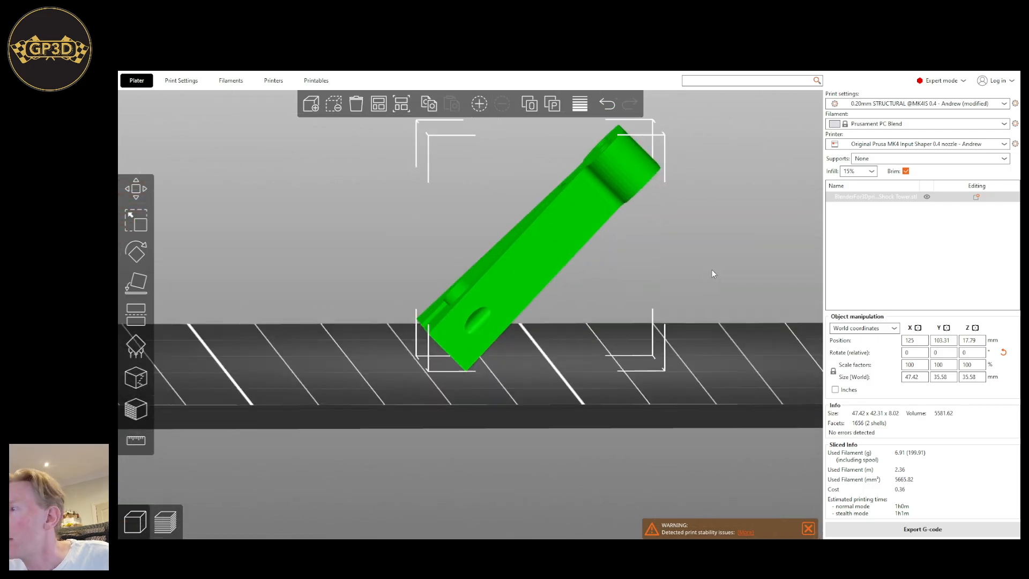
pyautogui.doubleClick(971, 340)
pyautogui.press('BackSpace')
pyautogui.press('BackSpace')
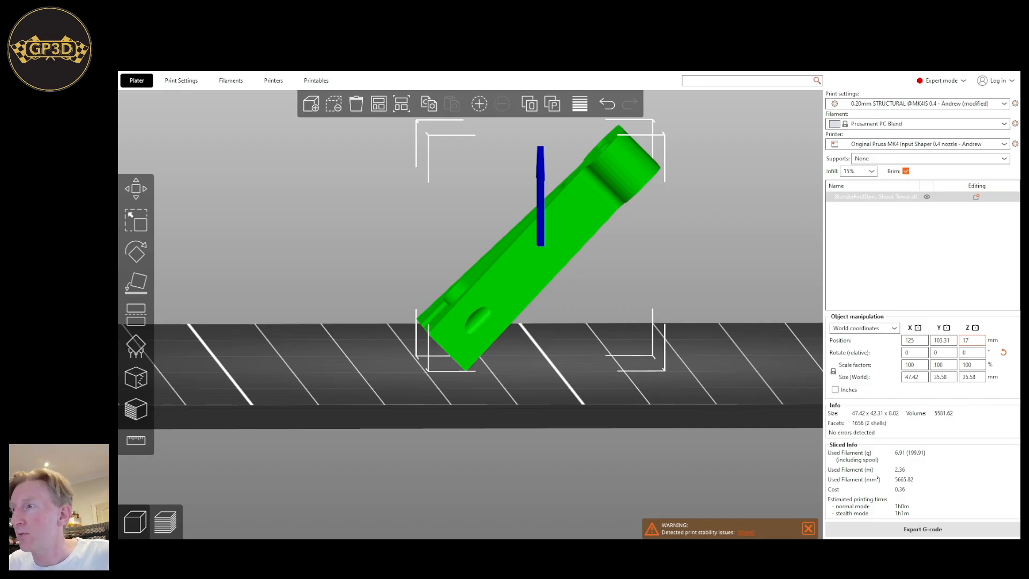
pyautogui.press('Return')
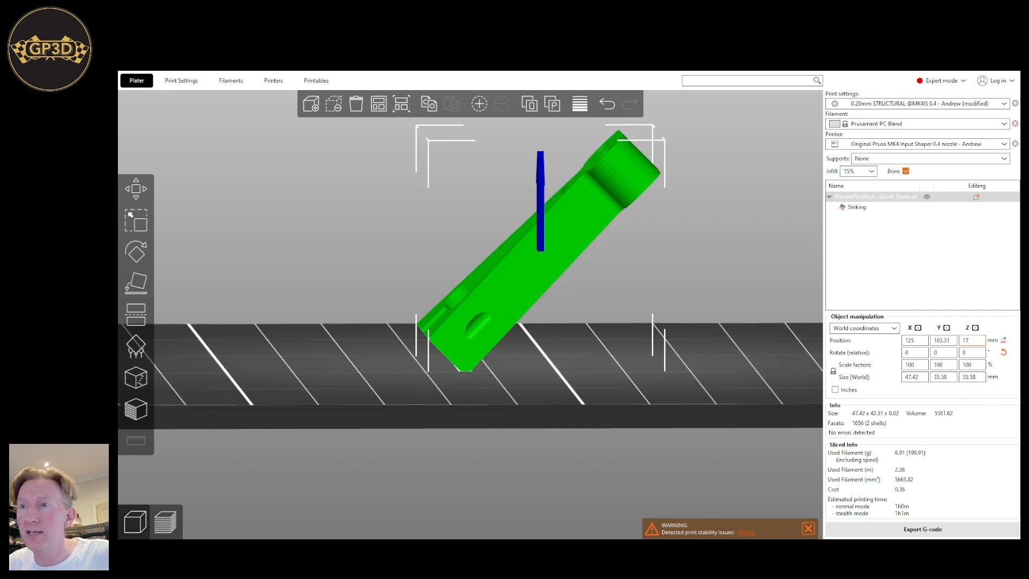
# Examine the sunken bottom edge and its bed contact outline from below and the side, selecting the part's Sinking entry.
pyautogui.moveTo(341, 387); pyautogui.dragTo(413, 384)
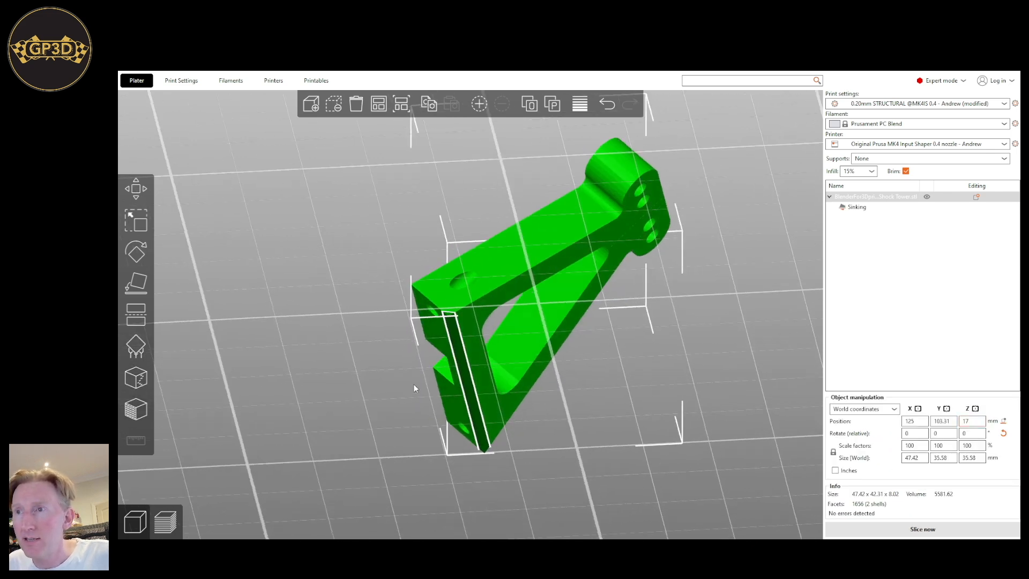
pyautogui.scroll(3, 430, 323)
pyautogui.moveTo(343, 346); pyautogui.dragTo(345, 382)
pyautogui.moveTo(544, 460); pyautogui.dragTo(565, 403, button='right')
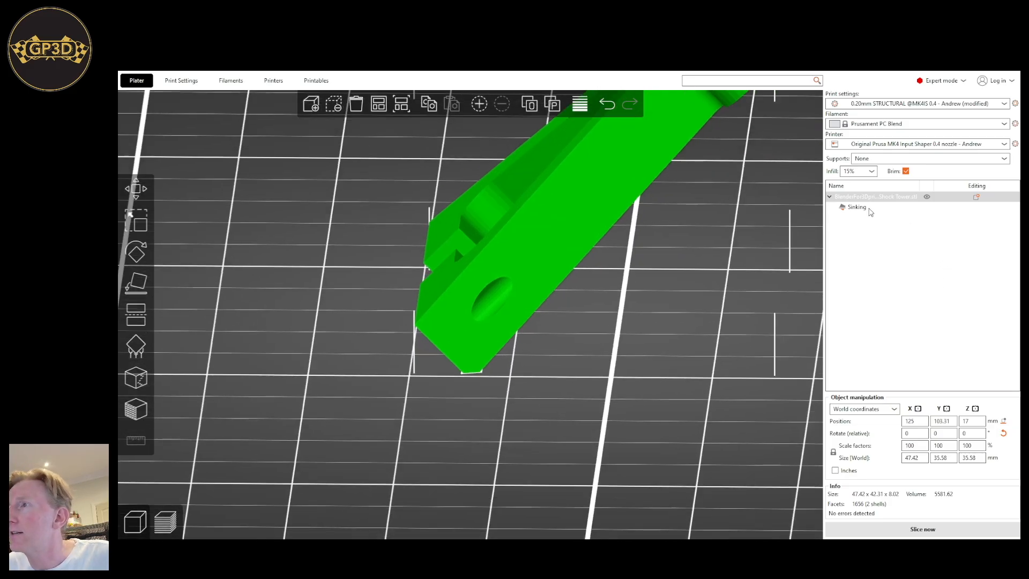
pyautogui.click(858, 208)
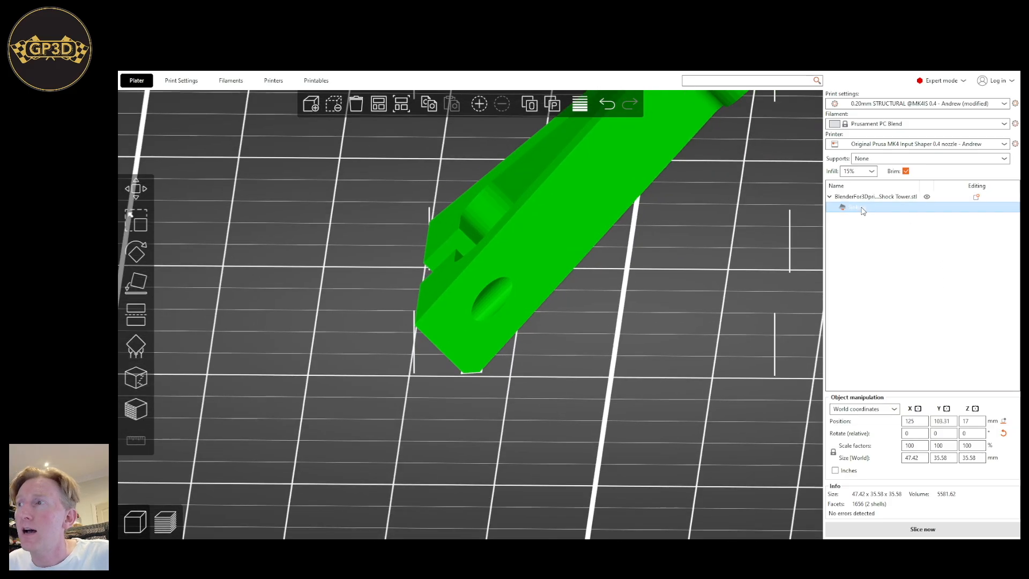
pyautogui.moveTo(539, 338); pyautogui.dragTo(411, 365)
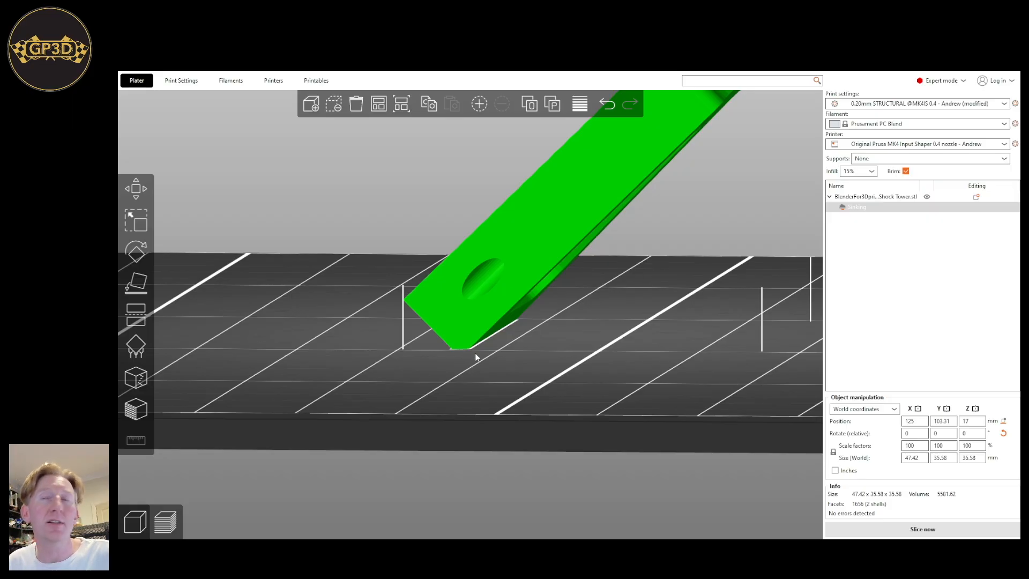
pyautogui.moveTo(484, 354); pyautogui.dragTo(491, 357)
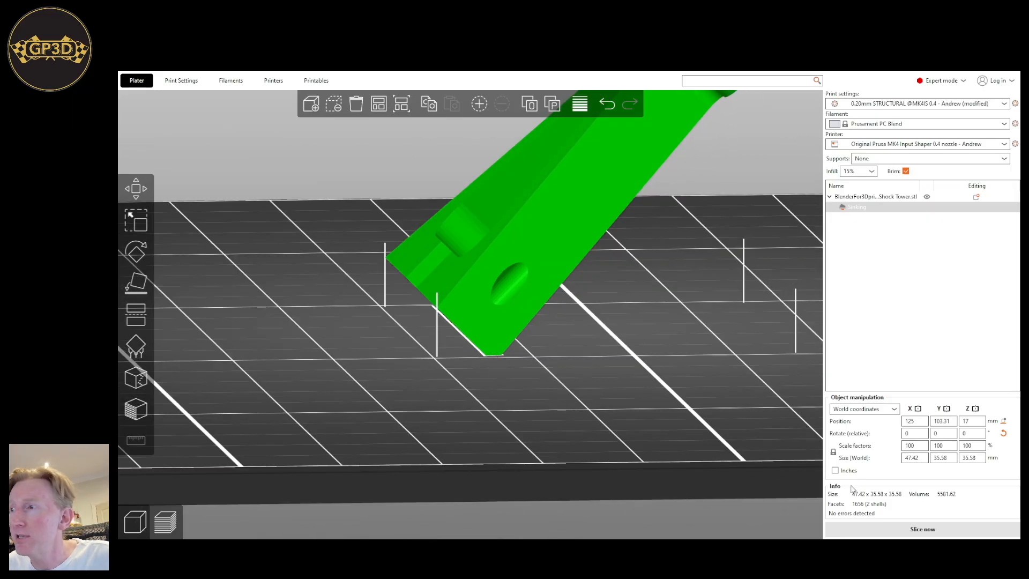
# Slice the sunken shock tower and inspect its first-layer contact strip and brim from below.
pyautogui.click(875, 529)
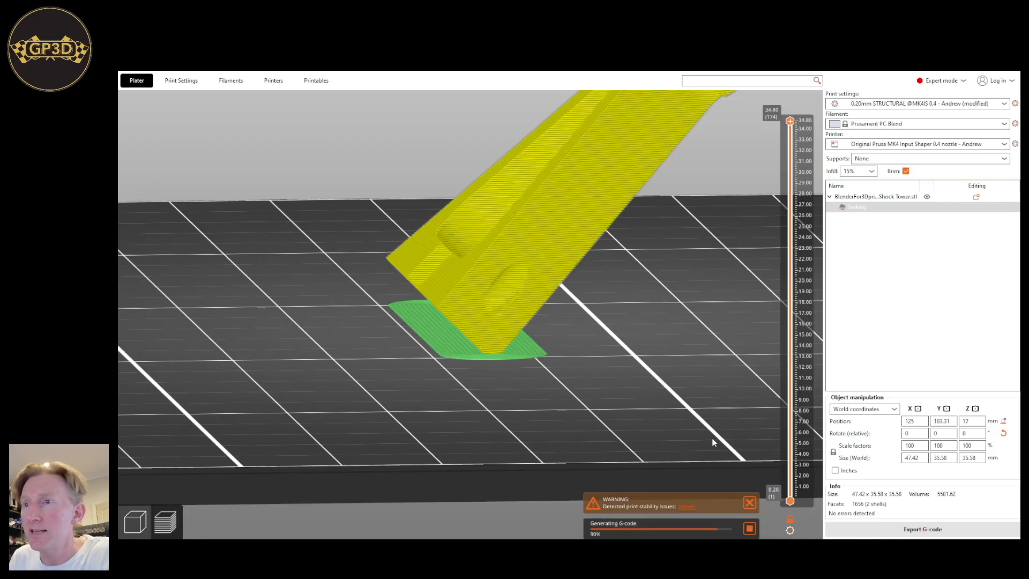
pyautogui.moveTo(529, 399); pyautogui.dragTo(529, 365)
pyautogui.scroll(-3, 474, 272)
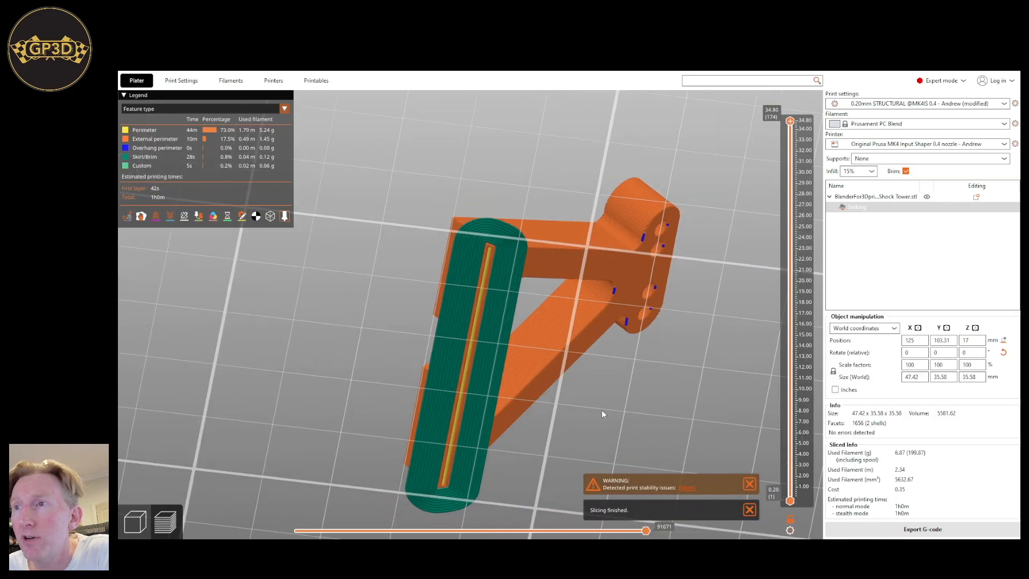
pyautogui.moveTo(549, 271); pyautogui.dragTo(547, 213, button='right')
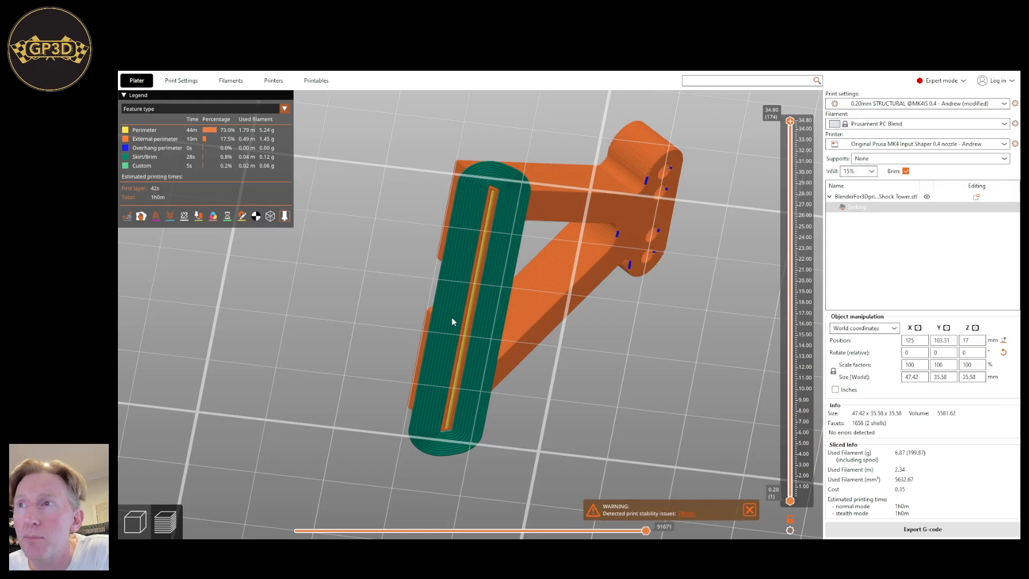
pyautogui.moveTo(589, 404); pyautogui.dragTo(570, 374)
# Return to the 3D editor and lower the shock tower with the Move tool to a Z position of about 16.62 mm.
pyautogui.press('Tab')
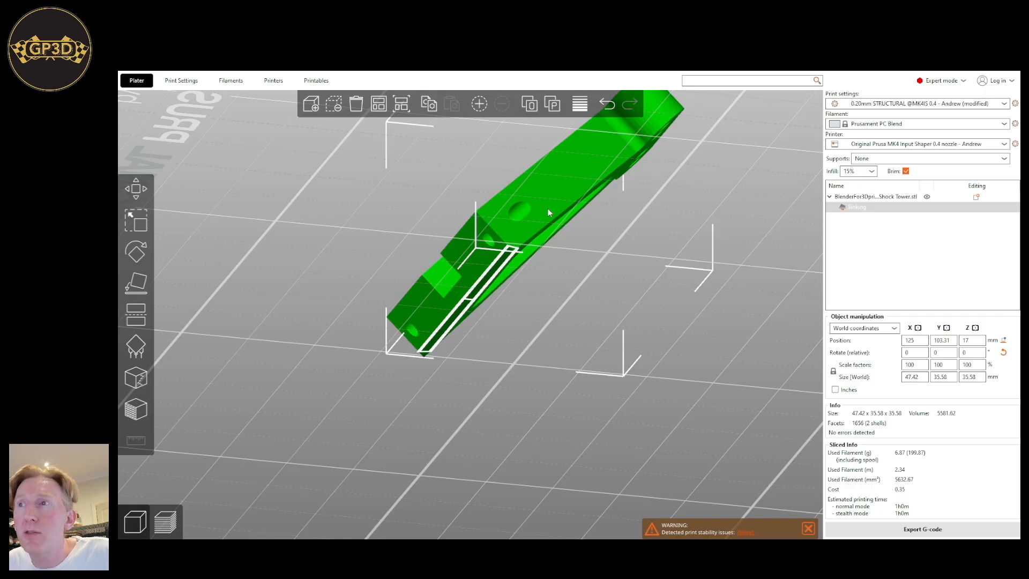
pyautogui.moveTo(566, 199); pyautogui.dragTo(535, 276, button='right')
pyautogui.click(534, 276)
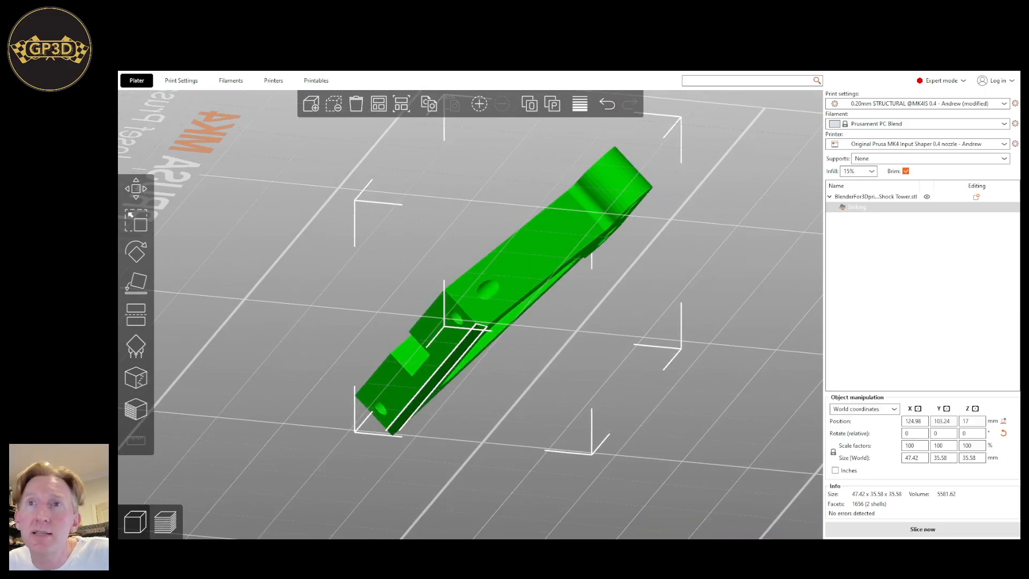
pyautogui.click(135, 192)
pyautogui.moveTo(525, 159); pyautogui.dragTo(512, 110)
pyautogui.moveTo(498, 202); pyautogui.dragTo(525, 305)
pyautogui.moveTo(443, 301); pyautogui.dragTo(550, 188)
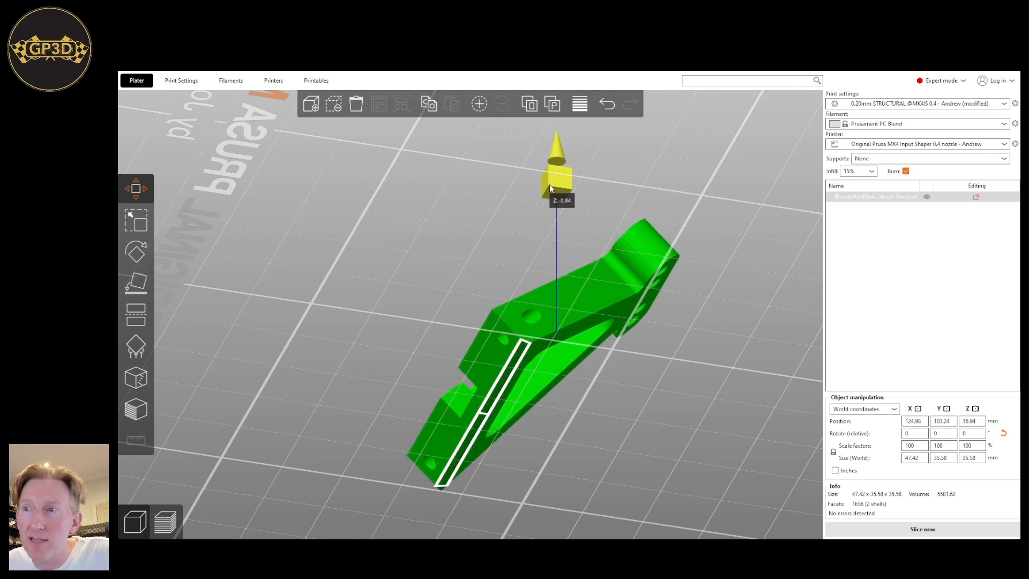
pyautogui.moveTo(549, 188); pyautogui.dragTo(549, 190)
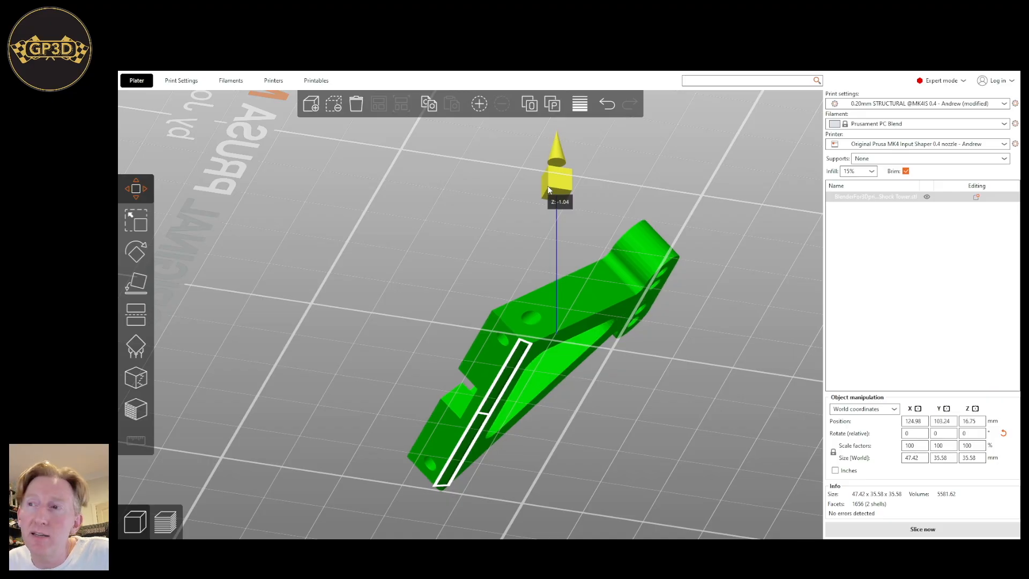
pyautogui.moveTo(548, 189); pyautogui.dragTo(548, 187)
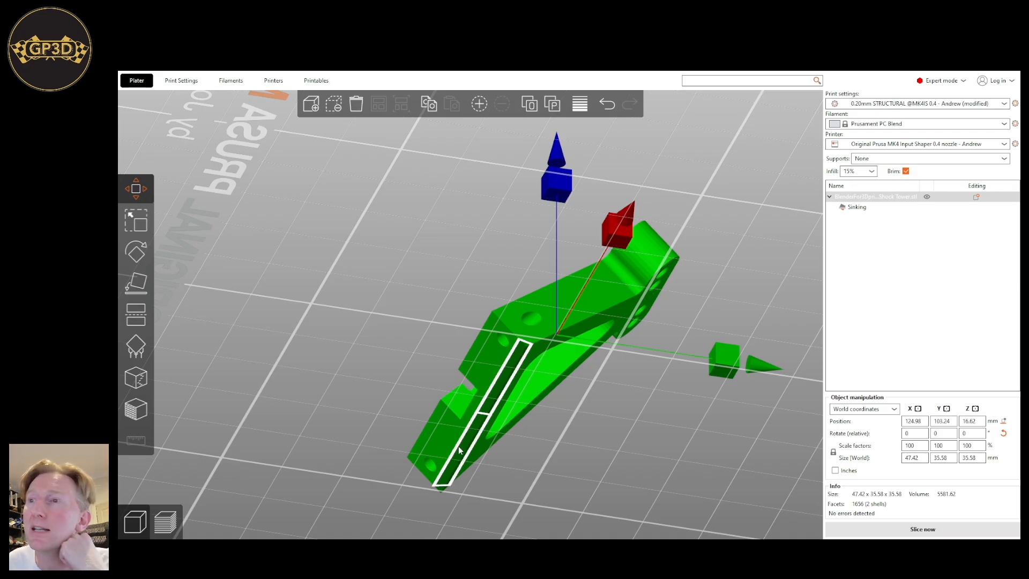
# Examine the widened contact strip under the base, and reset the tower's Z position to 17 mm.
pyautogui.scroll(-1, 571, 467)
pyautogui.moveTo(568, 464); pyautogui.dragTo(539, 451)
pyautogui.moveTo(557, 407)
pyautogui.mouseDown()
pyautogui.moveTo(574, 419)
pyautogui.moveTo(565, 421)
pyautogui.moveTo(581, 457)
pyautogui.moveTo(574, 417)
pyautogui.moveTo(567, 423)
pyautogui.moveTo(575, 410)
pyautogui.mouseUp()
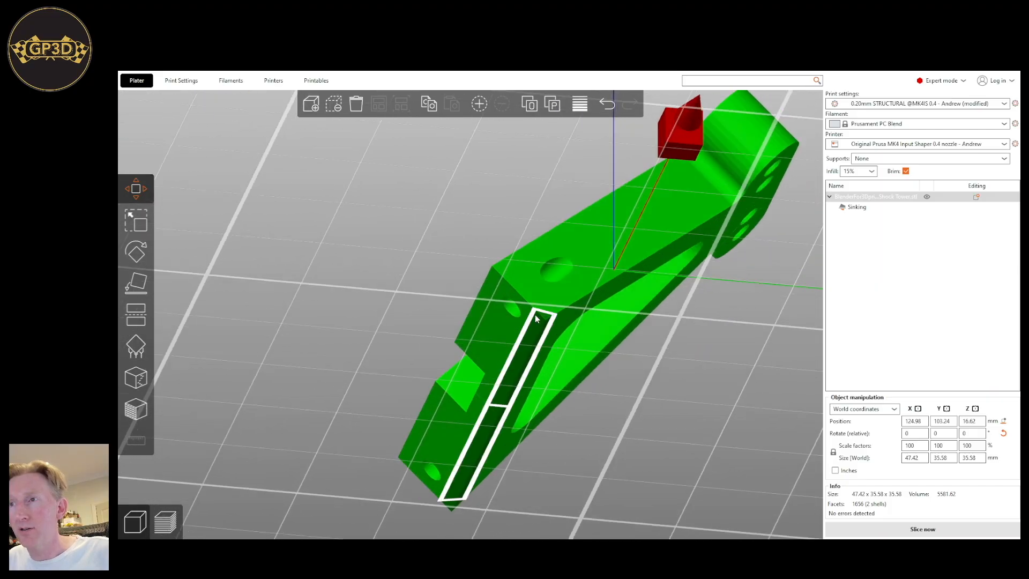
pyautogui.moveTo(621, 416); pyautogui.dragTo(621, 426)
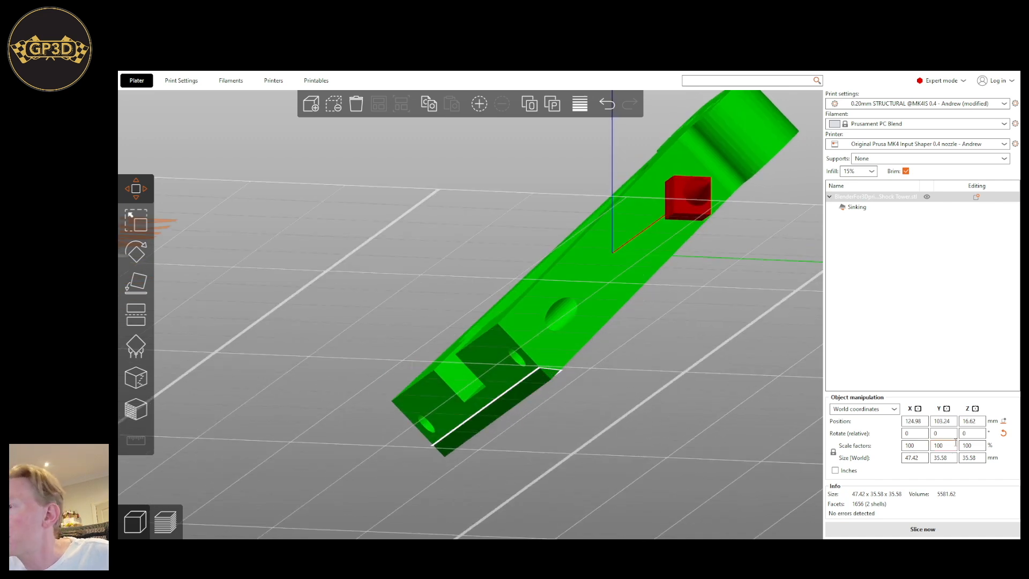
pyautogui.click(975, 422)
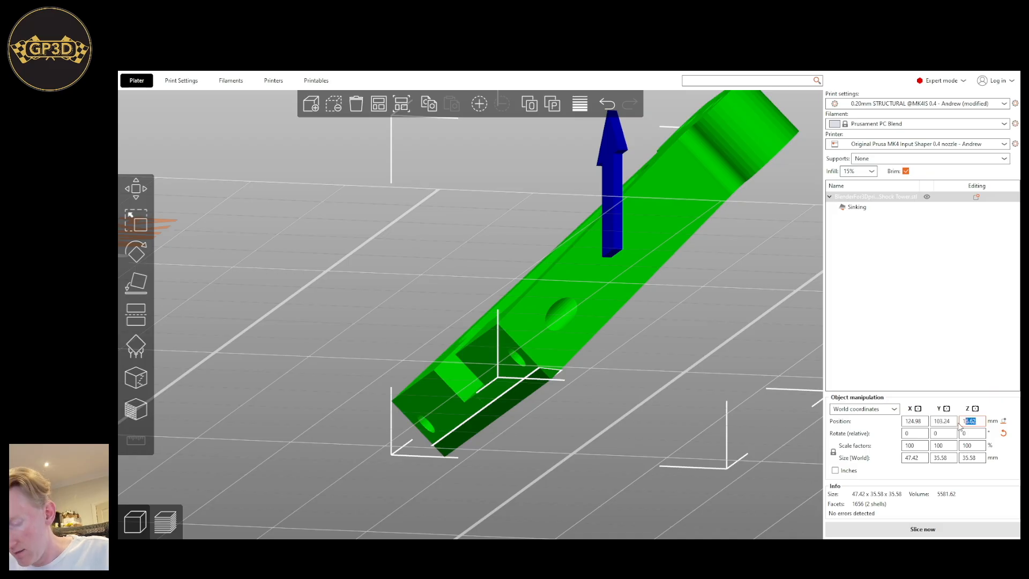
pyautogui.write('17')
pyautogui.press('Return')
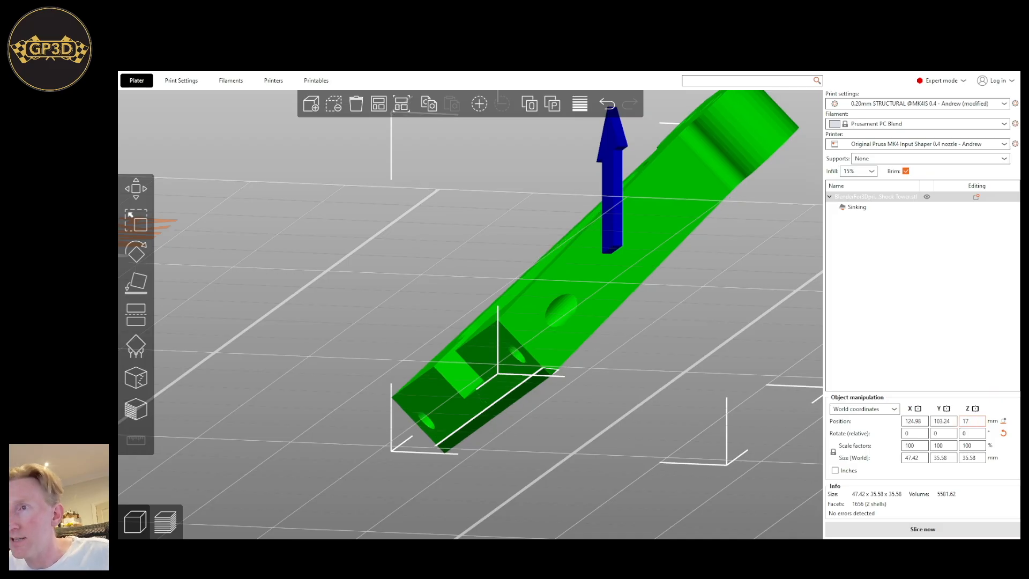
# Set the tower's Z position to 16.6 mm and compare the contact strip with the nearby mount holes.
pyautogui.scroll(2, 553, 462)
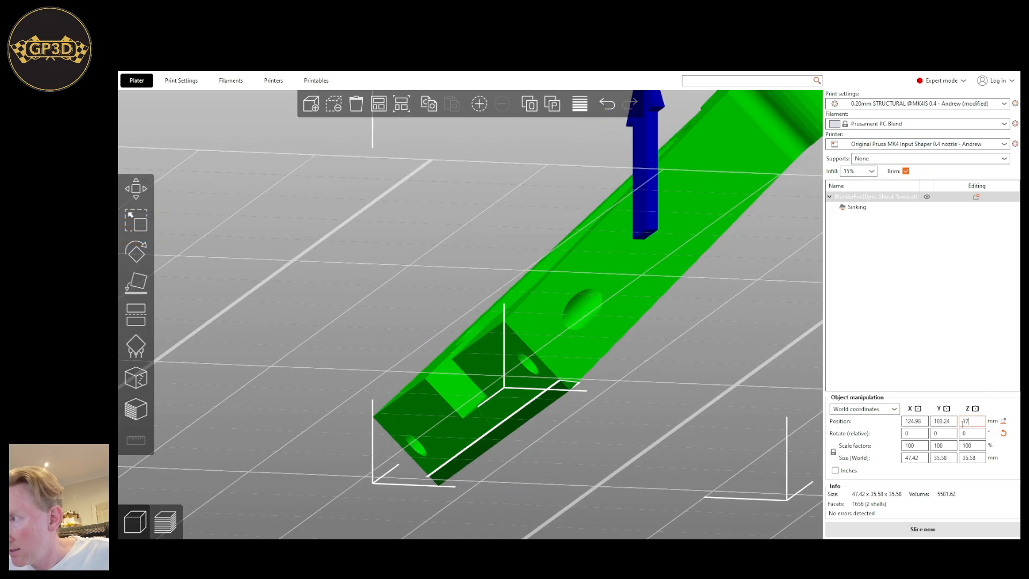
pyautogui.write('16.6')
pyautogui.press('Return')
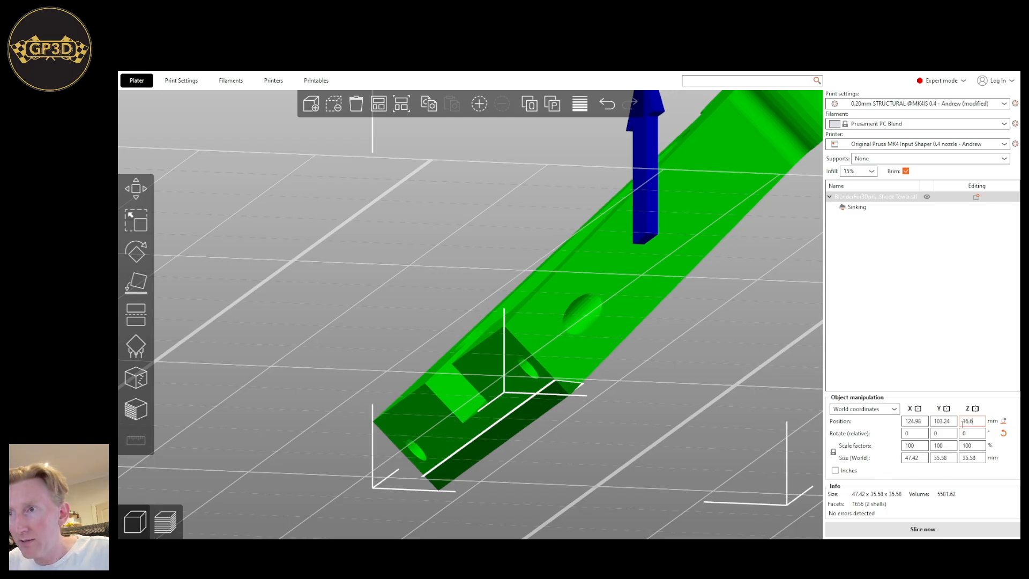
pyautogui.moveTo(663, 370); pyautogui.dragTo(620, 400)
pyautogui.scroll(5, 618, 375)
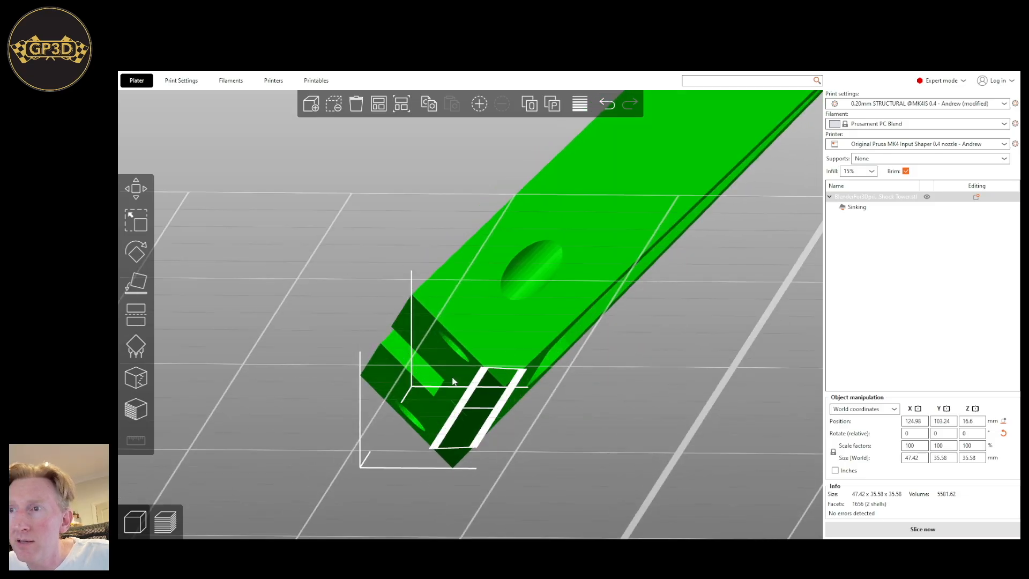
# Set the tower's Z position to 16.8 mm and check the contact strip along the base edge from below.
pyautogui.click(971, 421)
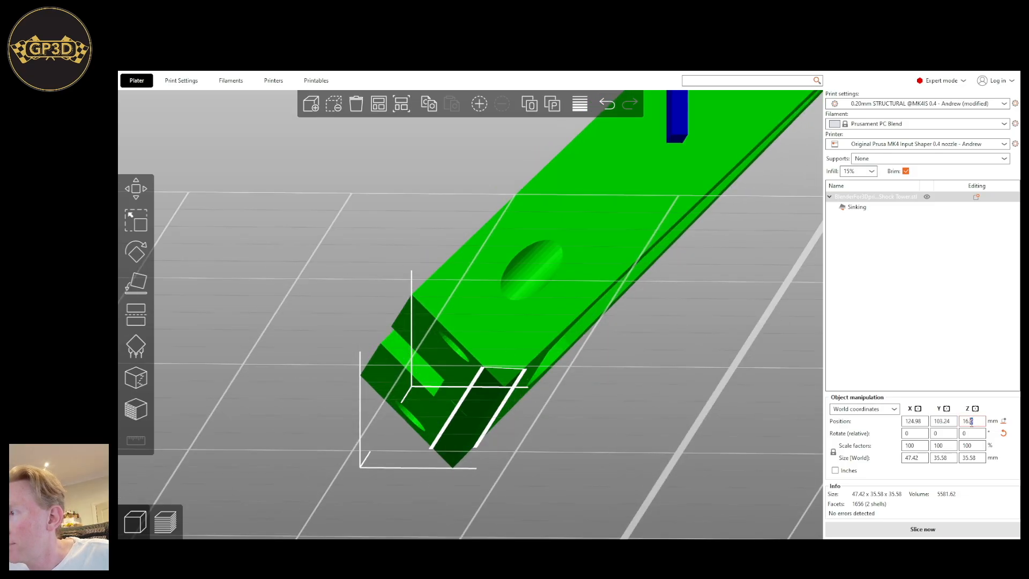
pyautogui.press('Return')
pyautogui.moveTo(647, 452); pyautogui.dragTo(533, 365)
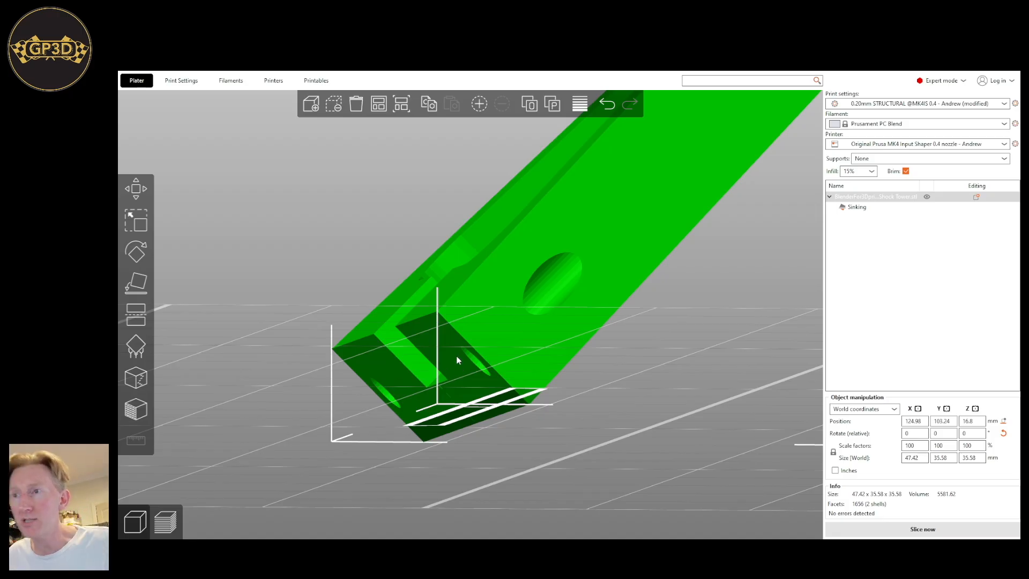
pyautogui.moveTo(582, 441); pyautogui.dragTo(570, 459)
pyautogui.scroll(5, 529, 446)
pyautogui.scroll(-5, 528, 445)
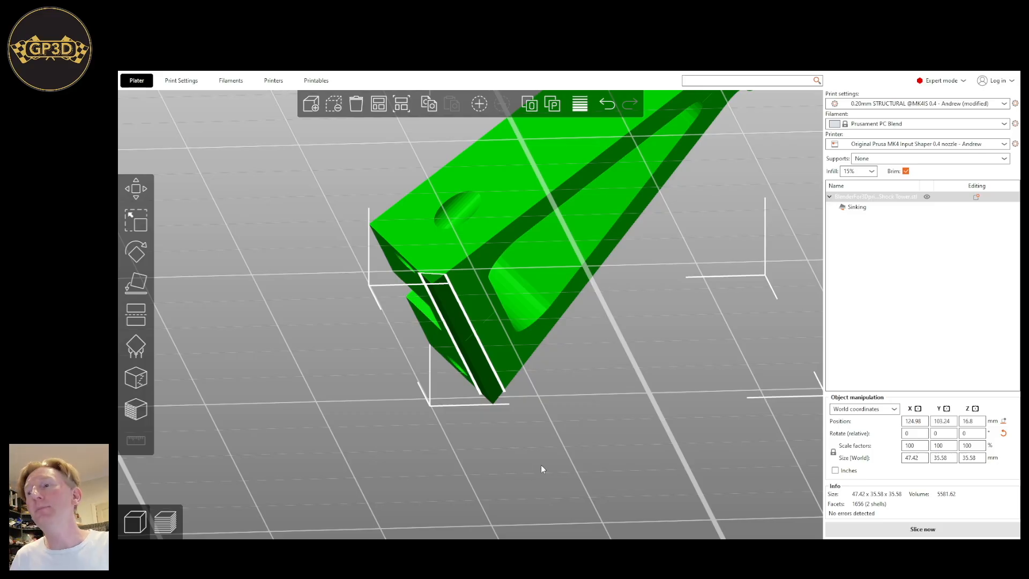
# Slice the shock tower again and inspect the brim, contact strip and overhangs around the upper shock holes.
pyautogui.click(922, 529)
pyautogui.moveTo(532, 346); pyautogui.dragTo(576, 346)
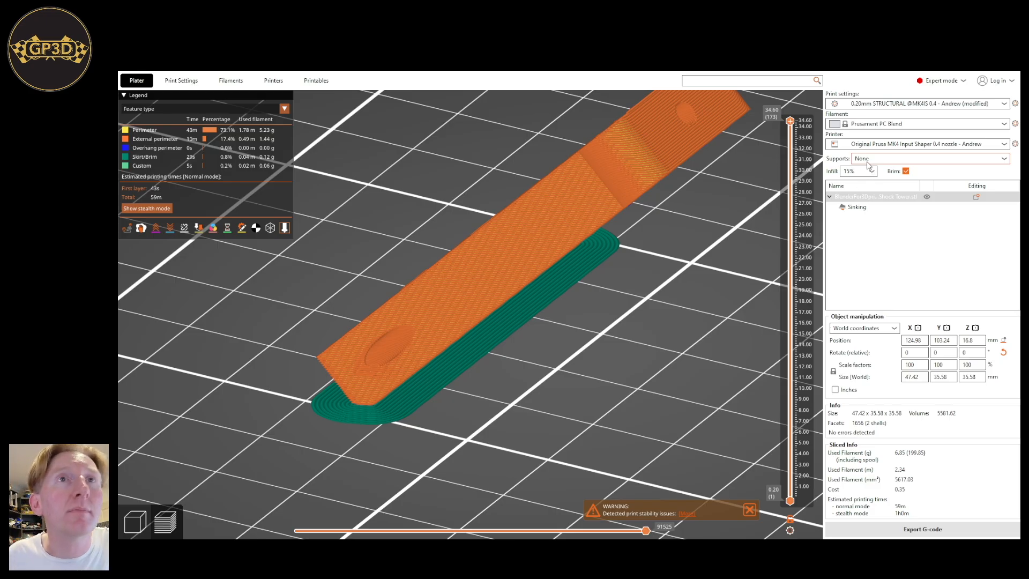
pyautogui.moveTo(557, 406); pyautogui.dragTo(539, 330)
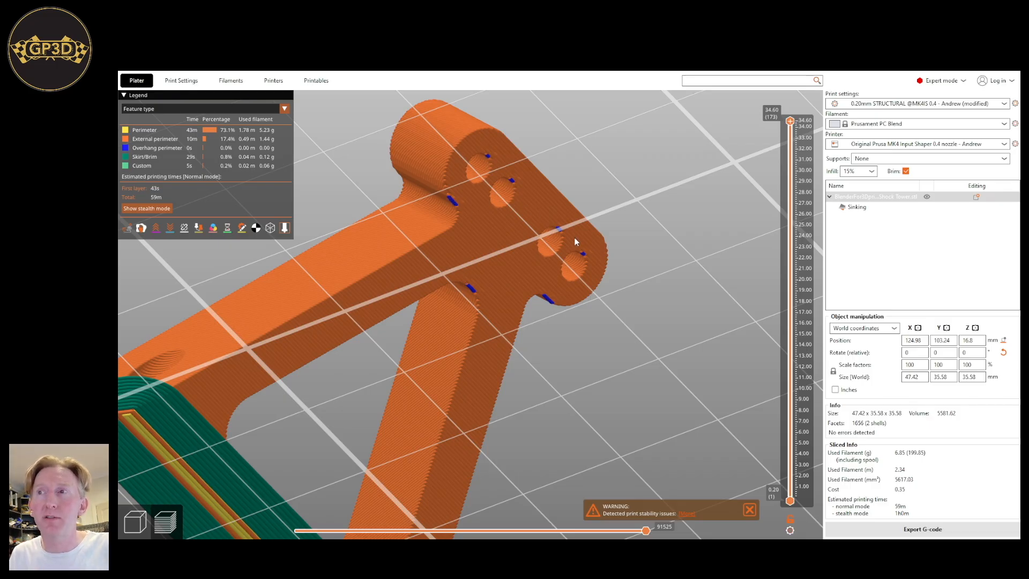
pyautogui.scroll(-5, 539, 375)
pyautogui.moveTo(539, 372); pyautogui.dragTo(542, 356)
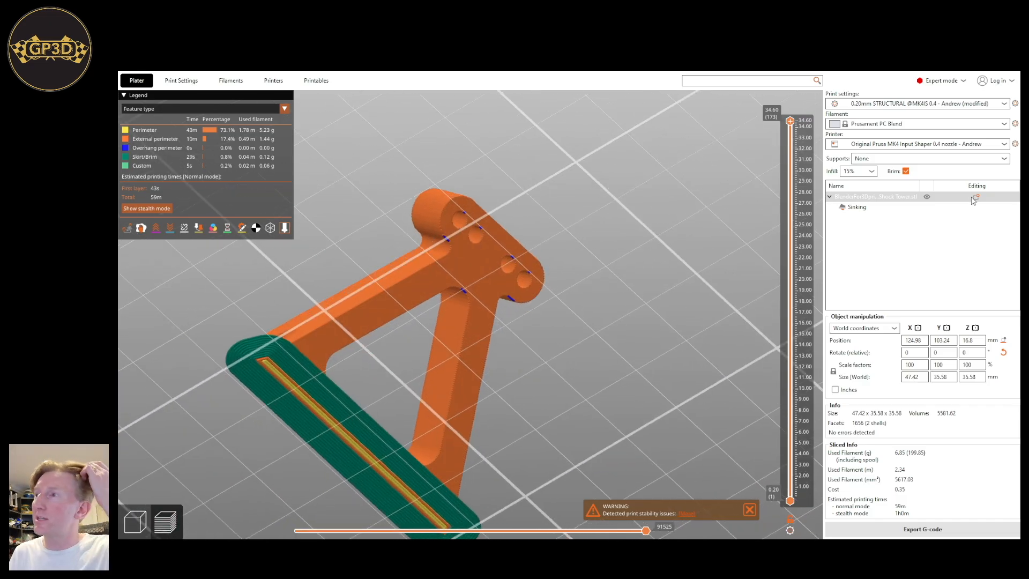
# Set supports to Support on build plate only, slice the tower, and inspect the supports generated beneath the upper shock holes.
pyautogui.click(869, 181)
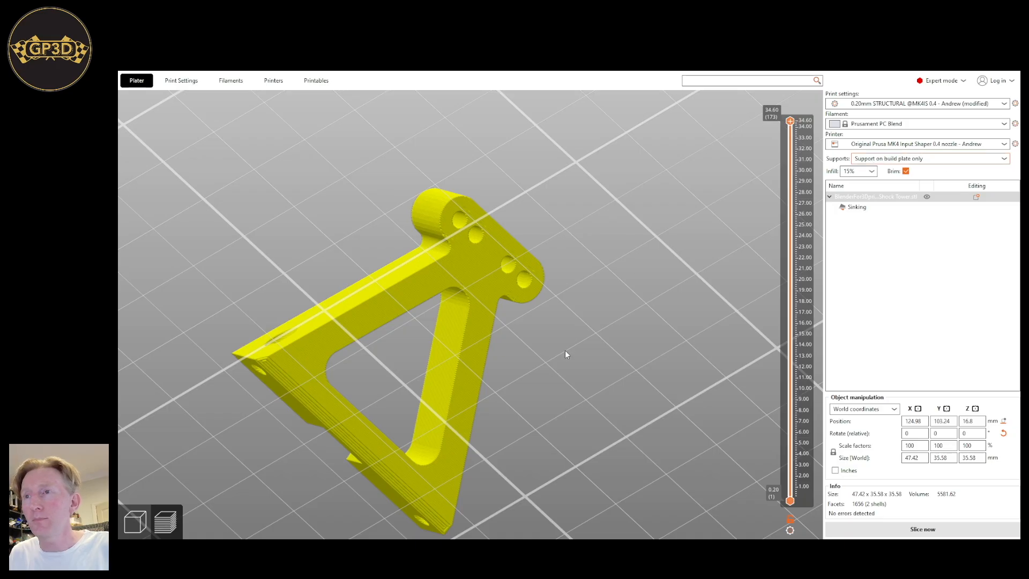
pyautogui.click(862, 535)
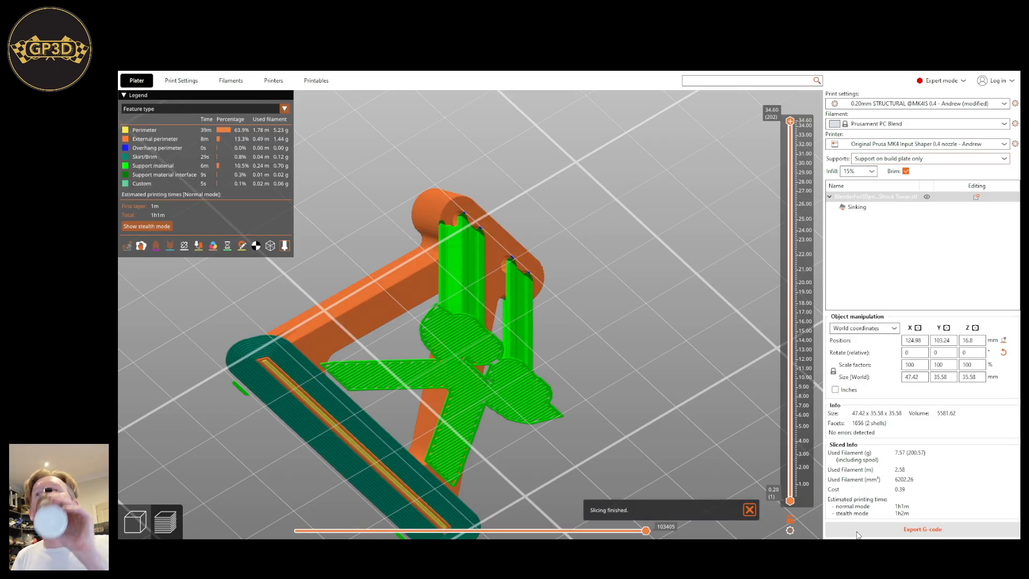
pyautogui.moveTo(593, 265); pyautogui.dragTo(613, 271)
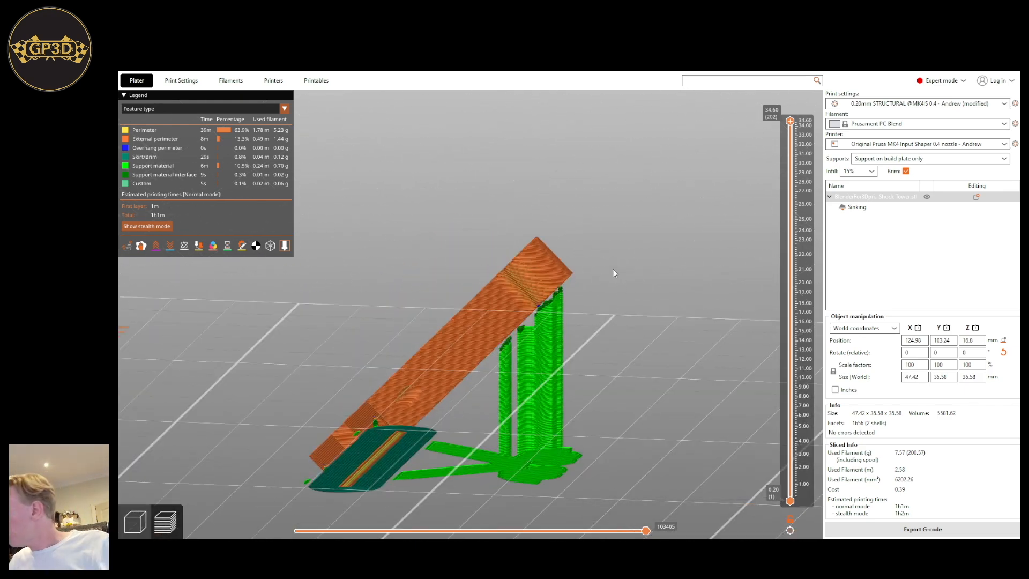
pyautogui.moveTo(635, 333); pyautogui.dragTo(600, 291)
pyautogui.scroll(3, 600, 291)
pyautogui.moveTo(384, 484); pyautogui.dragTo(396, 439)
pyautogui.moveTo(630, 332); pyautogui.dragTo(593, 316)
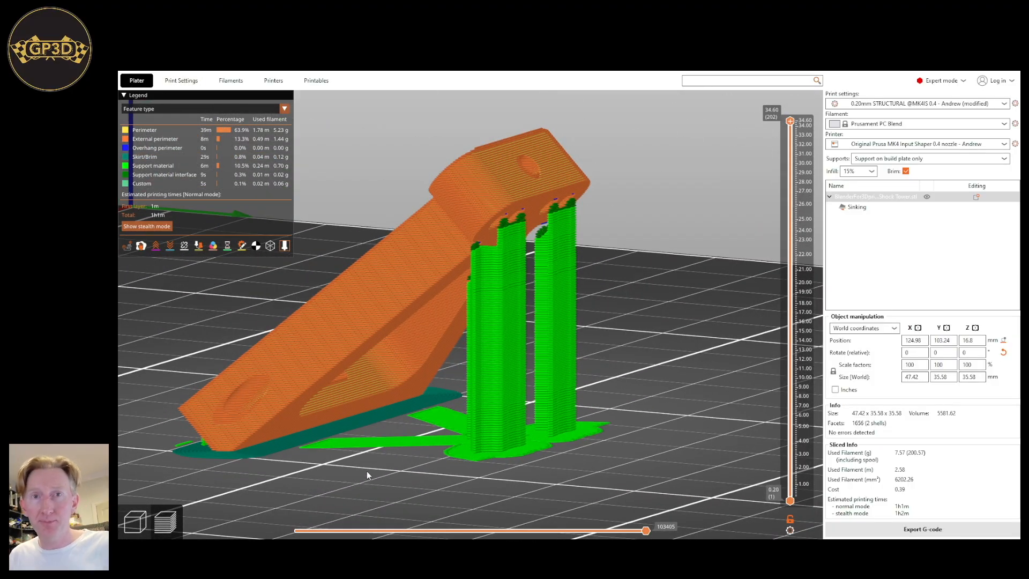
pyautogui.moveTo(367, 474); pyautogui.dragTo(418, 350)
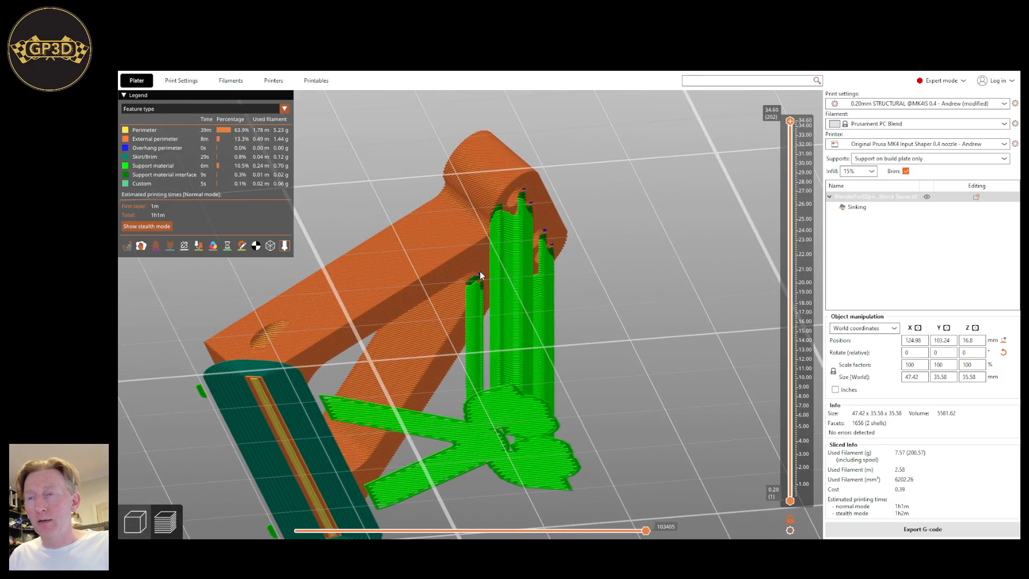
pyautogui.moveTo(509, 329); pyautogui.dragTo(568, 336)
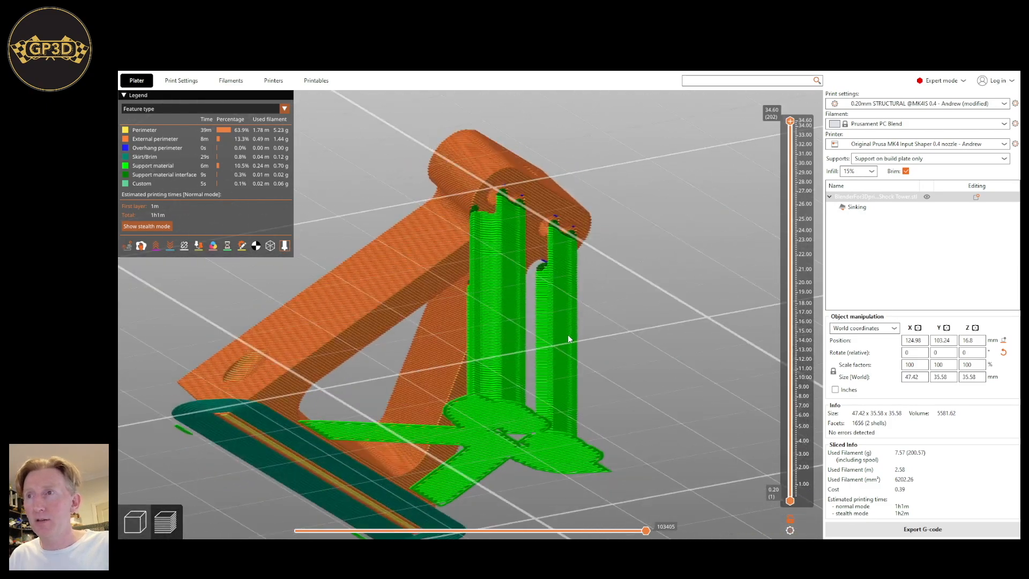
# Paint support enforcers with the 2.00 sphere brush on the arch between the legs and beneath both ends of the upper head.
pyautogui.press('Tab')
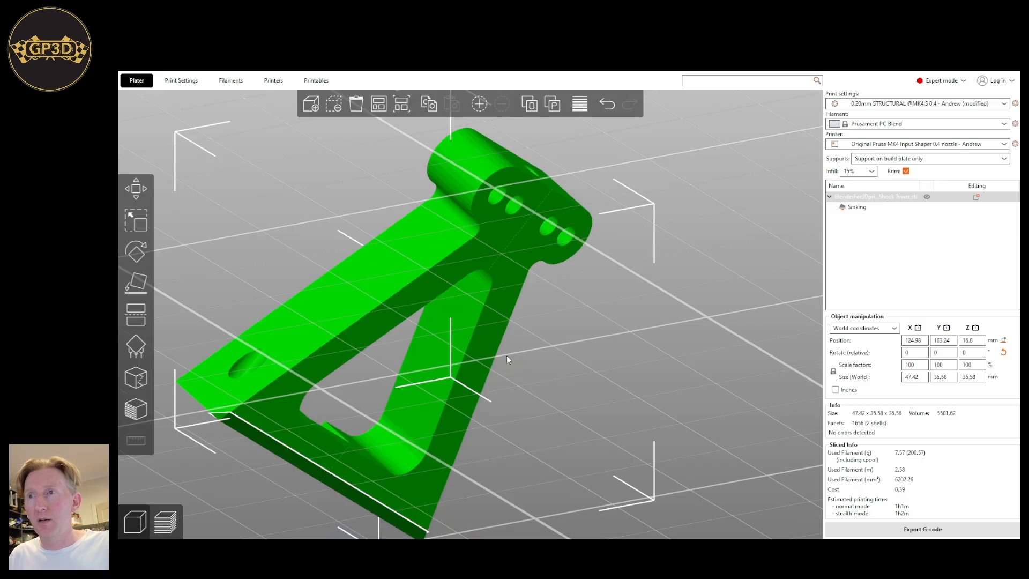
pyautogui.moveTo(656, 488); pyautogui.dragTo(546, 395)
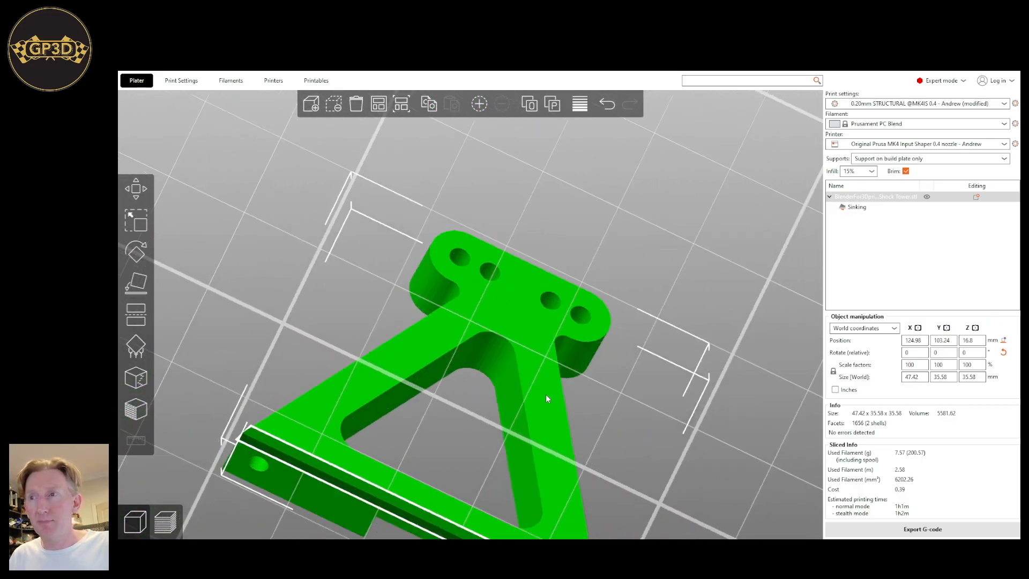
pyautogui.click(499, 324)
pyautogui.press('l')
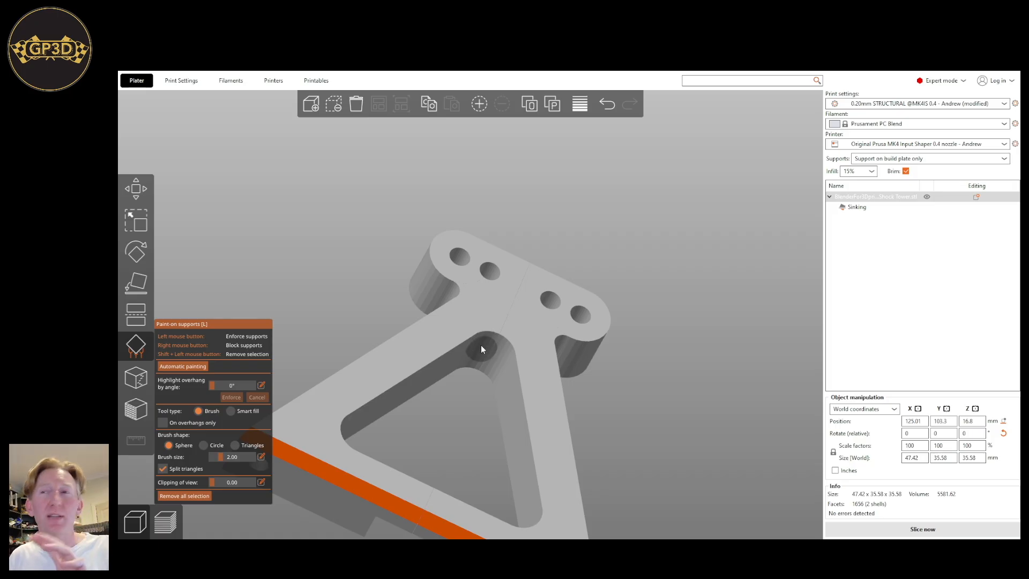
pyautogui.scroll(-3, 483, 348)
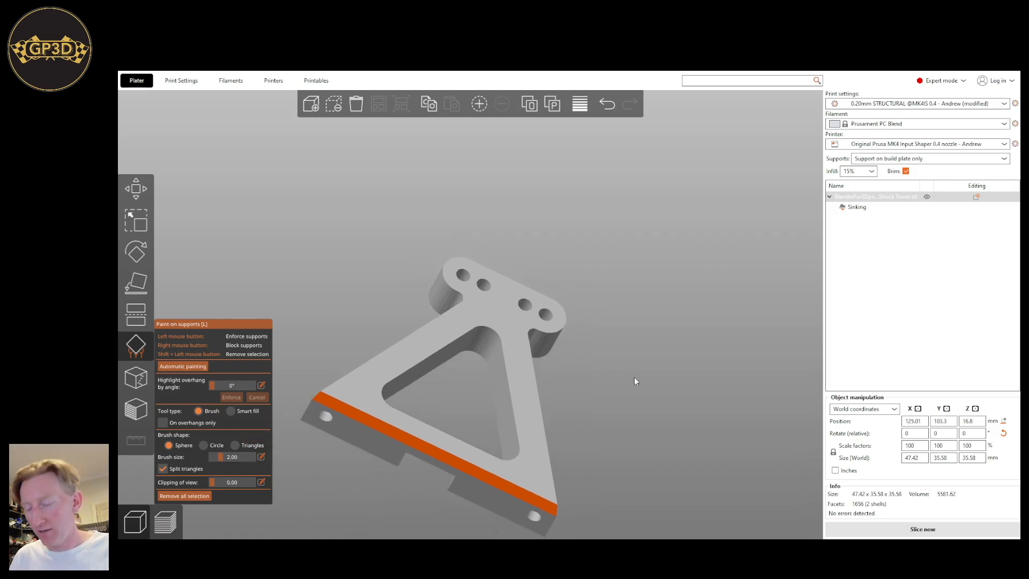
pyautogui.press('l')
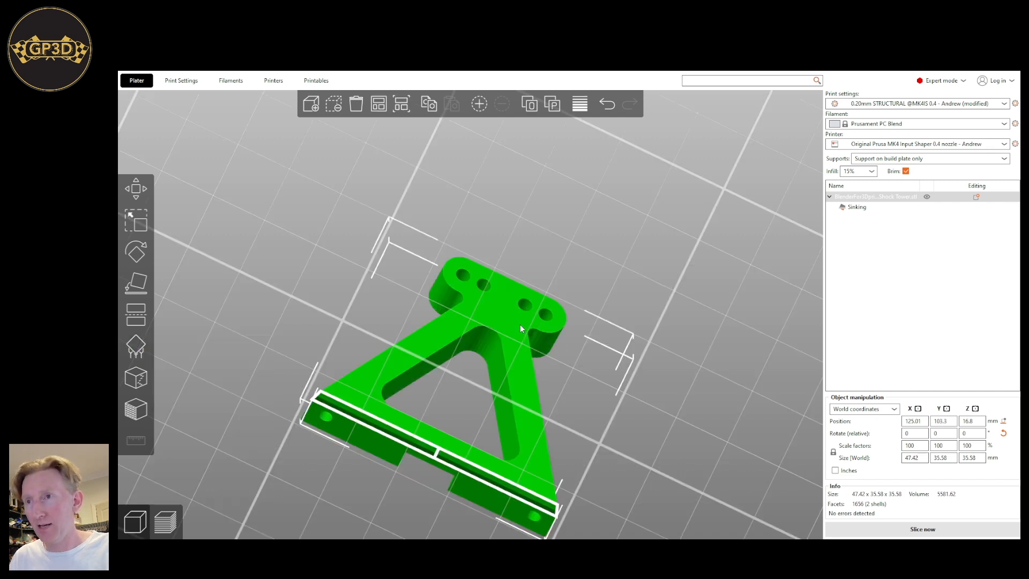
pyautogui.press('l')
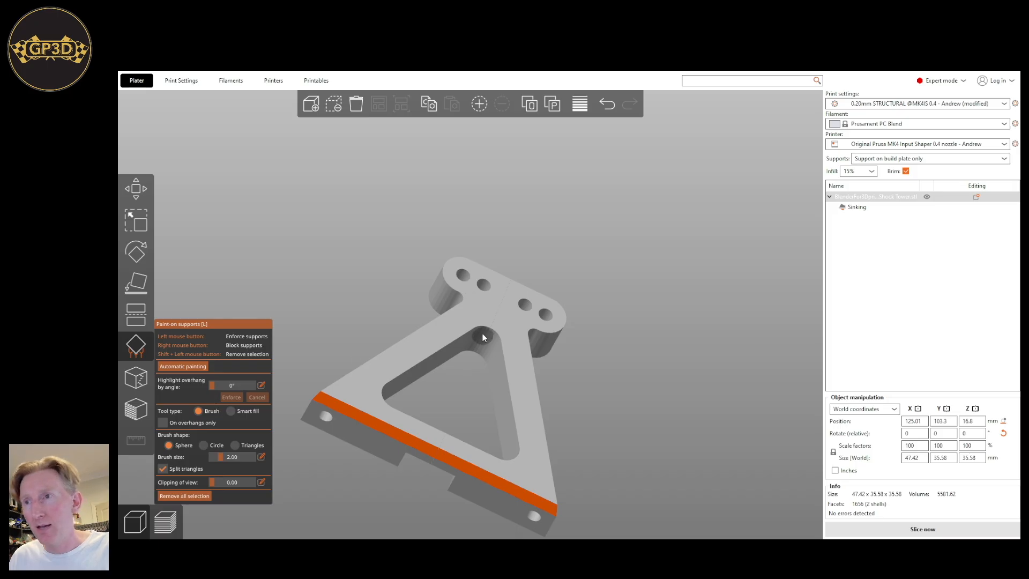
pyautogui.moveTo(474, 331); pyautogui.dragTo(497, 339)
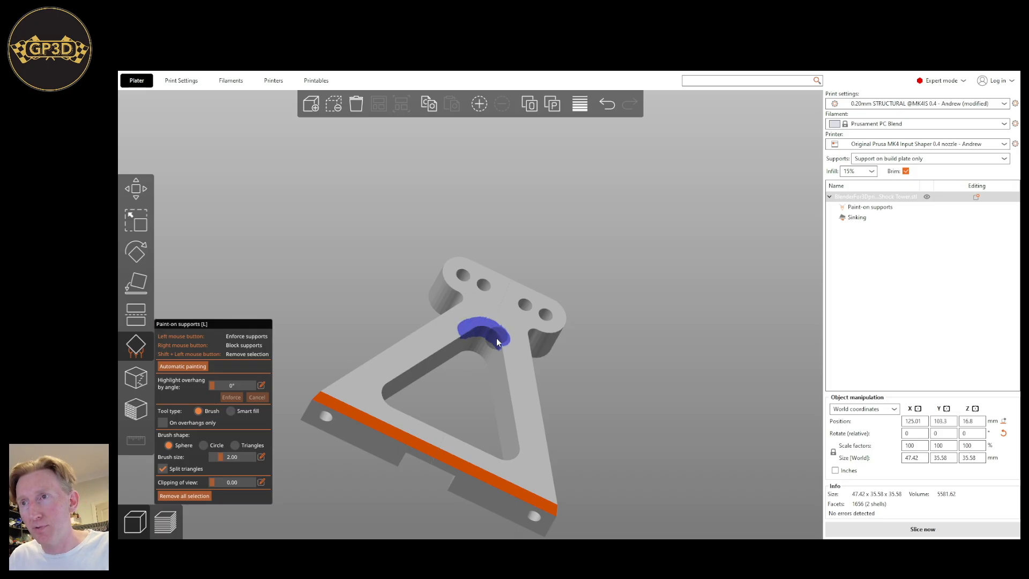
pyautogui.moveTo(458, 299); pyautogui.dragTo(460, 301)
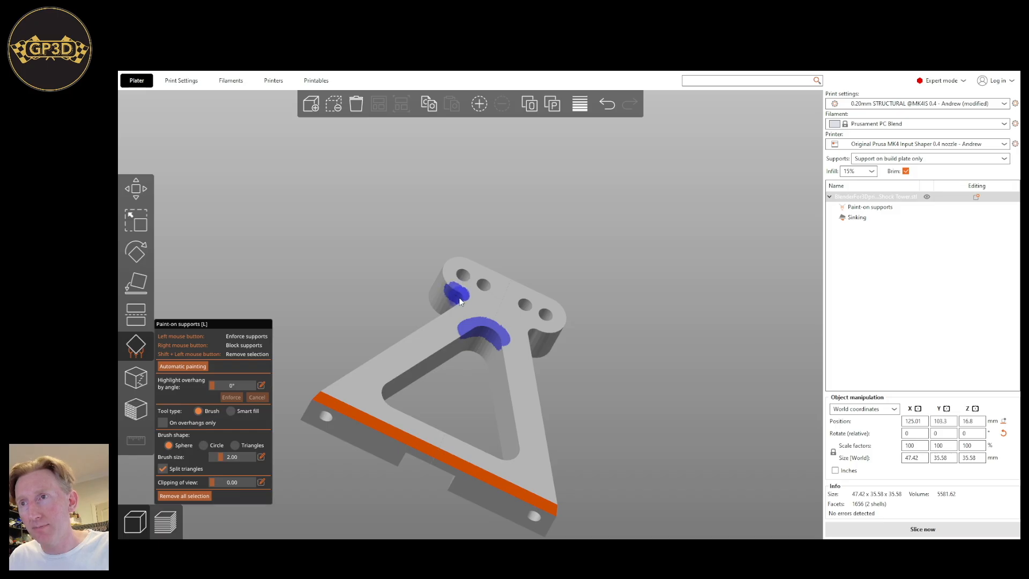
pyautogui.moveTo(536, 330); pyautogui.dragTo(549, 338)
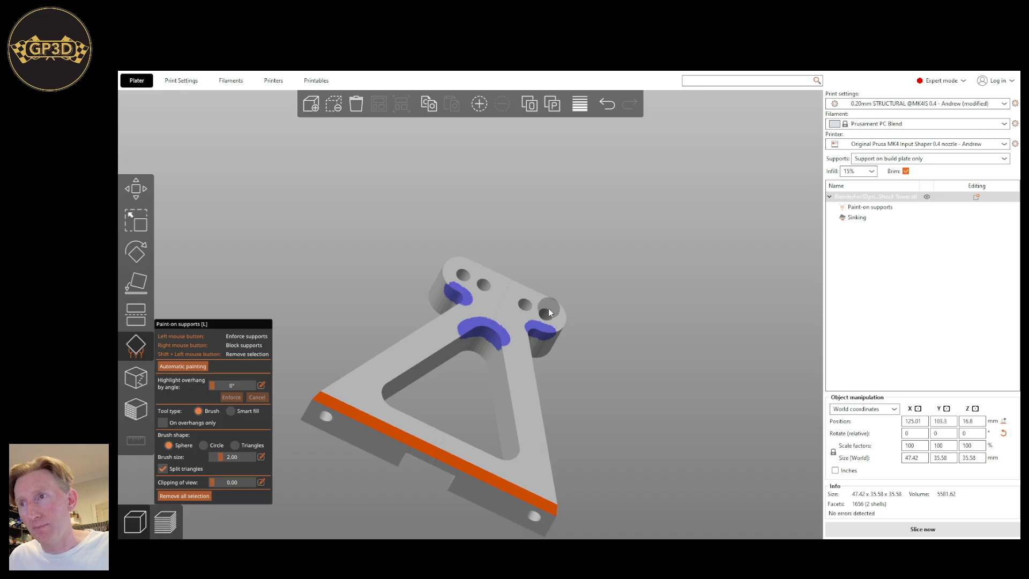
# Paint support blockers on the upper rims of the four shock holes and check the painted areas from below.
pyautogui.scroll(5, 548, 308)
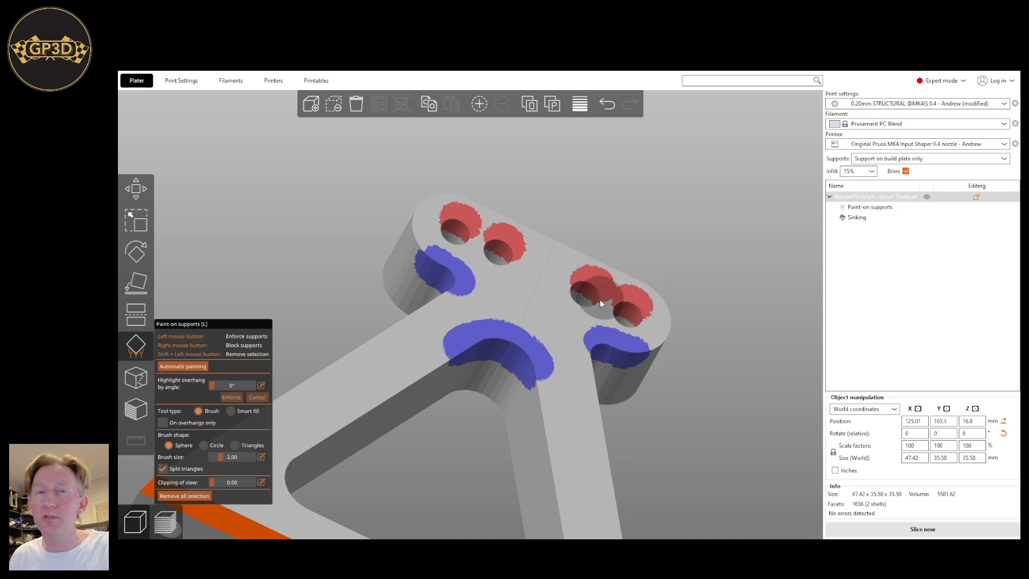
pyautogui.scroll(-2, 639, 284)
pyautogui.scroll(-3, 639, 272)
pyautogui.moveTo(576, 274); pyautogui.dragTo(571, 314)
pyautogui.scroll(6, 567, 320)
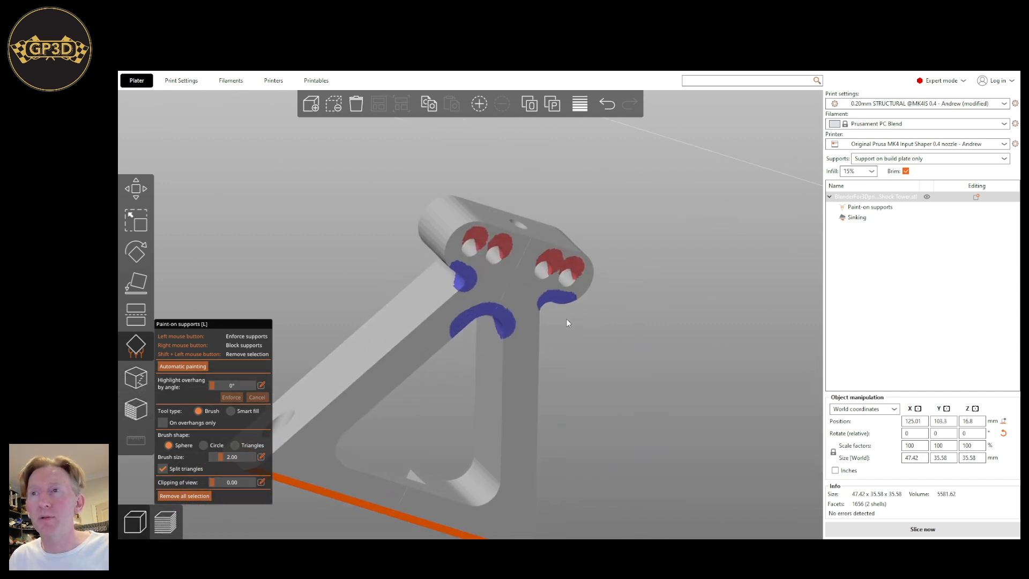
# Paint support enforcers across the full width of the tower's underside, just above the base edge touching the bed.
pyautogui.scroll(-6, 584, 366)
pyautogui.moveTo(584, 371)
pyautogui.mouseDown()
pyautogui.moveTo(594, 379)
pyautogui.moveTo(581, 378)
pyautogui.moveTo(567, 313)
pyautogui.moveTo(444, 285)
pyautogui.mouseUp()
pyautogui.moveTo(576, 367)
pyautogui.mouseDown()
pyautogui.moveTo(597, 392)
pyautogui.moveTo(568, 361)
pyautogui.moveTo(583, 391)
pyautogui.moveTo(583, 434)
pyautogui.moveTo(533, 406)
pyautogui.moveTo(644, 394)
pyautogui.moveTo(623, 387)
pyautogui.mouseUp()
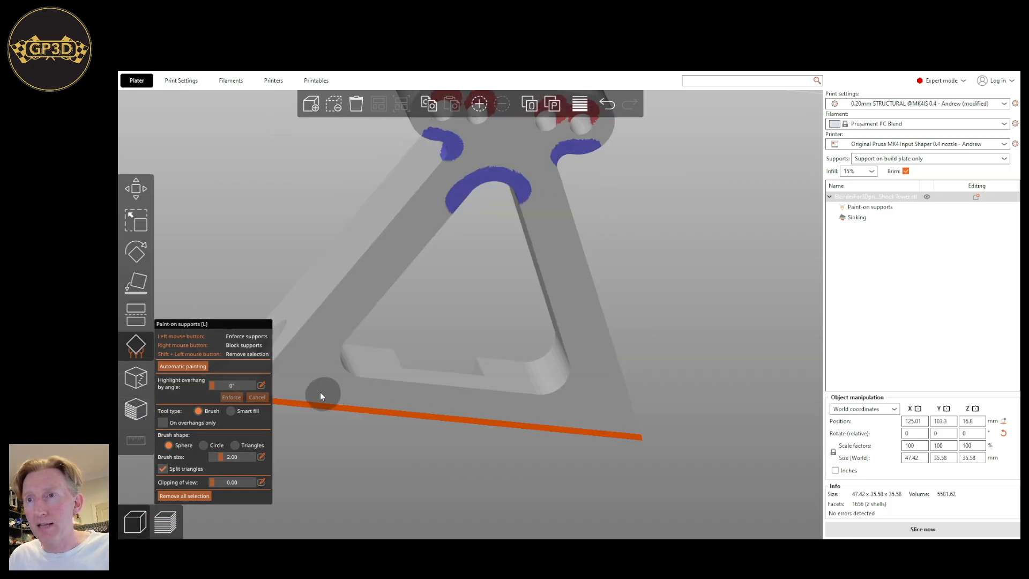
pyautogui.moveTo(371, 410); pyautogui.dragTo(515, 391, button='middle')
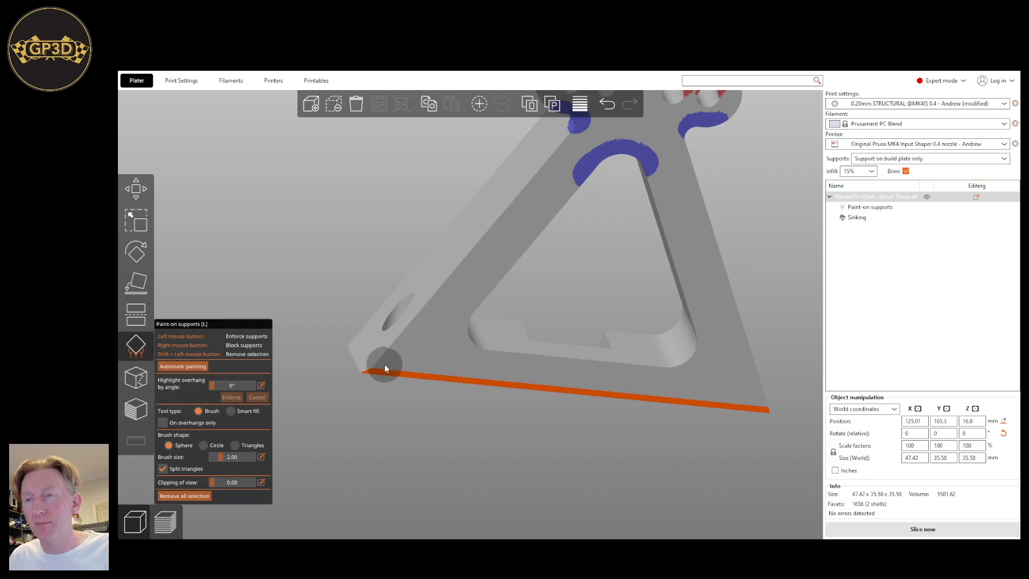
pyautogui.moveTo(390, 361); pyautogui.dragTo(492, 371)
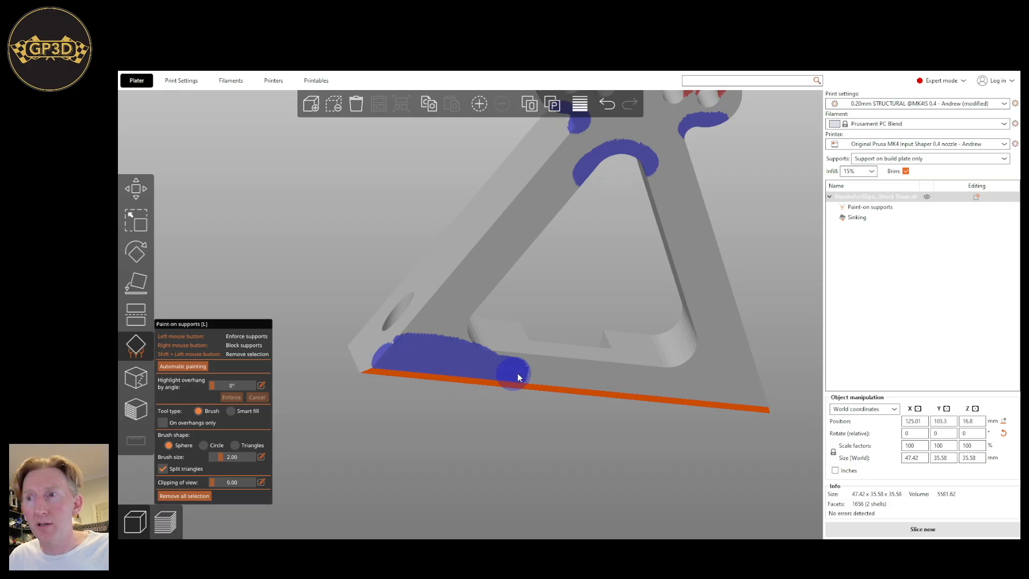
pyautogui.moveTo(514, 364)
pyautogui.mouseDown()
pyautogui.moveTo(614, 378)
pyautogui.moveTo(554, 368)
pyautogui.mouseUp()
pyautogui.moveTo(688, 387); pyautogui.dragTo(662, 385)
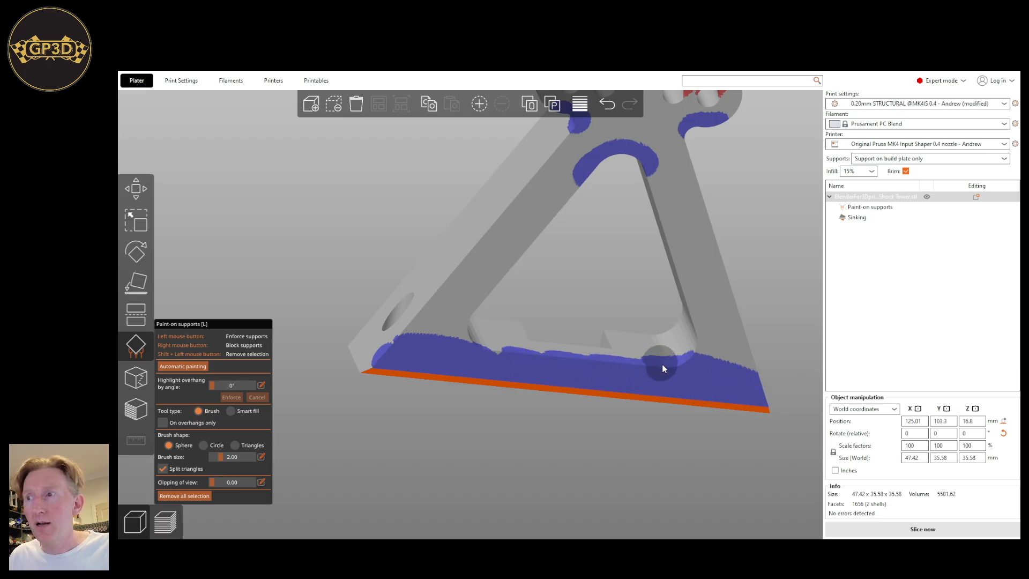
pyautogui.moveTo(544, 436); pyautogui.dragTo(492, 349)
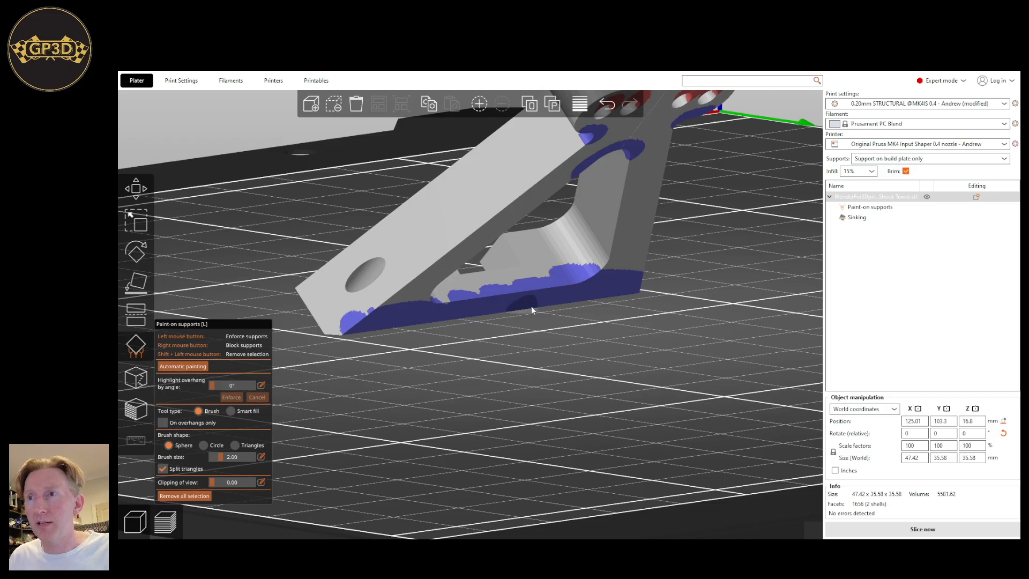
pyautogui.moveTo(660, 272)
pyautogui.mouseDown()
pyautogui.moveTo(630, 354)
pyautogui.moveTo(579, 423)
pyautogui.moveTo(605, 276)
pyautogui.moveTo(470, 359)
pyautogui.mouseUp()
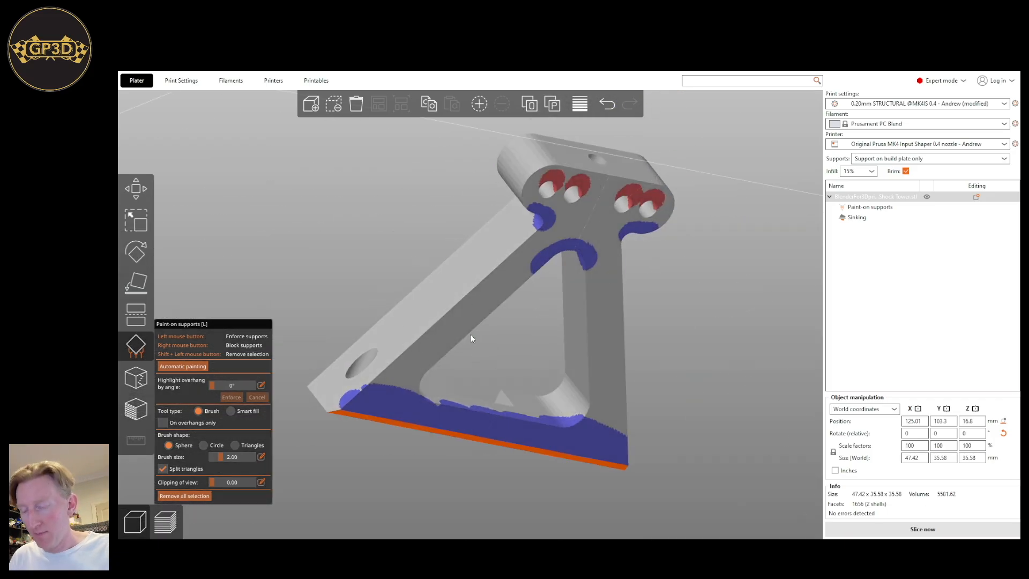
# Finish support painting, slice the tower again, and inspect the supports generated under the head, arch and base.
pyautogui.press('l')
pyautogui.click(891, 531)
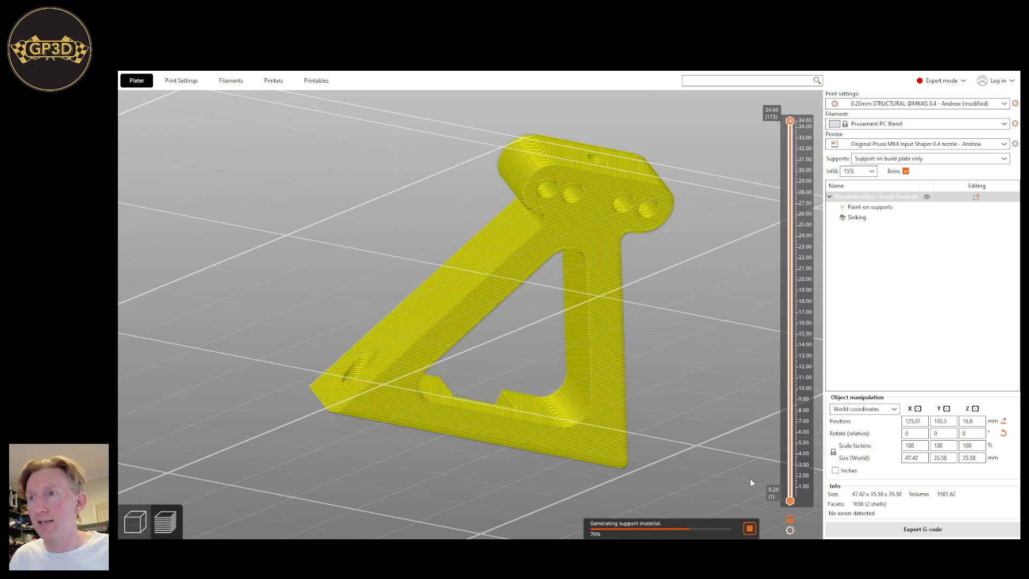
pyautogui.moveTo(627, 295); pyautogui.dragTo(657, 317)
pyautogui.scroll(5, 657, 321)
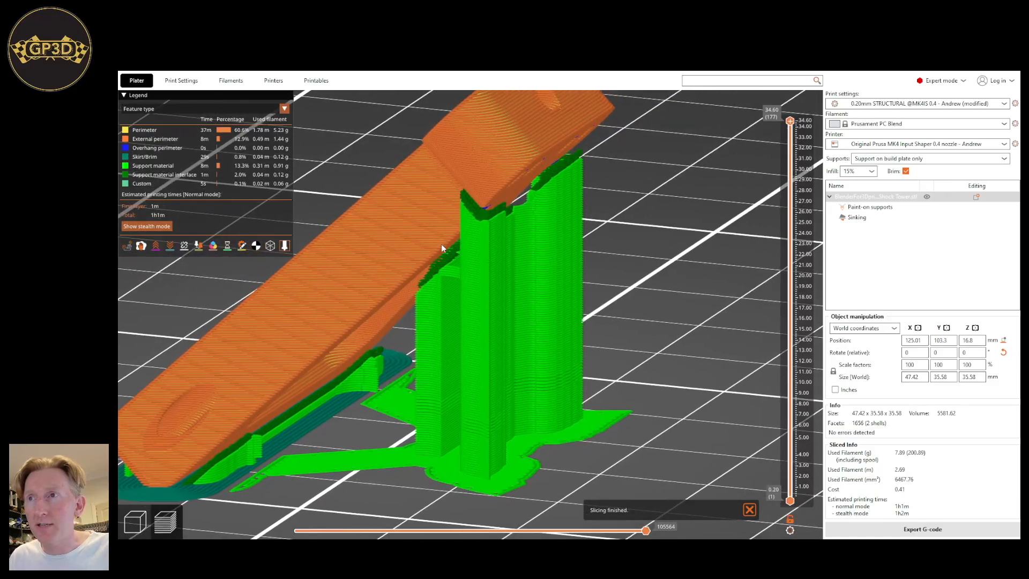
pyautogui.scroll(3, 487, 217)
pyautogui.moveTo(563, 273); pyautogui.dragTo(599, 271)
# Lower the layer preview to 23.80 mm and examine the overhang perimeters against the support interface at the head's corners.
pyautogui.moveTo(790, 121); pyautogui.dragTo(783, 237)
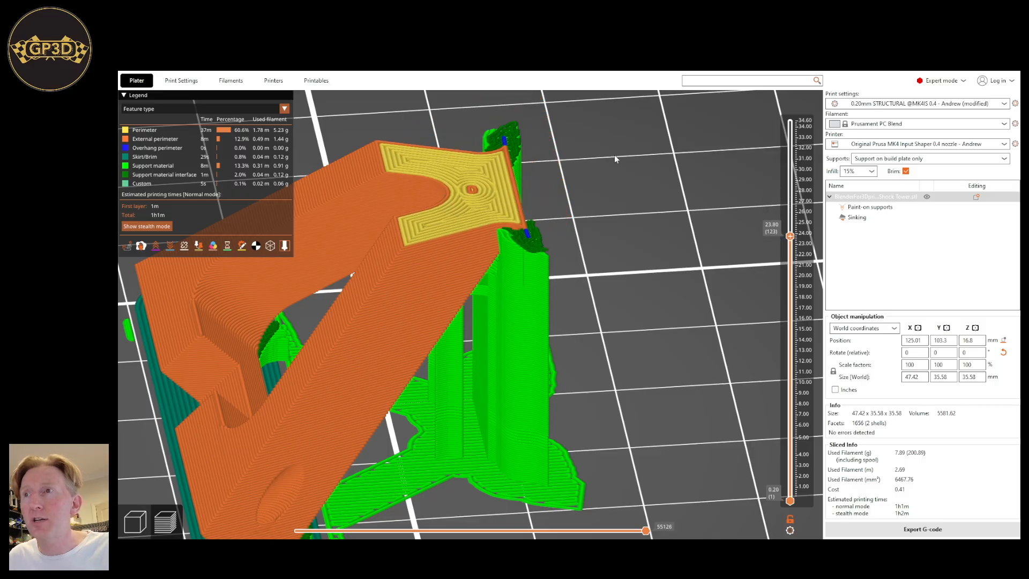
pyautogui.scroll(5, 533, 234)
pyautogui.scroll(8, 496, 335)
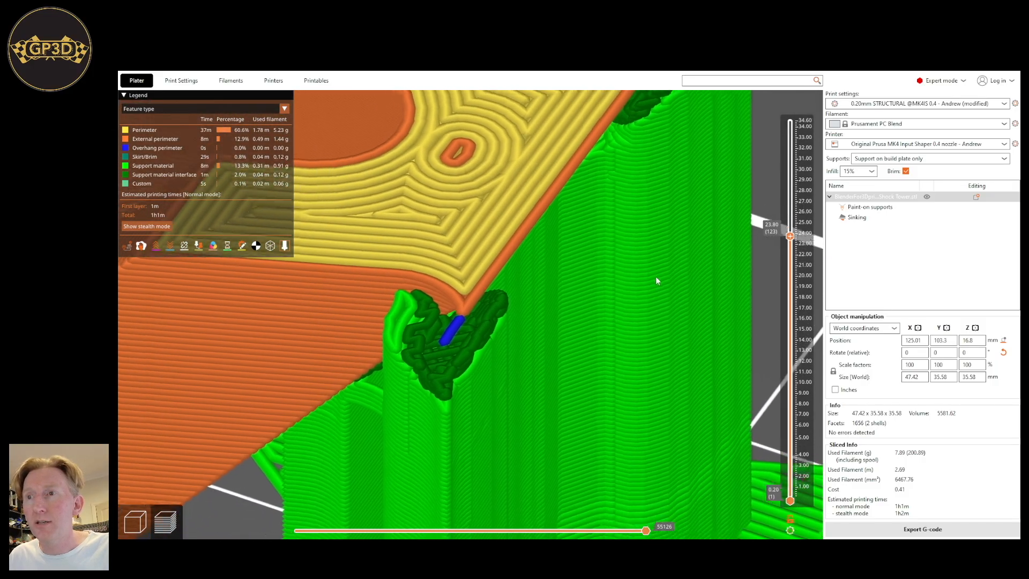
pyautogui.moveTo(656, 277); pyautogui.dragTo(659, 272, button='right')
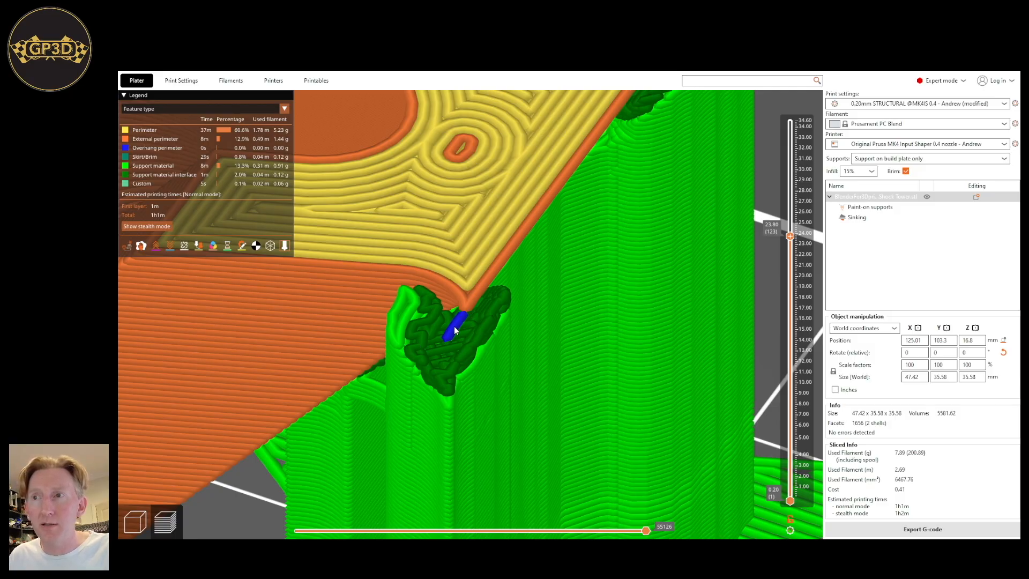
pyautogui.scroll(-5, 470, 311)
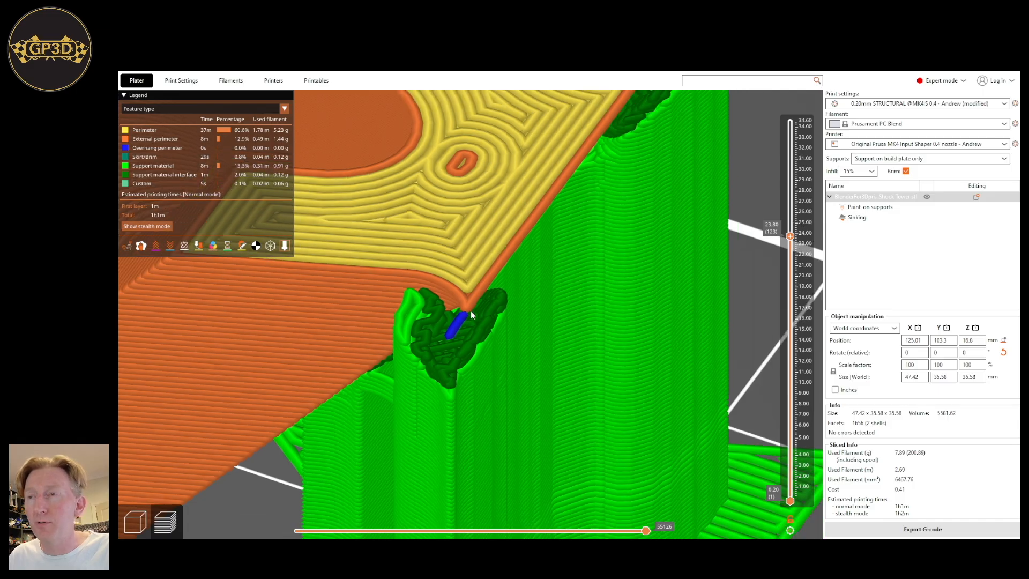
pyautogui.scroll(-1, 792, 225)
pyautogui.scroll(1, 792, 224)
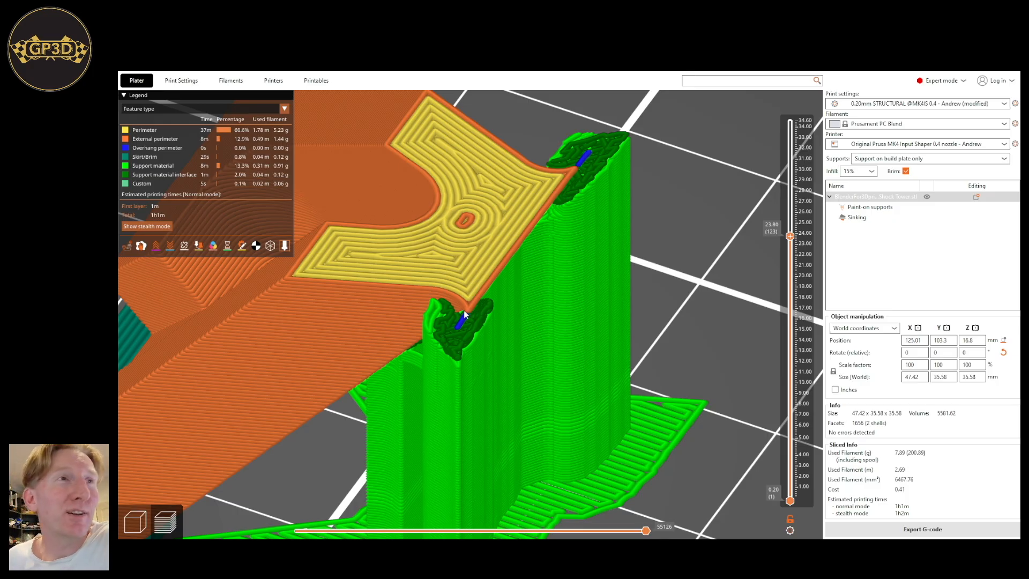
# Inspect the support columns, their bed footprint and the base supports around the partially previewed tower.
pyautogui.scroll(-6, 472, 316)
pyautogui.moveTo(543, 448); pyautogui.dragTo(551, 426)
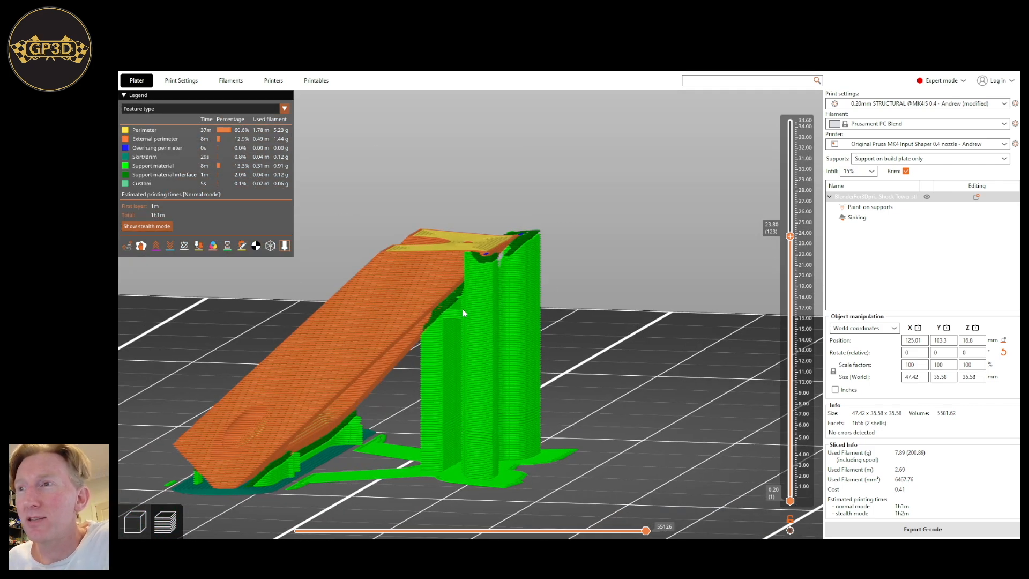
pyautogui.moveTo(653, 350); pyautogui.dragTo(639, 380)
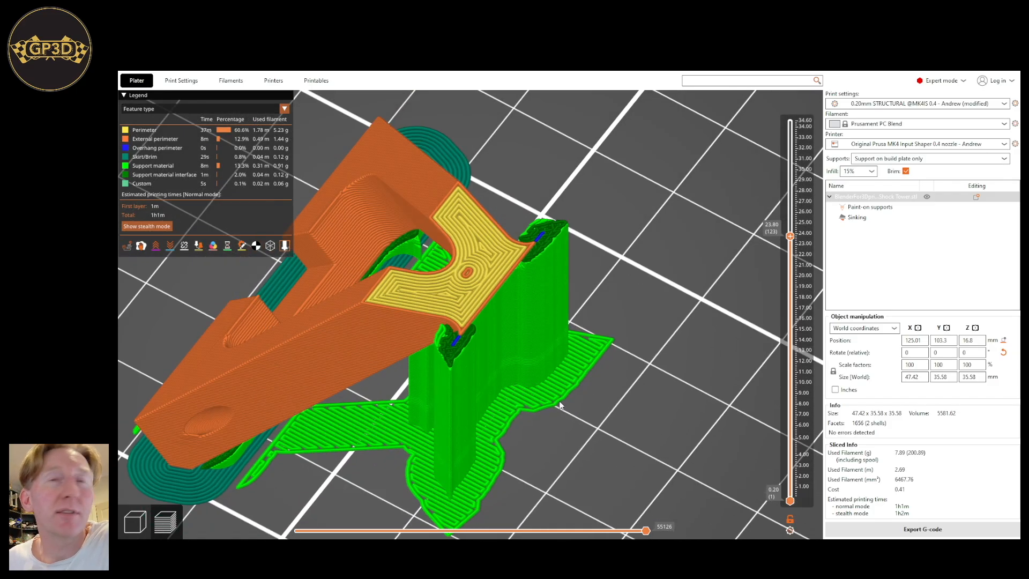
pyautogui.moveTo(583, 435); pyautogui.dragTo(493, 362)
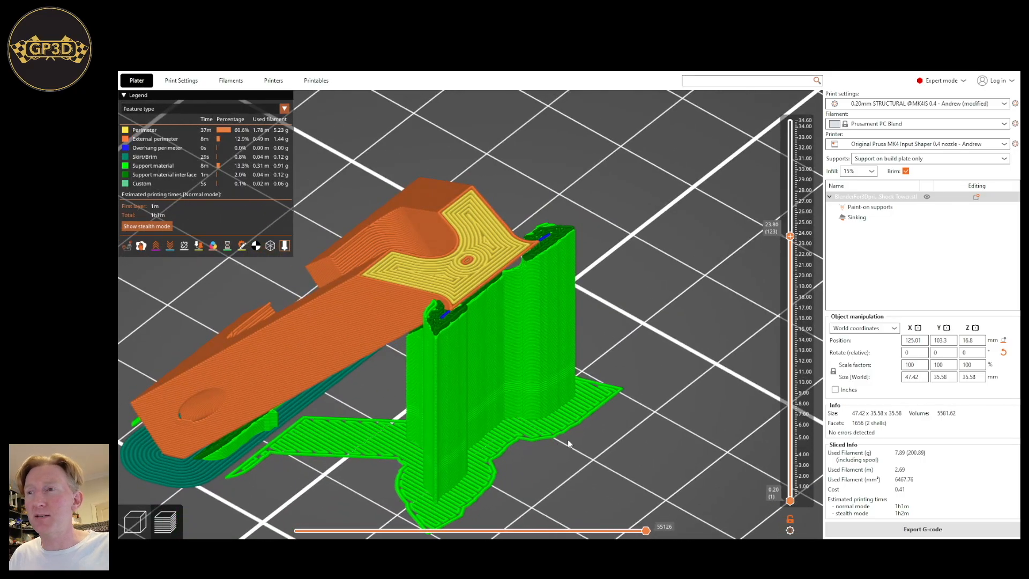
pyautogui.scroll(-5, 564, 443)
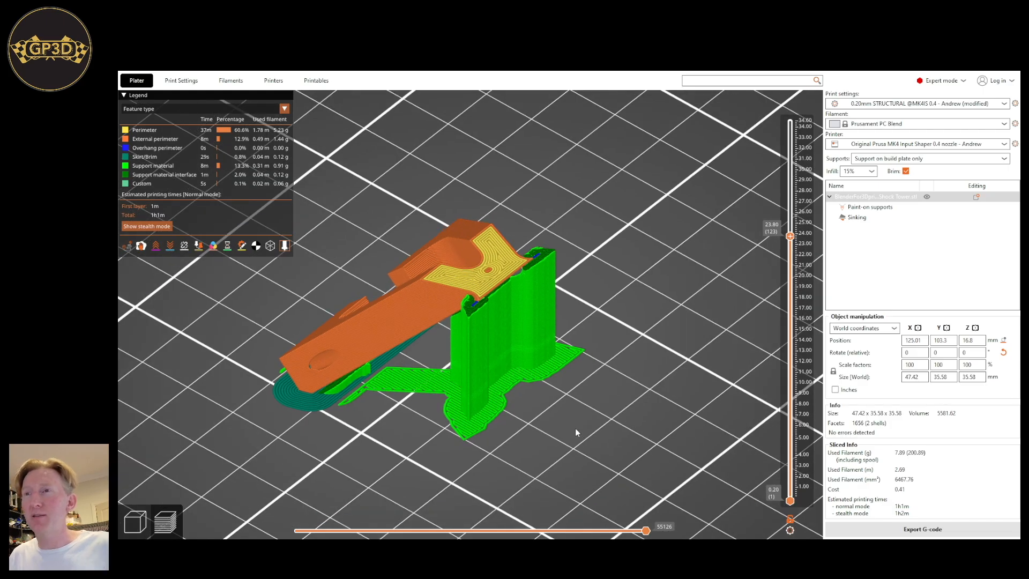
pyautogui.scroll(6, 575, 390)
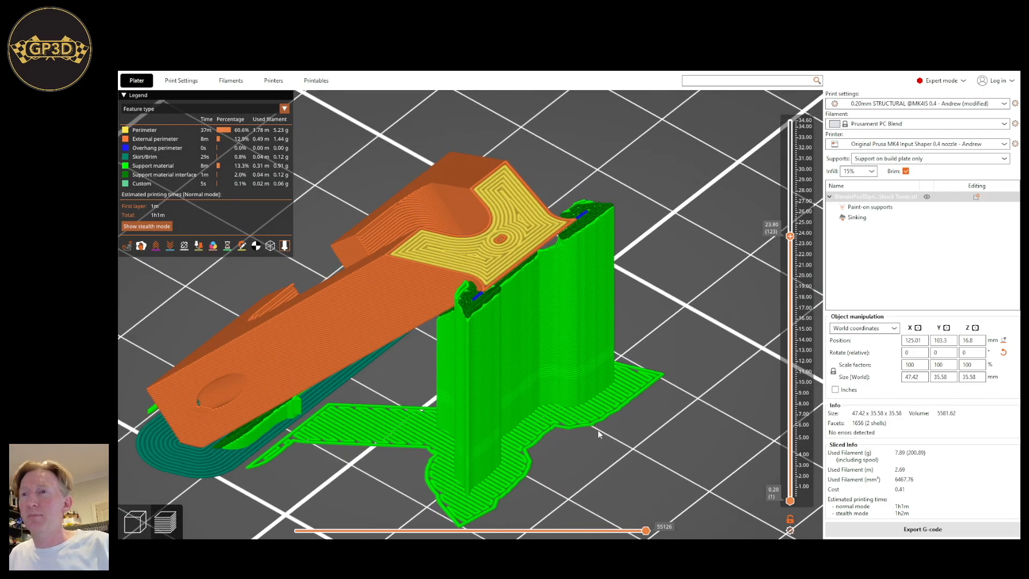
# Examine the supports along the tower's bed edge and beneath its arch from a low angle.
pyautogui.scroll(-3, 622, 455)
pyautogui.moveTo(616, 436); pyautogui.dragTo(416, 298)
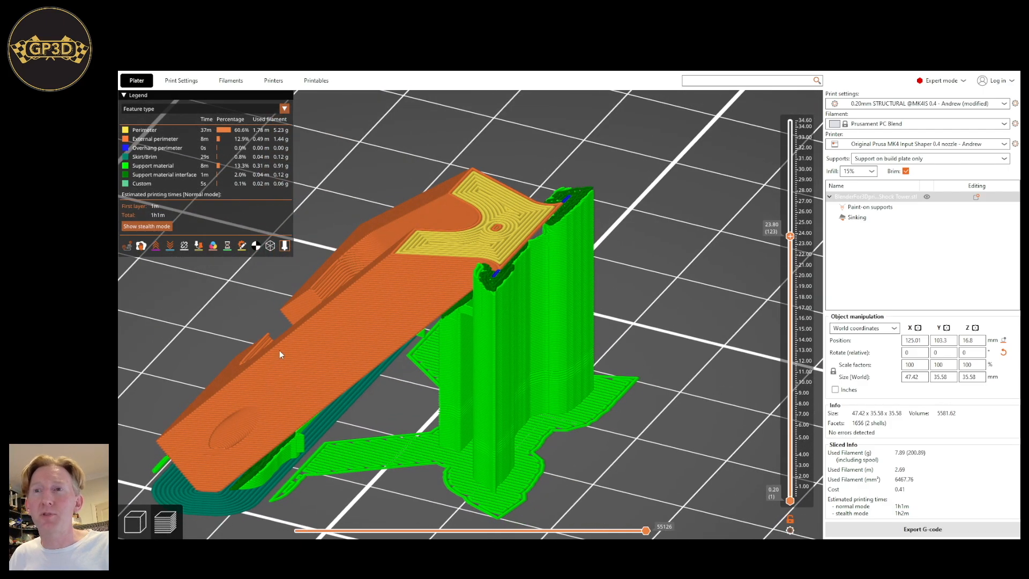
pyautogui.moveTo(569, 346); pyautogui.dragTo(660, 276)
pyautogui.scroll(4, 542, 376)
pyautogui.moveTo(543, 376); pyautogui.dragTo(663, 285, button='right')
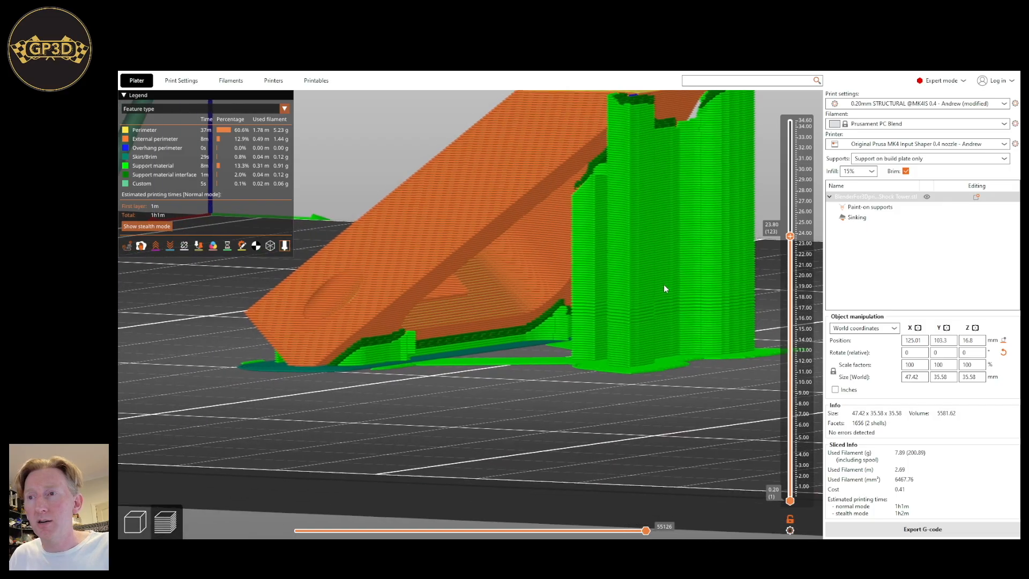
pyautogui.scroll(5, 479, 373)
pyautogui.moveTo(479, 373); pyautogui.dragTo(360, 403)
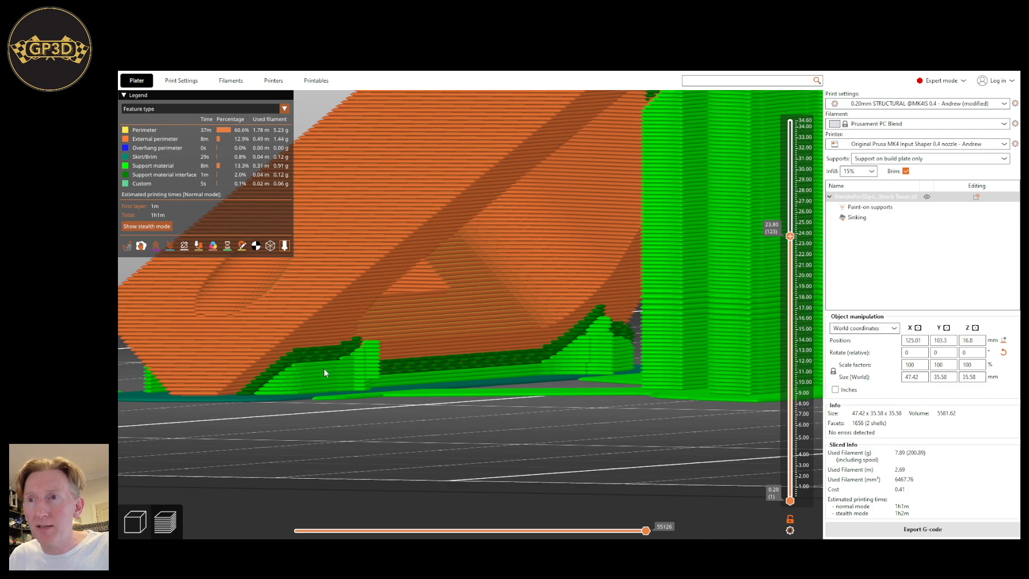
pyautogui.moveTo(415, 425)
pyautogui.mouseDown()
pyautogui.moveTo(541, 442)
pyautogui.moveTo(567, 436)
pyautogui.moveTo(520, 439)
pyautogui.moveTo(429, 415)
pyautogui.mouseUp()
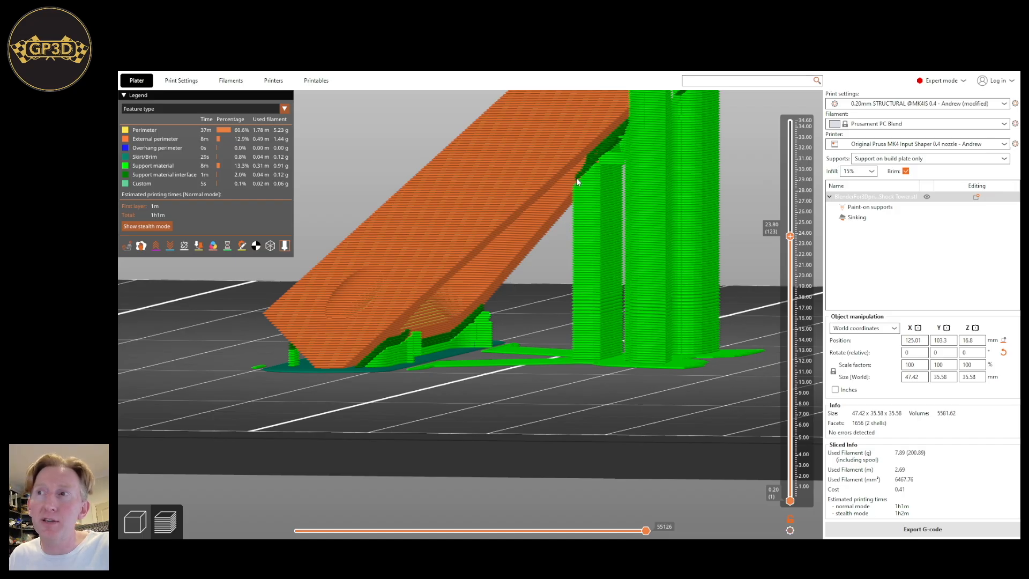
# Inspect the tall support columns from the side, below and above, including their contact with the head's overhanging corners.
pyautogui.scroll(-3, 541, 205)
pyautogui.moveTo(666, 236); pyautogui.dragTo(540, 219)
pyautogui.moveTo(497, 284); pyautogui.dragTo(472, 353)
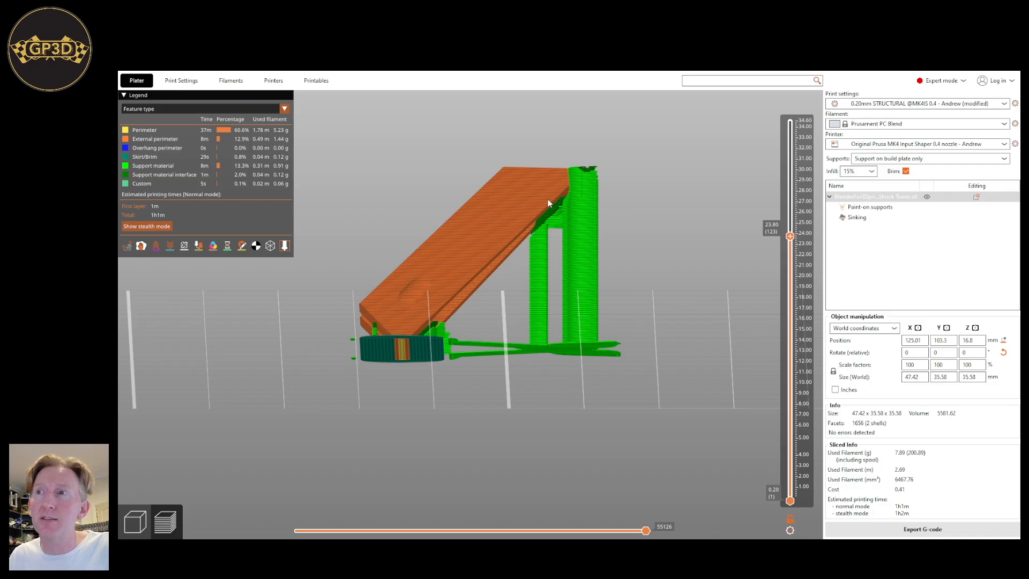
pyautogui.moveTo(723, 271); pyautogui.dragTo(708, 298)
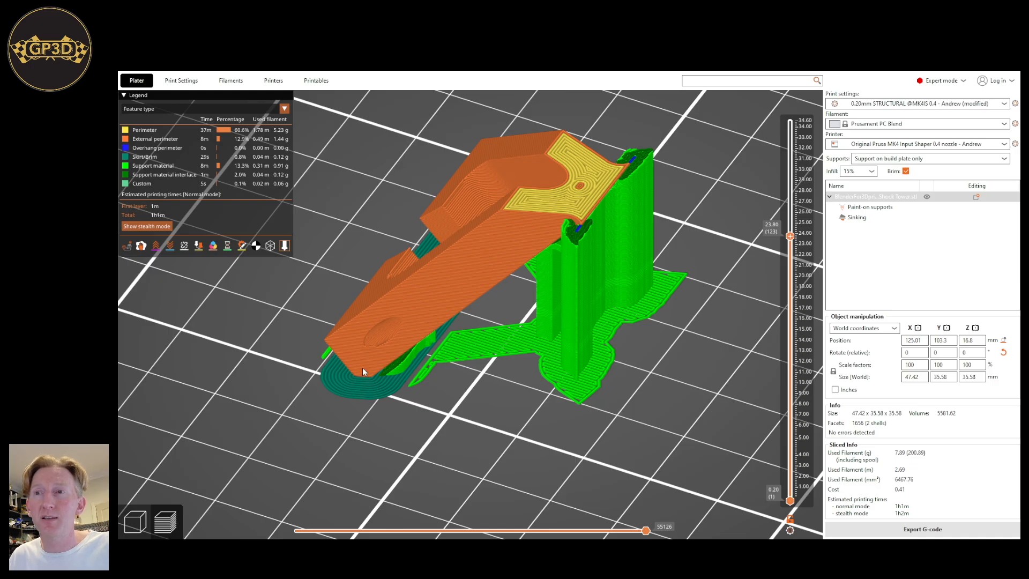
pyautogui.moveTo(379, 432); pyautogui.dragTo(367, 353)
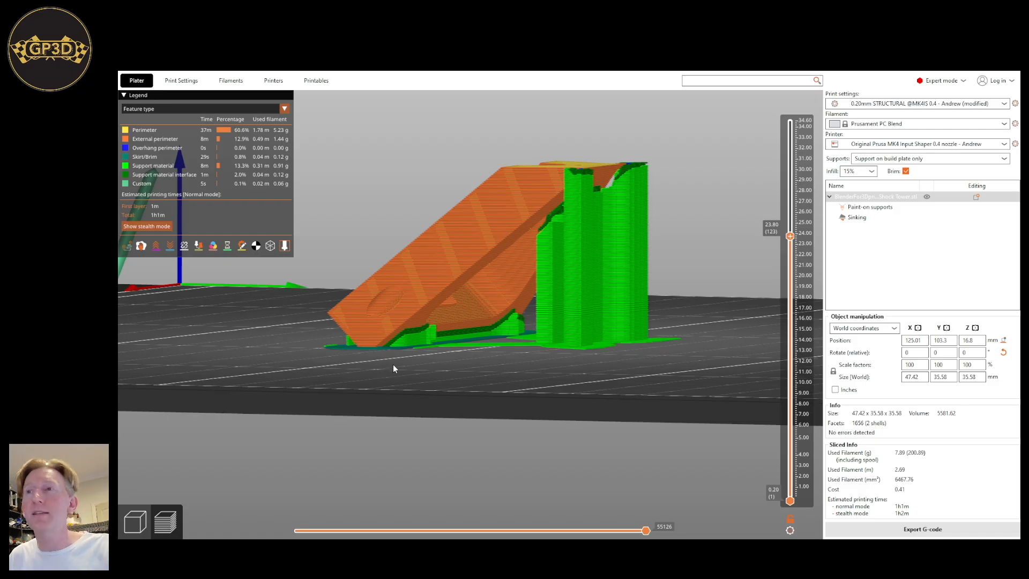
pyautogui.moveTo(490, 374); pyautogui.dragTo(491, 396)
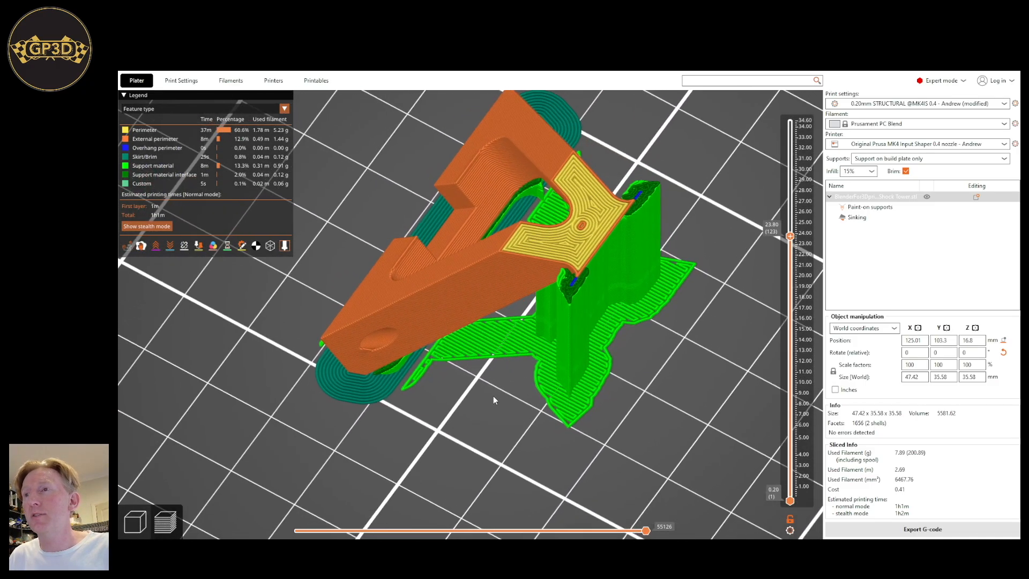
pyautogui.moveTo(682, 370); pyautogui.dragTo(606, 399, button='right')
pyautogui.moveTo(519, 336); pyautogui.dragTo(621, 308, button='right')
pyautogui.moveTo(581, 377); pyautogui.dragTo(565, 401)
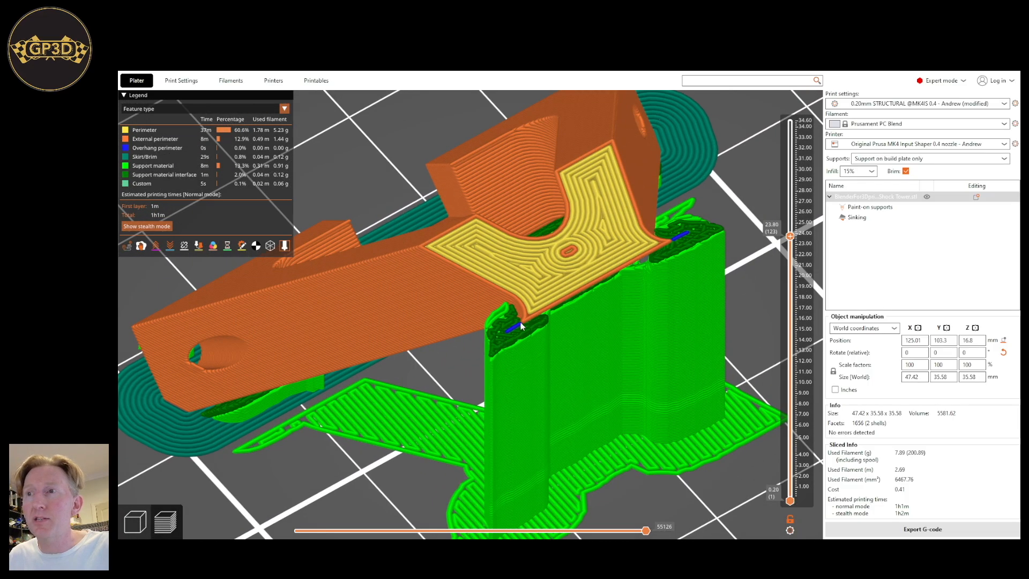
# Set the support material's top contact Z distance to 0.12 mm in the print settings.
pyautogui.click(183, 81)
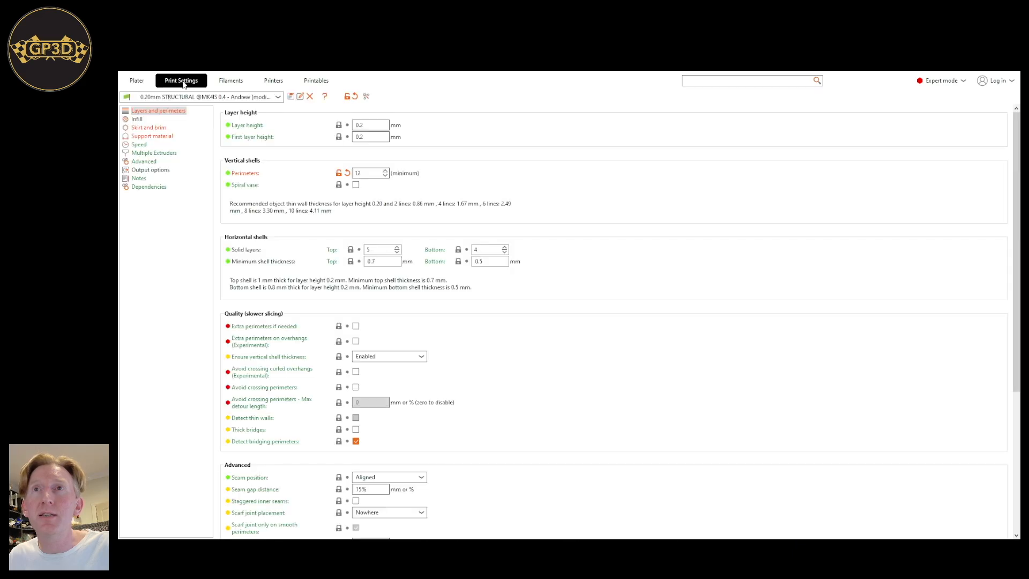
pyautogui.click(156, 136)
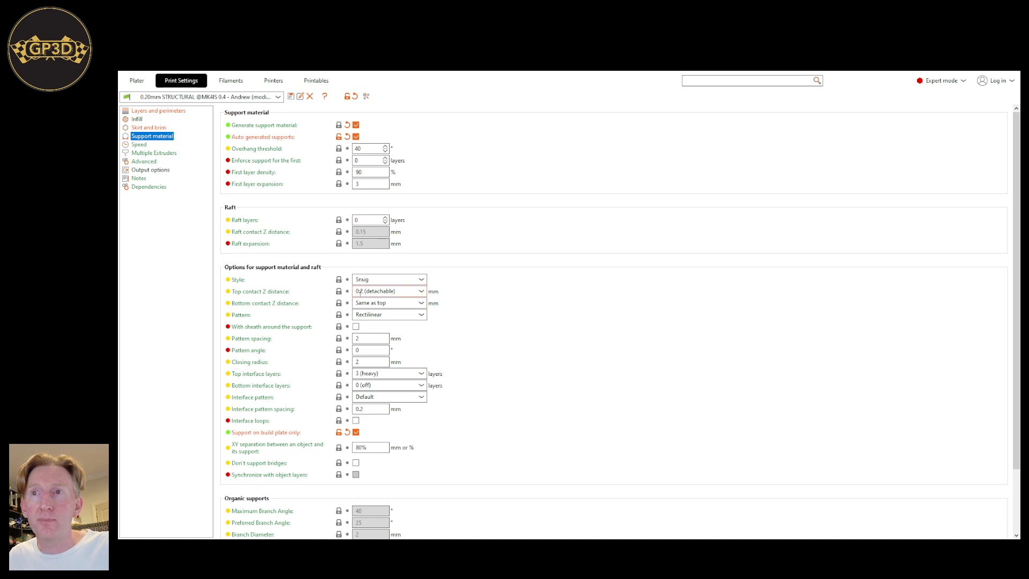
pyautogui.click(423, 292)
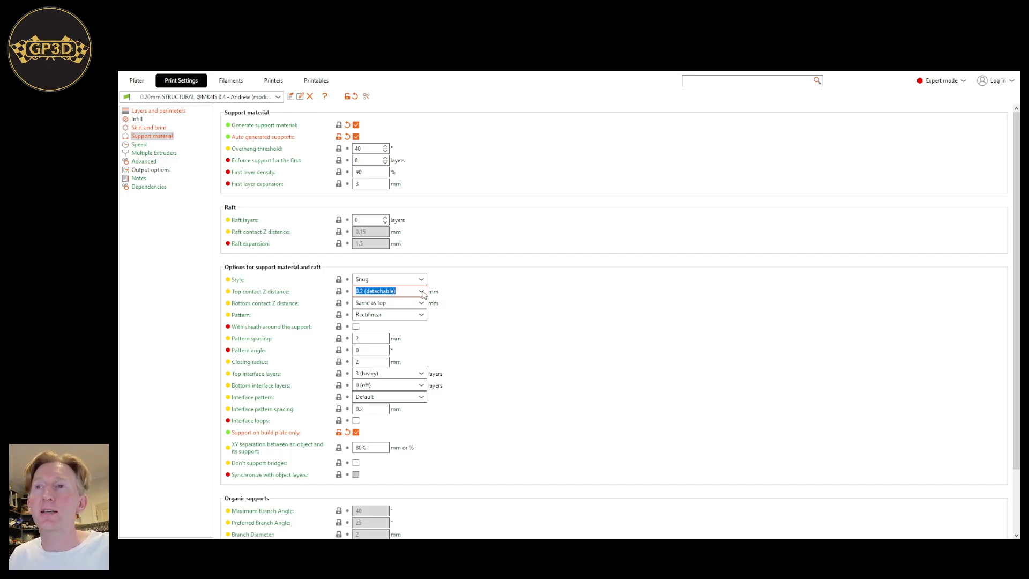
pyautogui.click(375, 312)
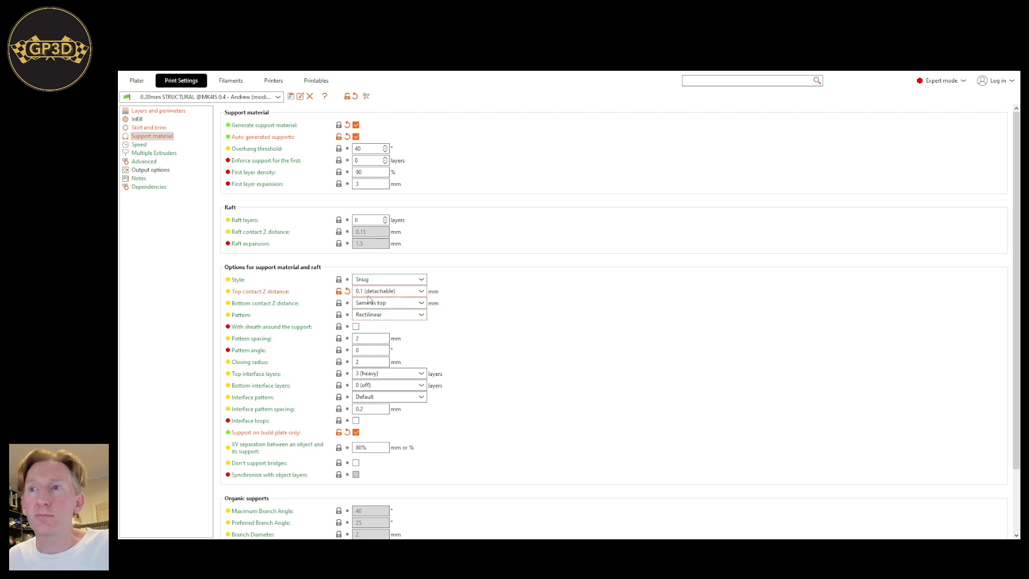
pyautogui.moveTo(364, 292); pyautogui.dragTo(449, 294)
pyautogui.write('5')
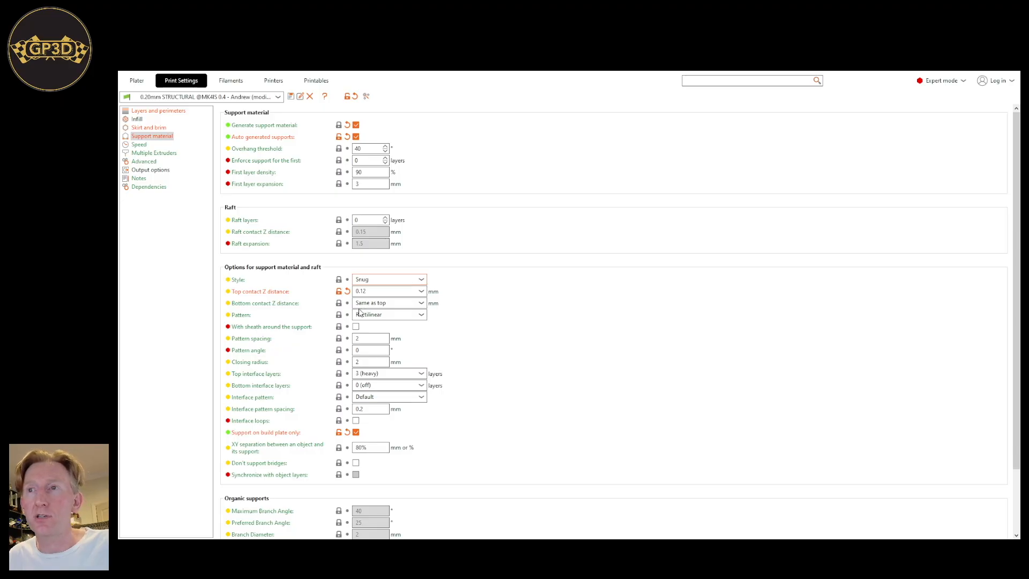
# Change the support style to Organic and slice the tower again.
pyautogui.press('Down')
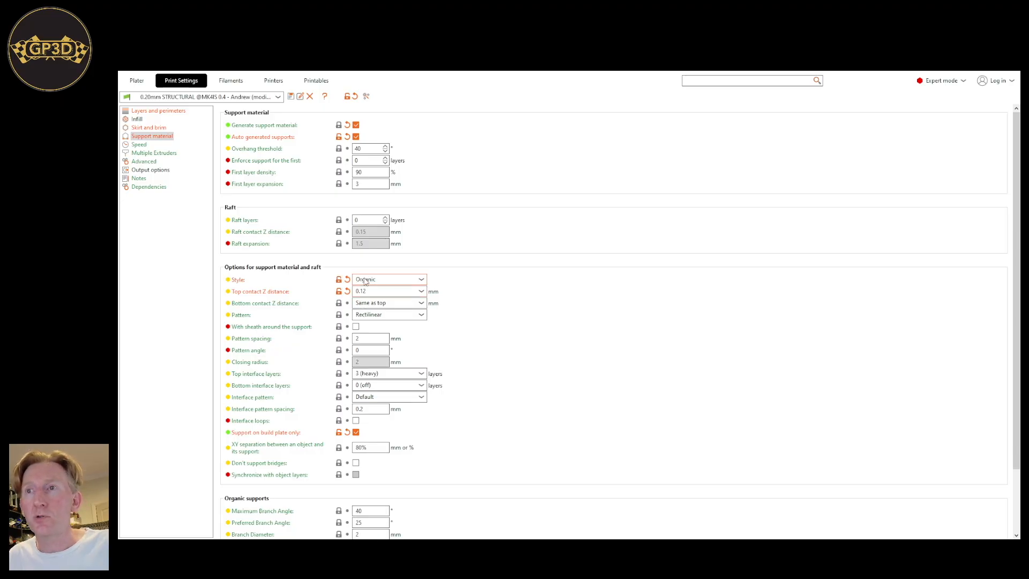
pyautogui.click(137, 81)
pyautogui.click(923, 529)
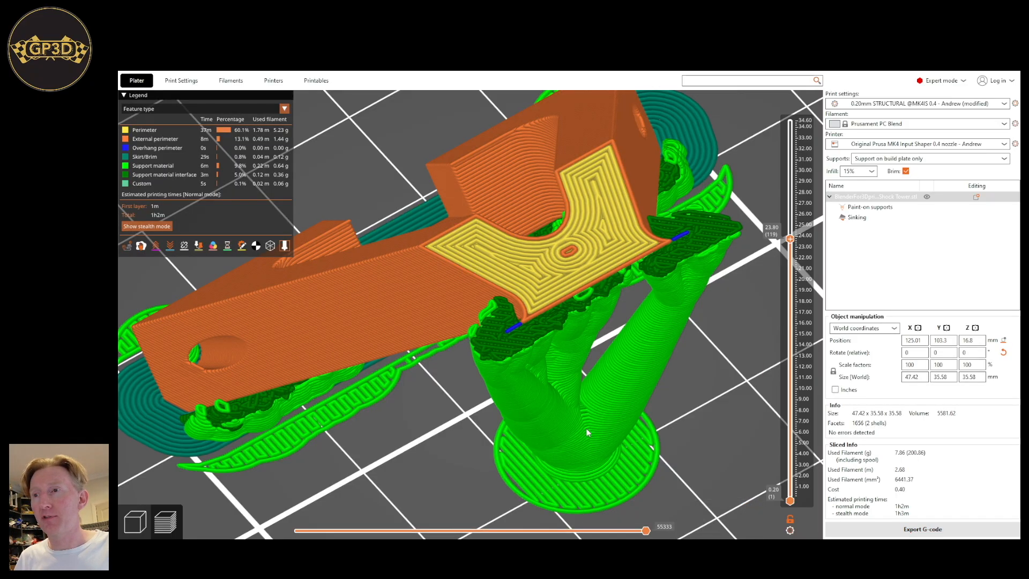
# Inspect the organic tree supports under the head and along the tower's base from several angles.
pyautogui.scroll(-4, 544, 441)
pyautogui.moveTo(511, 444); pyautogui.dragTo(481, 418, button='right')
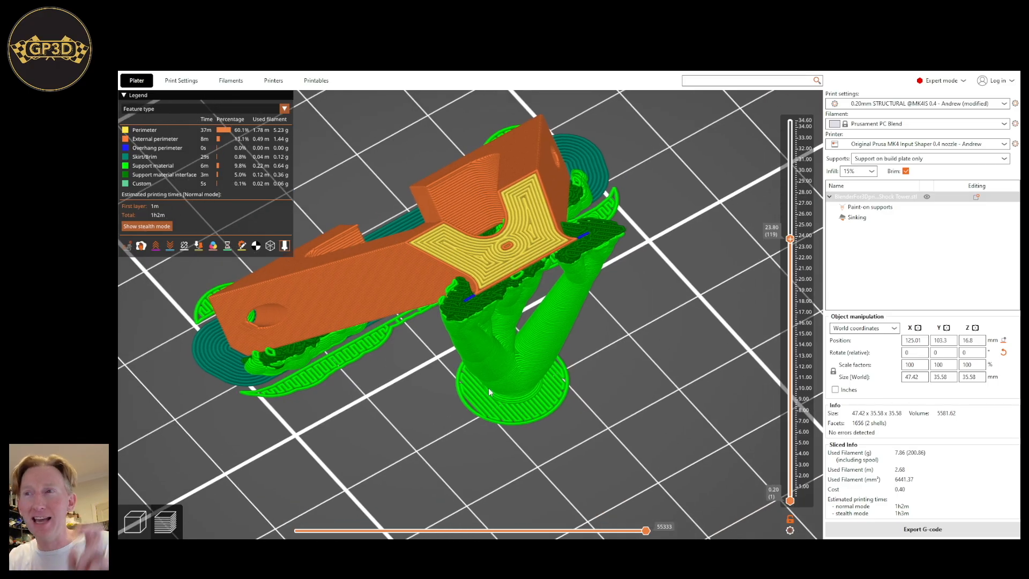
pyautogui.moveTo(615, 425); pyautogui.dragTo(631, 402)
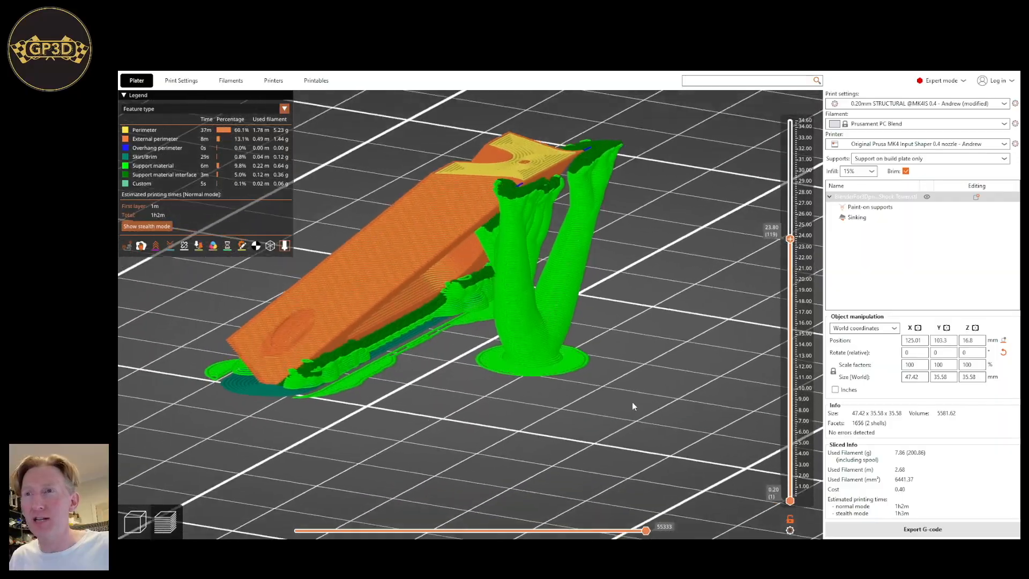
pyautogui.scroll(3, 632, 402)
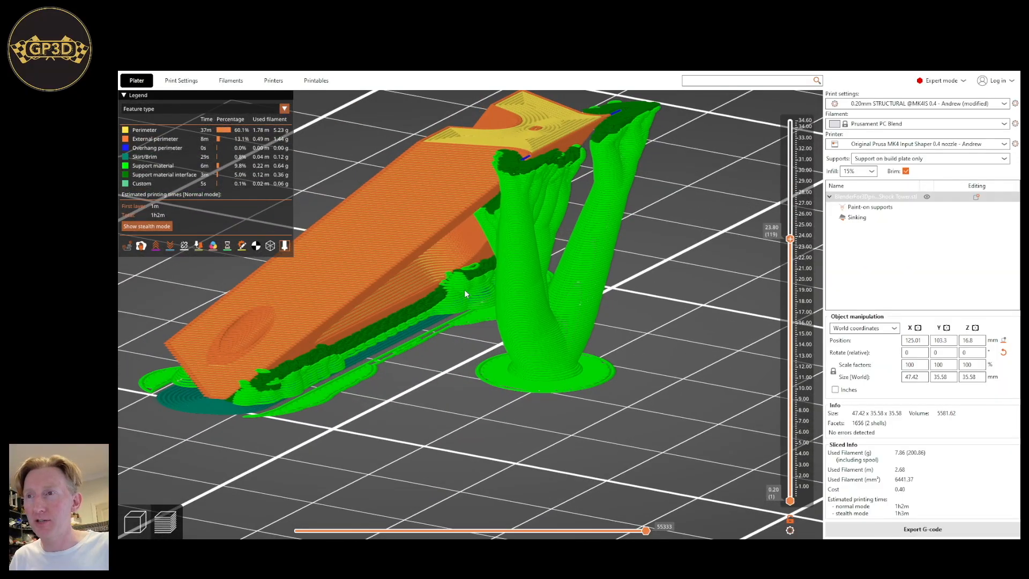
pyautogui.moveTo(587, 419); pyautogui.dragTo(554, 436)
pyautogui.scroll(4, 554, 435)
pyautogui.moveTo(654, 370); pyautogui.dragTo(584, 433)
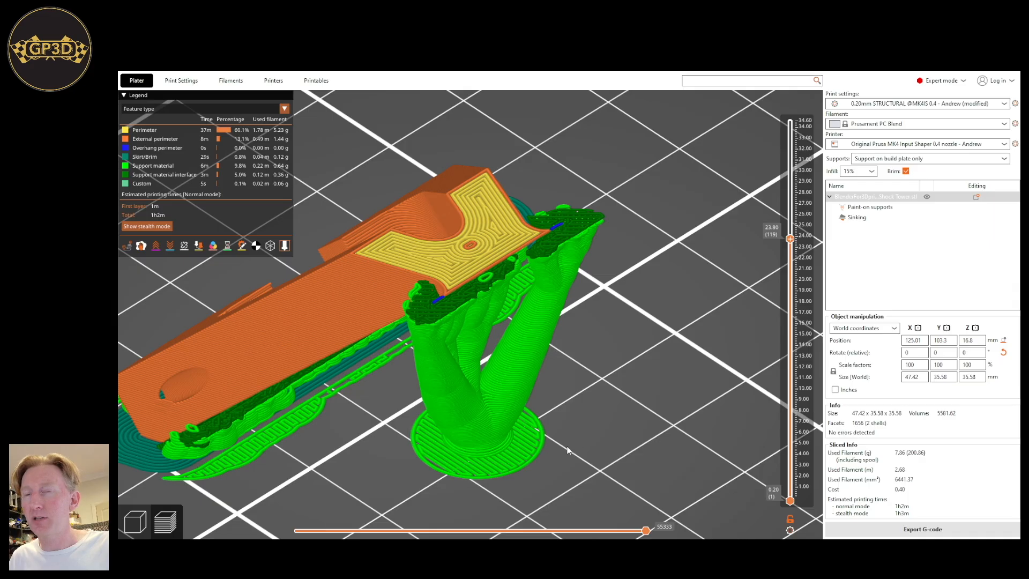
pyautogui.moveTo(563, 438); pyautogui.dragTo(600, 378, button='middle')
pyautogui.moveTo(482, 387); pyautogui.dragTo(429, 389)
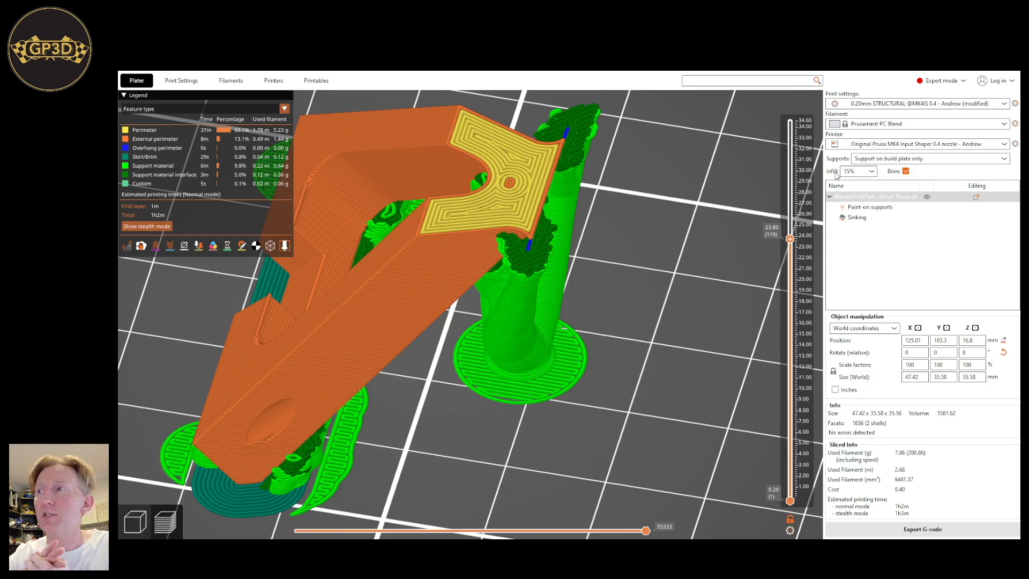
# Examine how the organic support branches meet the overhang perimeters at both corners of the head.
pyautogui.moveTo(611, 159); pyautogui.dragTo(497, 160)
pyautogui.moveTo(676, 368); pyautogui.dragTo(713, 355)
pyautogui.moveTo(519, 137); pyautogui.dragTo(549, 308)
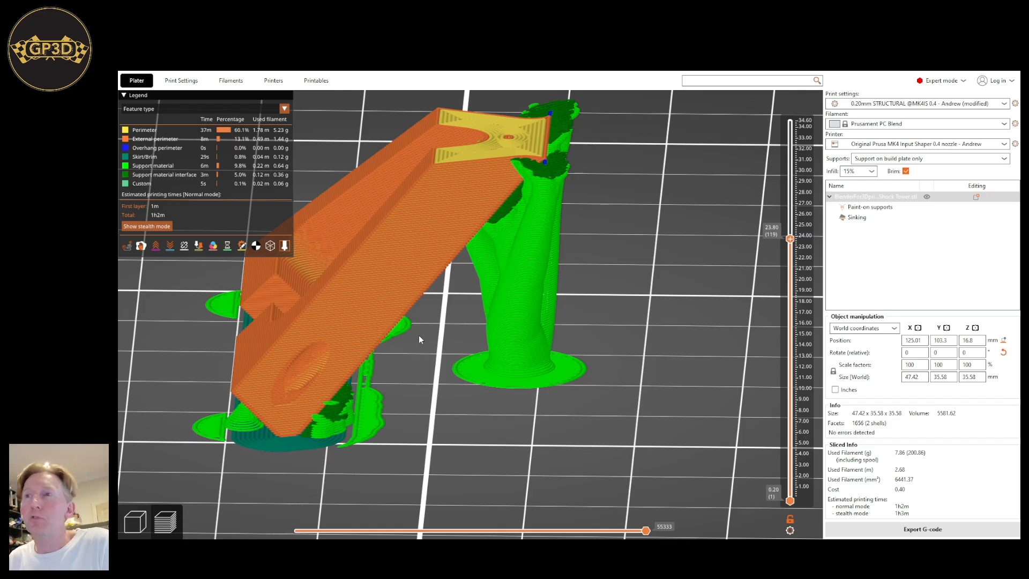
pyautogui.moveTo(606, 322); pyautogui.dragTo(558, 294)
pyautogui.scroll(1, 558, 296)
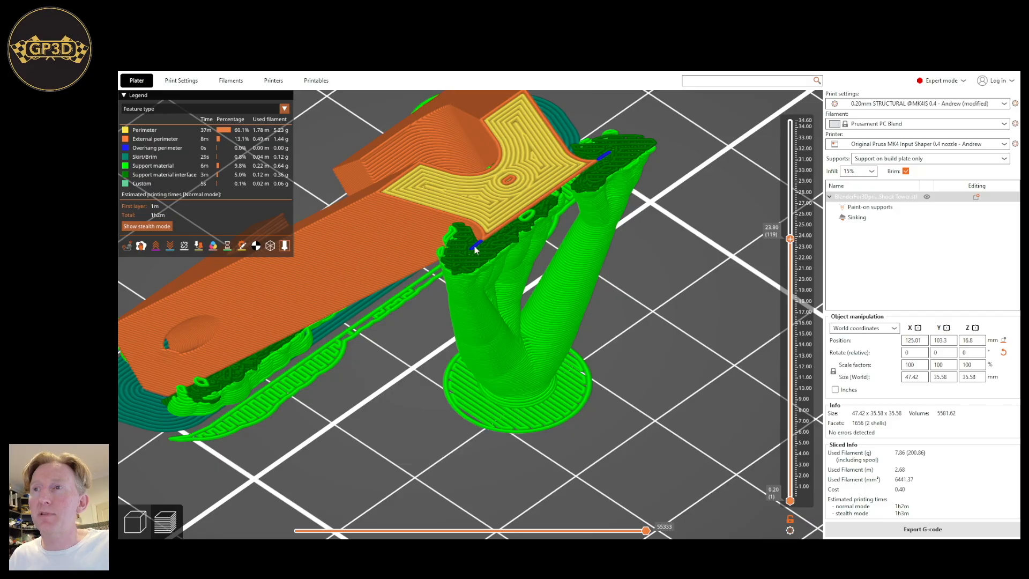
pyautogui.scroll(2, 476, 247)
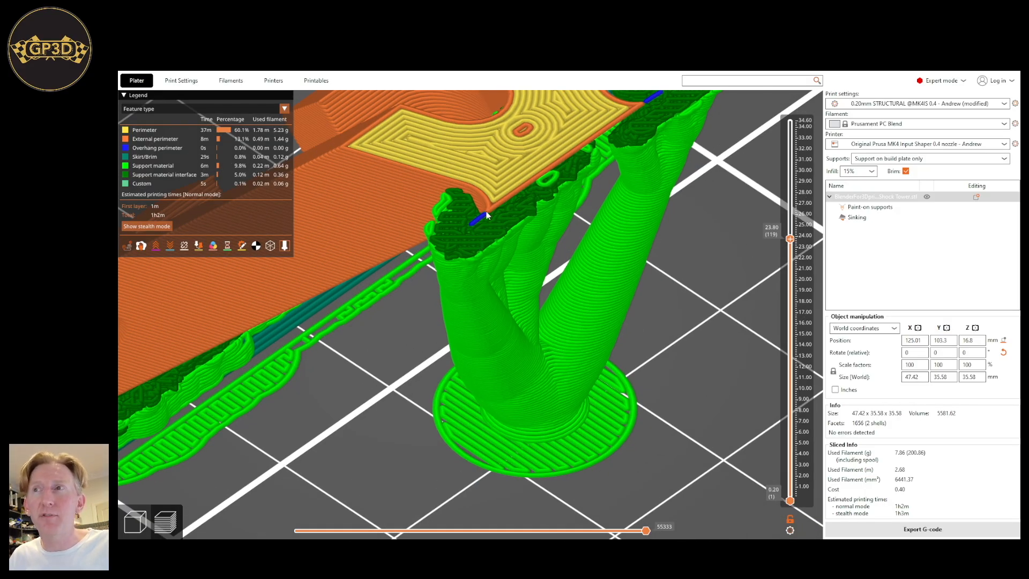
pyautogui.scroll(-5, 477, 226)
pyautogui.moveTo(478, 255); pyautogui.dragTo(438, 332)
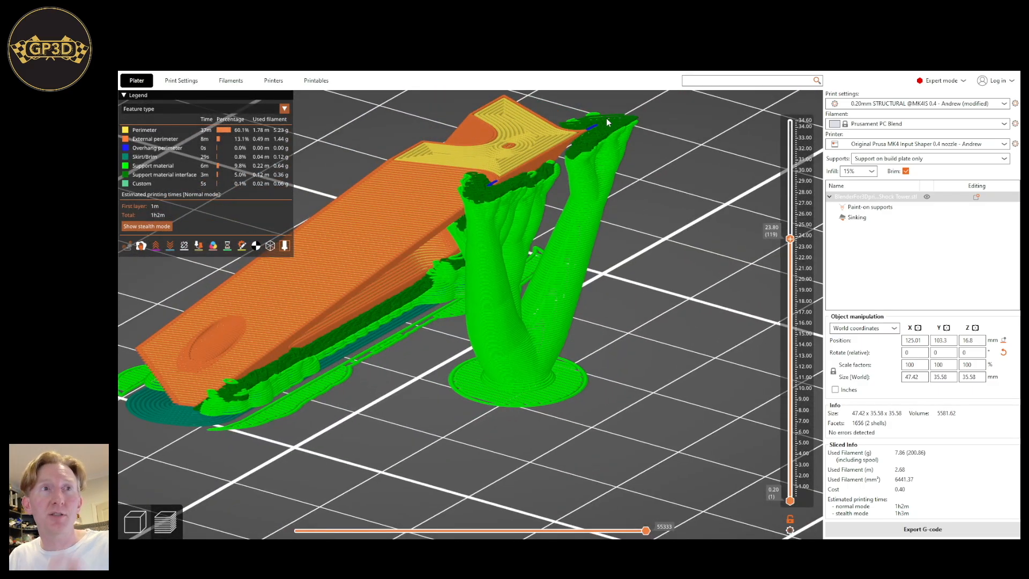
pyautogui.moveTo(684, 152); pyautogui.dragTo(596, 345)
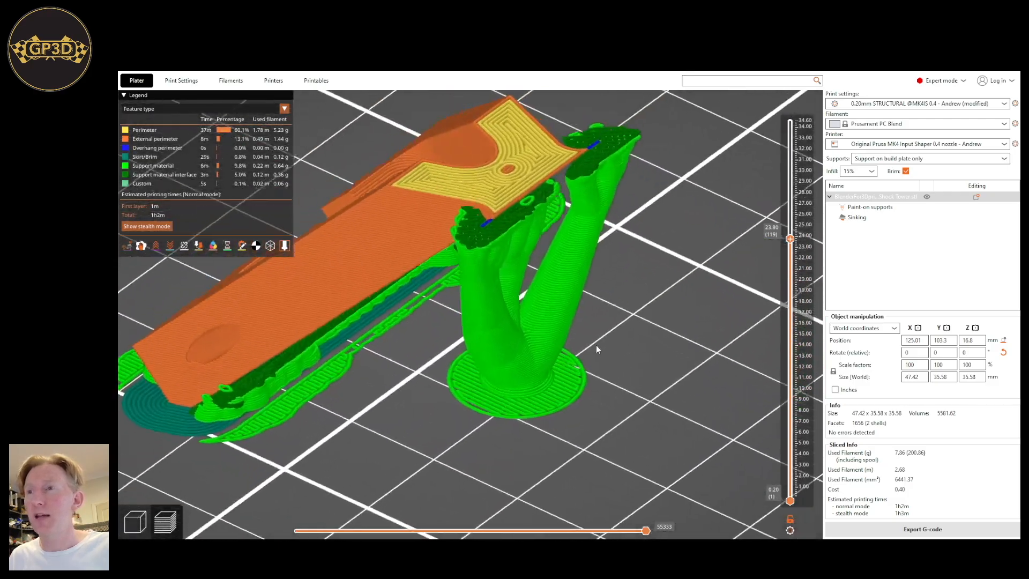
# Check the organic supports from the front and from beneath the bed, including their footprint and the brim.
pyautogui.scroll(-3, 590, 345)
pyautogui.moveTo(499, 351); pyautogui.dragTo(561, 400)
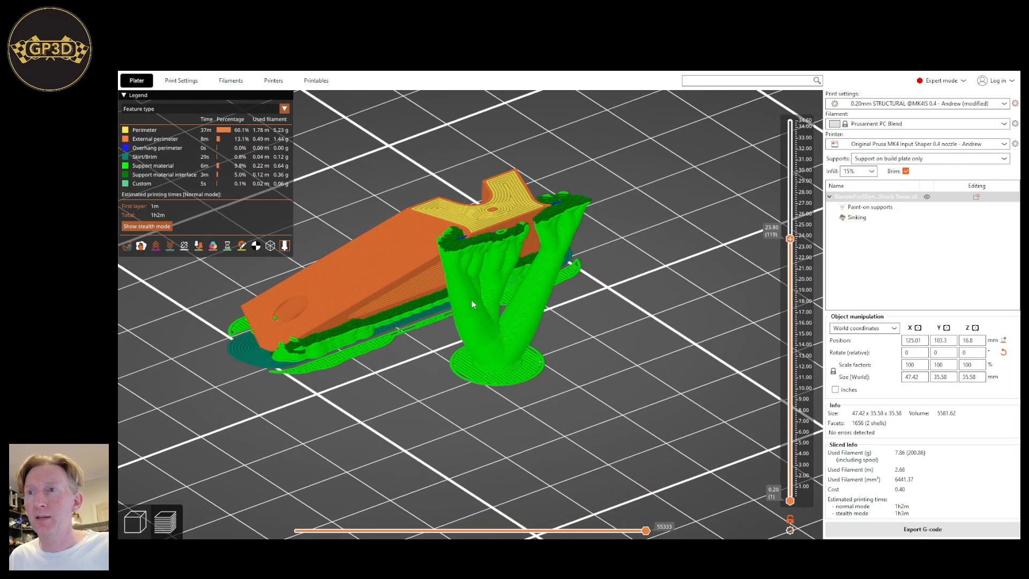
pyautogui.moveTo(627, 375); pyautogui.dragTo(510, 346)
pyautogui.moveTo(549, 275); pyautogui.dragTo(610, 352)
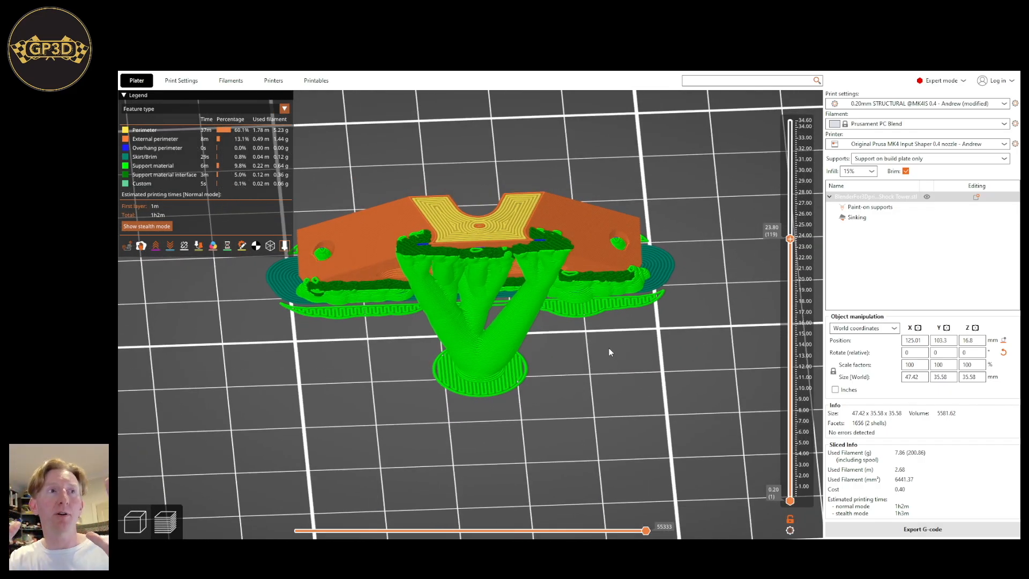
pyautogui.moveTo(633, 490); pyautogui.dragTo(484, 414)
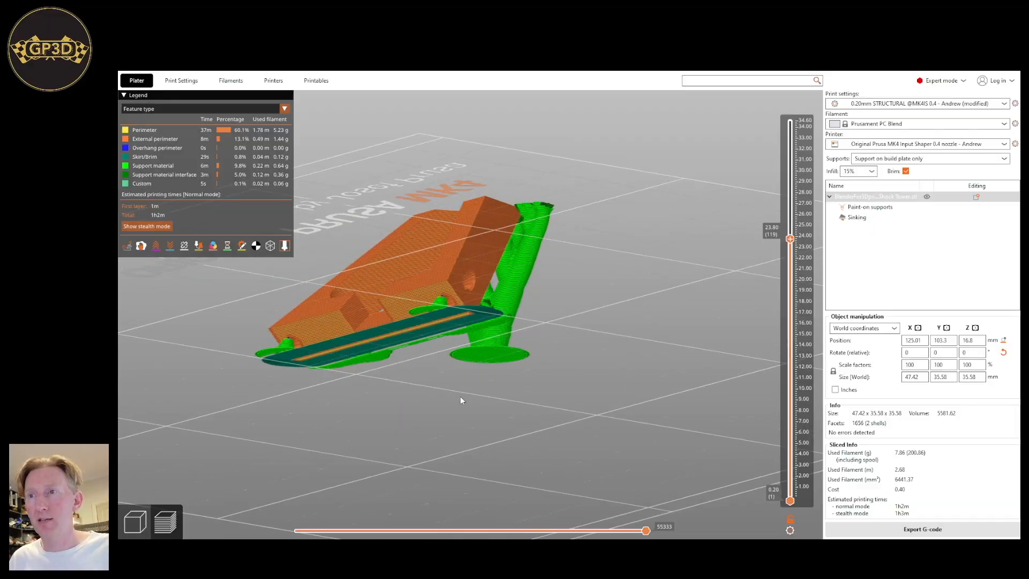
pyautogui.moveTo(561, 443); pyautogui.dragTo(482, 247)
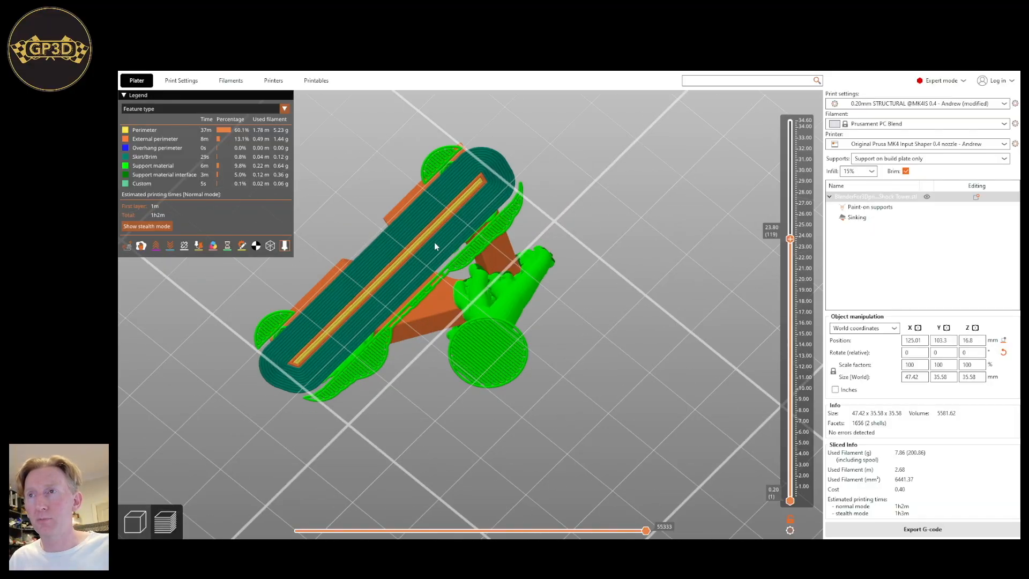
pyautogui.moveTo(429, 407); pyautogui.dragTo(388, 395)
pyautogui.moveTo(471, 425); pyautogui.dragTo(524, 432)
pyautogui.moveTo(541, 425); pyautogui.dragTo(601, 417, button='right')
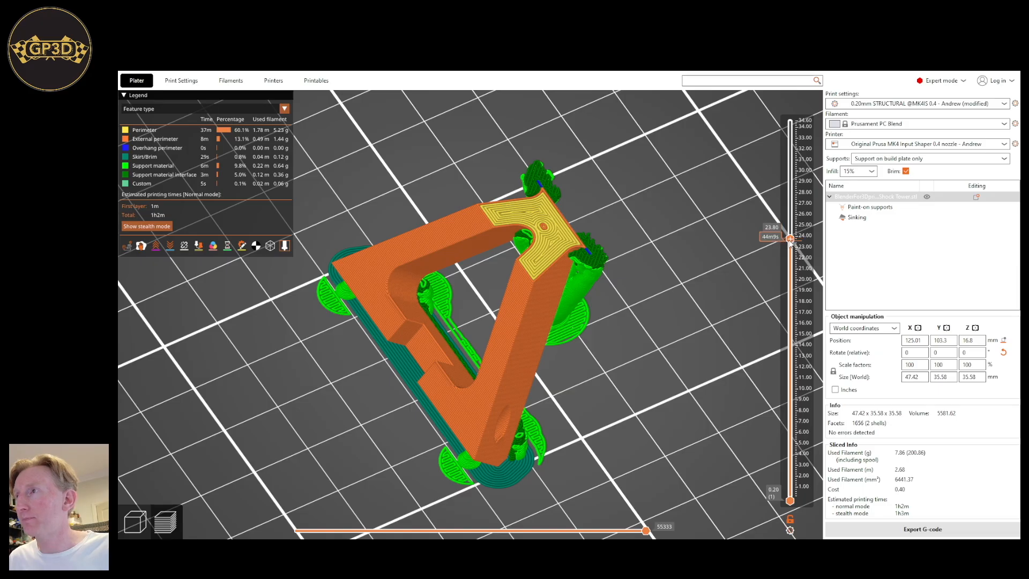
# Raise the layer preview to the full 34.60 mm height and review the complete sliced tower with its organic supports.
pyautogui.moveTo(790, 240); pyautogui.dragTo(632, 248)
pyautogui.moveTo(615, 302); pyautogui.dragTo(639, 226)
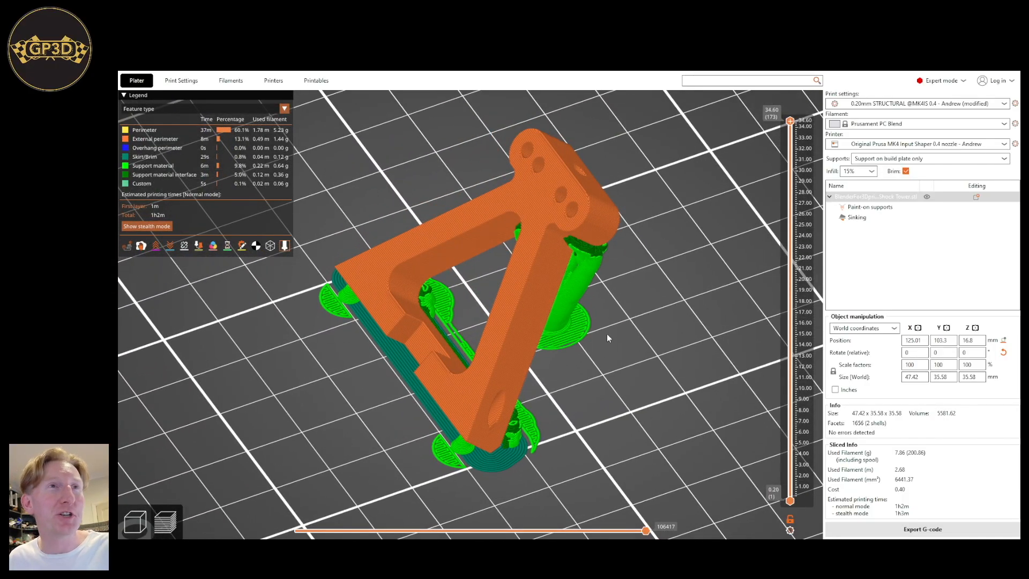
pyautogui.moveTo(590, 356); pyautogui.dragTo(595, 423)
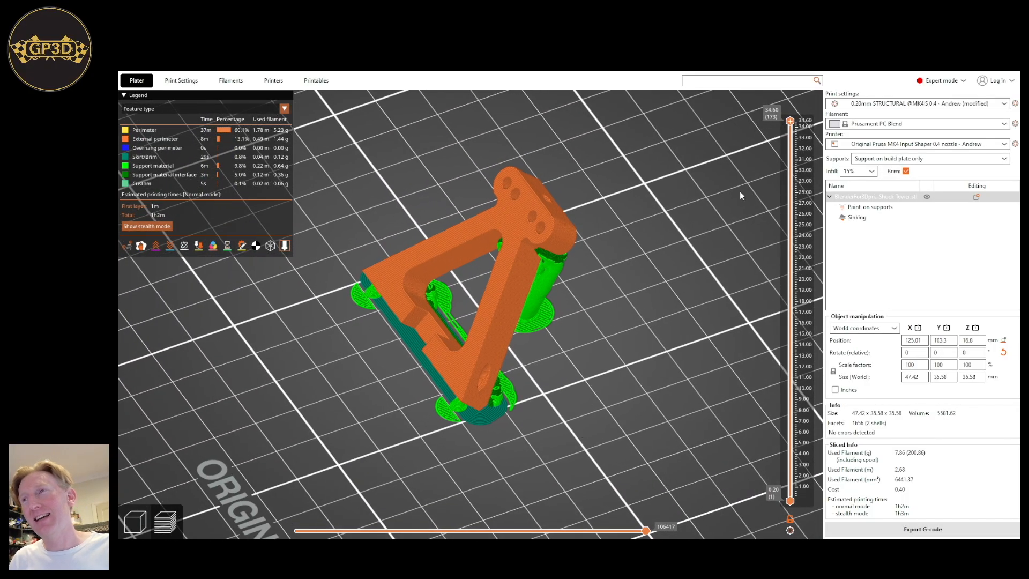
pyautogui.moveTo(788, 119)
pyautogui.mouseDown()
pyautogui.moveTo(801, 245)
pyautogui.moveTo(786, 422)
pyautogui.moveTo(797, 510)
pyautogui.moveTo(790, 121)
pyautogui.mouseUp()
pyautogui.moveTo(642, 369); pyautogui.dragTo(635, 410)
pyautogui.scroll(5, 634, 410)
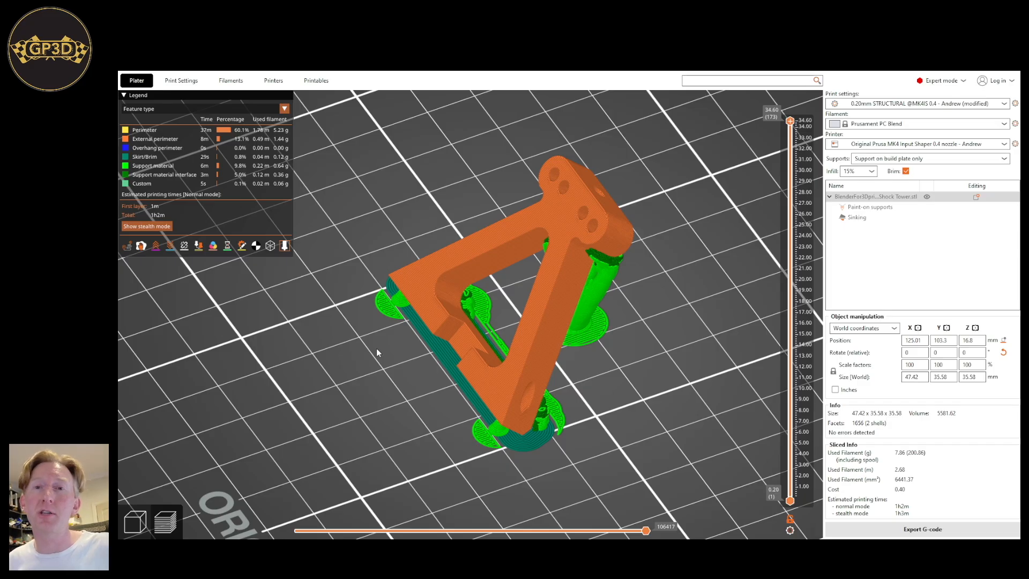
pyautogui.moveTo(339, 401); pyautogui.dragTo(513, 459)
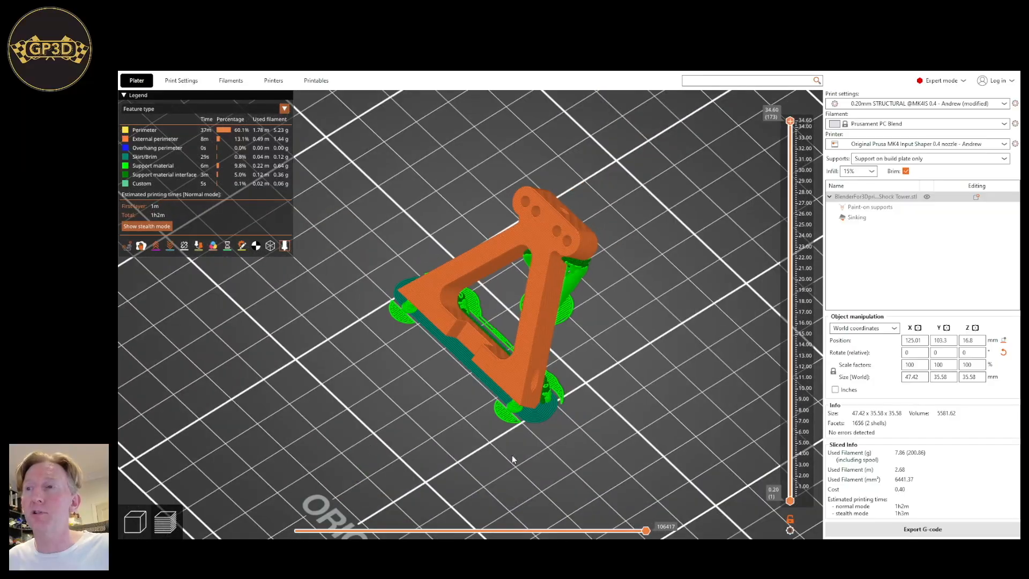
pyautogui.moveTo(687, 355); pyautogui.dragTo(651, 424)
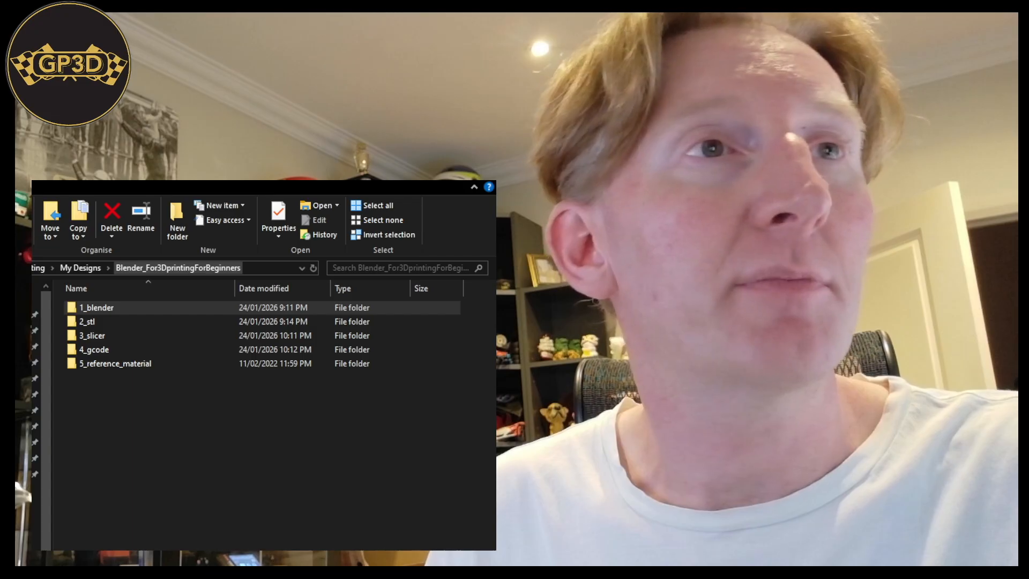
# In File Explorer, review the files in the project's 1_blender and 2_stl folders, widening the name column to show the STL's full name.
pyautogui.click(96, 308)
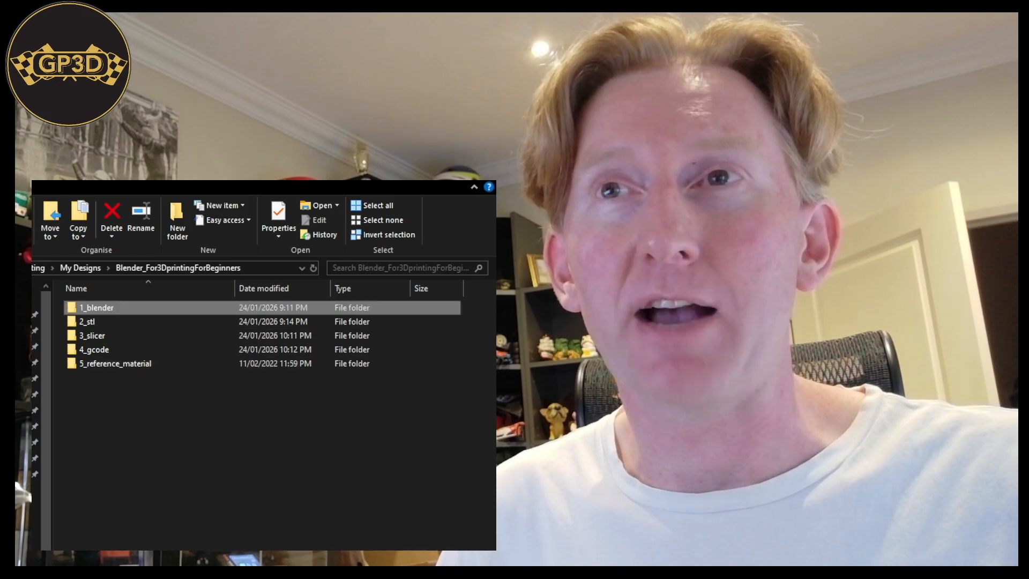
pyautogui.doubleClick(75, 308)
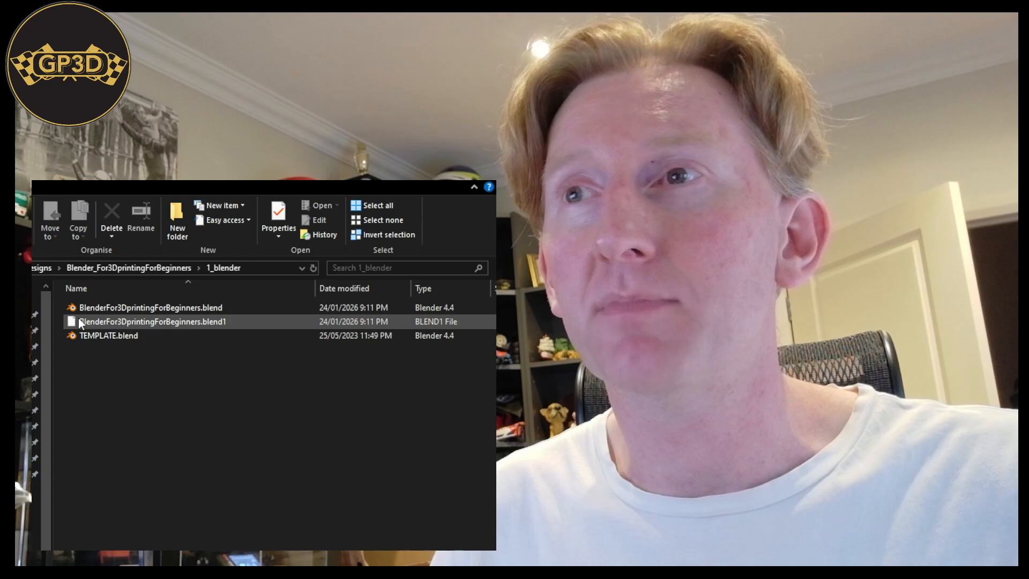
pyautogui.click(137, 267)
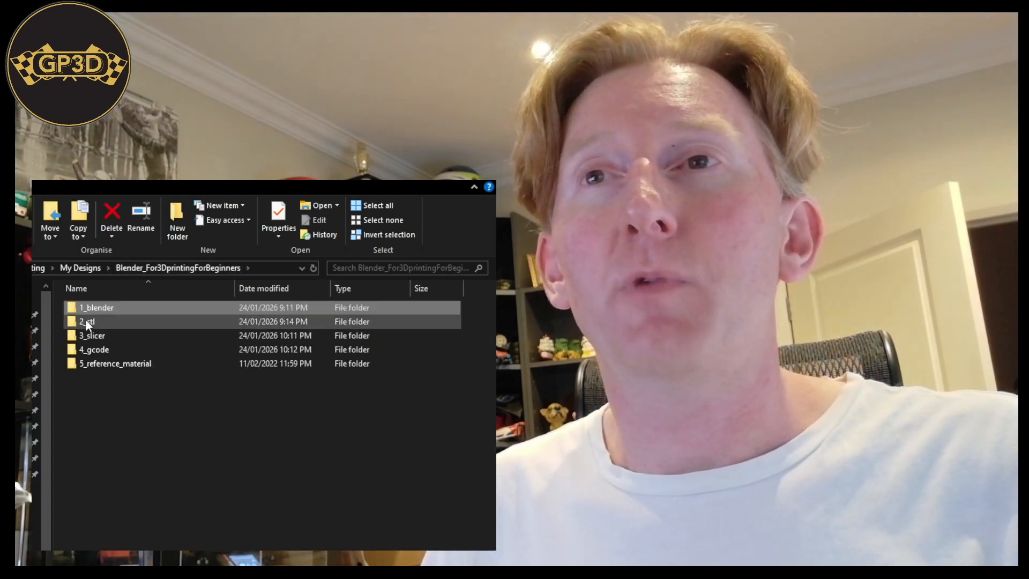
pyautogui.doubleClick(85, 320)
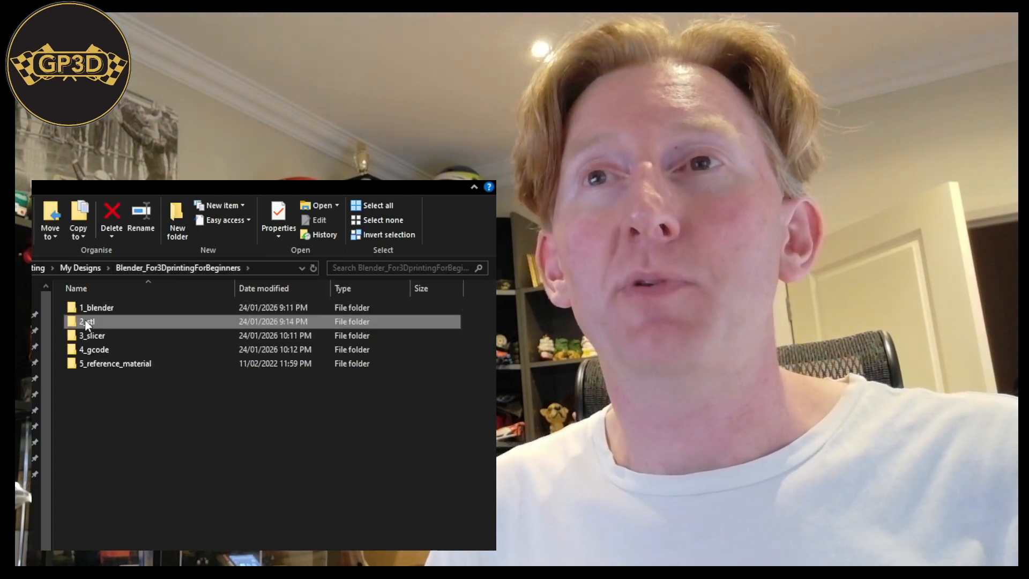
pyautogui.doubleClick(234, 286)
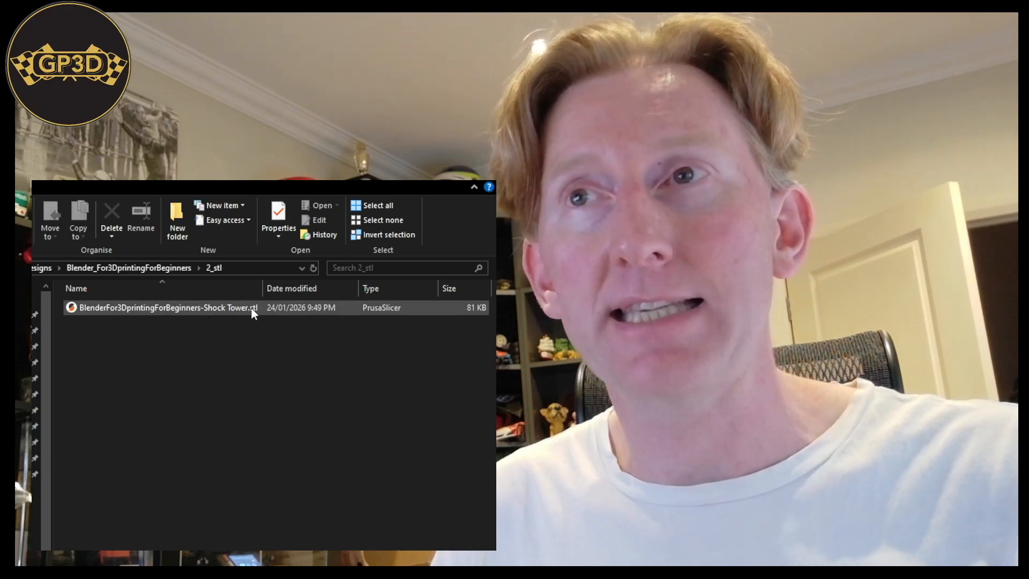
pyautogui.doubleClick(263, 288)
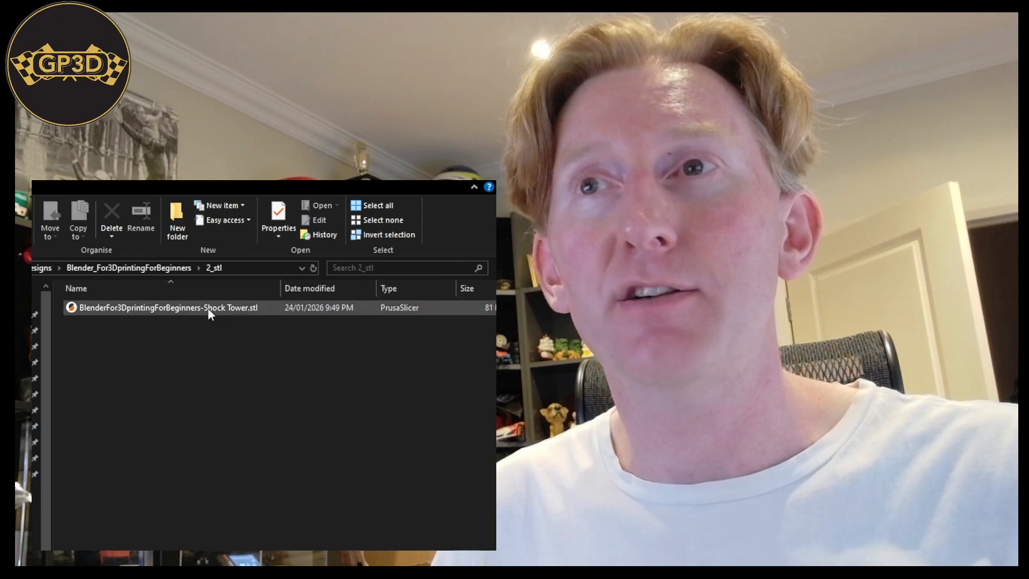
pyautogui.click(143, 268)
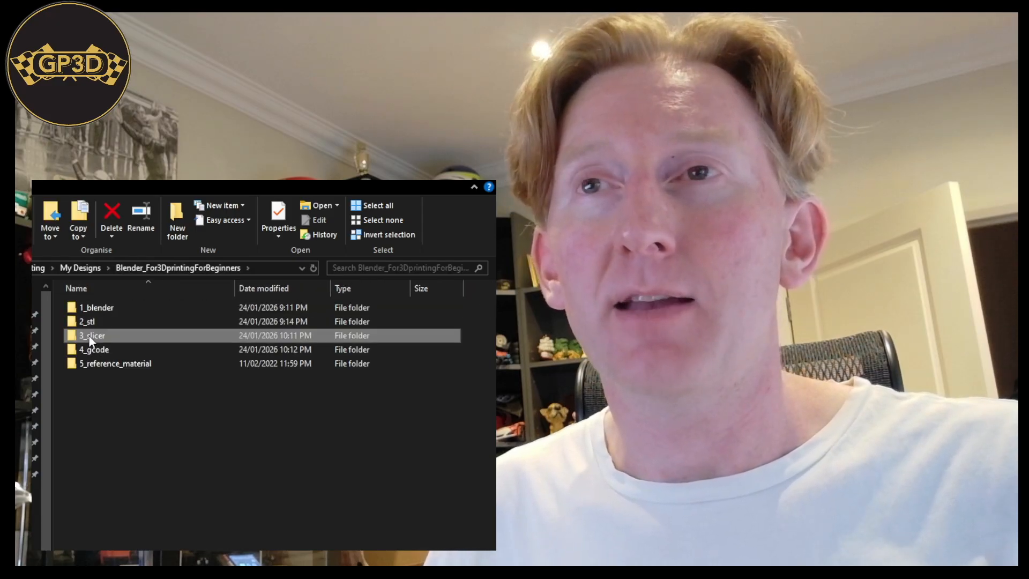
# Review the files in the 3_slicer and 4_gcode folders, widening the name column to show the full file names.
pyautogui.doubleClick(90, 338)
pyautogui.moveTo(235, 288); pyautogui.dragTo(306, 290)
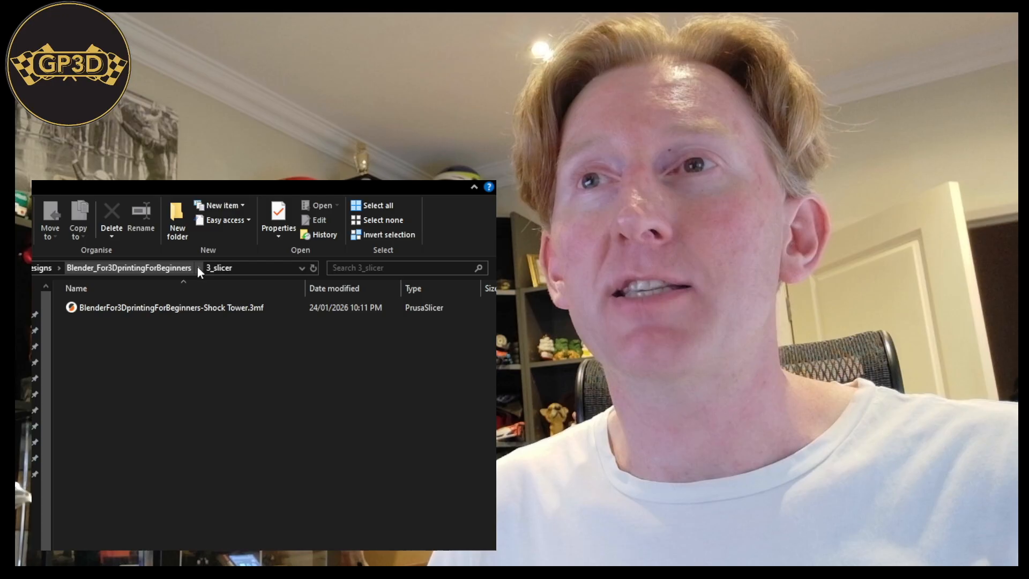
pyautogui.click(177, 267)
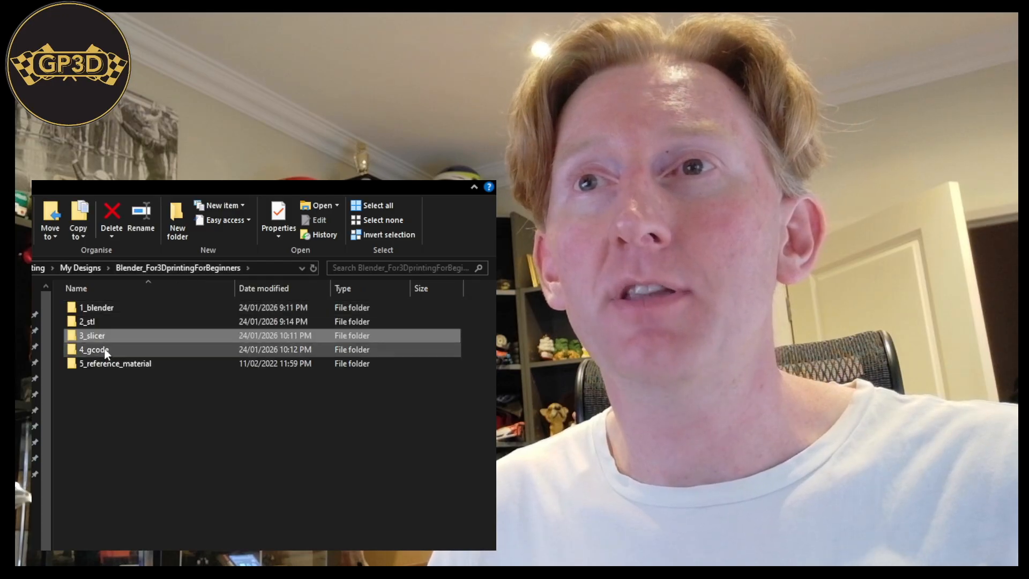
pyautogui.doubleClick(106, 351)
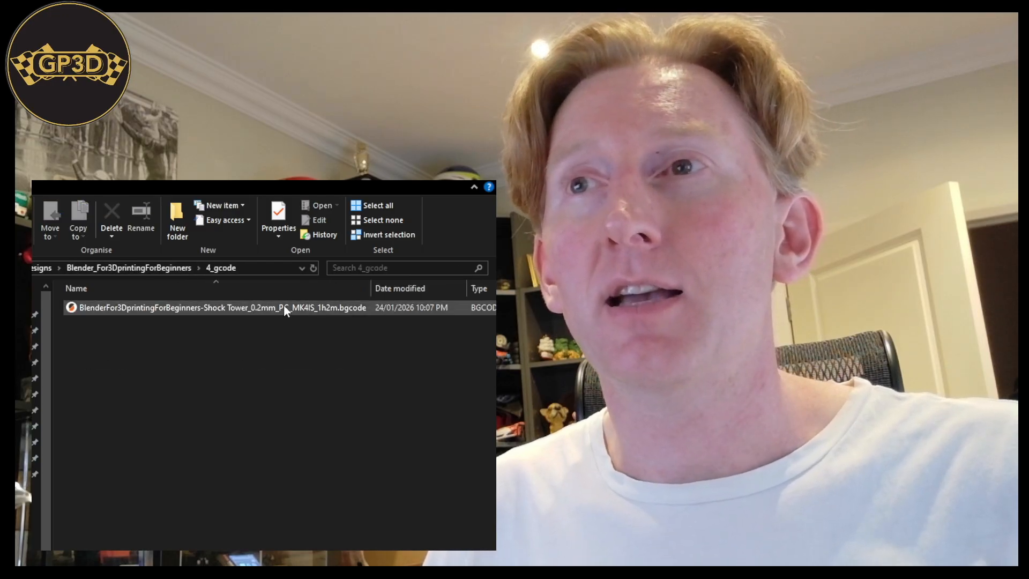
pyautogui.click(285, 308)
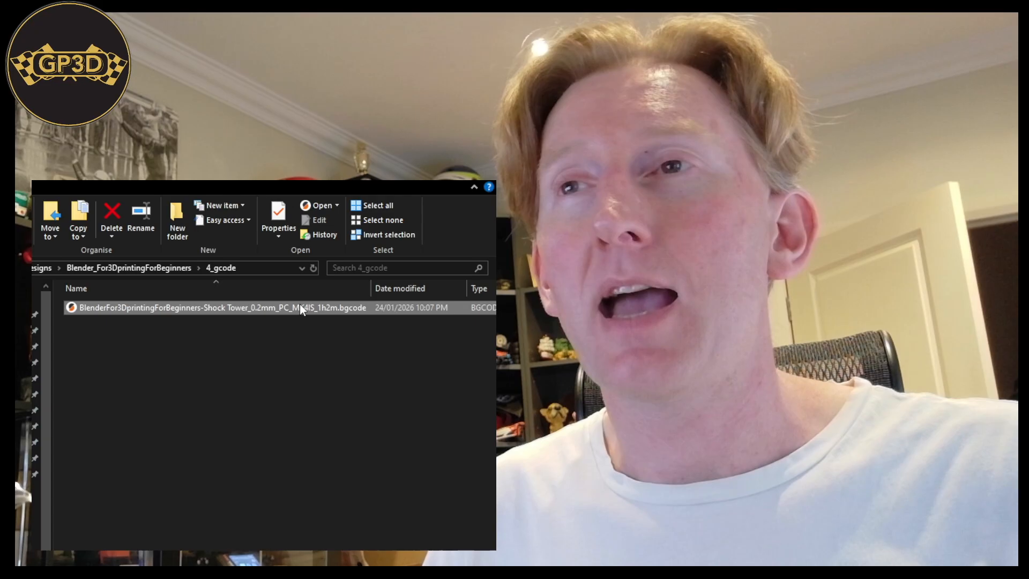
pyautogui.moveTo(371, 288); pyautogui.dragTo(400, 289)
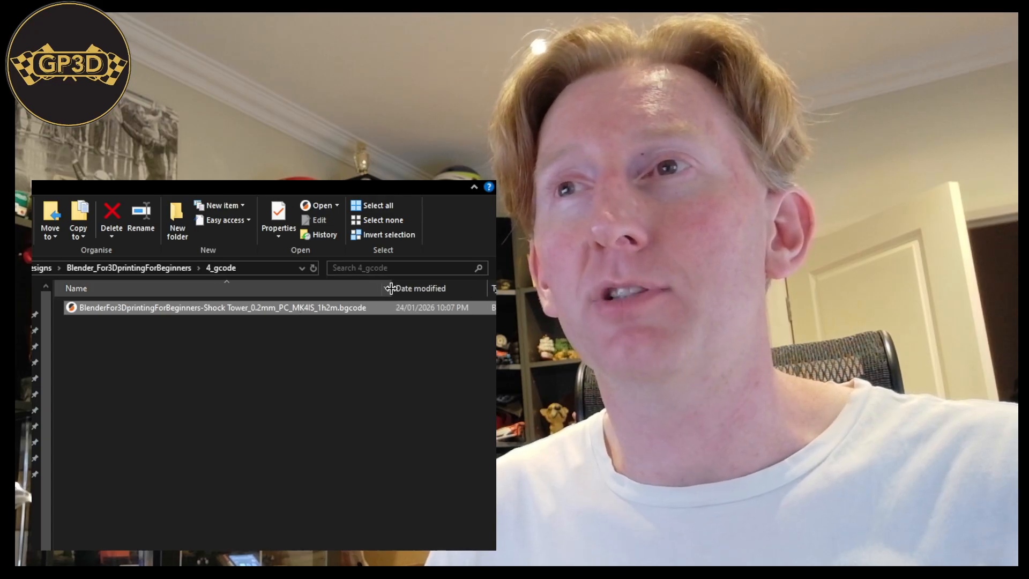
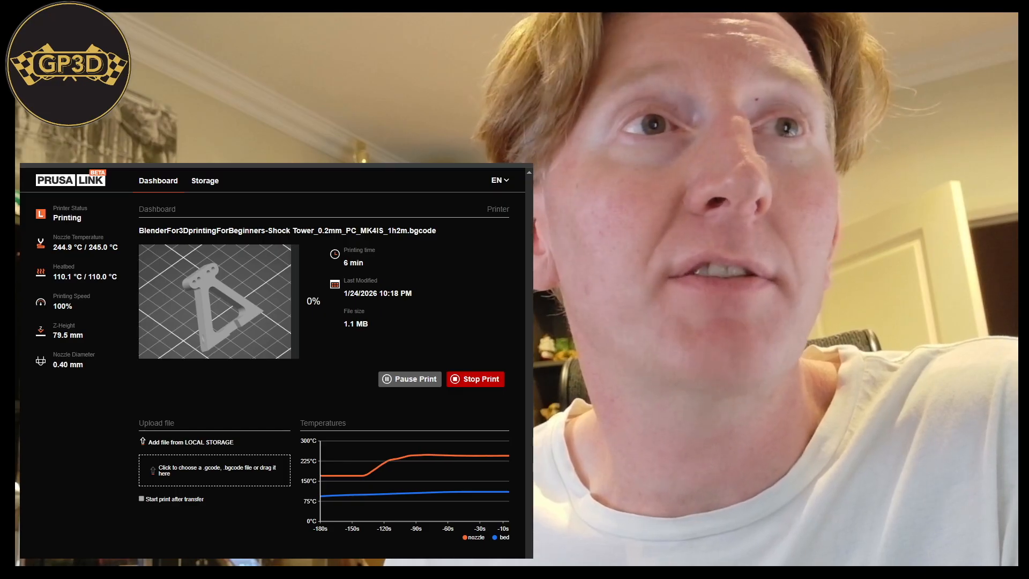
# In PrusaLink, look through the printer's USB storage for the Shock Tower bgcode file, and return to the print dashboard.
pyautogui.click(210, 188)
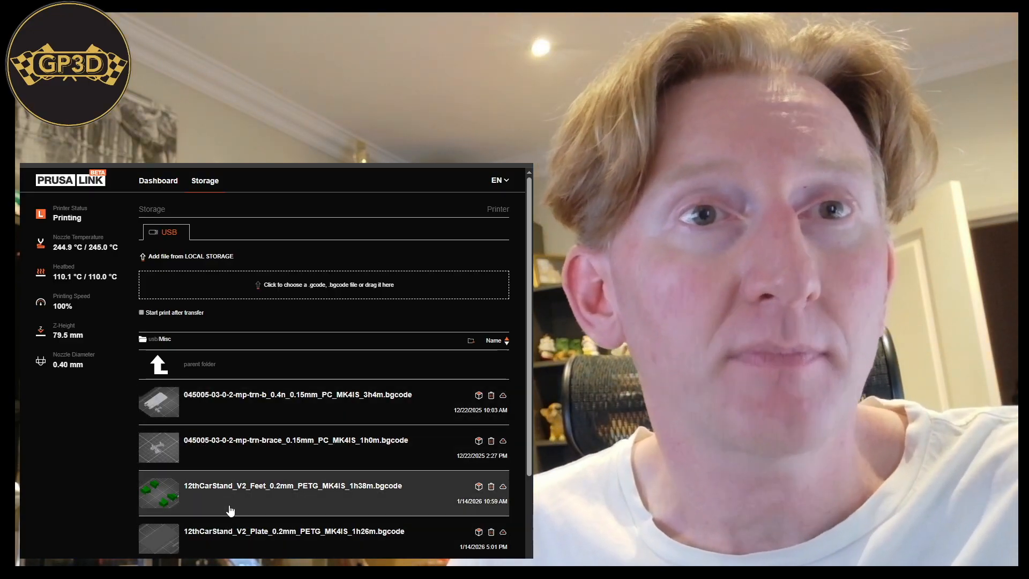
pyautogui.scroll(-5, 232, 509)
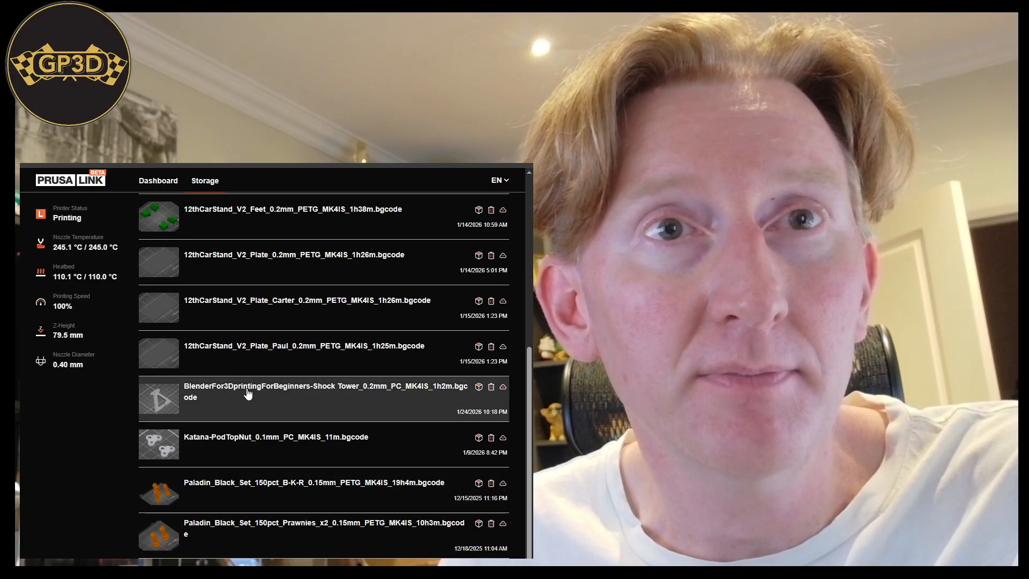
pyautogui.scroll(5, 206, 405)
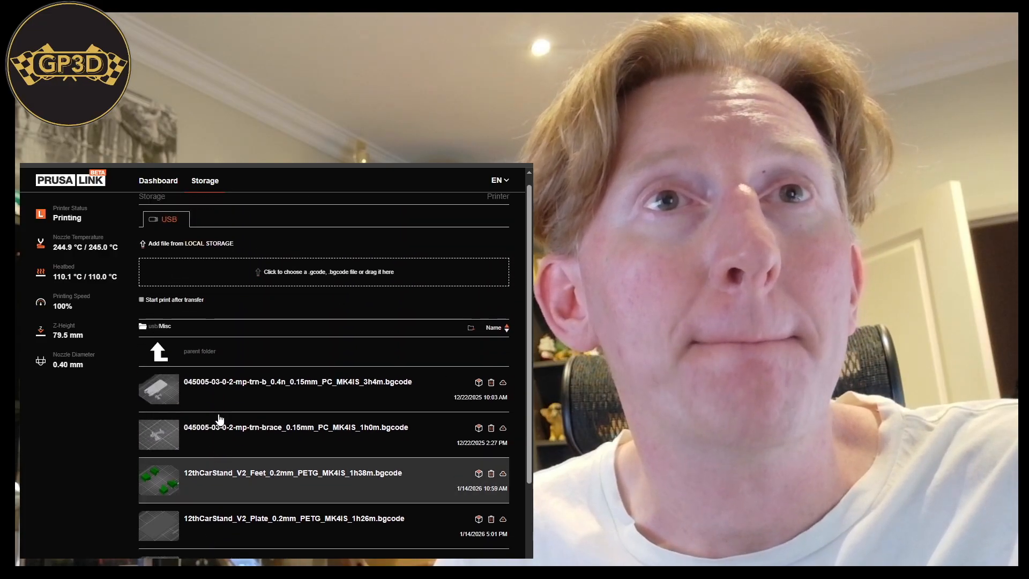
pyautogui.click(171, 182)
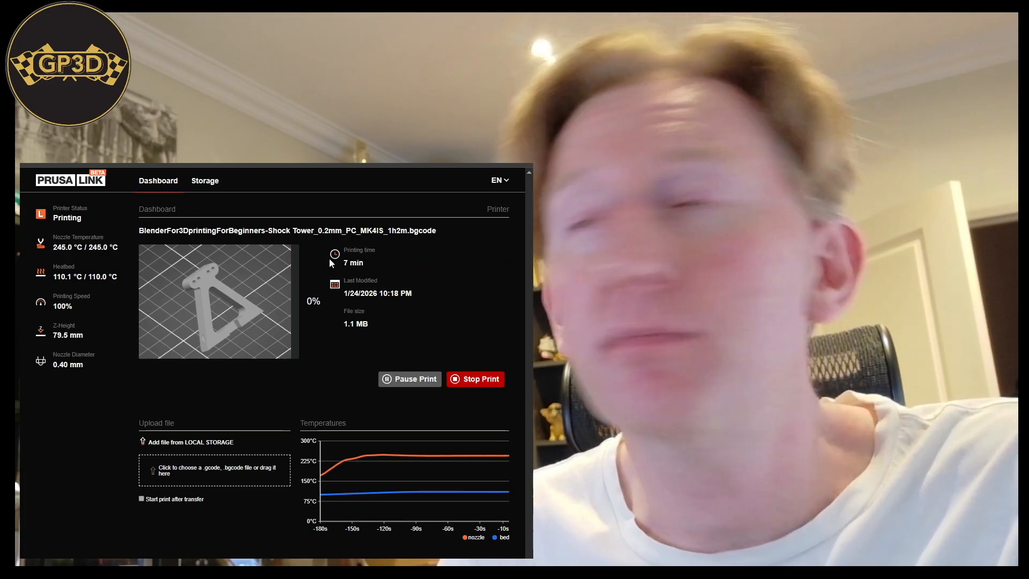